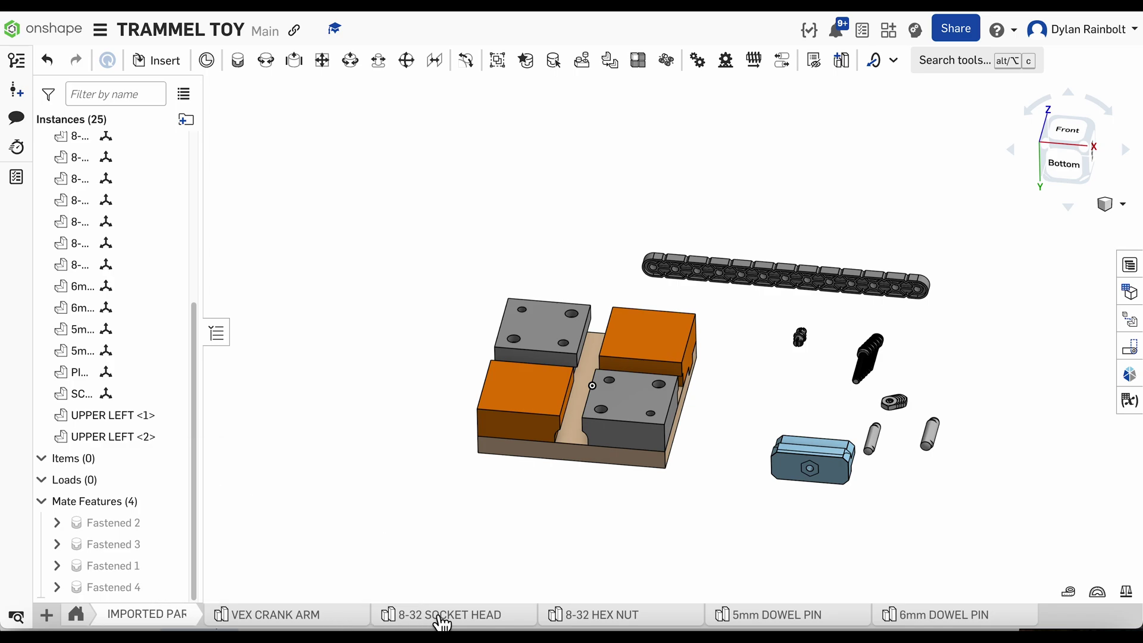
{"action": "mouse_move", "coordinate": [626, 625]}
{"action": "mouse_move", "coordinate": [777, 625]}
{"action": "mouse_move", "coordinate": [911, 622]}
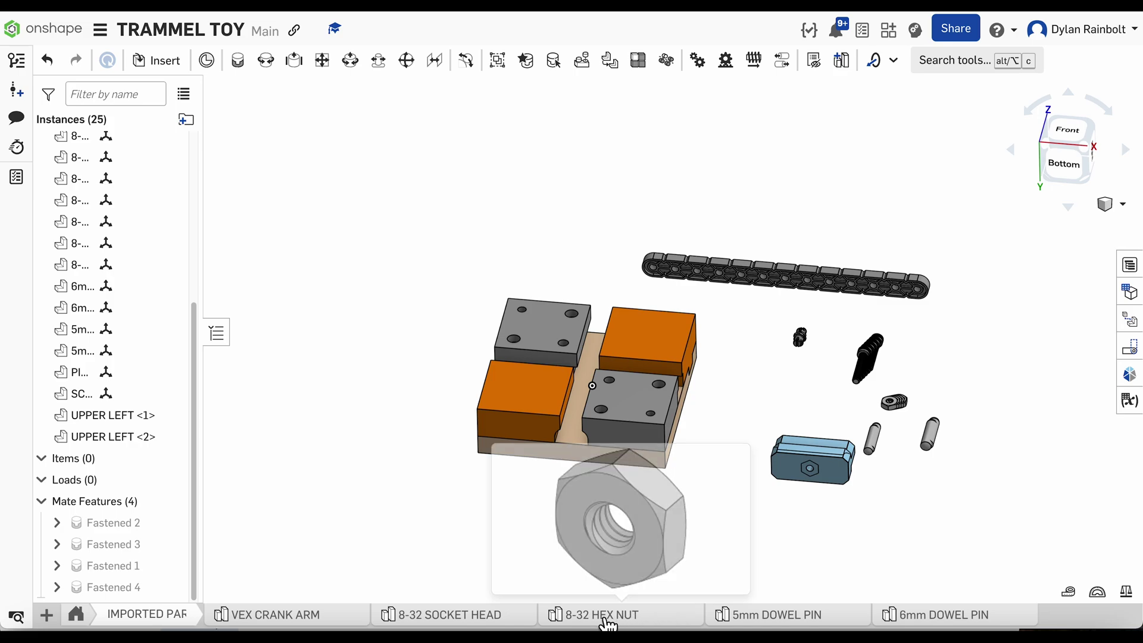
{"action": "left_click", "coordinate": [48, 616]}
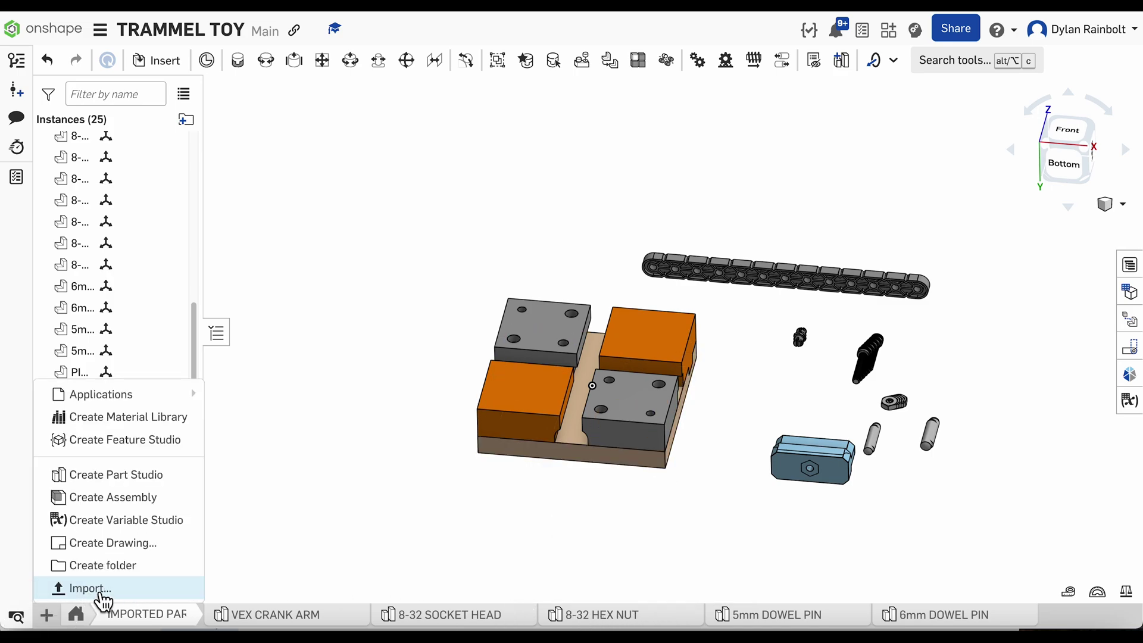
{"action": "left_click", "coordinate": [381, 536]}
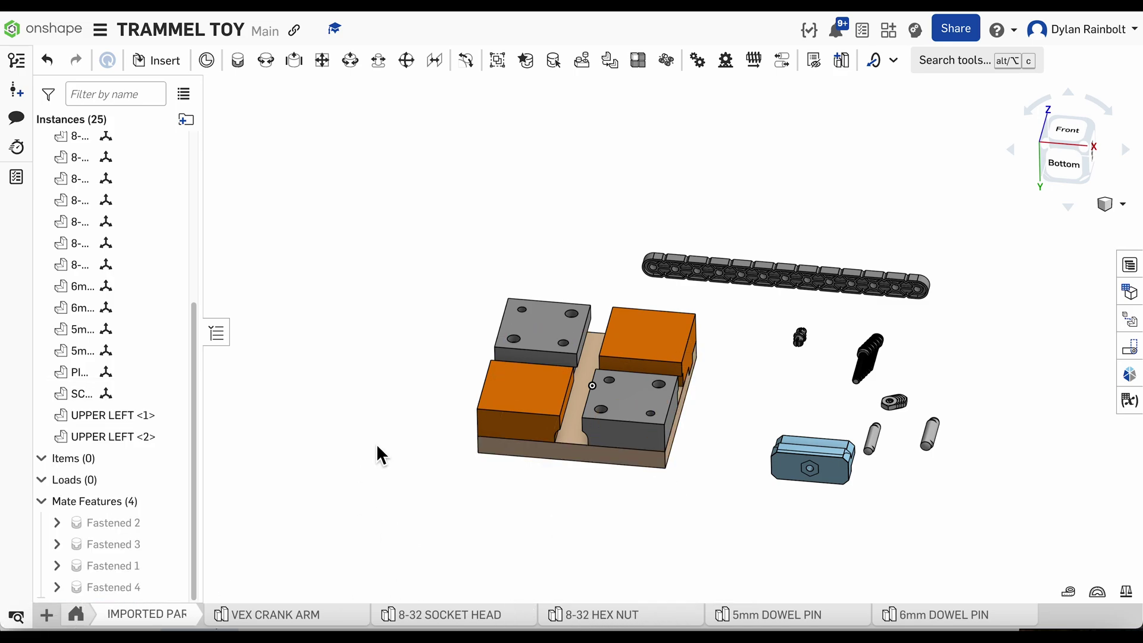
{"action": "scroll", "coordinate": [858, 348], "scroll_direction": "up", "scroll_amount": 3}
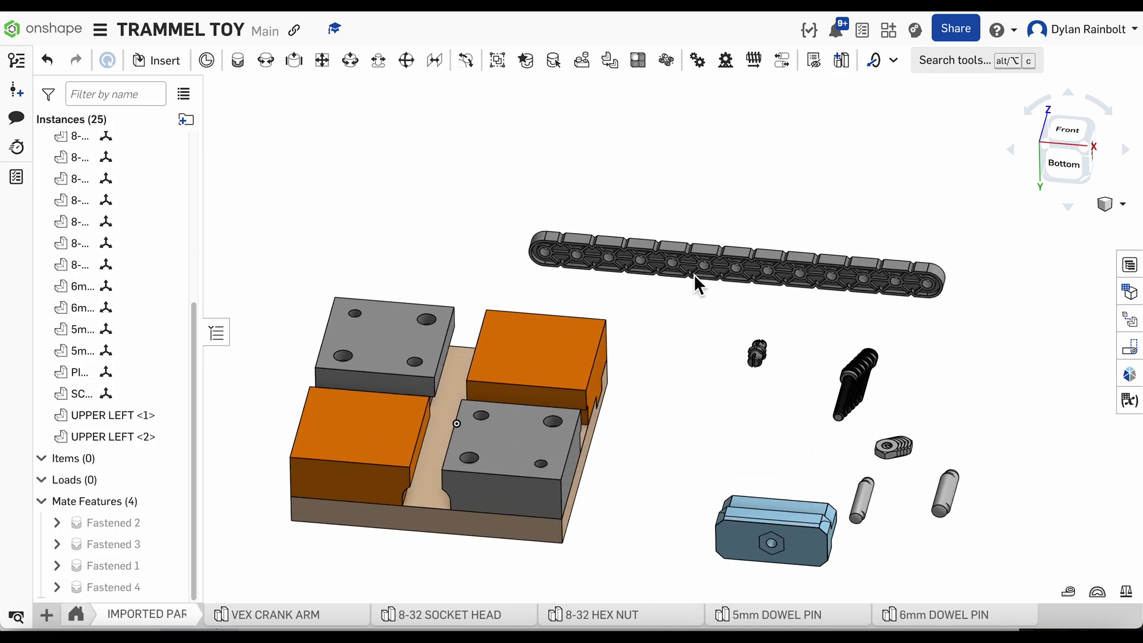
{"action": "left_click", "coordinate": [157, 61]}
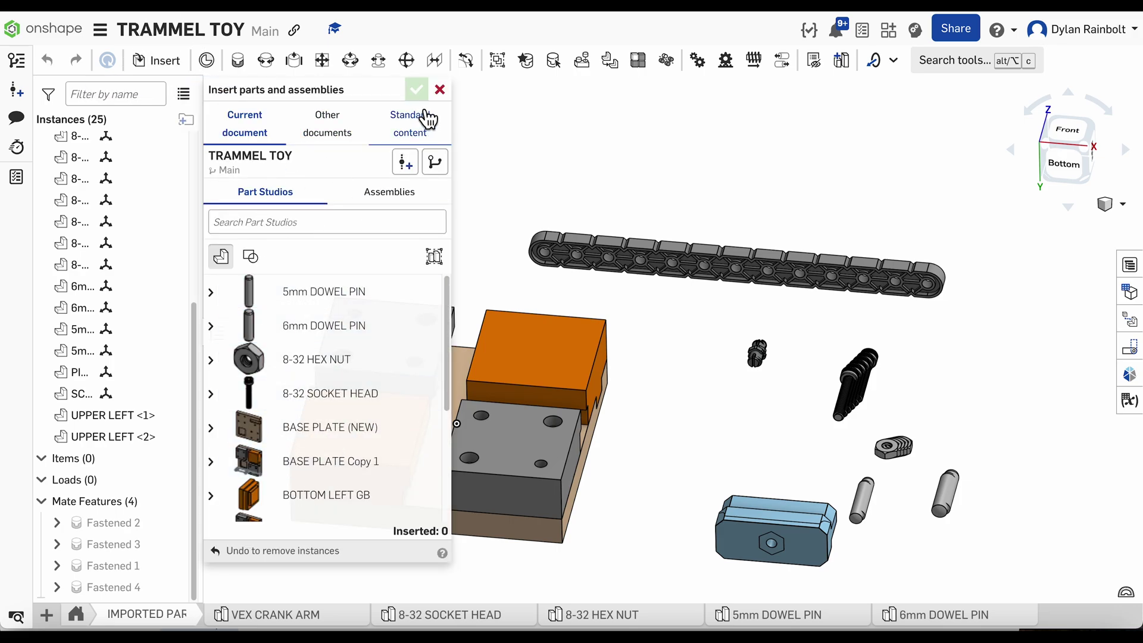
{"action": "left_click", "coordinate": [440, 89]}
Search other documents for "vex connector pin 1x1" and close the insert dialog without inserting a part
{"action": "scroll", "coordinate": [1000, 332], "scroll_direction": "down", "scroll_amount": 1}
{"action": "scroll", "coordinate": [795, 352], "scroll_direction": "up", "scroll_amount": 10}
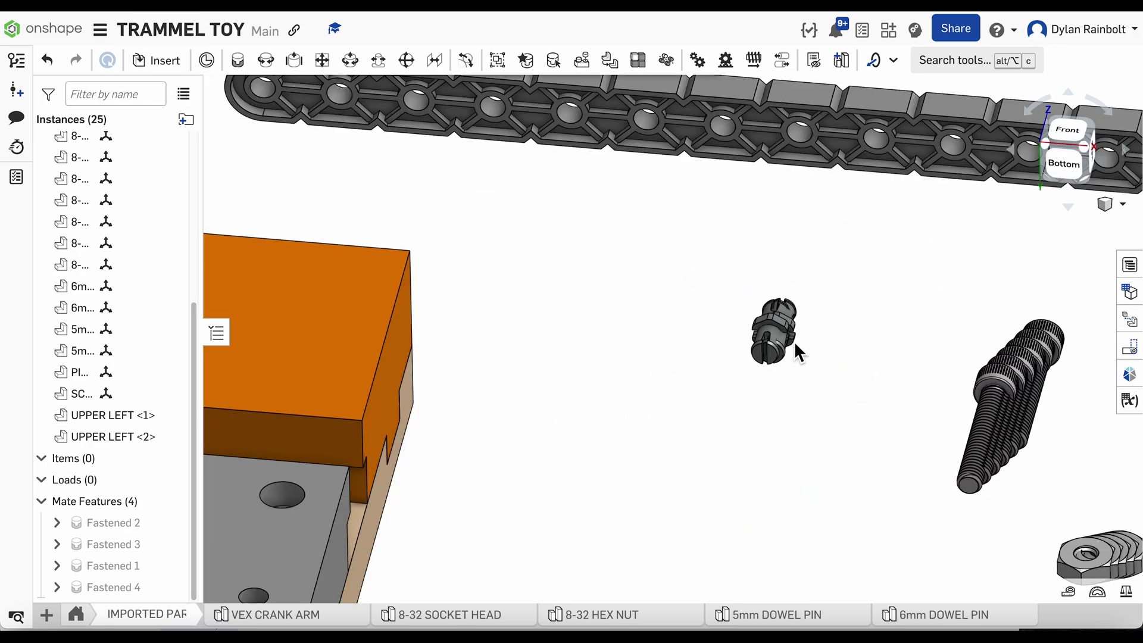
{"action": "left_click", "coordinate": [177, 67]}
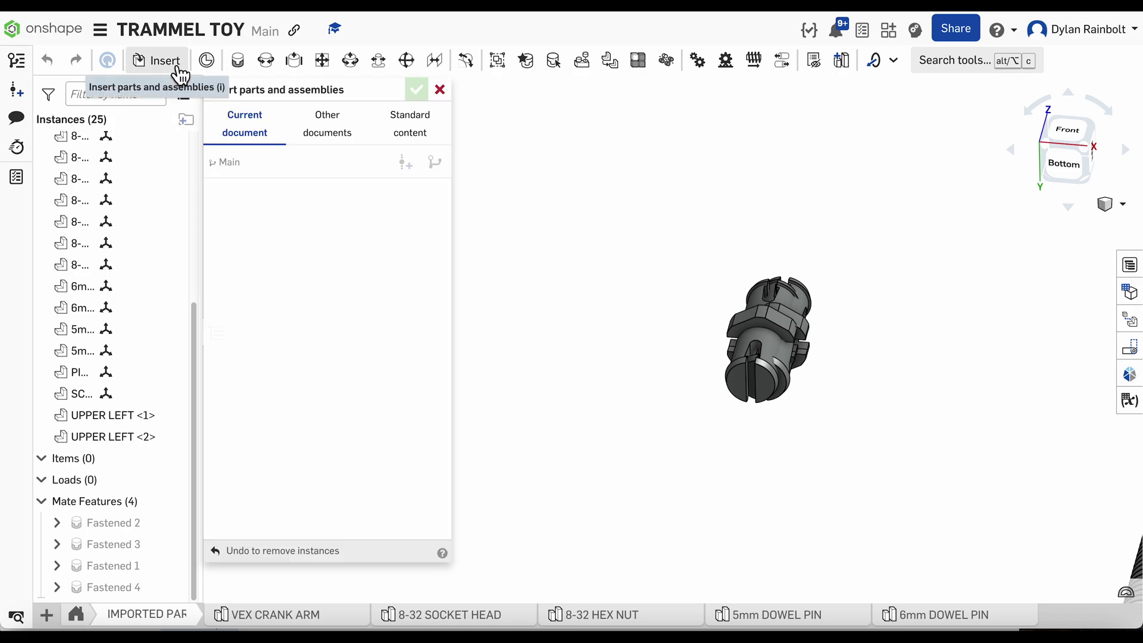
{"action": "left_click", "coordinate": [341, 136]}
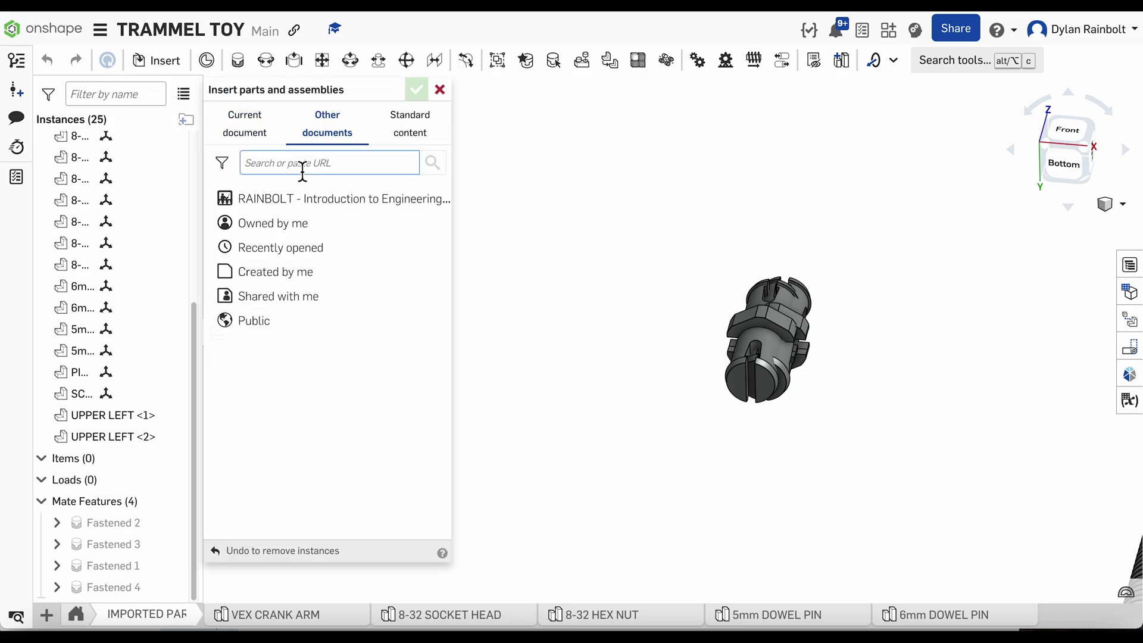
{"action": "type", "text": "vex connector pin 1x1"}
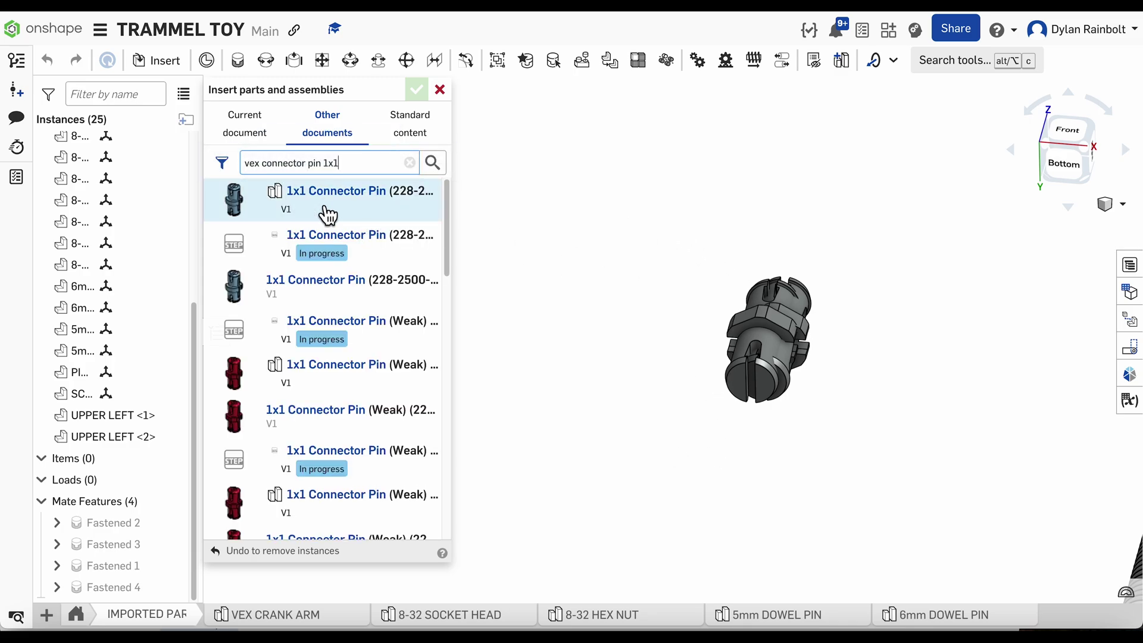
{"action": "left_click", "coordinate": [446, 96]}
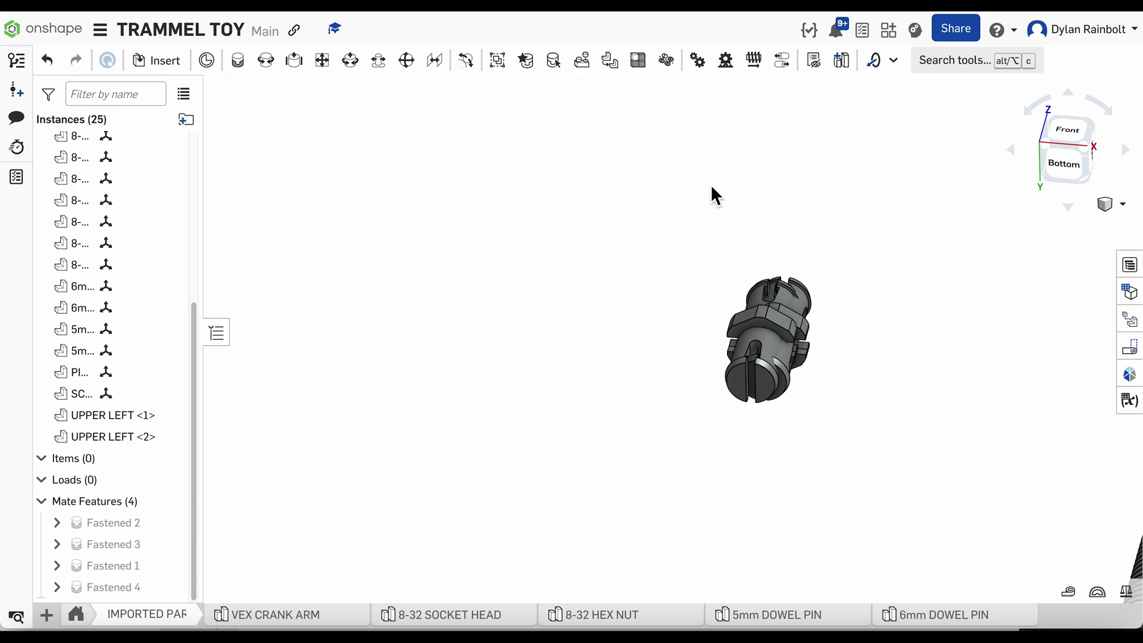
Start a Fastened mate with its first connector at the seat centre of the gray upper-left block's upper-right counterbored hole
{"action": "scroll", "coordinate": [711, 185], "scroll_direction": "down", "scroll_amount": 8}
{"action": "scroll", "coordinate": [795, 393], "scroll_direction": "down", "scroll_amount": 2}
{"action": "right_click_drag", "start_coordinate": [704, 390], "coordinate": [661, 355]}
{"action": "scroll", "coordinate": [526, 242], "scroll_direction": "up", "scroll_amount": 10}
{"action": "scroll", "coordinate": [506, 149], "scroll_direction": "up", "scroll_amount": 2}
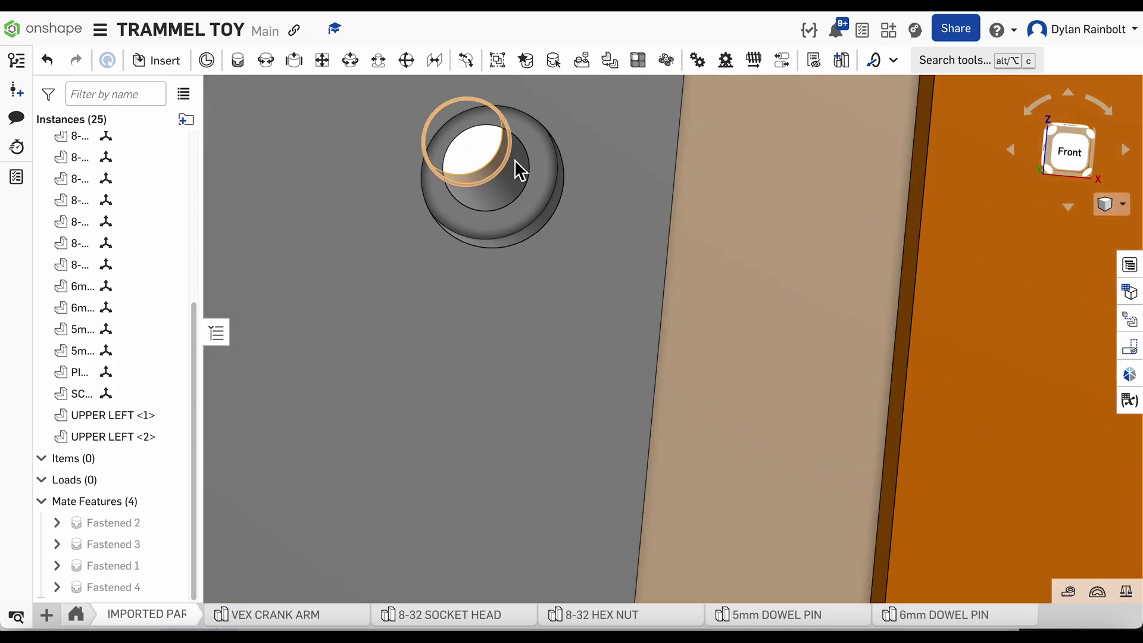
{"action": "scroll", "coordinate": [501, 158], "scroll_direction": "down", "scroll_amount": 10}
{"action": "scroll", "coordinate": [421, 204], "scroll_direction": "down", "scroll_amount": 1}
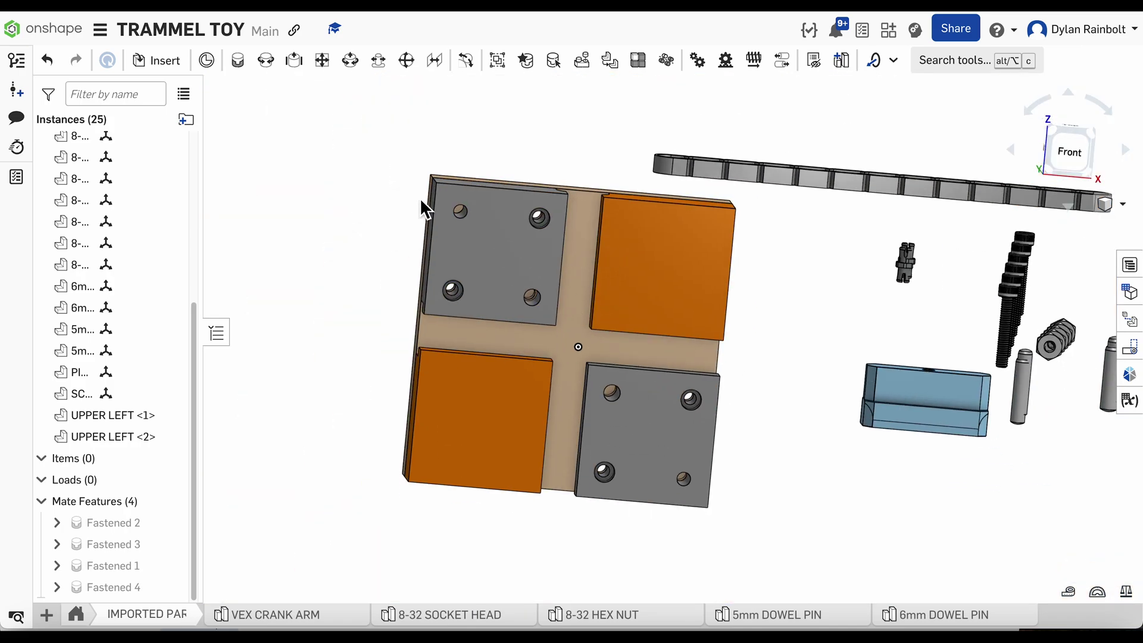
{"action": "left_click", "coordinate": [243, 66]}
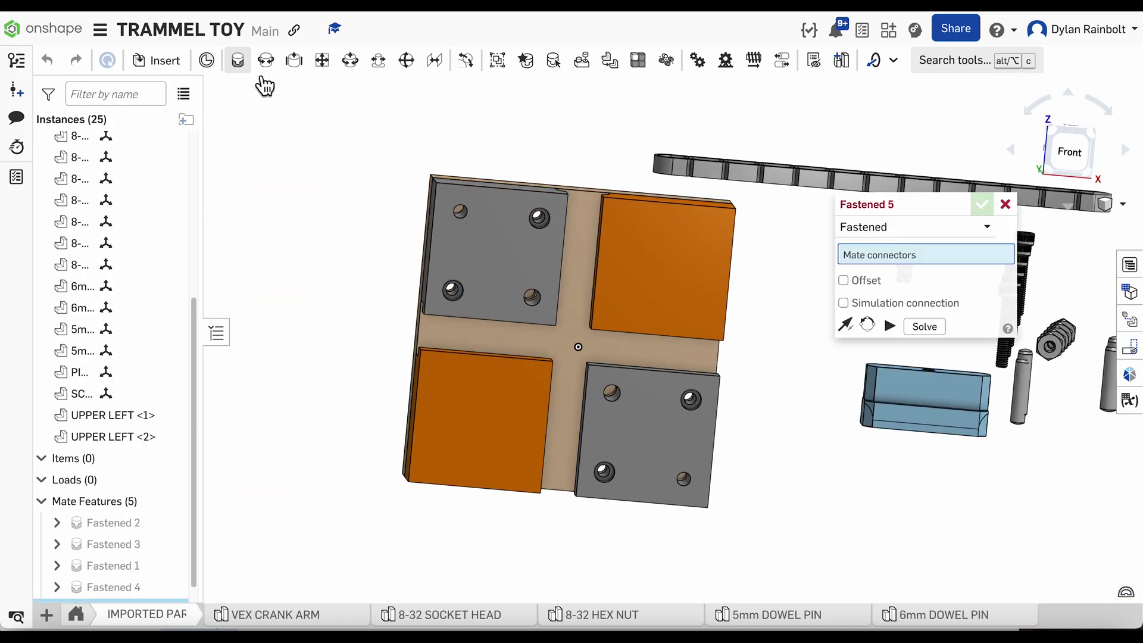
{"action": "scroll", "coordinate": [541, 224], "scroll_direction": "up", "scroll_amount": 5}
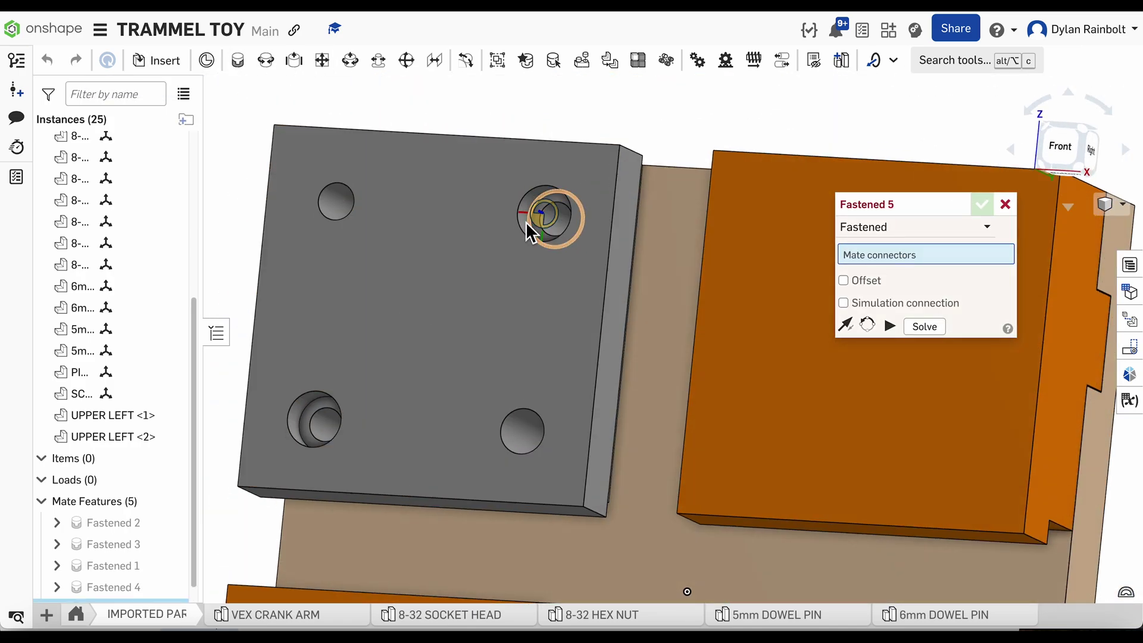
{"action": "scroll", "coordinate": [538, 219], "scroll_direction": "up", "scroll_amount": 5}
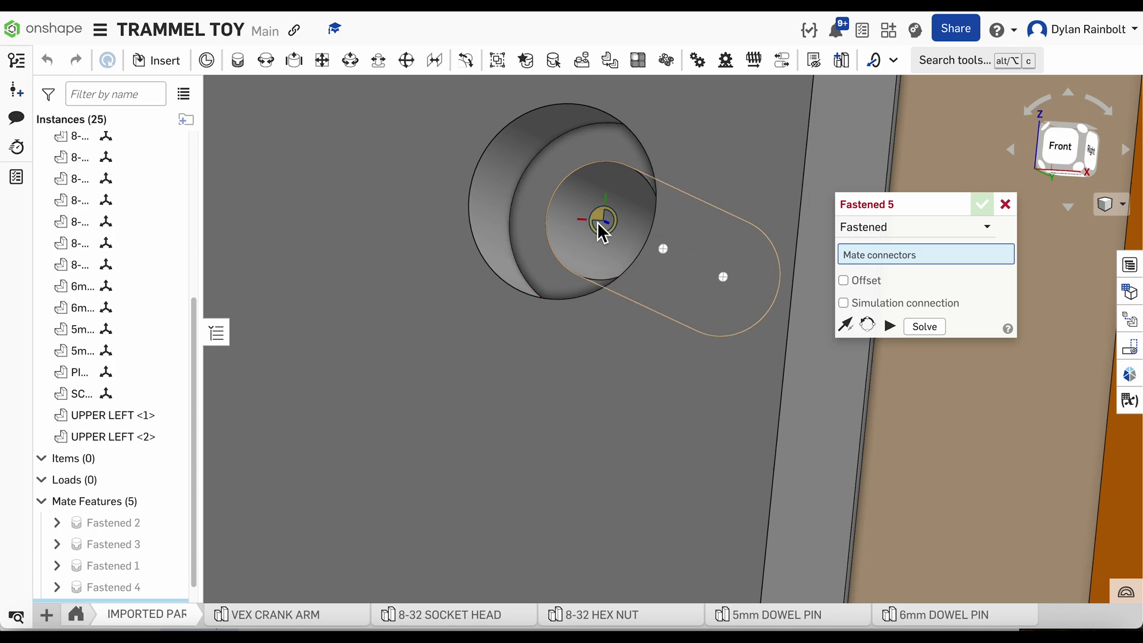
{"action": "scroll", "coordinate": [598, 222], "scroll_direction": "up", "scroll_amount": 2}
{"action": "scroll", "coordinate": [536, 196], "scroll_direction": "up", "scroll_amount": 2}
{"action": "scroll", "coordinate": [551, 189], "scroll_direction": "up", "scroll_amount": 1}
{"action": "right_click_drag", "start_coordinate": [552, 188], "coordinate": [554, 180]}
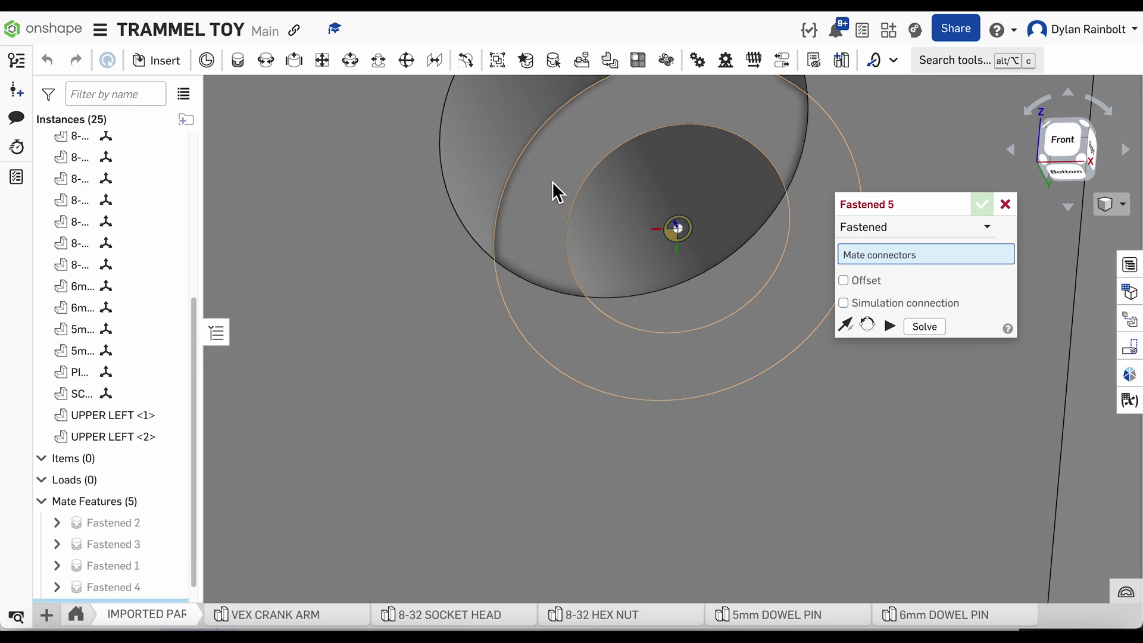
{"action": "left_click", "coordinate": [681, 235]}
Choose the centre of the head's underside on the frontmost 8-32 socket head screw as the second mate connector
{"action": "scroll", "coordinate": [545, 219], "scroll_direction": "down", "scroll_amount": 10}
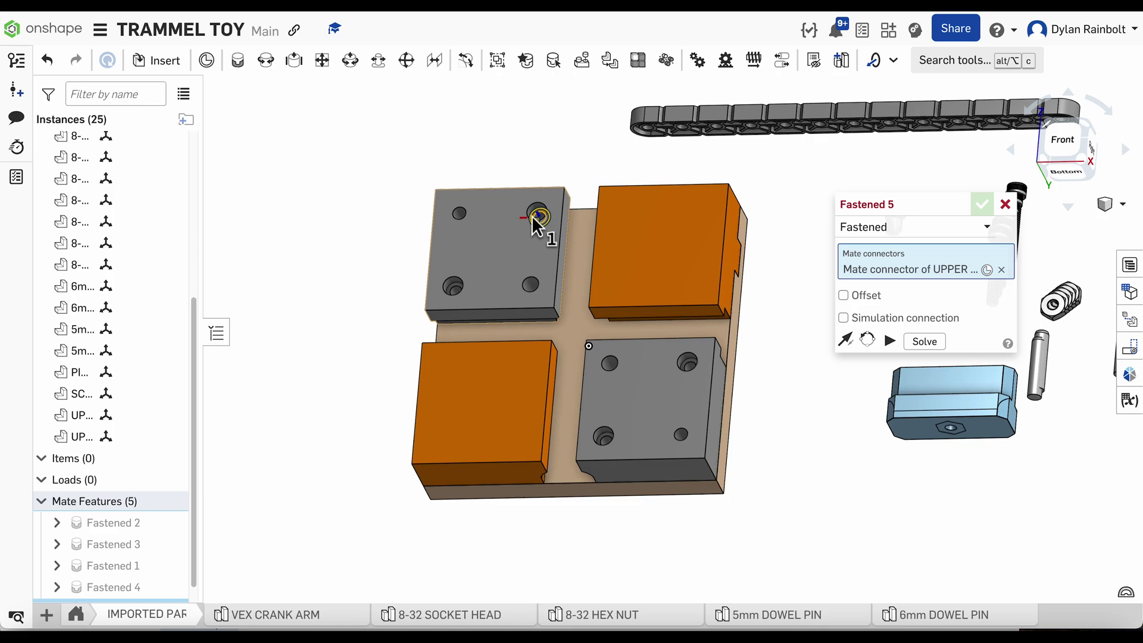
{"action": "scroll", "coordinate": [766, 220], "scroll_direction": "up", "scroll_amount": 5}
{"action": "scroll", "coordinate": [677, 238], "scroll_direction": "down", "scroll_amount": 3}
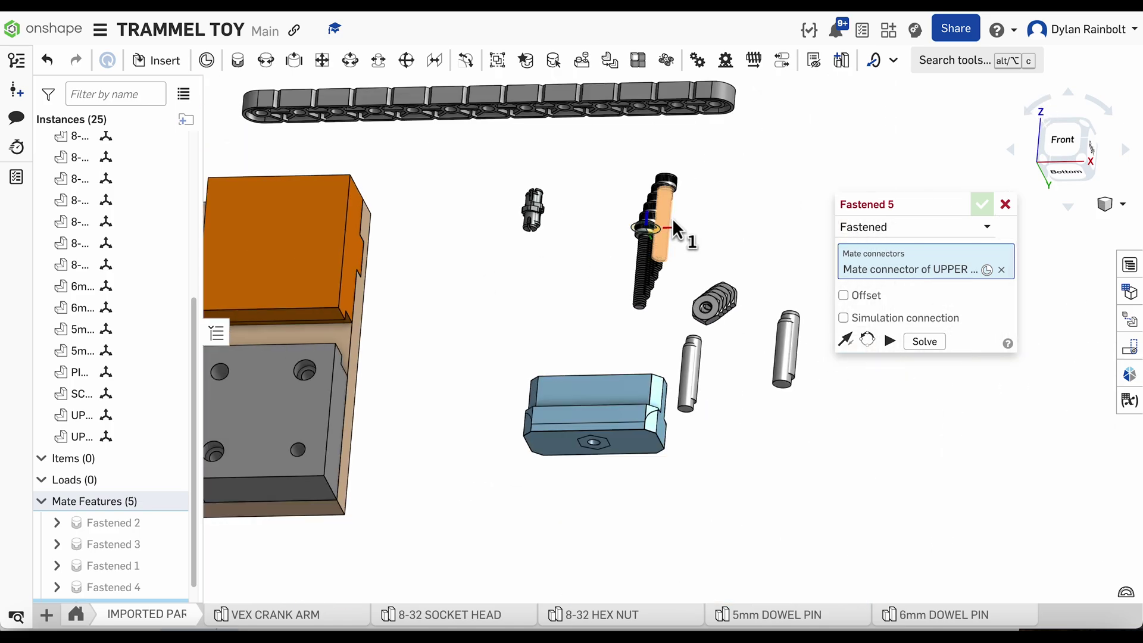
{"action": "scroll", "coordinate": [724, 234], "scroll_direction": "up", "scroll_amount": 4}
{"action": "right_click_drag", "start_coordinate": [797, 236], "coordinate": [806, 217]}
{"action": "scroll", "coordinate": [589, 262], "scroll_direction": "up", "scroll_amount": 6}
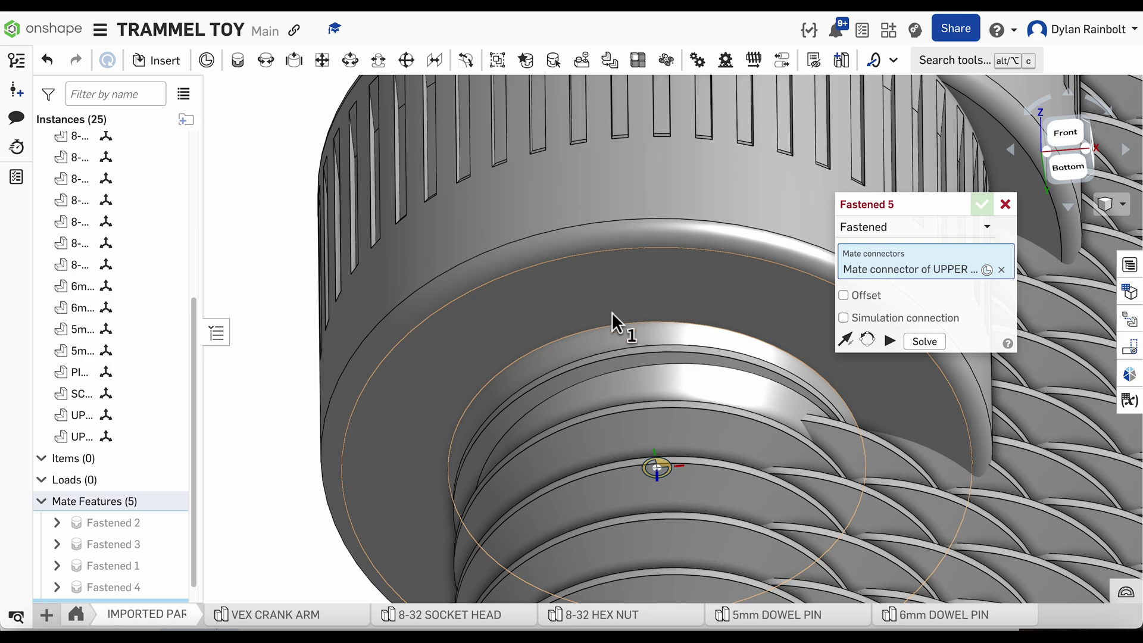
{"action": "left_click", "coordinate": [661, 470]}
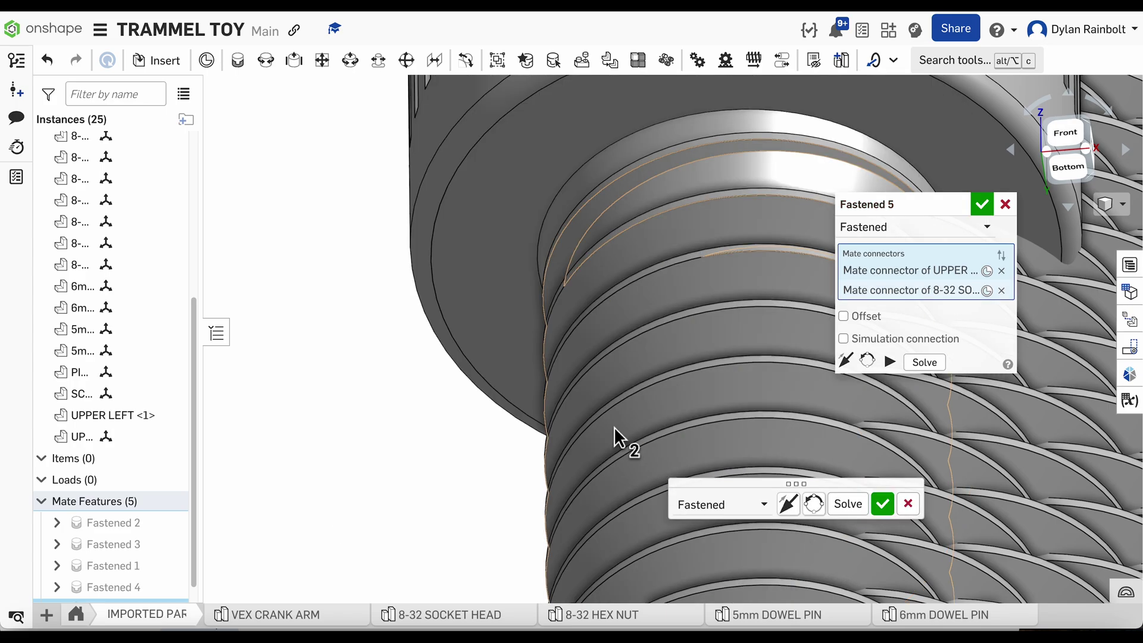
Flip the mate's primary axis so the screw head sits inside the counterbore, and commit the Fastened mate
{"action": "scroll", "coordinate": [613, 426], "scroll_direction": "down", "scroll_amount": 8}
{"action": "scroll", "coordinate": [506, 342], "scroll_direction": "up", "scroll_amount": 10}
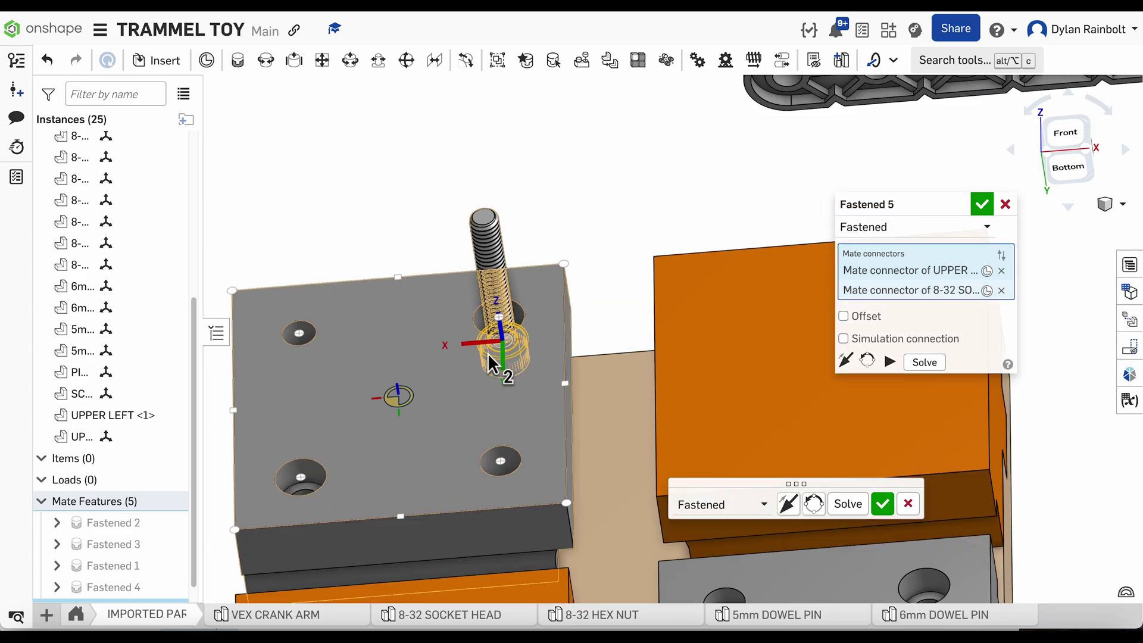
{"action": "scroll", "coordinate": [439, 524], "scroll_direction": "down", "scroll_amount": 3}
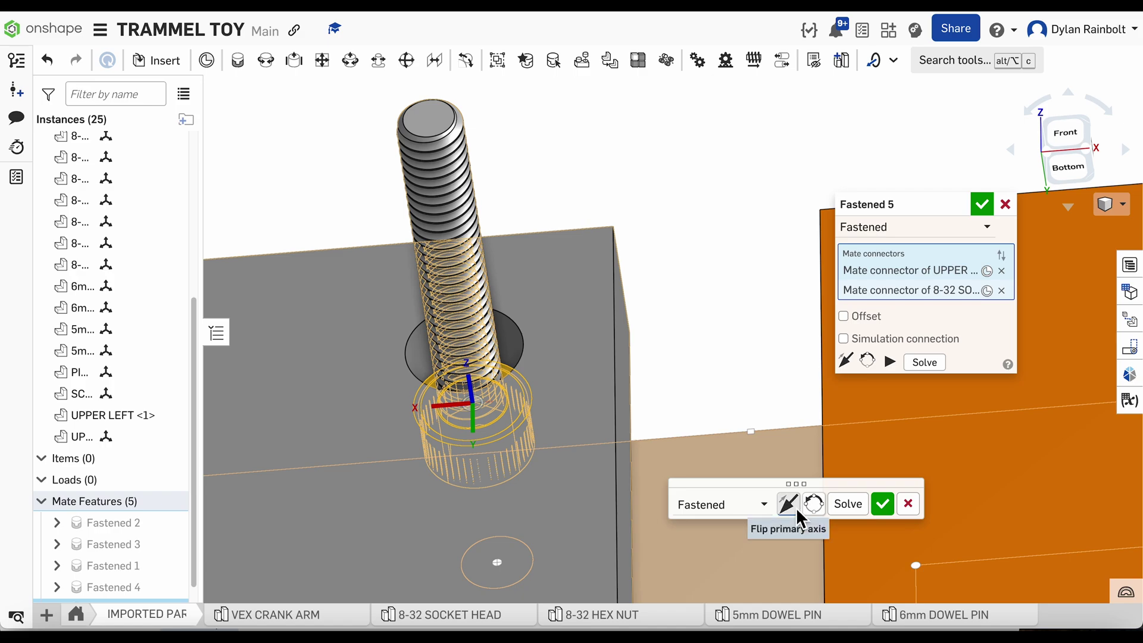
{"action": "left_click", "coordinate": [788, 504]}
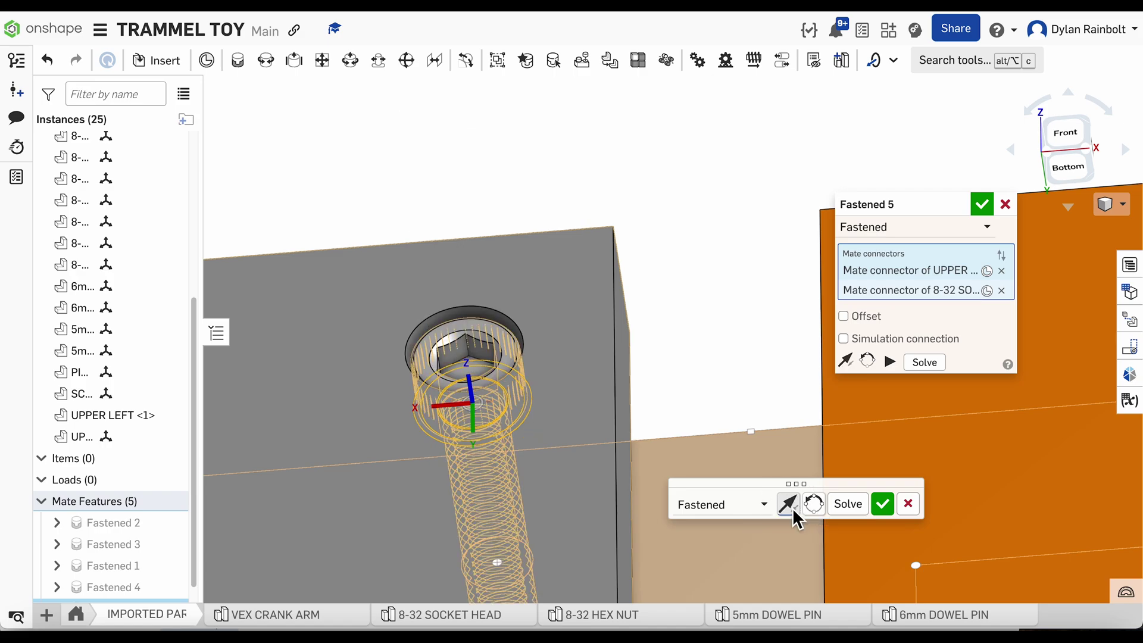
{"action": "scroll", "coordinate": [689, 285], "scroll_direction": "down", "scroll_amount": 3}
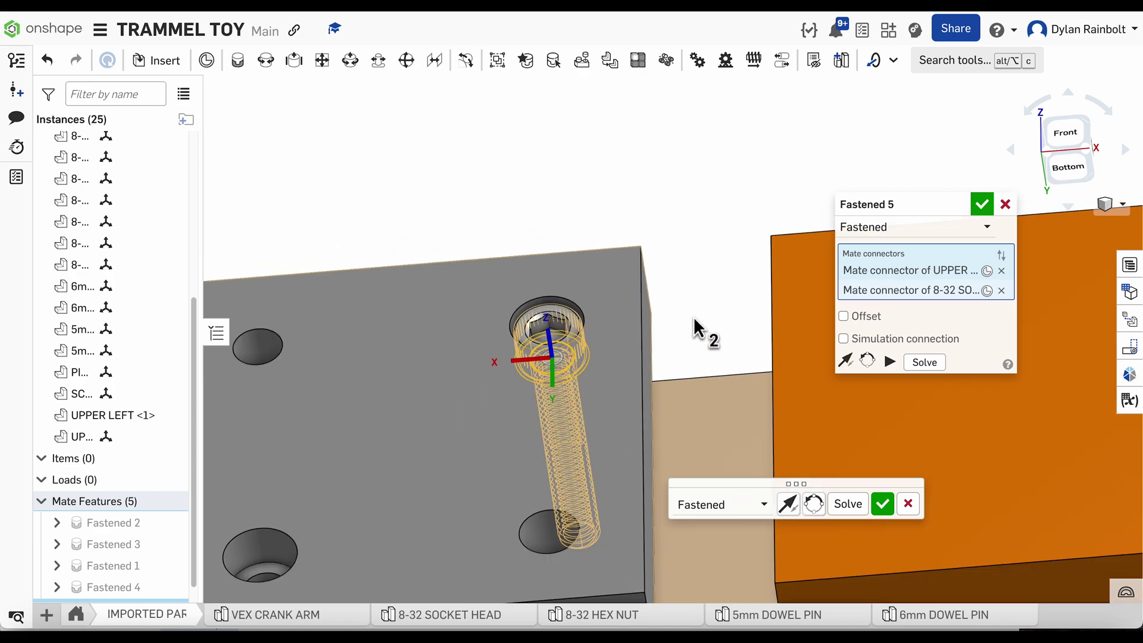
{"action": "scroll", "coordinate": [619, 349], "scroll_direction": "up", "scroll_amount": 3}
{"action": "left_click", "coordinate": [814, 504]}
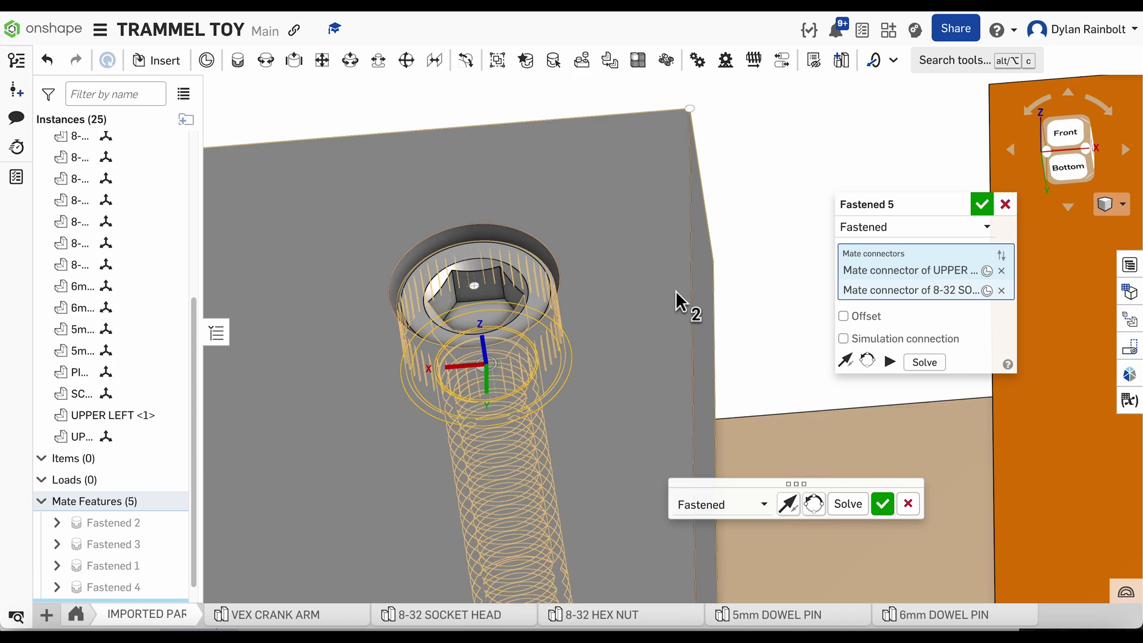
{"action": "scroll", "coordinate": [677, 297], "scroll_direction": "down", "scroll_amount": 3}
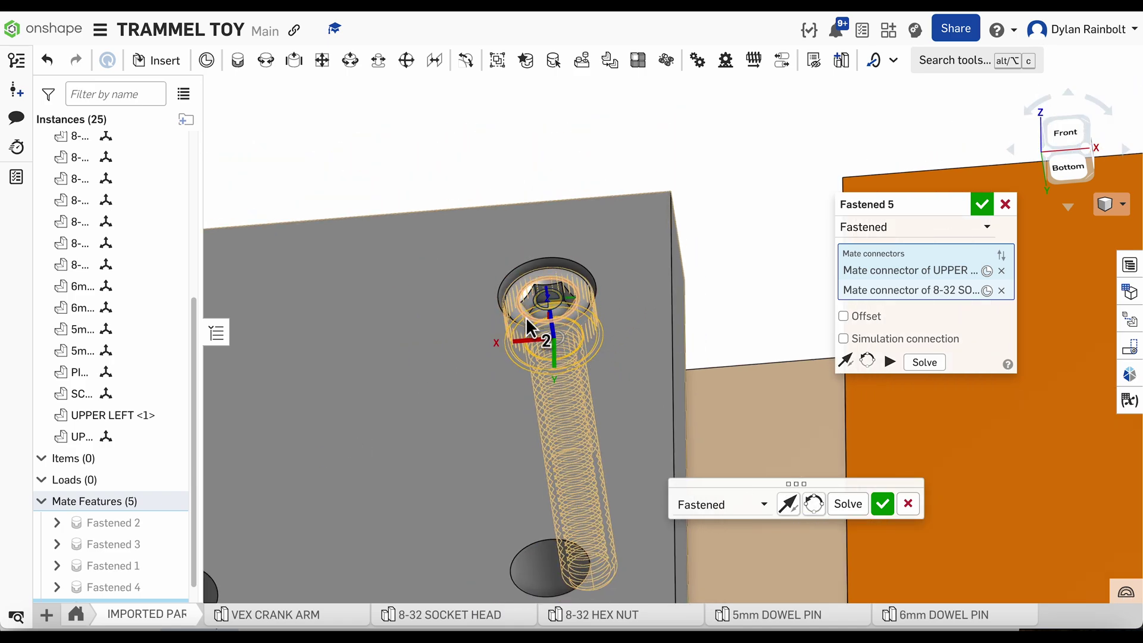
{"action": "scroll", "coordinate": [527, 317], "scroll_direction": "down", "scroll_amount": 3}
{"action": "scroll", "coordinate": [466, 171], "scroll_direction": "down", "scroll_amount": 3}
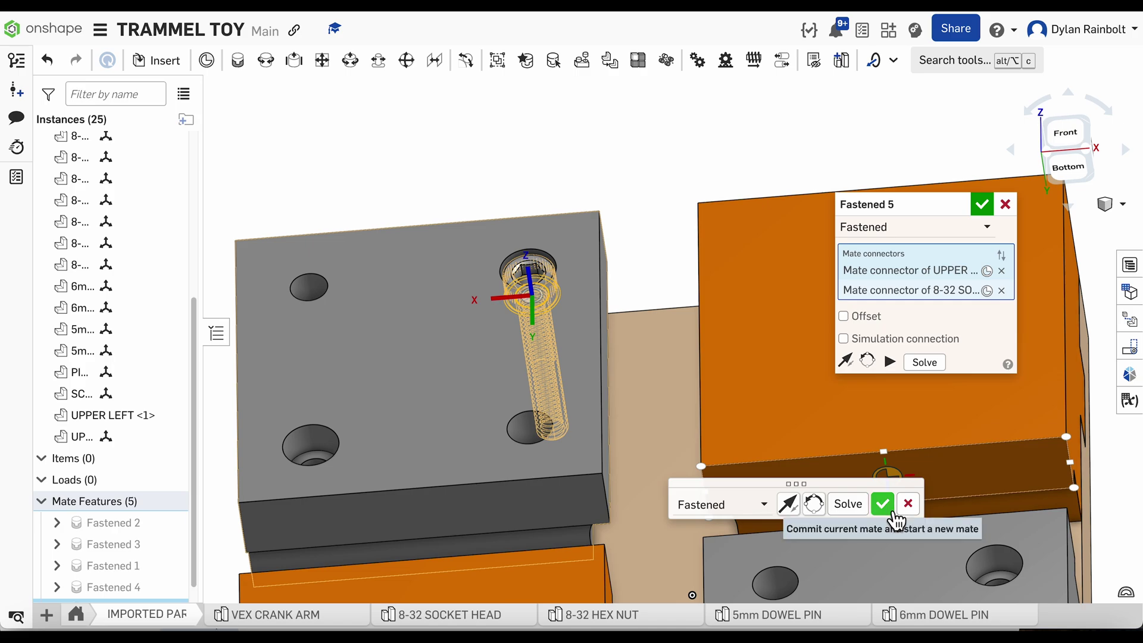
{"action": "left_click", "coordinate": [897, 522]}
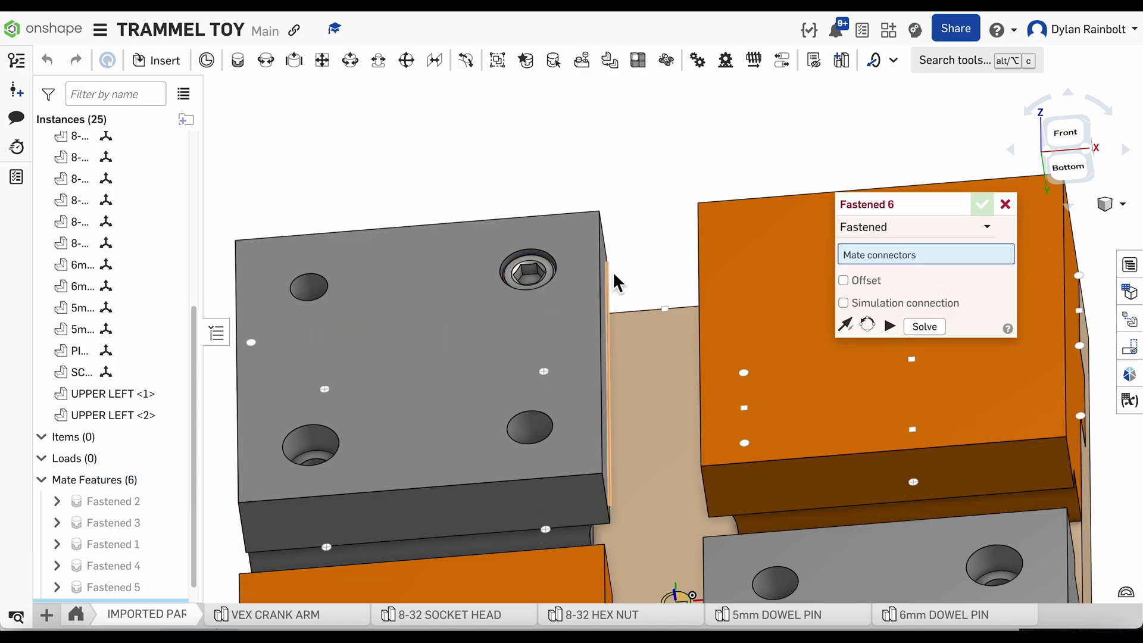
Set the first connector of the next Fastened mate at the seat centre of the same block's lower-left counterbored hole
{"action": "scroll", "coordinate": [613, 274], "scroll_direction": "down", "scroll_amount": 3}
{"action": "right_click_drag", "start_coordinate": [556, 128], "coordinate": [561, 151]}
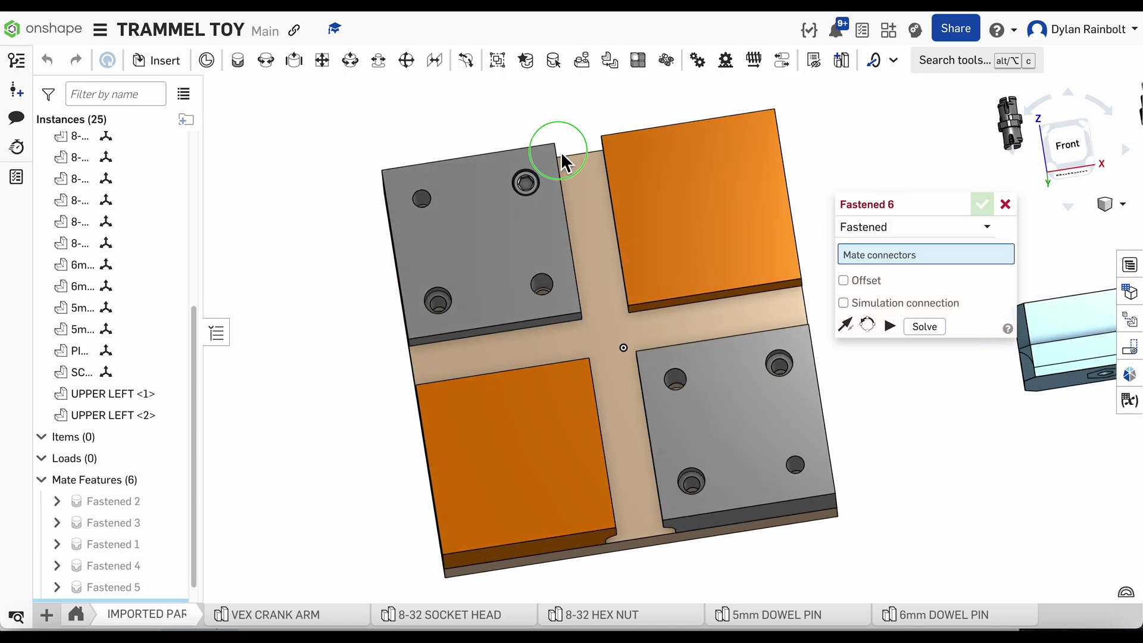
{"action": "scroll", "coordinate": [419, 338], "scroll_direction": "up", "scroll_amount": 6}
{"action": "scroll", "coordinate": [445, 250], "scroll_direction": "up", "scroll_amount": 3}
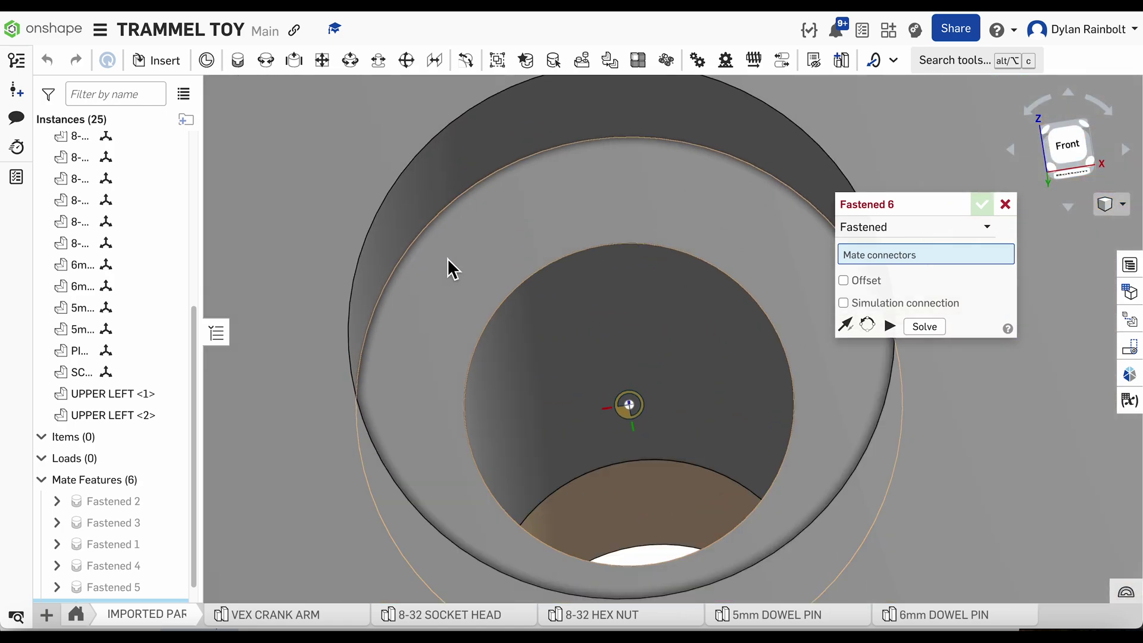
{"action": "left_click", "coordinate": [637, 409]}
Choose the centre of the head's underside on the frontmost loose socket head screw as the mate's second connector
{"action": "scroll", "coordinate": [473, 286], "scroll_direction": "down", "scroll_amount": 10}
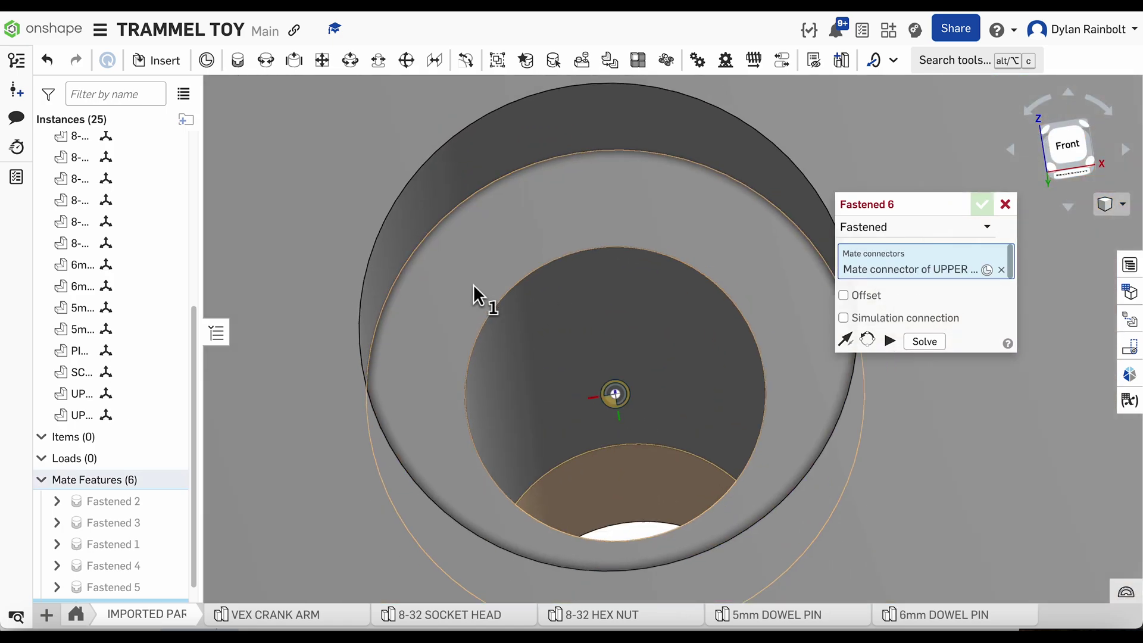
{"action": "scroll", "coordinate": [655, 232], "scroll_direction": "up", "scroll_amount": 4}
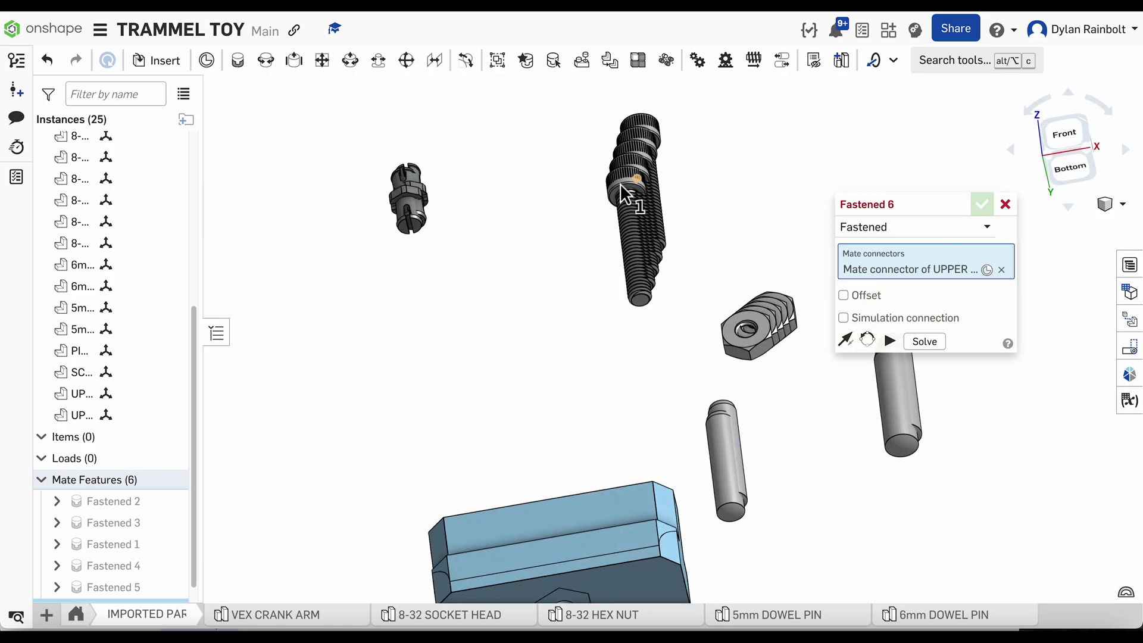
{"action": "scroll", "coordinate": [622, 203], "scroll_direction": "up", "scroll_amount": 8}
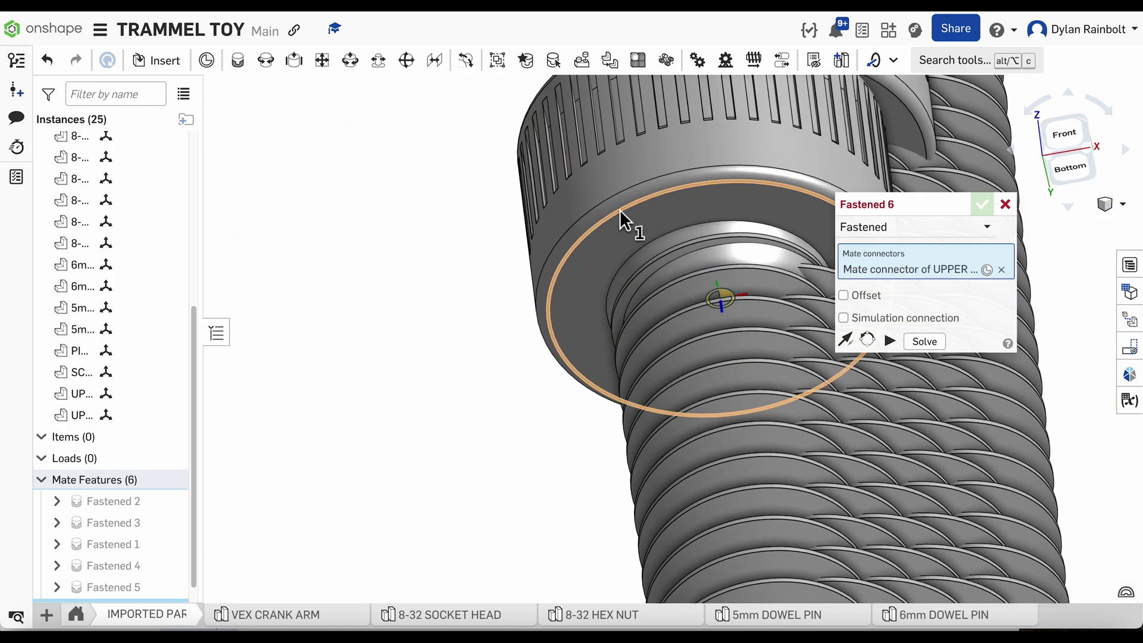
{"action": "left_click", "coordinate": [724, 298]}
Flip the primary axis so the screw head seats in the upper-left gray block's lower-left counterbore, and commit the Fastened mate
{"action": "scroll", "coordinate": [596, 250], "scroll_direction": "down", "scroll_amount": 10}
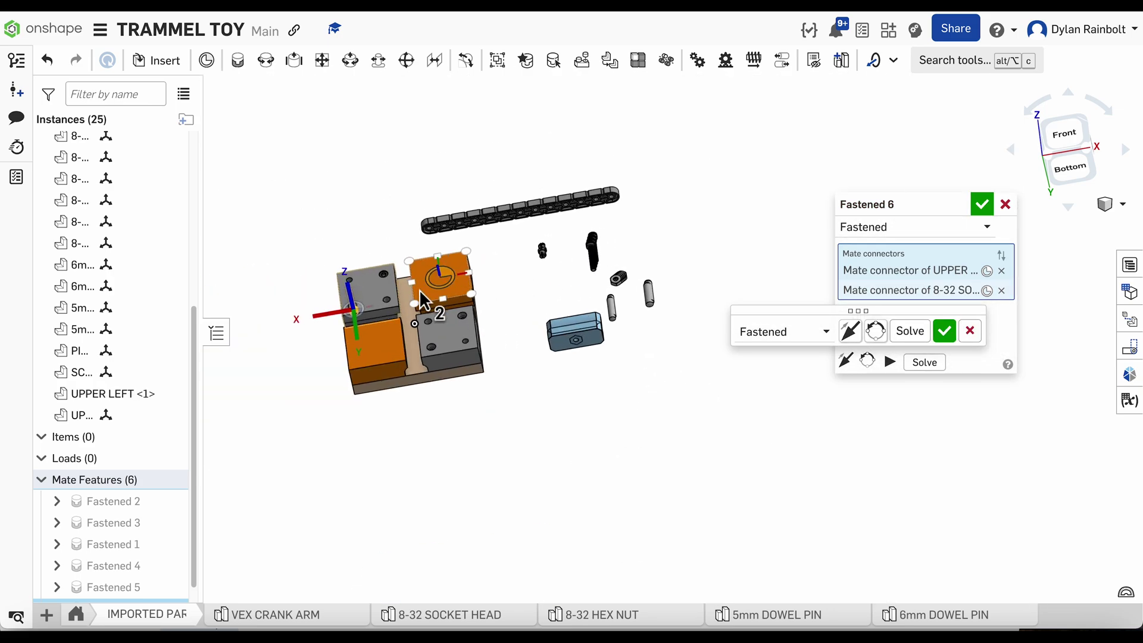
{"action": "scroll", "coordinate": [643, 227], "scroll_direction": "up", "scroll_amount": 6}
{"action": "scroll", "coordinate": [435, 274], "scroll_direction": "up", "scroll_amount": 4}
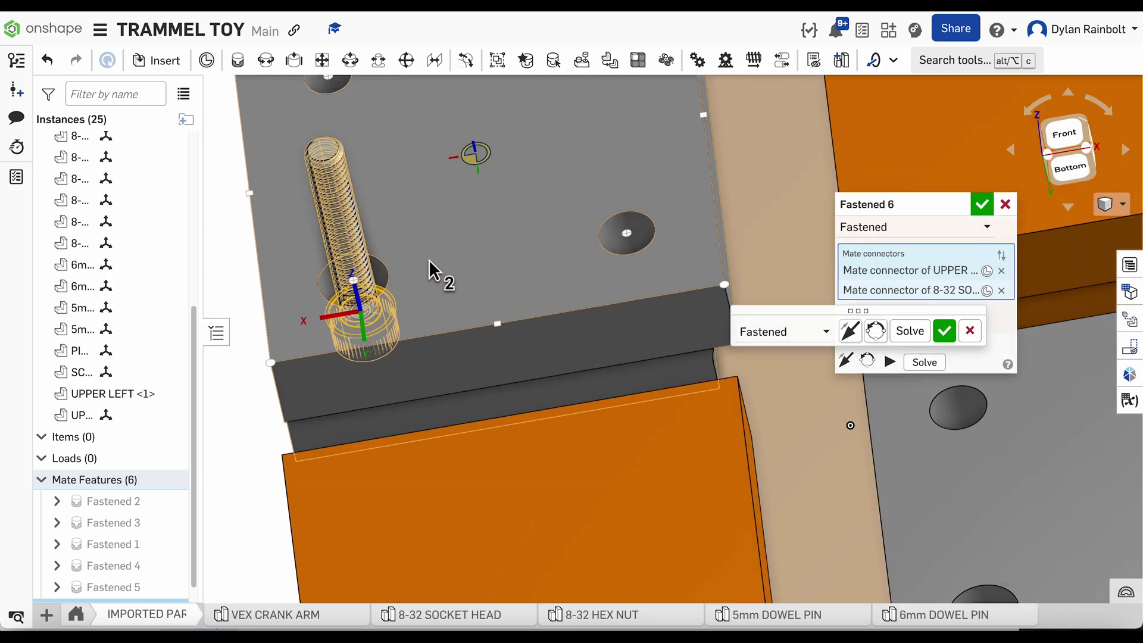
{"action": "left_click", "coordinate": [855, 329]}
{"action": "left_click", "coordinate": [946, 337]}
Set the next Fastened mate's first connector at the seat centre of the lower-right gray block's upper-right counterbored hole
{"action": "scroll", "coordinate": [756, 285], "scroll_direction": "down", "scroll_amount": 8}
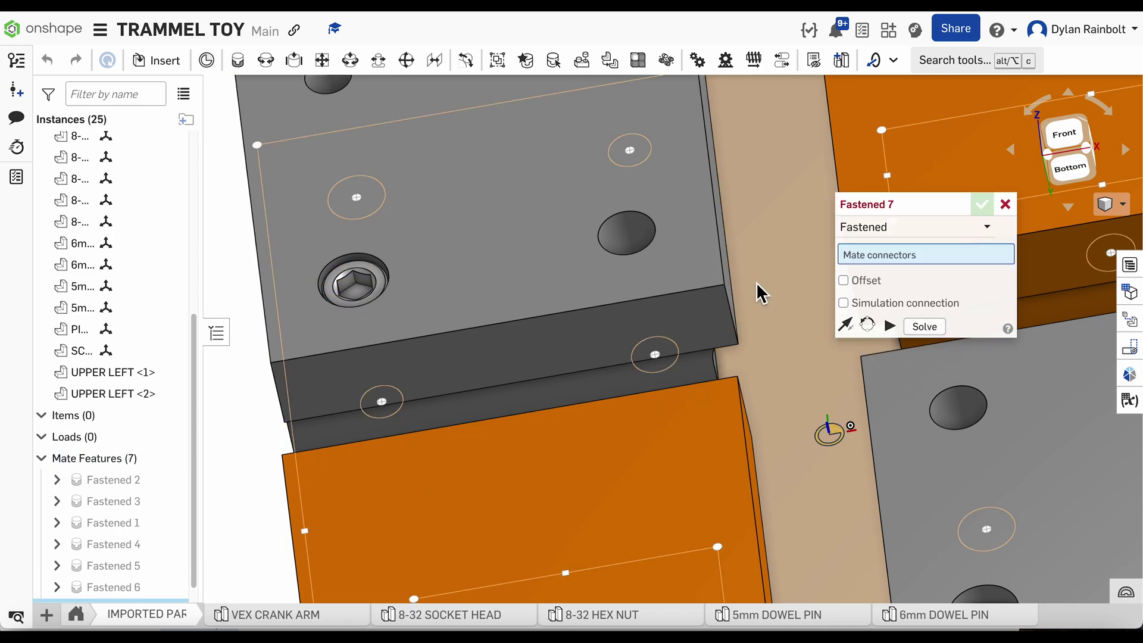
{"action": "scroll", "coordinate": [789, 289], "scroll_direction": "up", "scroll_amount": 10}
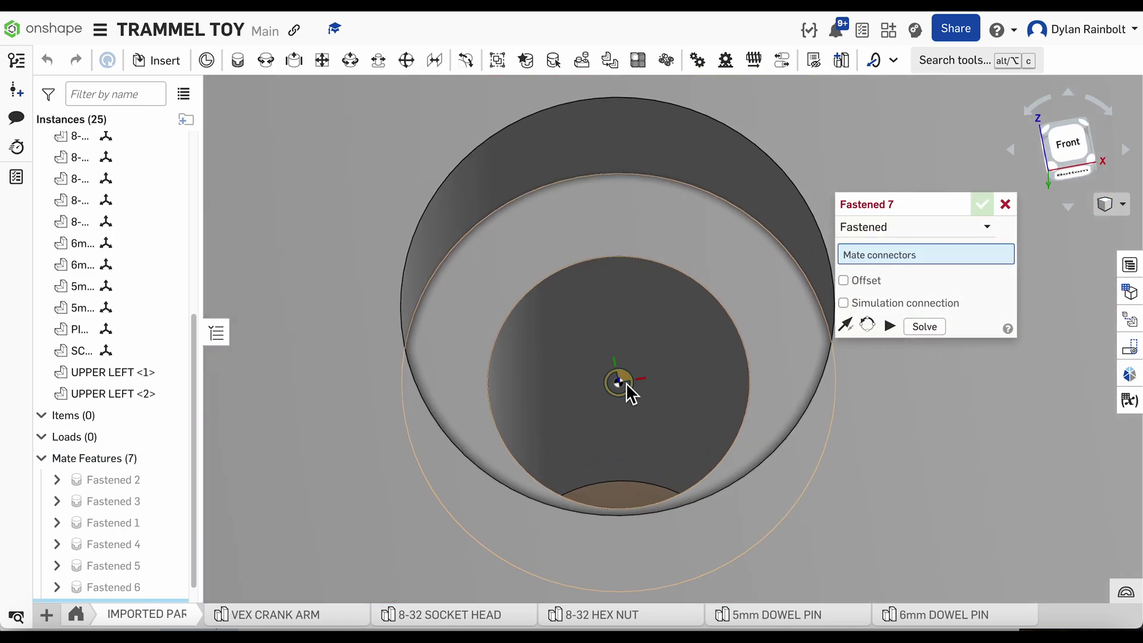
{"action": "scroll", "coordinate": [577, 265], "scroll_direction": "down", "scroll_amount": 5}
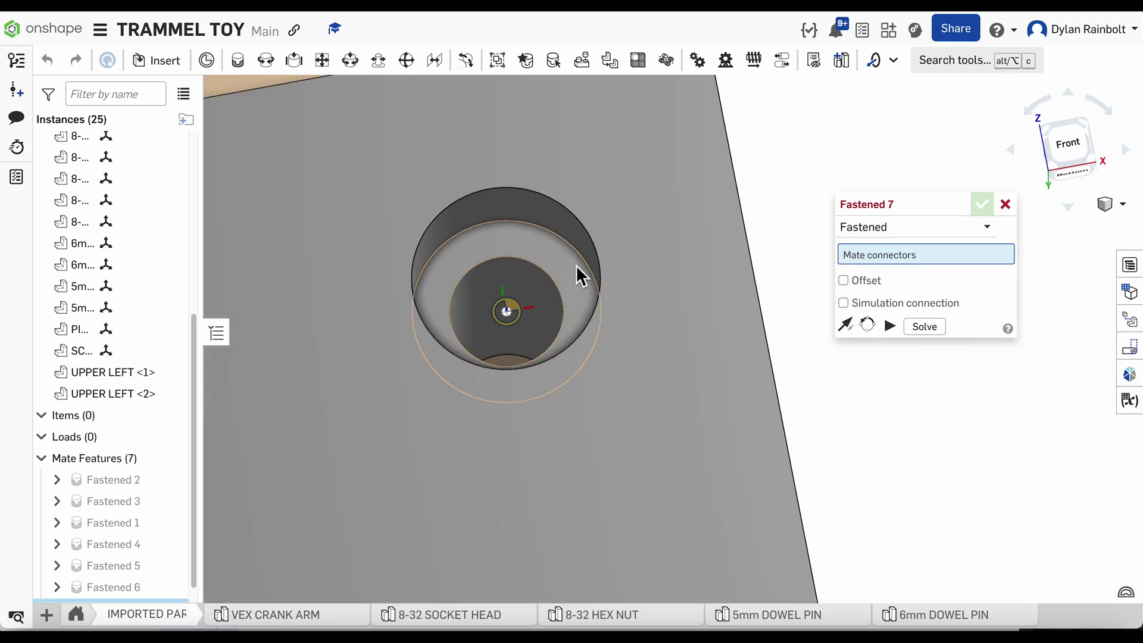
{"action": "left_click", "coordinate": [506, 313]}
Pick the frontmost remaining 8-32 socket head screw, at the centre under its head, as the second mate connector
{"action": "scroll", "coordinate": [506, 317], "scroll_direction": "down", "scroll_amount": 10}
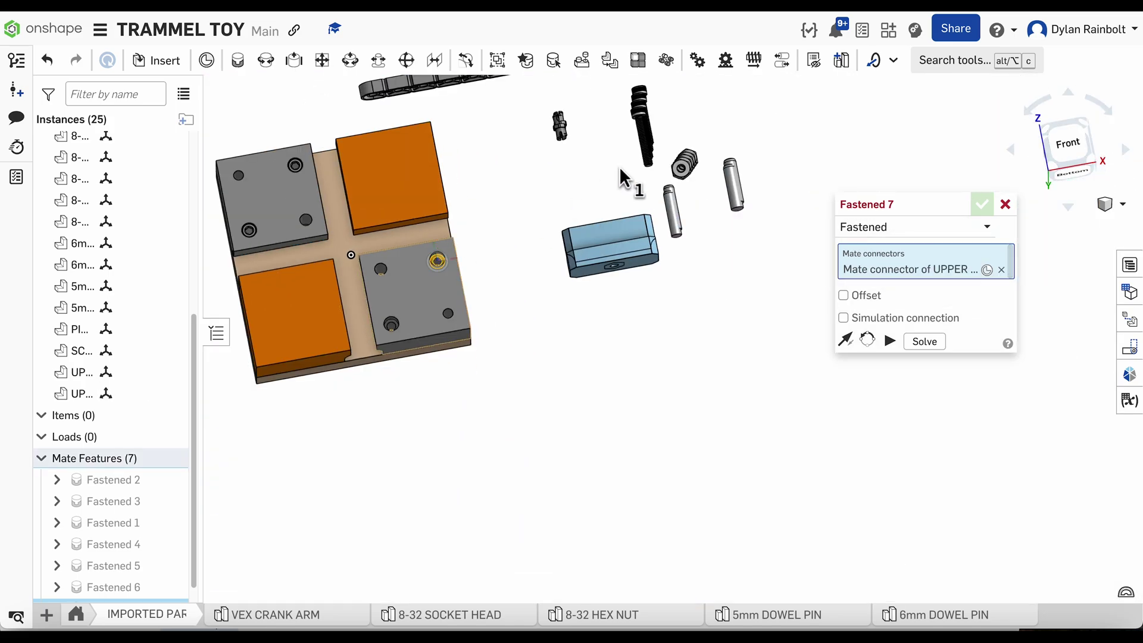
{"action": "scroll", "coordinate": [620, 166], "scroll_direction": "up", "scroll_amount": 5}
{"action": "scroll", "coordinate": [608, 265], "scroll_direction": "down", "scroll_amount": 3}
{"action": "scroll", "coordinate": [623, 217], "scroll_direction": "up", "scroll_amount": 8}
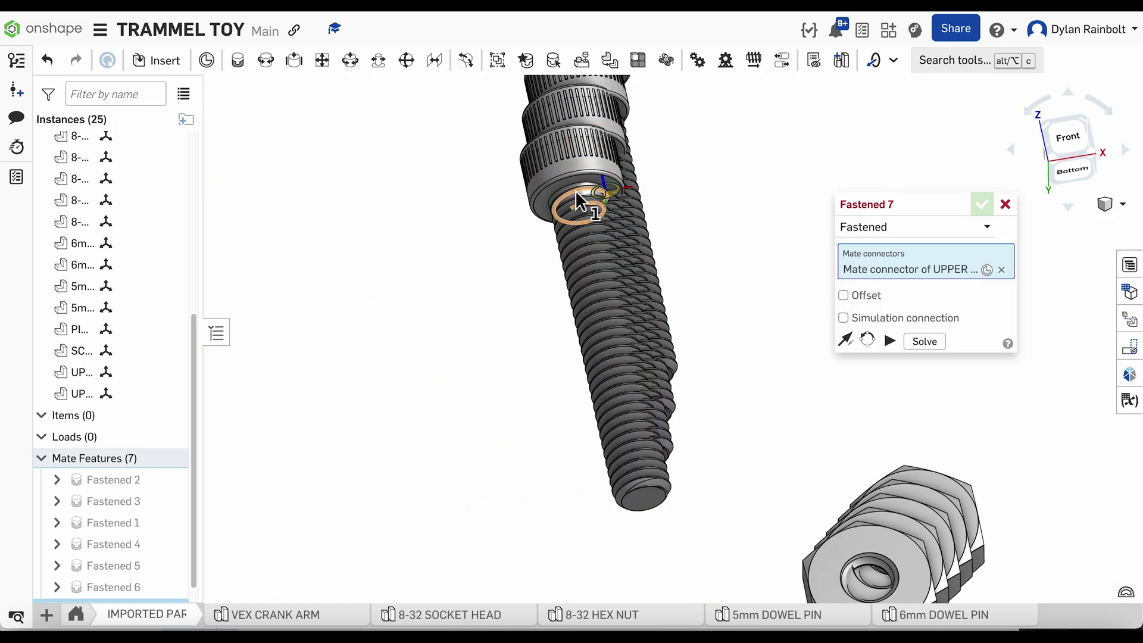
{"action": "scroll", "coordinate": [575, 190], "scroll_direction": "up", "scroll_amount": 3}
{"action": "scroll", "coordinate": [592, 225], "scroll_direction": "up", "scroll_amount": 5}
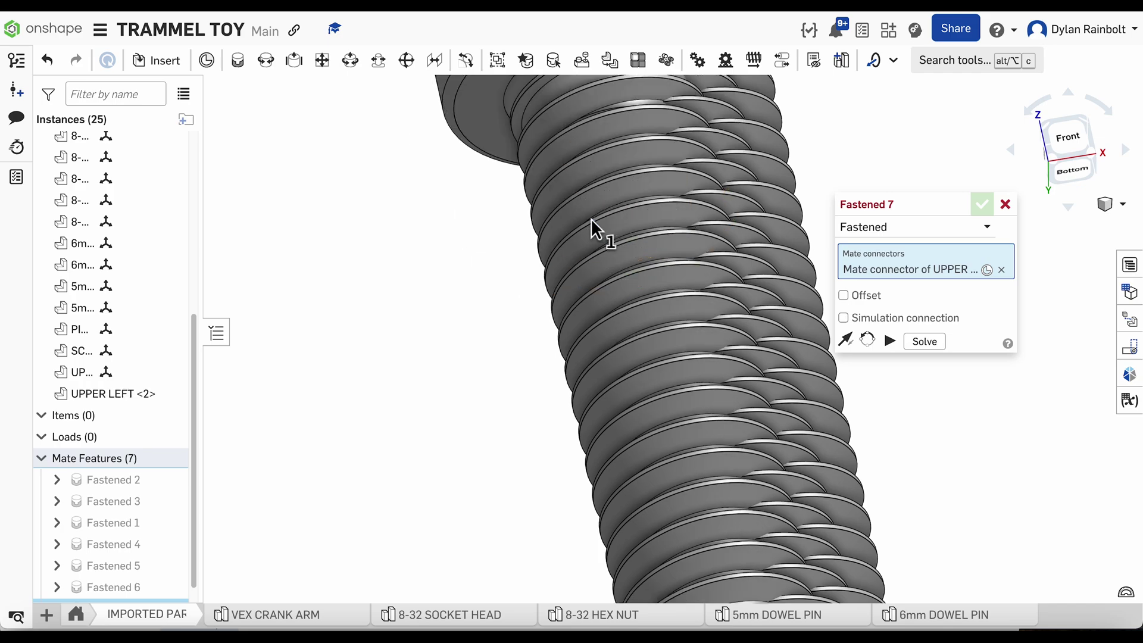
{"action": "left_click", "coordinate": [591, 218]}
Flip the primary axis so the screw points into the lower-right gray block's upper-right hole, and commit the Fastened mate
{"action": "scroll", "coordinate": [581, 206], "scroll_direction": "down", "scroll_amount": 12}
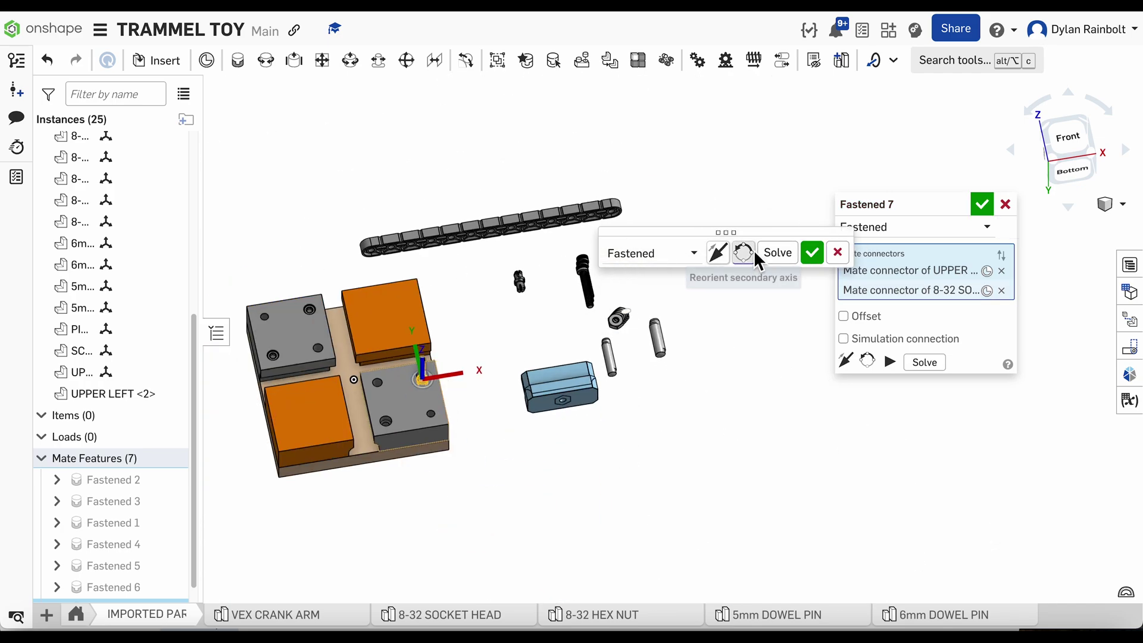
{"action": "left_click", "coordinate": [718, 252]}
{"action": "left_click", "coordinate": [813, 252]}
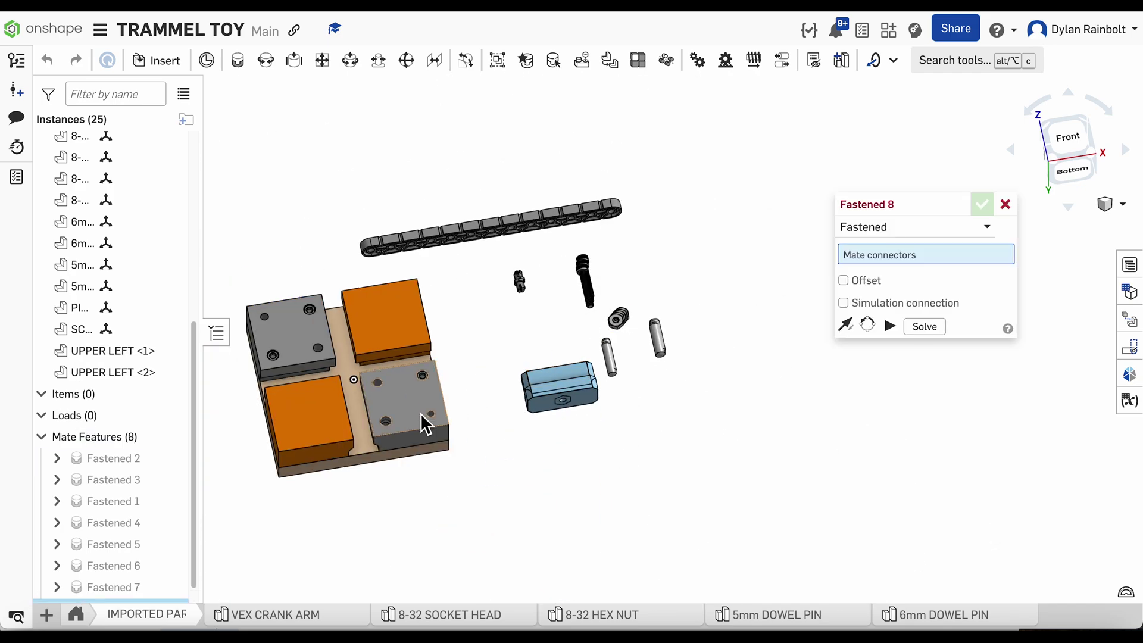
Set a Fastened mate from the seat centre of the same block's lower-left counterbored hole to the head underside of the next screw
{"action": "scroll", "coordinate": [406, 430], "scroll_direction": "up", "scroll_amount": 10}
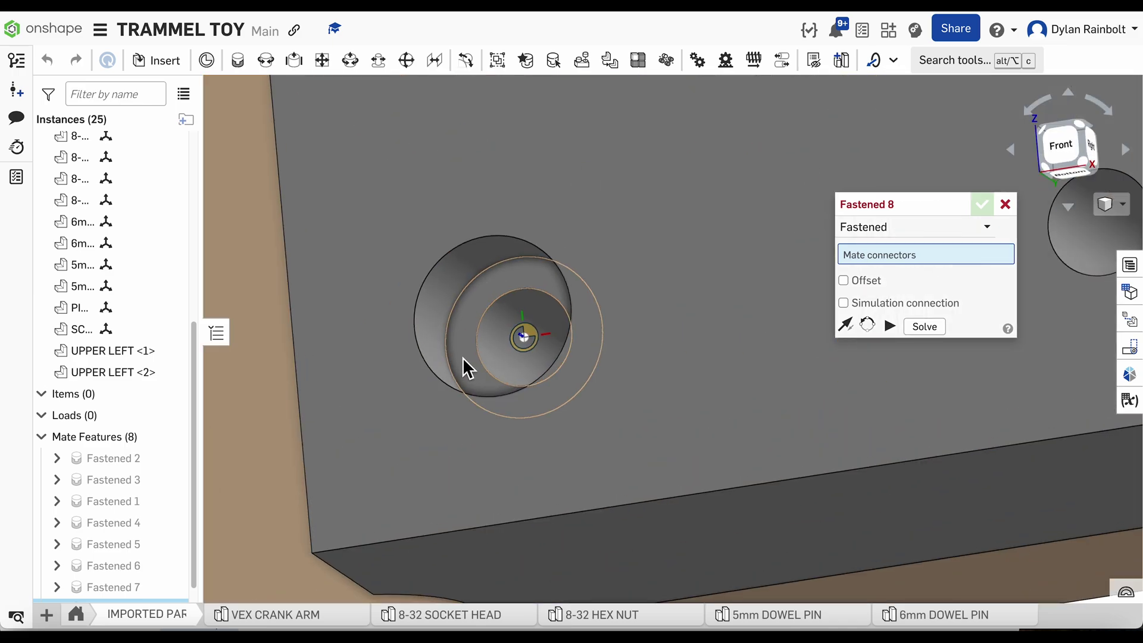
{"action": "scroll", "coordinate": [463, 359], "scroll_direction": "up", "scroll_amount": 3}
{"action": "left_click", "coordinate": [573, 327]}
{"action": "scroll", "coordinate": [474, 334], "scroll_direction": "down", "scroll_amount": 10}
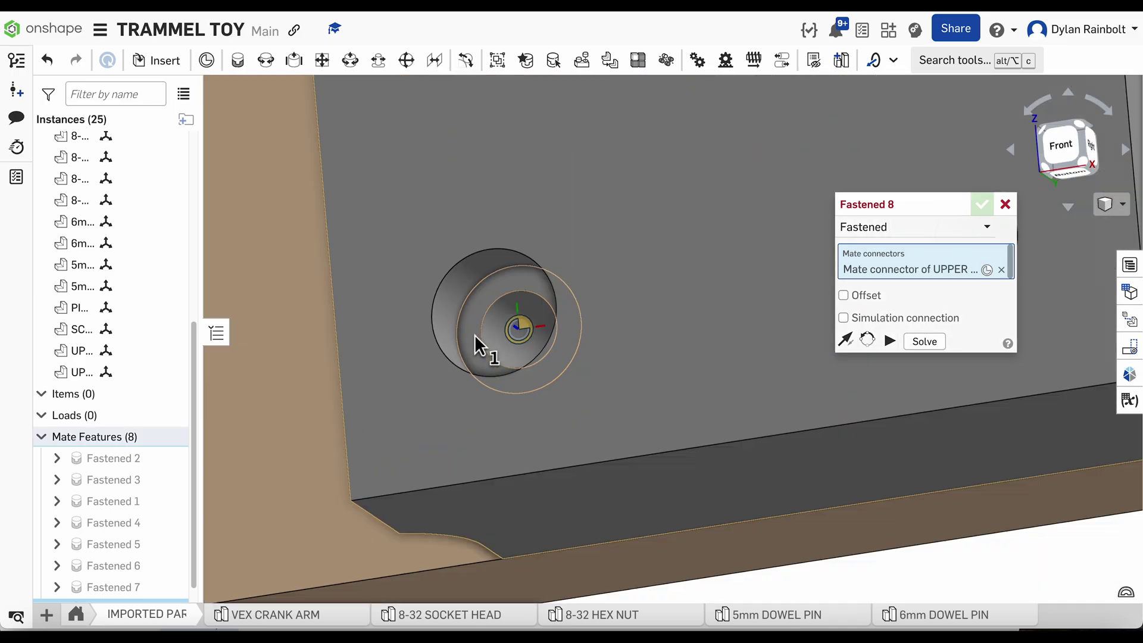
{"action": "scroll", "coordinate": [728, 141], "scroll_direction": "up", "scroll_amount": 10}
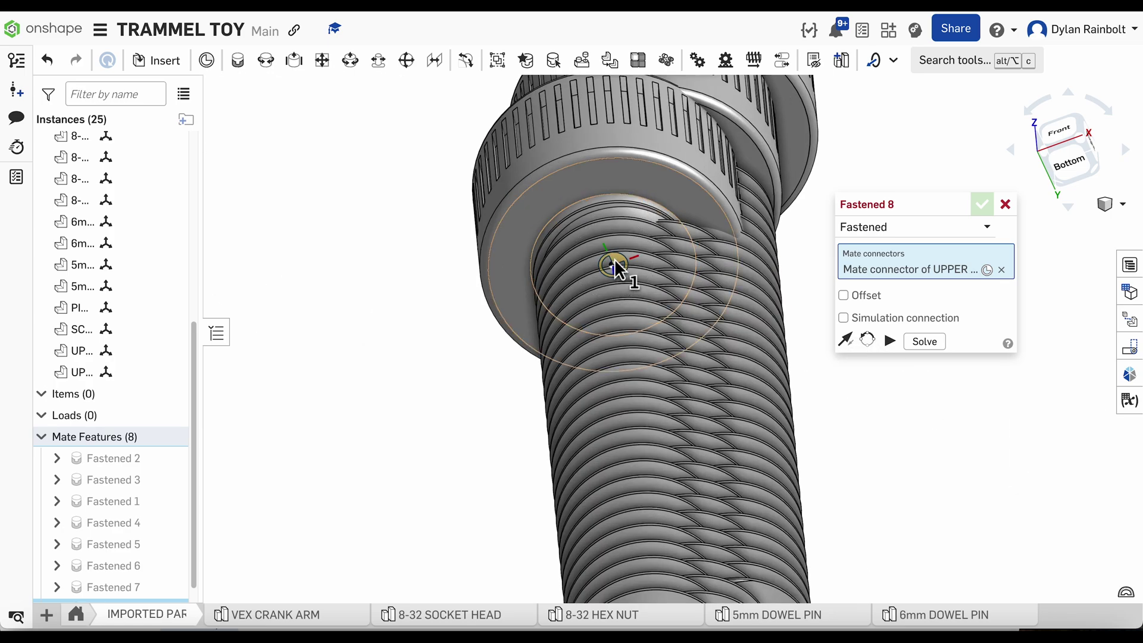
{"action": "left_click", "coordinate": [616, 266]}
Flip the primary axis so the screw head sits inside the lower-left counterbore, and commit the Fastened mate
{"action": "scroll", "coordinate": [616, 266], "scroll_direction": "down", "scroll_amount": 8}
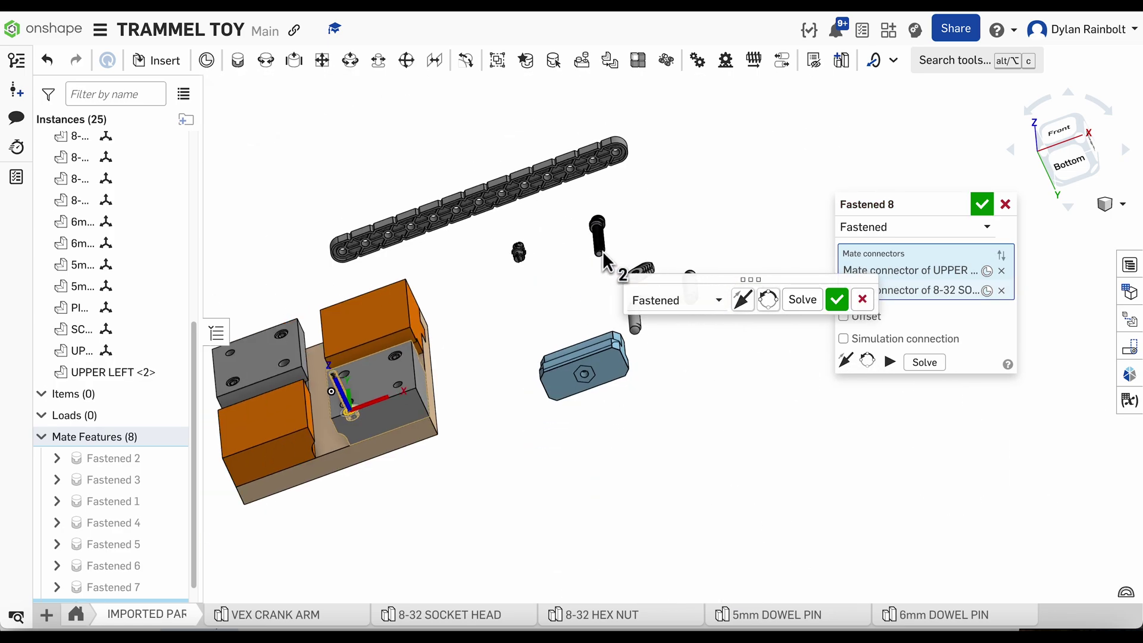
{"action": "scroll", "coordinate": [394, 381], "scroll_direction": "up", "scroll_amount": 3}
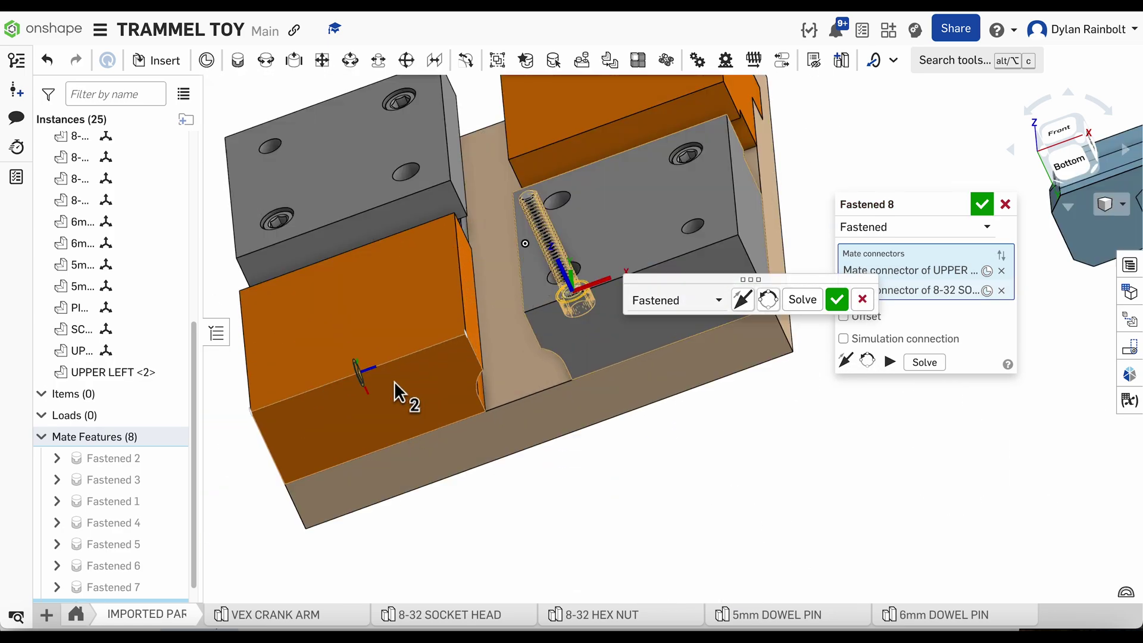
{"action": "left_click", "coordinate": [744, 301]}
{"action": "left_click", "coordinate": [837, 300]}
Set the next Fastened mate's first connector at the floor centre of the topmost hex pocket on the base plate's back face
{"action": "scroll", "coordinate": [623, 327], "scroll_direction": "down", "scroll_amount": 5}
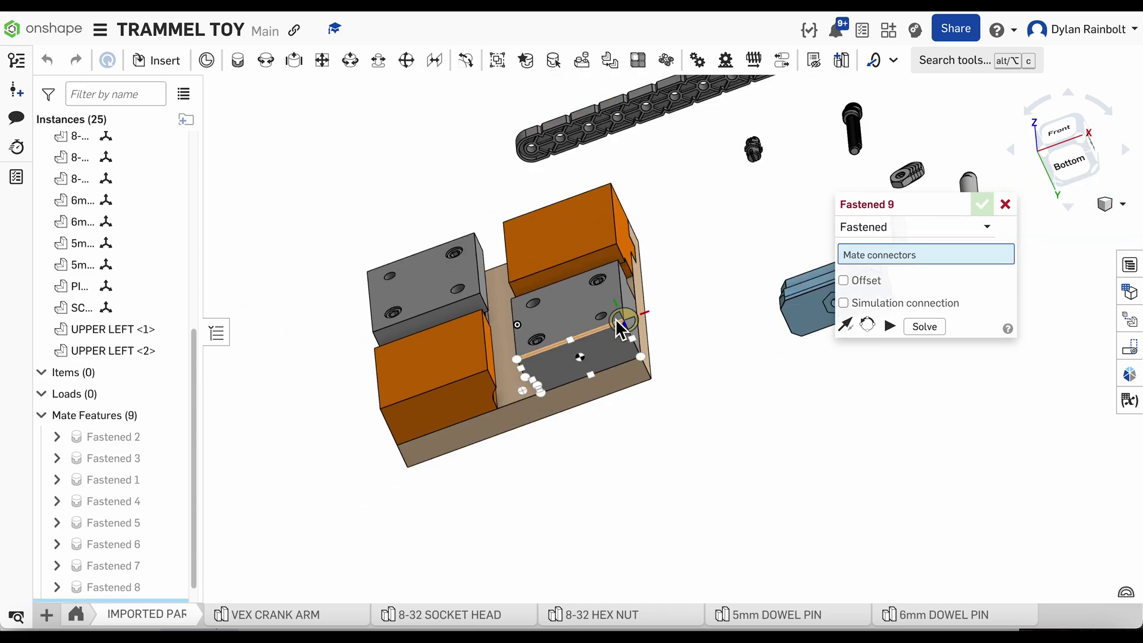
{"action": "right_click_drag", "start_coordinate": [686, 278], "coordinate": [705, 277]}
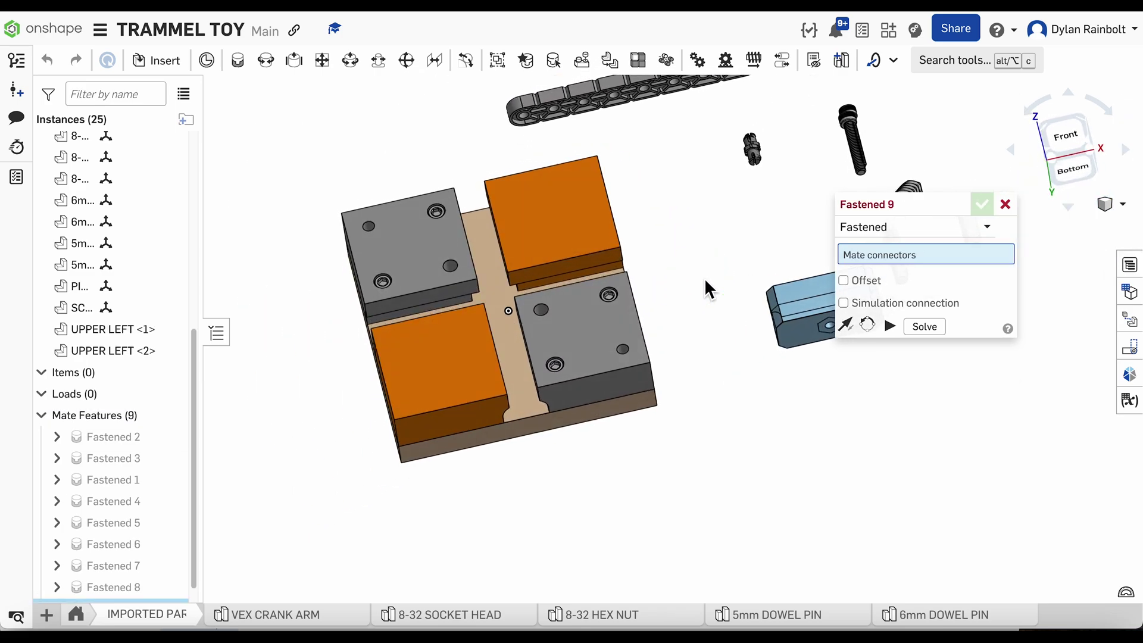
{"action": "scroll", "coordinate": [504, 512], "scroll_direction": "down", "scroll_amount": 4}
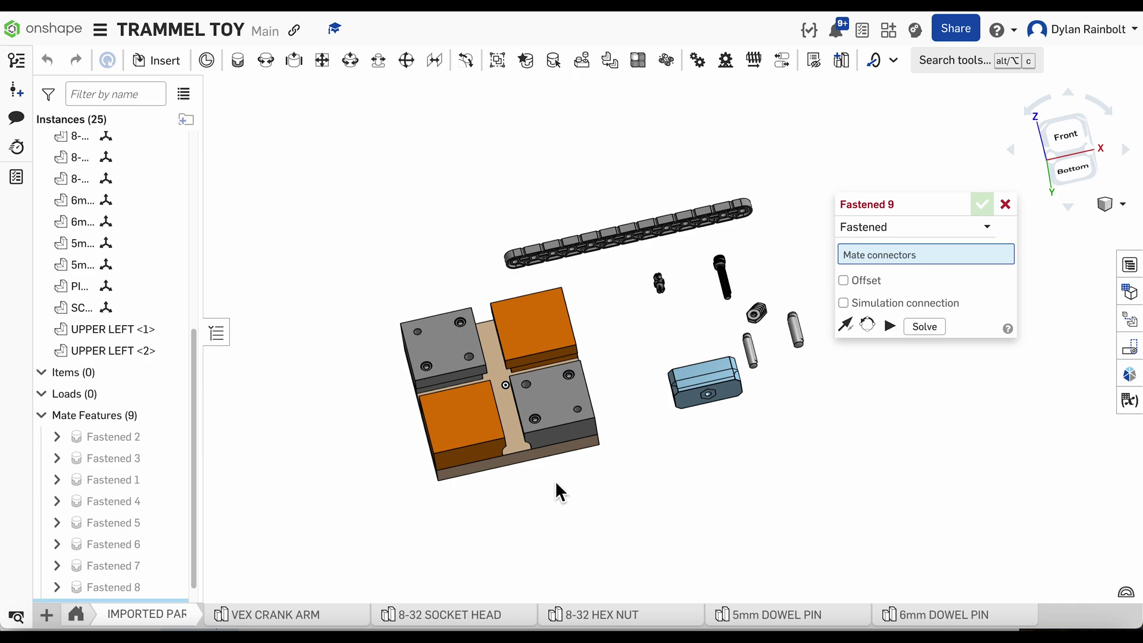
{"action": "right_click_drag", "start_coordinate": [556, 485], "coordinate": [530, 524]}
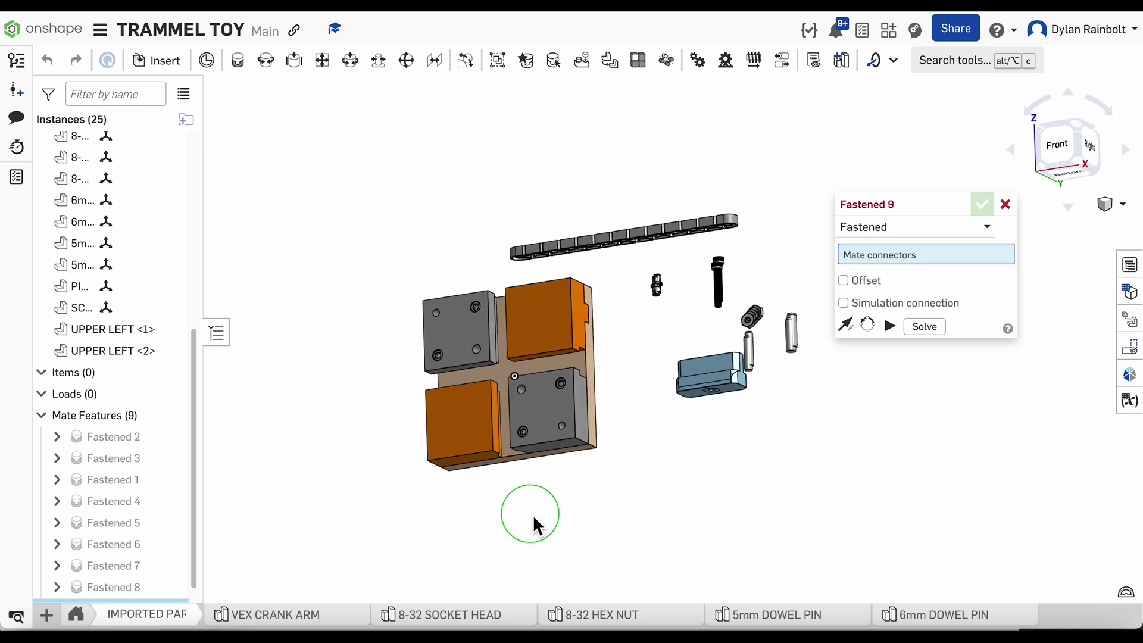
{"action": "left_click", "coordinate": [1117, 209]}
{"action": "left_click", "coordinate": [1071, 230]}
{"action": "scroll", "coordinate": [513, 242], "scroll_direction": "up", "scroll_amount": 4}
{"action": "right_click_drag", "start_coordinate": [652, 158], "coordinate": [730, 84]}
{"action": "scroll", "coordinate": [549, 164], "scroll_direction": "down", "scroll_amount": 4}
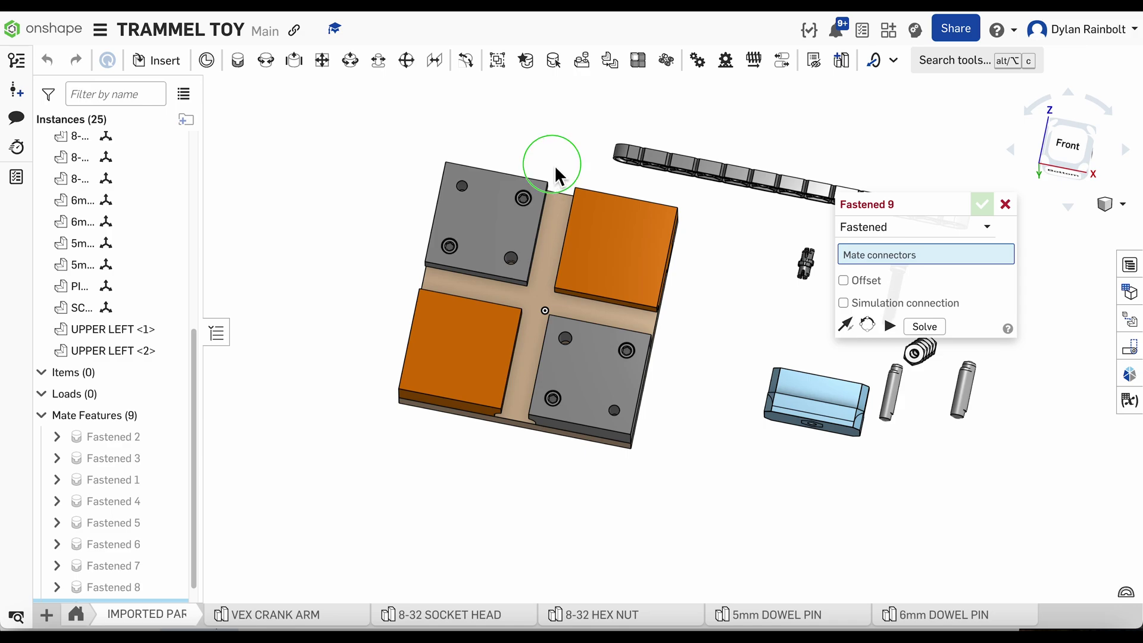
{"action": "right_click_drag", "start_coordinate": [555, 169], "coordinate": [724, 160]}
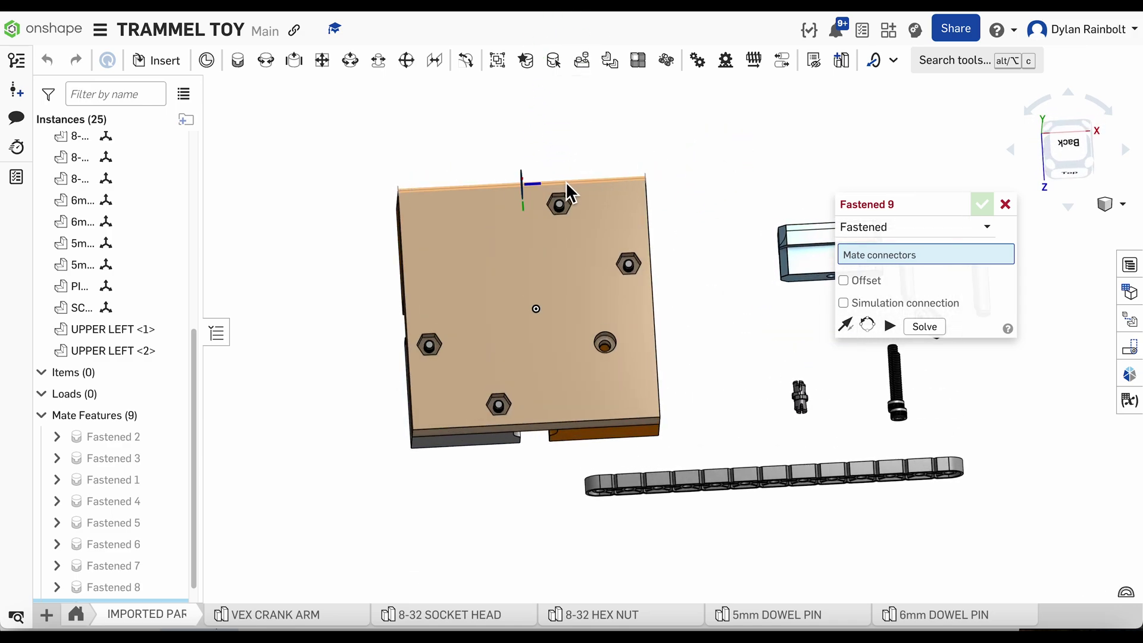
{"action": "scroll", "coordinate": [566, 185], "scroll_direction": "up", "scroll_amount": 5}
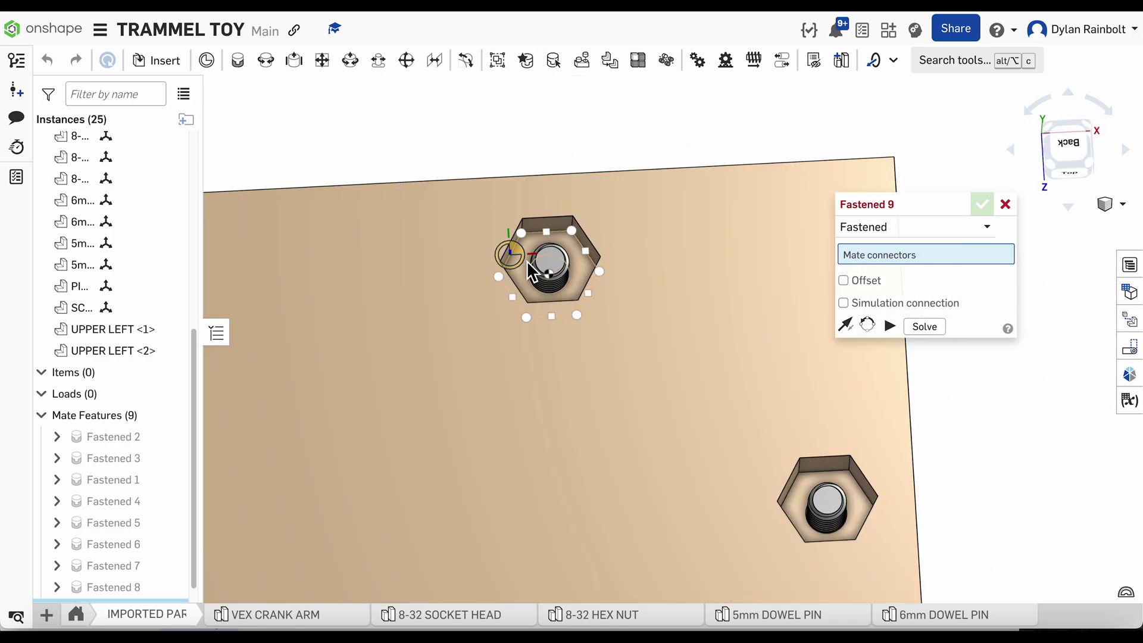
{"action": "scroll", "coordinate": [531, 272], "scroll_direction": "up", "scroll_amount": 3}
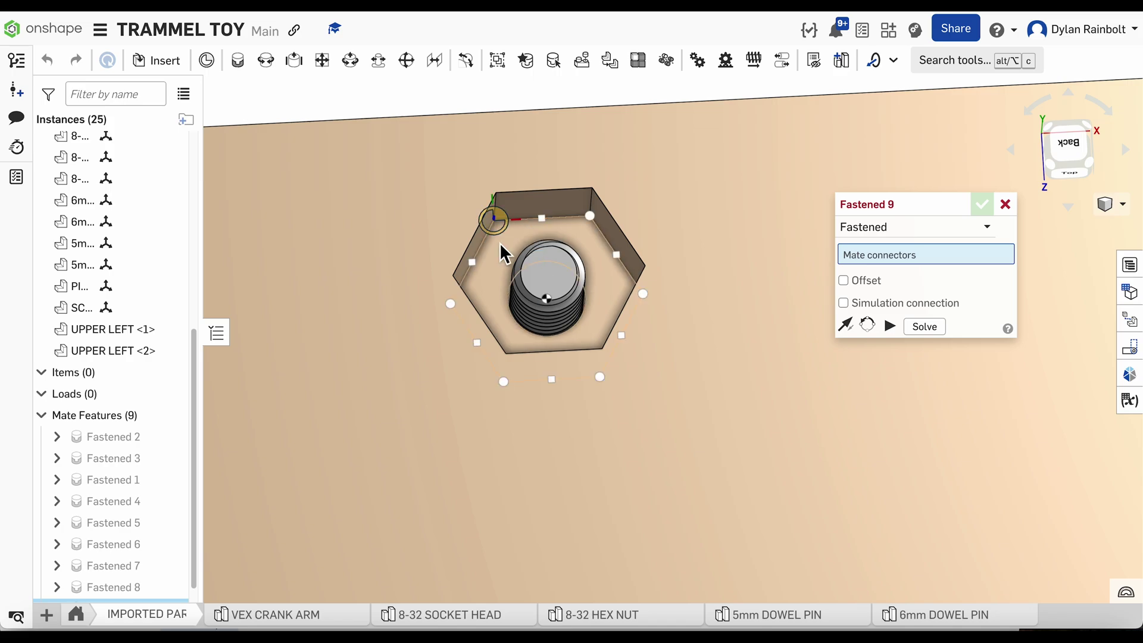
{"action": "scroll", "coordinate": [501, 244], "scroll_direction": "down", "scroll_amount": 2}
{"action": "scroll", "coordinate": [579, 249], "scroll_direction": "up", "scroll_amount": 5}
{"action": "mouse_move", "coordinate": [581, 248]}
{"action": "right_mouse_down"}
{"action": "mouse_move", "coordinate": [542, 234]}
{"action": "mouse_move", "coordinate": [577, 258]}
{"action": "mouse_move", "coordinate": [562, 252]}
{"action": "right_mouse_up"}
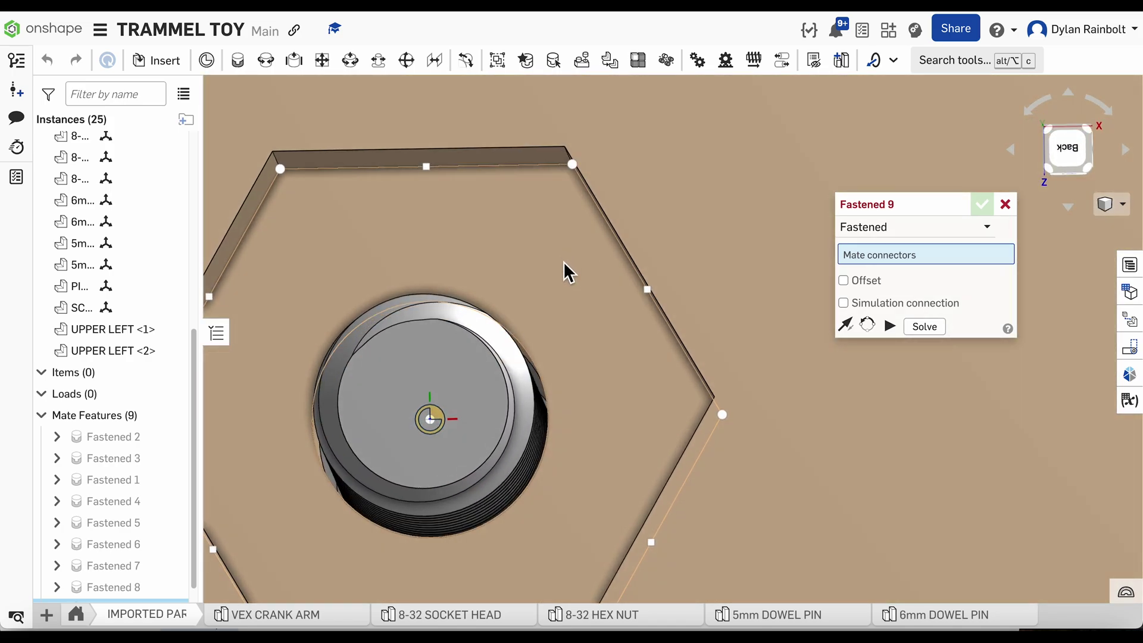
{"action": "left_click", "coordinate": [429, 420]}
Choose the centre of the hole on the frontmost 8-32 hex nut's face as the second mate connector
{"action": "scroll", "coordinate": [409, 328], "scroll_direction": "down", "scroll_amount": 6}
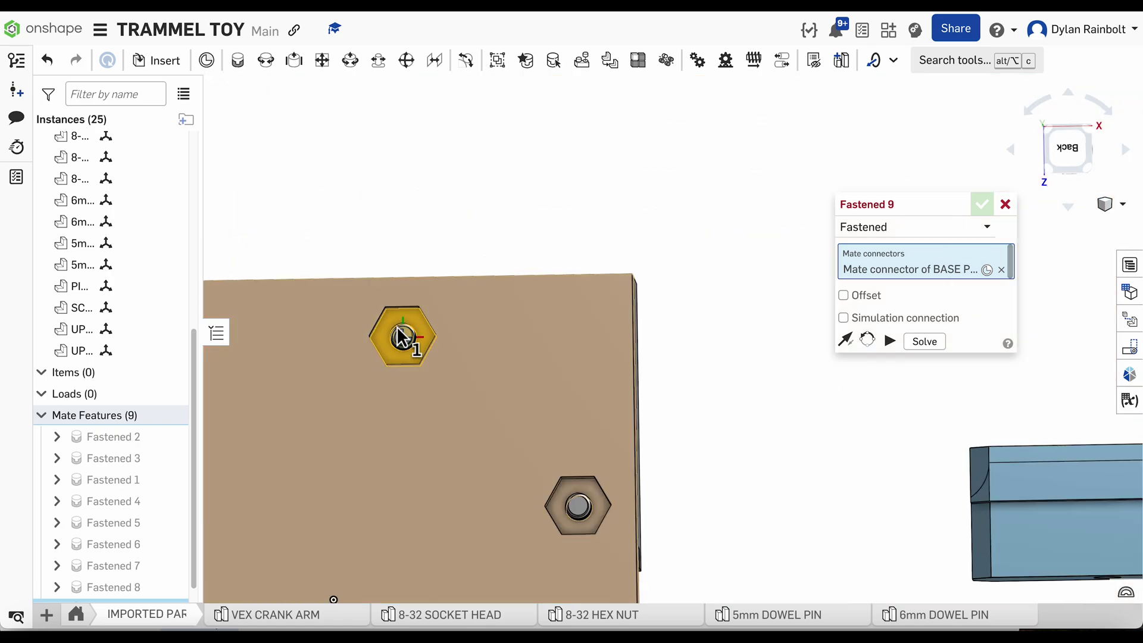
{"action": "scroll", "coordinate": [762, 482], "scroll_direction": "up", "scroll_amount": 10}
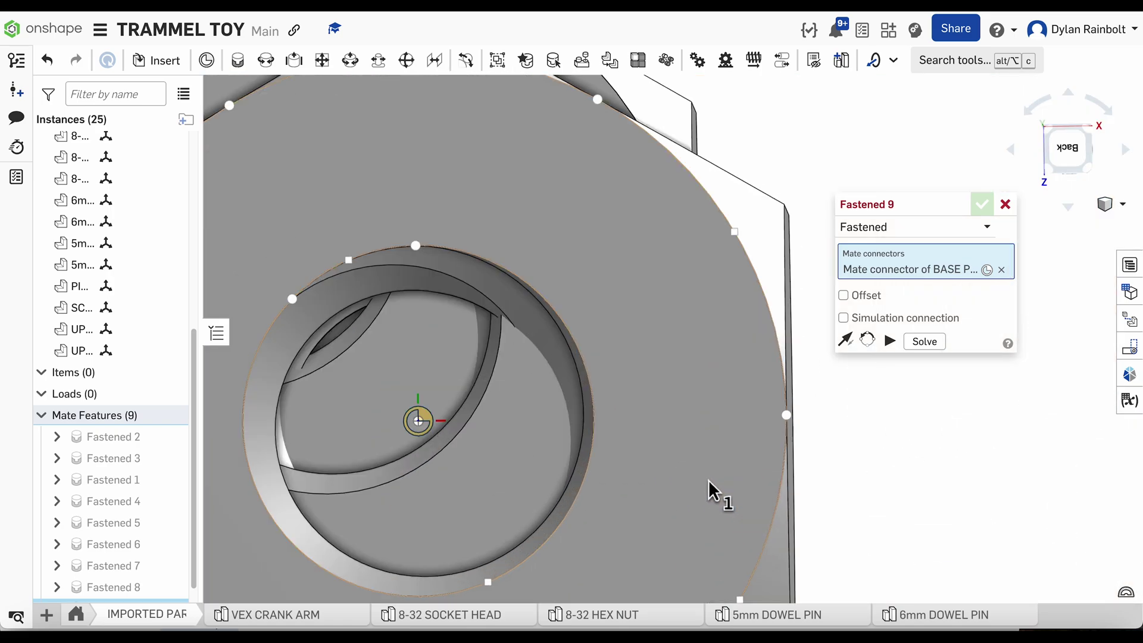
{"action": "left_click", "coordinate": [438, 424]}
Flip the mate's primary axis so the hex nut sits inside the pocket around the screw, and commit the Fastened mate
{"action": "scroll", "coordinate": [655, 344], "scroll_direction": "down", "scroll_amount": 10}
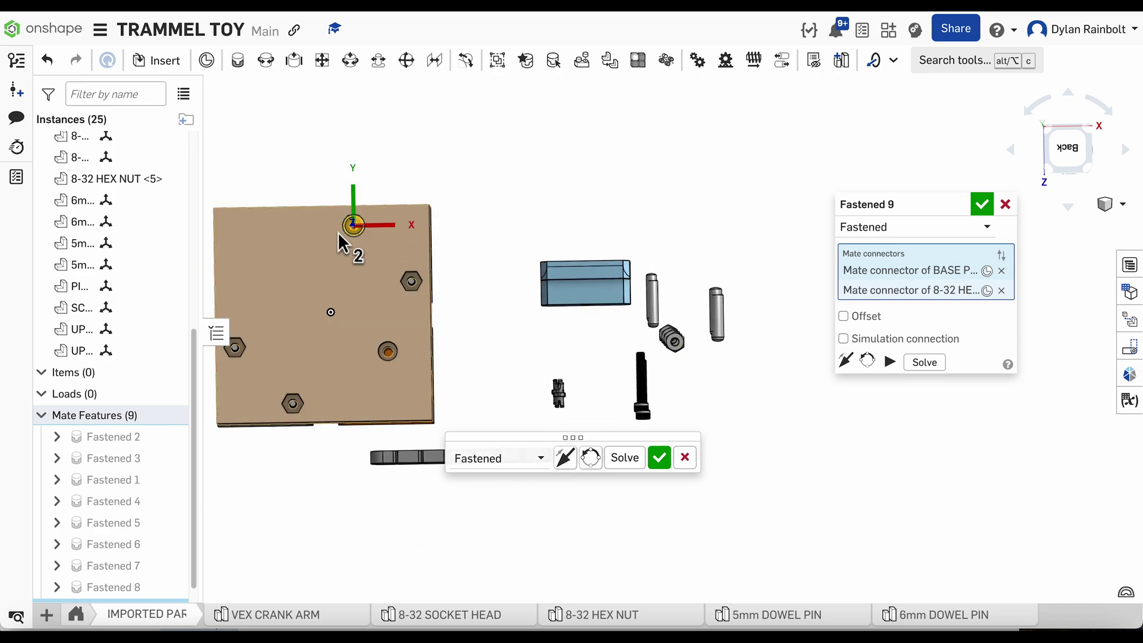
{"action": "scroll", "coordinate": [337, 231], "scroll_direction": "up", "scroll_amount": 10}
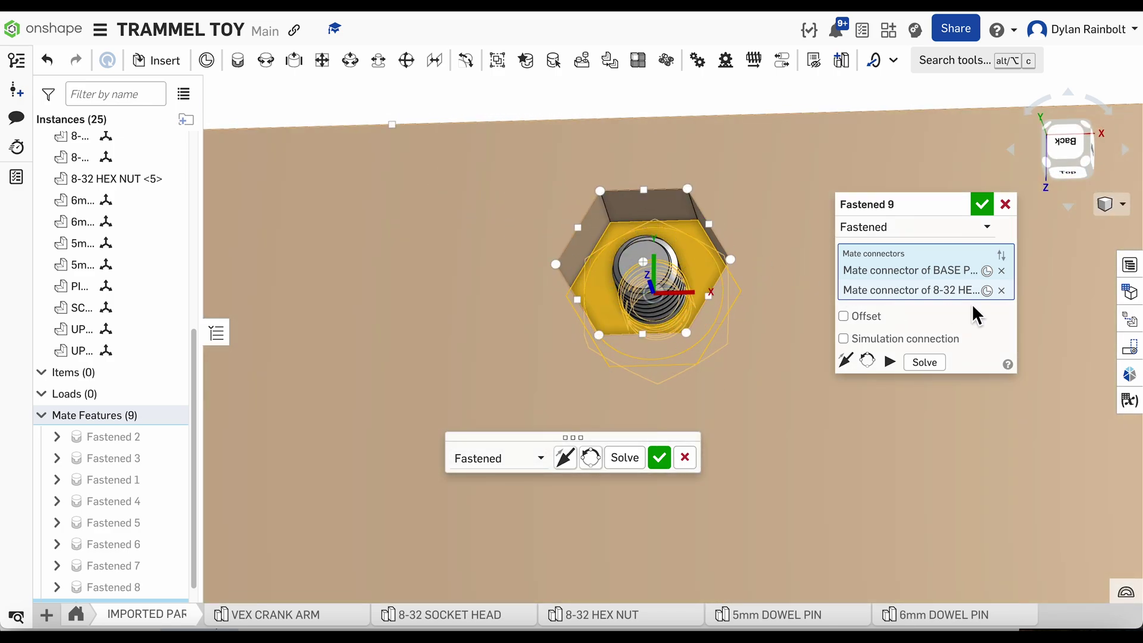
{"action": "left_click", "coordinate": [850, 365]}
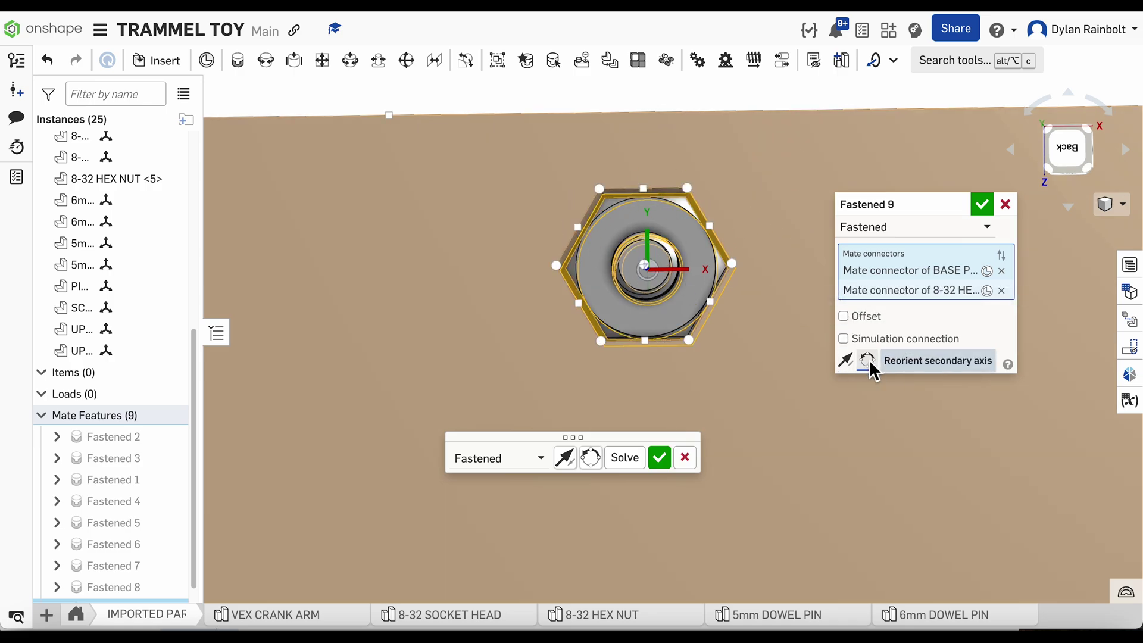
{"action": "left_click", "coordinate": [983, 205]}
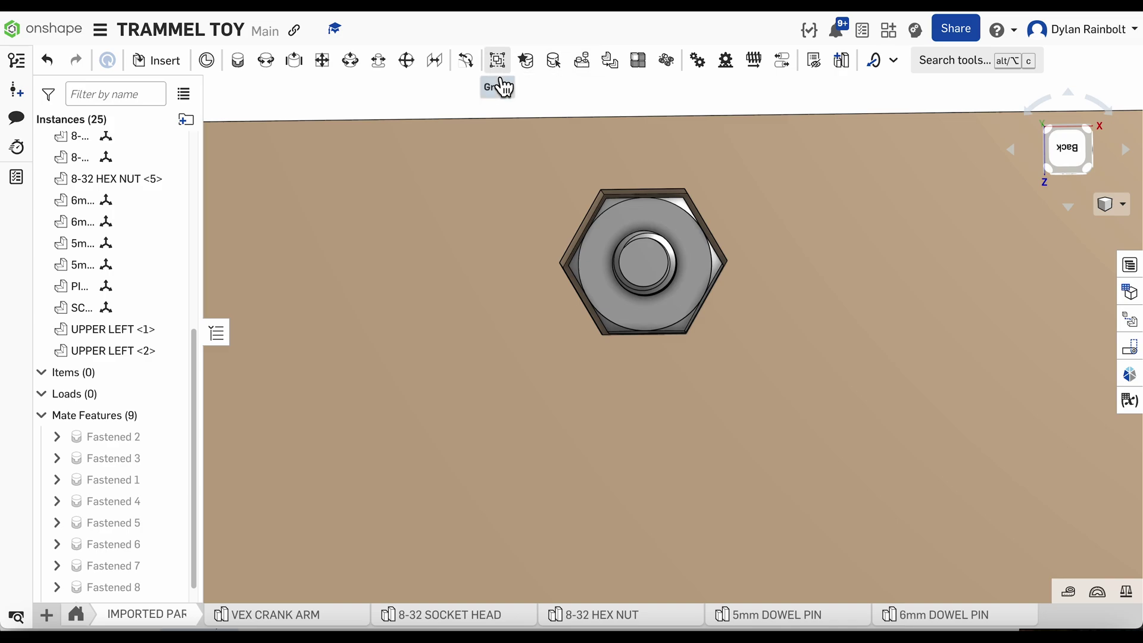
Start a Fastened mate with its first connector at the floor centre of the rightmost hex pocket on the base plate's back face
{"action": "scroll", "coordinate": [509, 99], "scroll_direction": "down", "scroll_amount": 10}
{"action": "scroll", "coordinate": [667, 227], "scroll_direction": "up", "scroll_amount": 12}
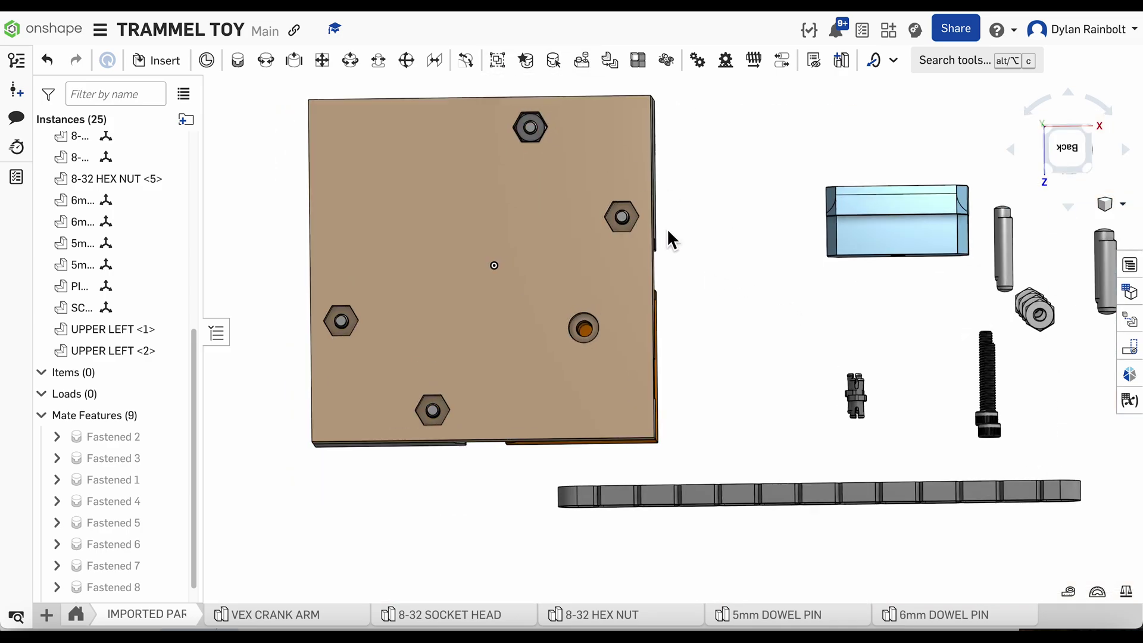
{"action": "scroll", "coordinate": [596, 214], "scroll_direction": "down", "scroll_amount": 4}
{"action": "scroll", "coordinate": [578, 212], "scroll_direction": "up", "scroll_amount": 6}
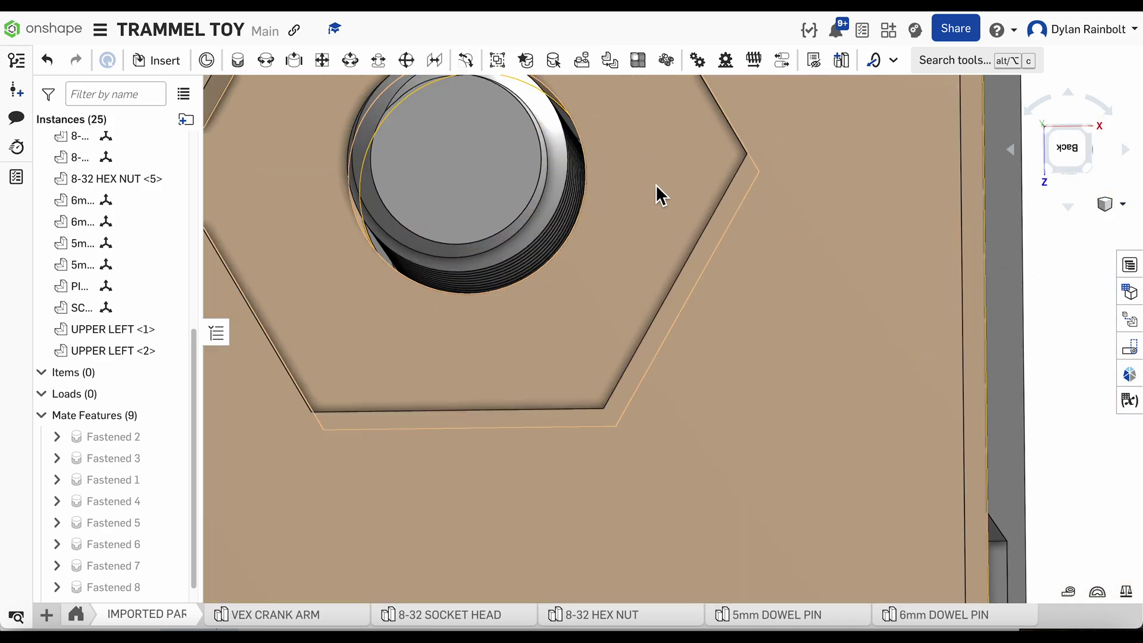
{"action": "left_click", "coordinate": [237, 60]}
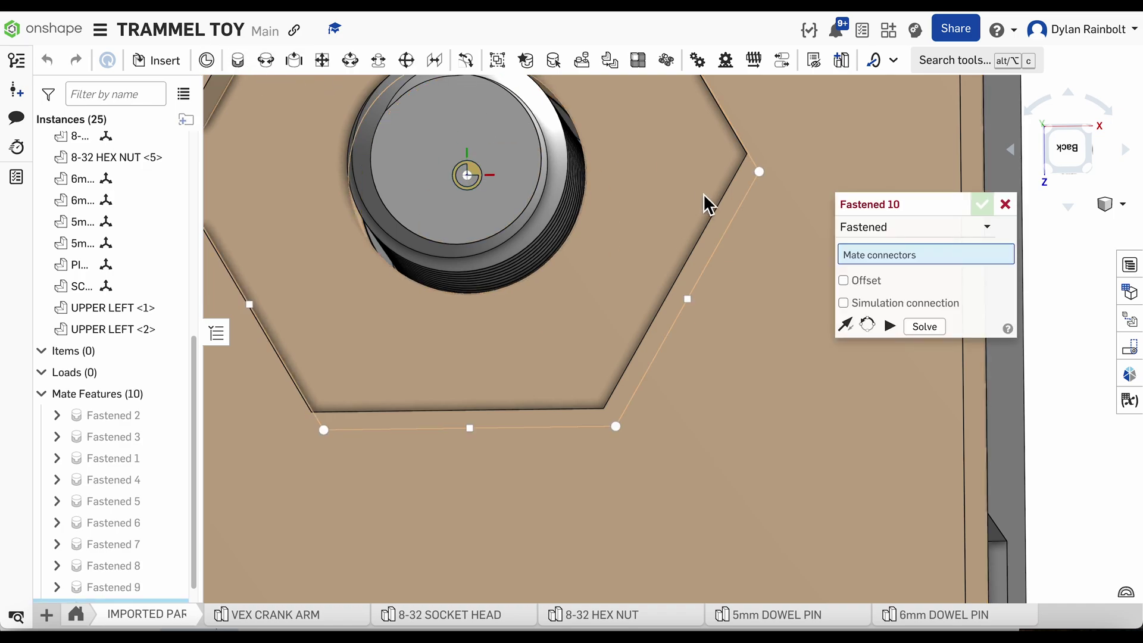
{"action": "left_click", "coordinate": [470, 178]}
Choose the hole centre on the frontmost loose 8-32 hex nut as the second connector for the rightmost pocket's mate
{"action": "scroll", "coordinate": [474, 182], "scroll_direction": "down", "scroll_amount": 10}
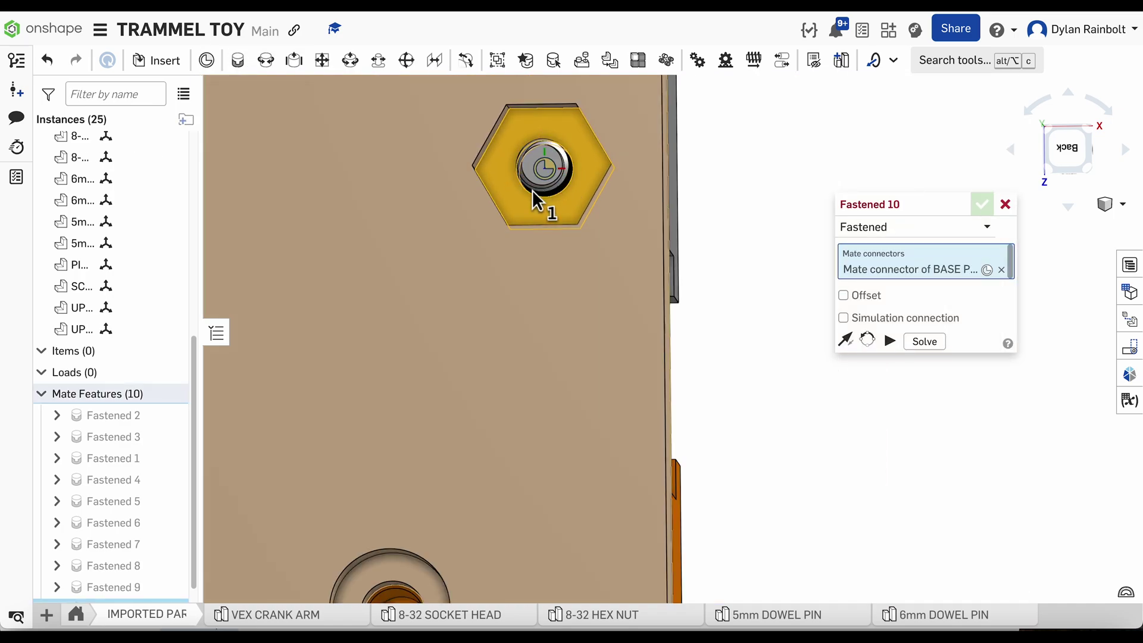
{"action": "scroll", "coordinate": [488, 229], "scroll_direction": "down", "scroll_amount": 2}
{"action": "scroll", "coordinate": [748, 281], "scroll_direction": "up", "scroll_amount": 8}
{"action": "scroll", "coordinate": [417, 241], "scroll_direction": "down", "scroll_amount": 5}
{"action": "scroll", "coordinate": [612, 243], "scroll_direction": "up", "scroll_amount": 8}
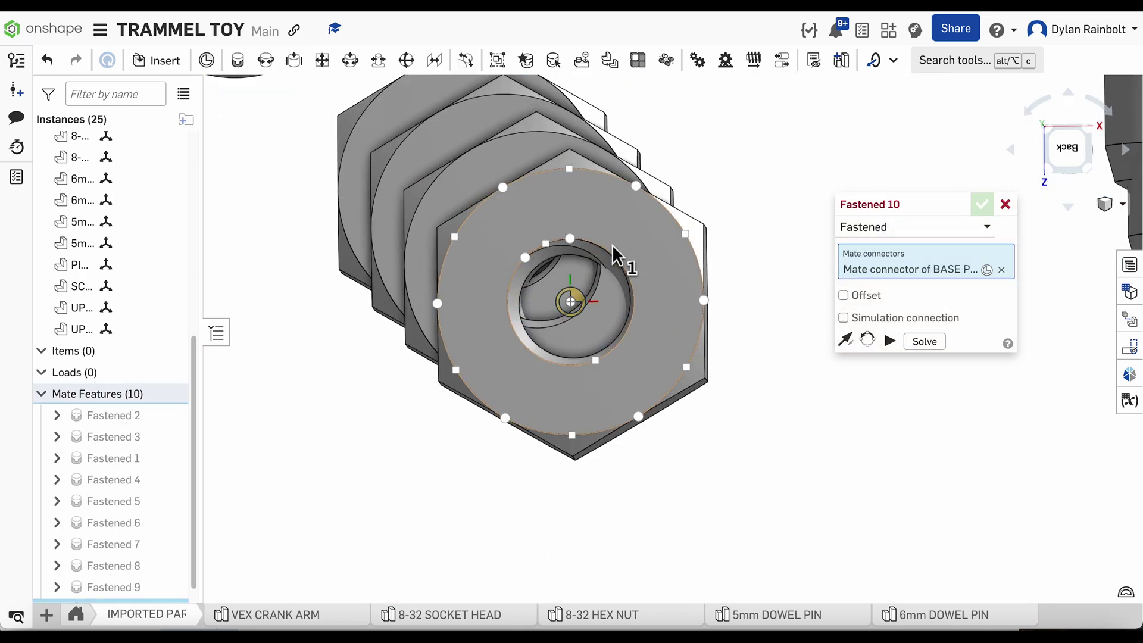
{"action": "left_click", "coordinate": [572, 301]}
Flip the primary axis so the hex nut sits inside the rightmost pocket, and commit the Fastened mate
{"action": "scroll", "coordinate": [714, 222], "scroll_direction": "down", "scroll_amount": 5}
{"action": "scroll", "coordinate": [714, 222], "scroll_direction": "down", "scroll_amount": 5}
{"action": "scroll", "coordinate": [424, 235], "scroll_direction": "up", "scroll_amount": 10}
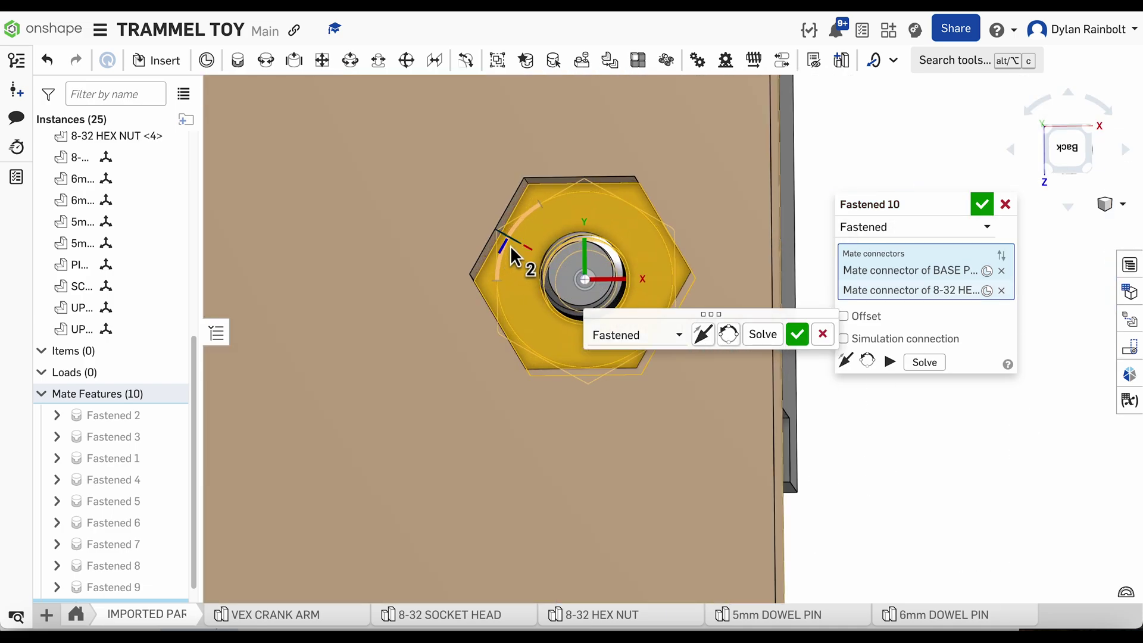
{"action": "left_click", "coordinate": [703, 334]}
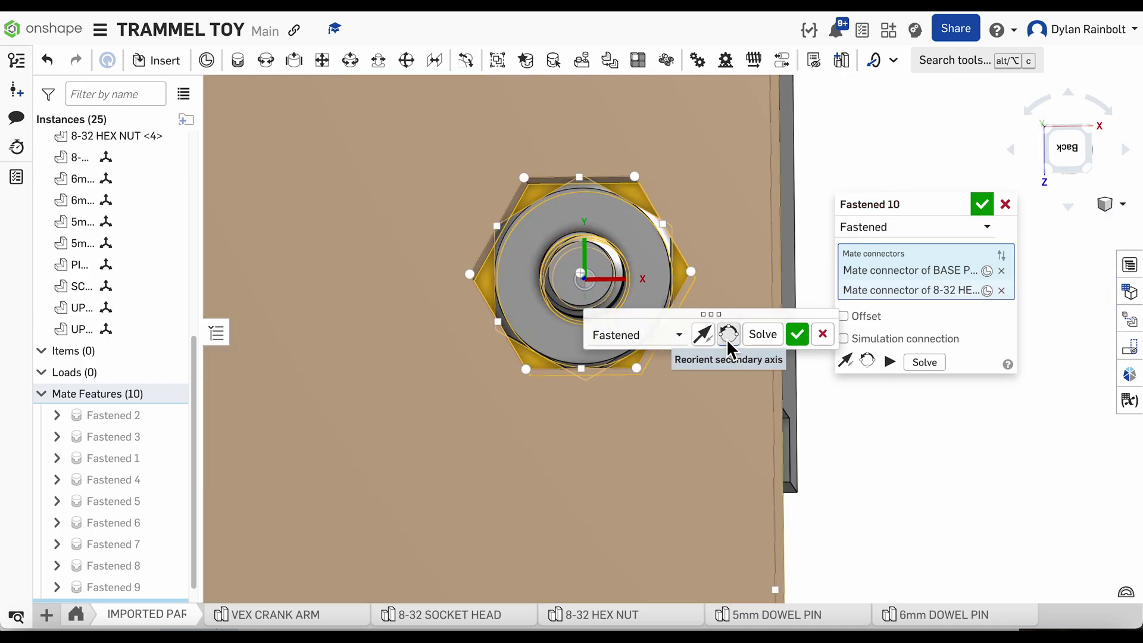
{"action": "left_click", "coordinate": [798, 335]}
Set the next Fastened mate's first connector at the floor centre of the bottommost hex pocket on the base plate's back face
{"action": "scroll", "coordinate": [798, 335], "scroll_direction": "down", "scroll_amount": 5}
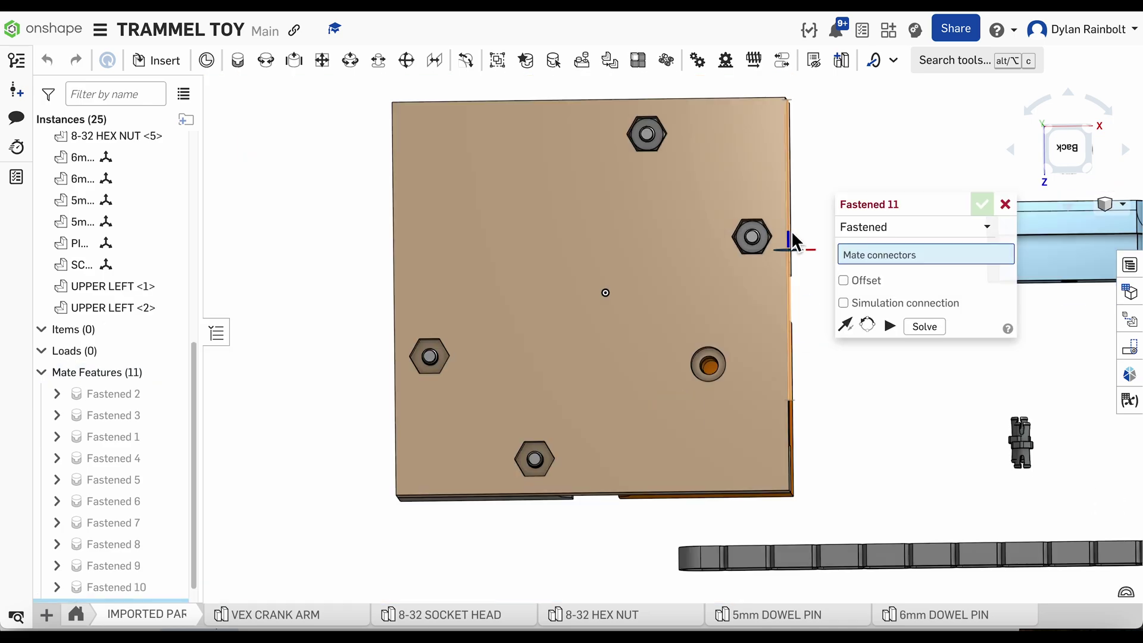
{"action": "scroll", "coordinate": [542, 438], "scroll_direction": "up", "scroll_amount": 10}
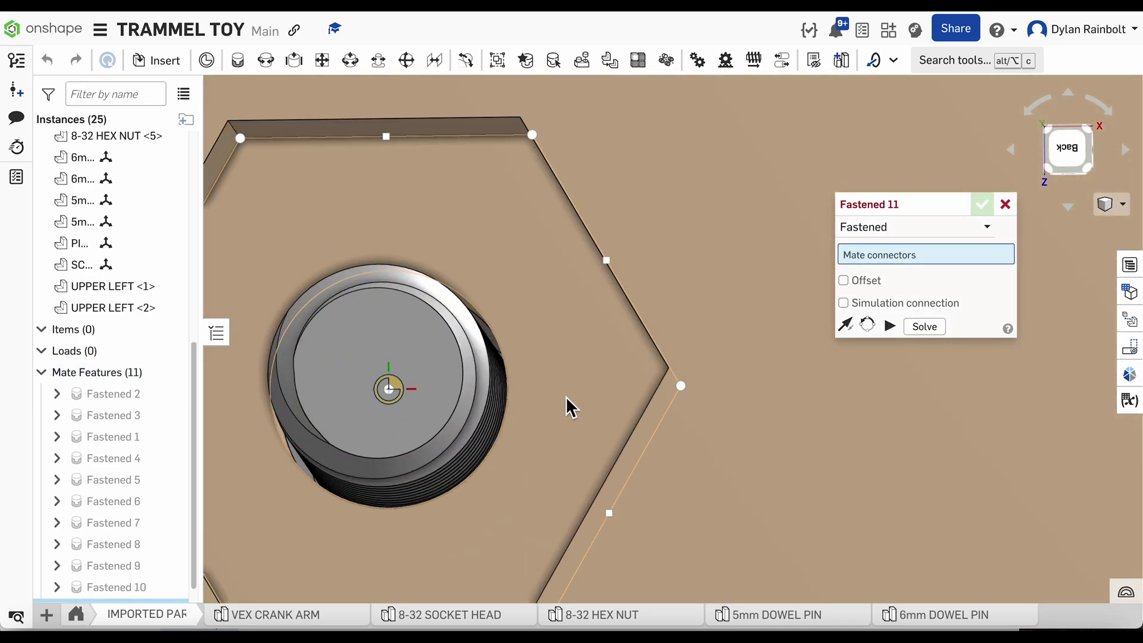
{"action": "left_click", "coordinate": [388, 389]}
Pick the hole centre of the frontmost remaining 8-32 hex nut as the second connector for the bottommost pocket's mate
{"action": "scroll", "coordinate": [385, 389], "scroll_direction": "down", "scroll_amount": 5}
{"action": "scroll", "coordinate": [345, 368], "scroll_direction": "down", "scroll_amount": 5}
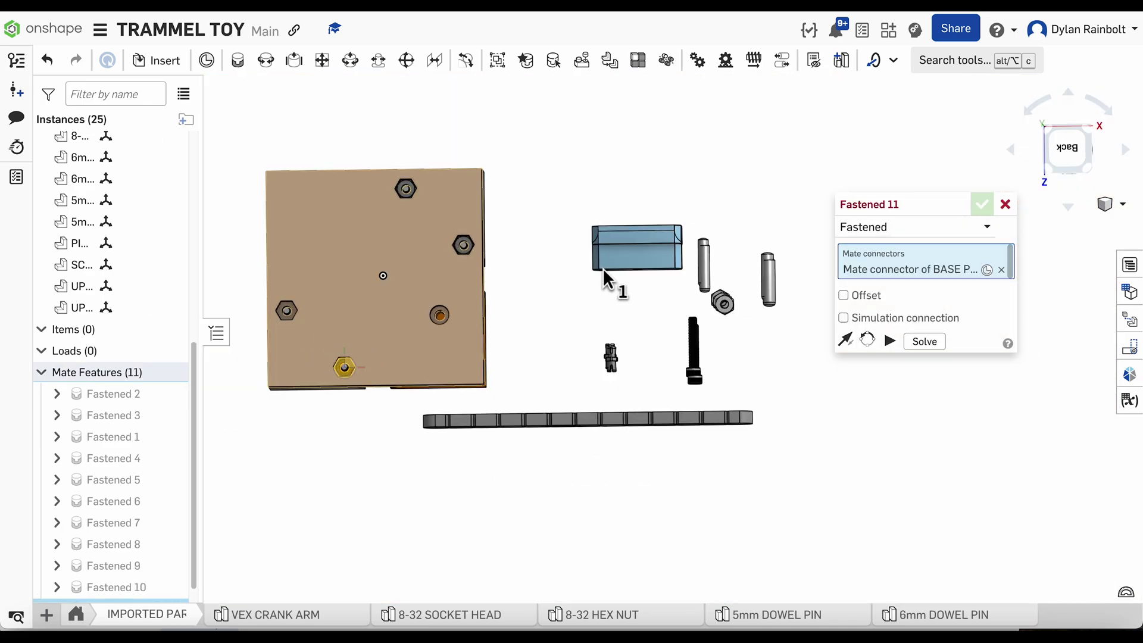
{"action": "scroll", "coordinate": [677, 308], "scroll_direction": "up", "scroll_amount": 10}
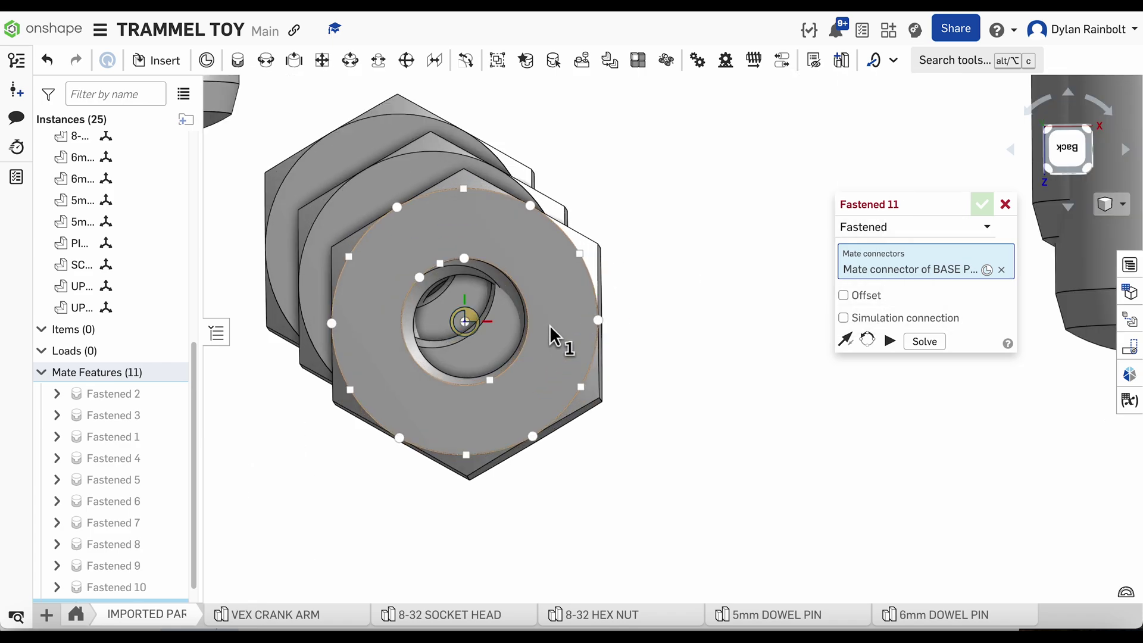
{"action": "left_click", "coordinate": [469, 323]}
Flip the primary axis and reorient the secondary axis so the nut fits the bottommost hex pocket, then commit the Fastened mate
{"action": "scroll", "coordinate": [667, 262], "scroll_direction": "down", "scroll_amount": 5}
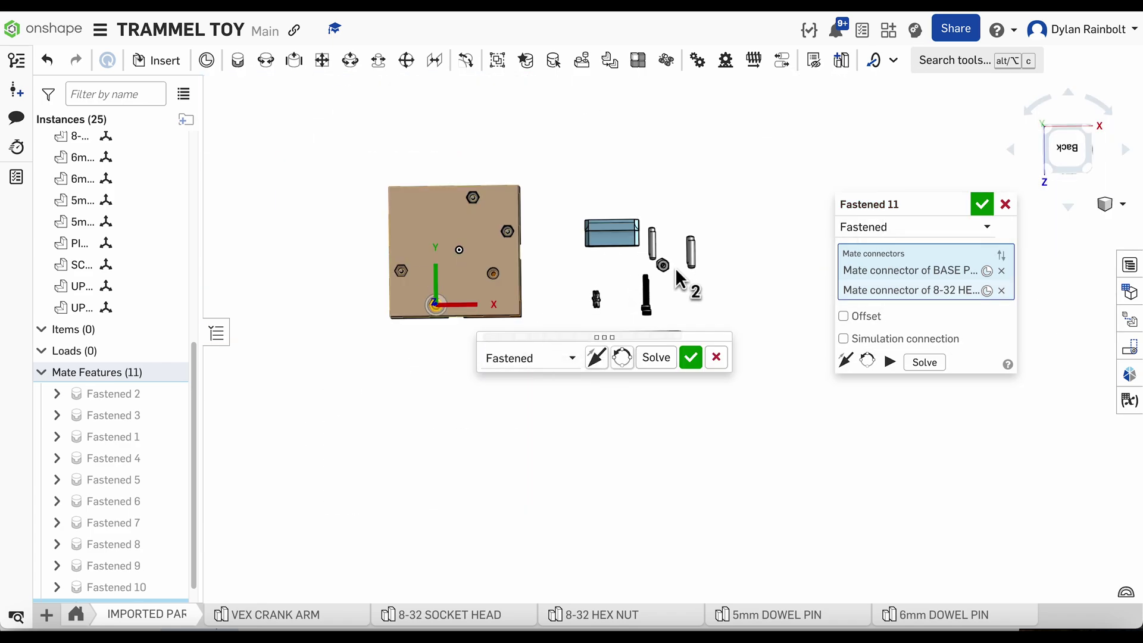
{"action": "scroll", "coordinate": [446, 303], "scroll_direction": "up", "scroll_amount": 10}
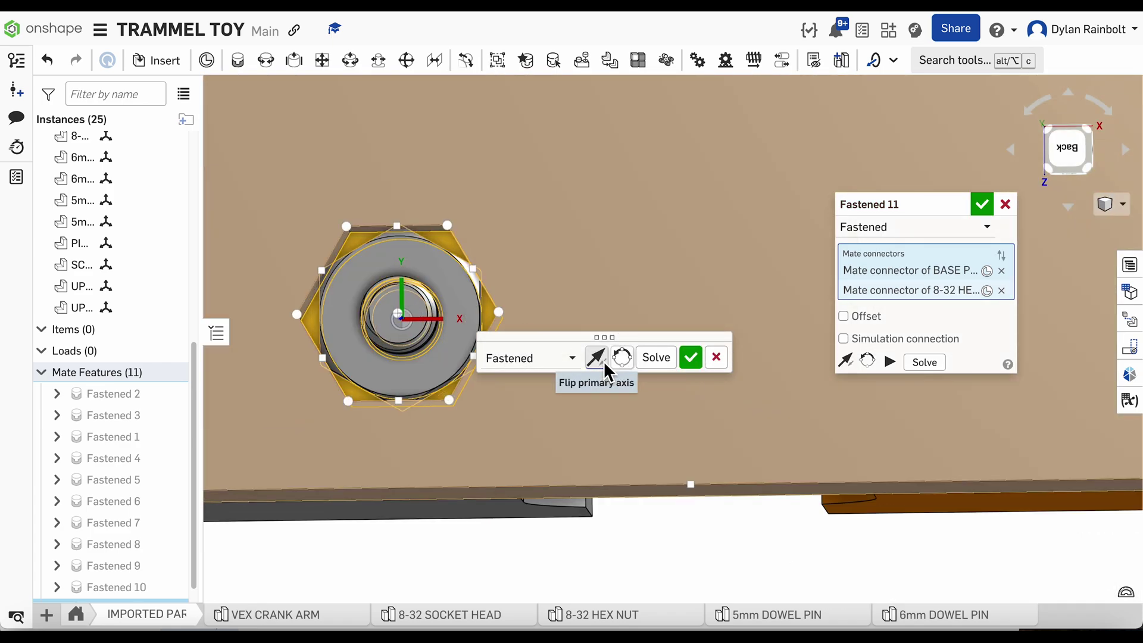
{"action": "left_click", "coordinate": [623, 358]}
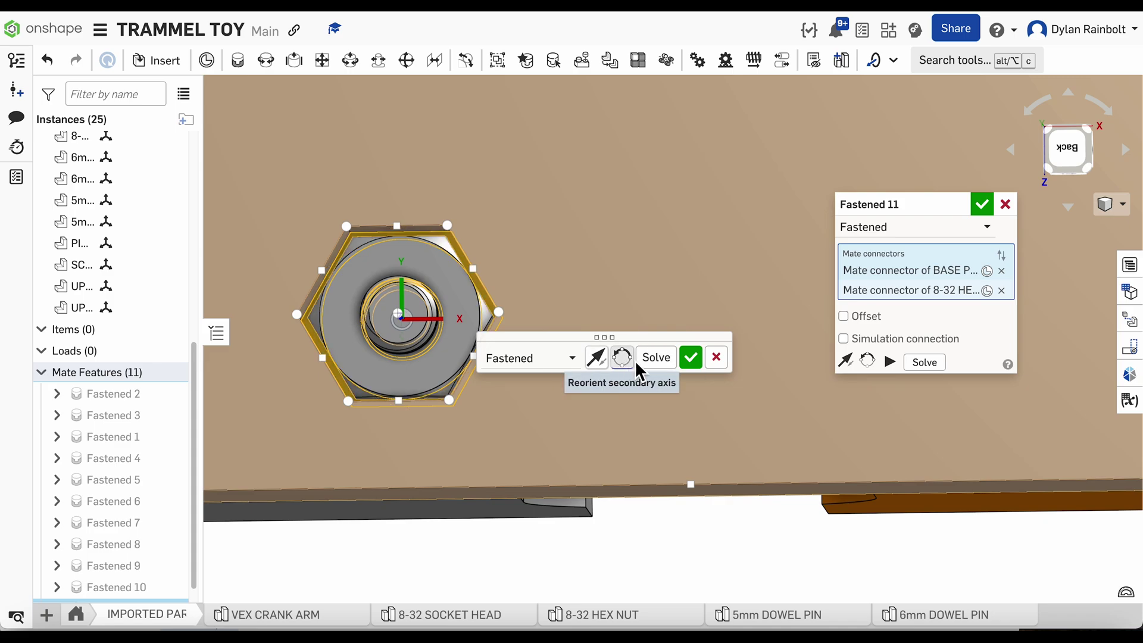
{"action": "left_click", "coordinate": [691, 358]}
Set the next Fastened mate's first connector at the hole centre of the frontmost remaining 8-32 hex nut
{"action": "scroll", "coordinate": [468, 326], "scroll_direction": "down", "scroll_amount": 10}
{"action": "scroll", "coordinate": [750, 290], "scroll_direction": "up", "scroll_amount": 10}
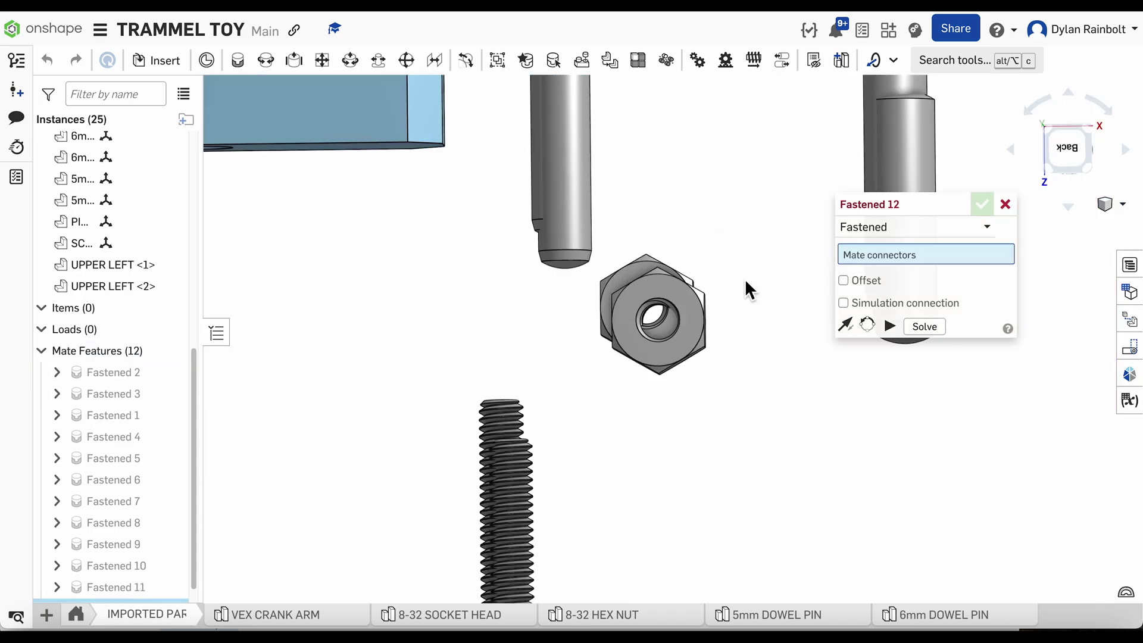
{"action": "left_click", "coordinate": [579, 377]}
Choose the floor centre of the leftmost hex pocket on the base plate's back as the second connector, and commit the Fastened mate
{"action": "scroll", "coordinate": [694, 291], "scroll_direction": "down", "scroll_amount": 10}
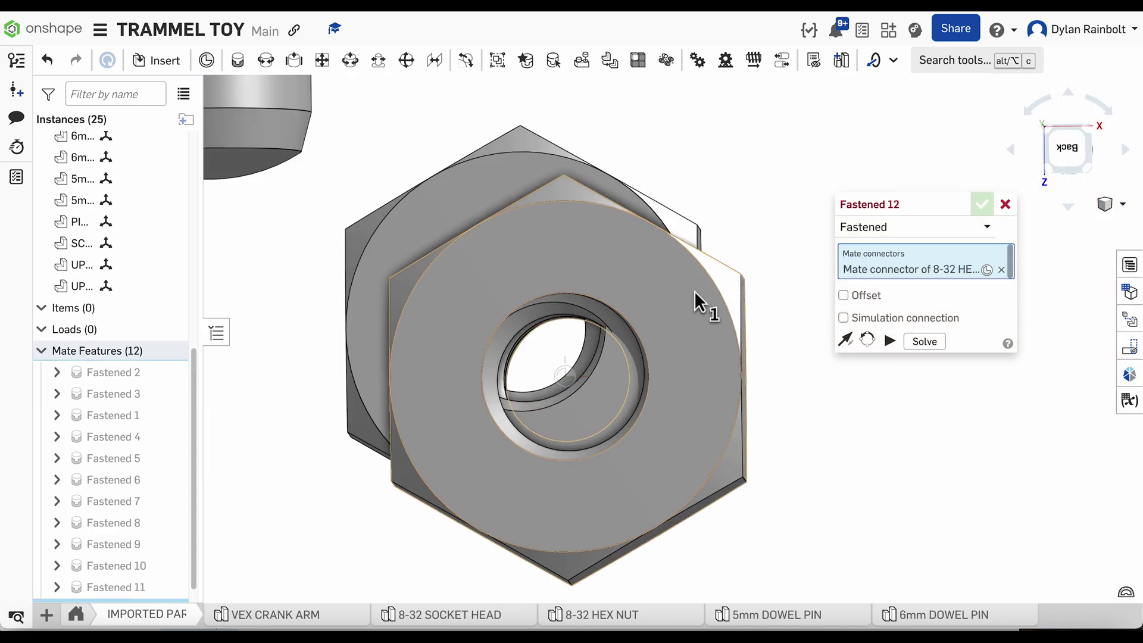
{"action": "scroll", "coordinate": [464, 312], "scroll_direction": "up", "scroll_amount": 5}
{"action": "scroll", "coordinate": [399, 263], "scroll_direction": "up", "scroll_amount": 8}
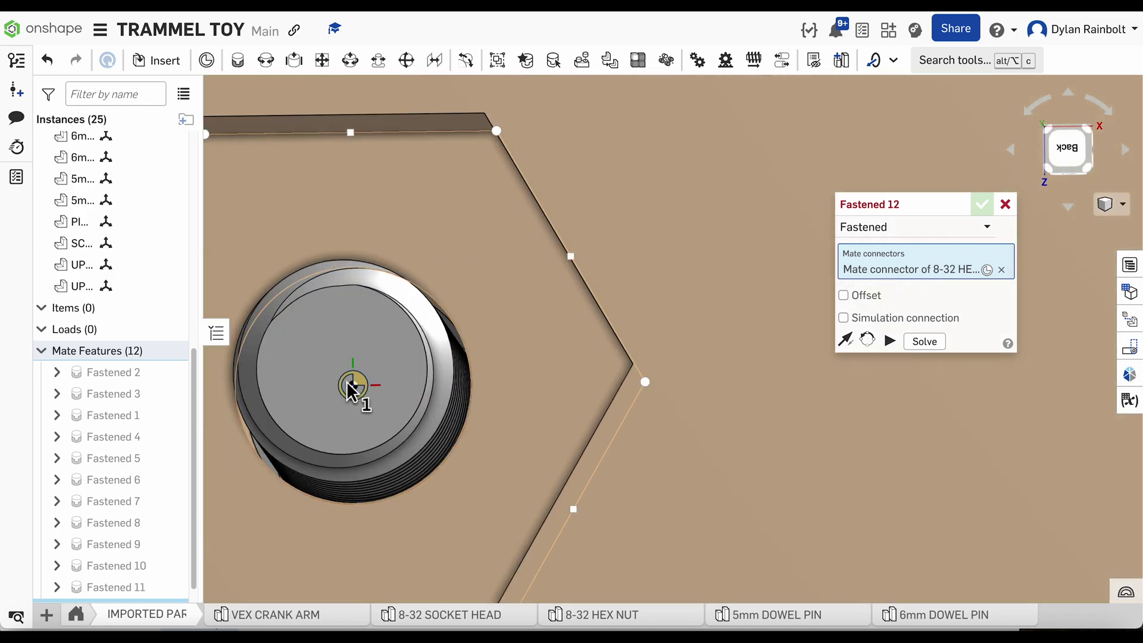
{"action": "left_click", "coordinate": [352, 388]}
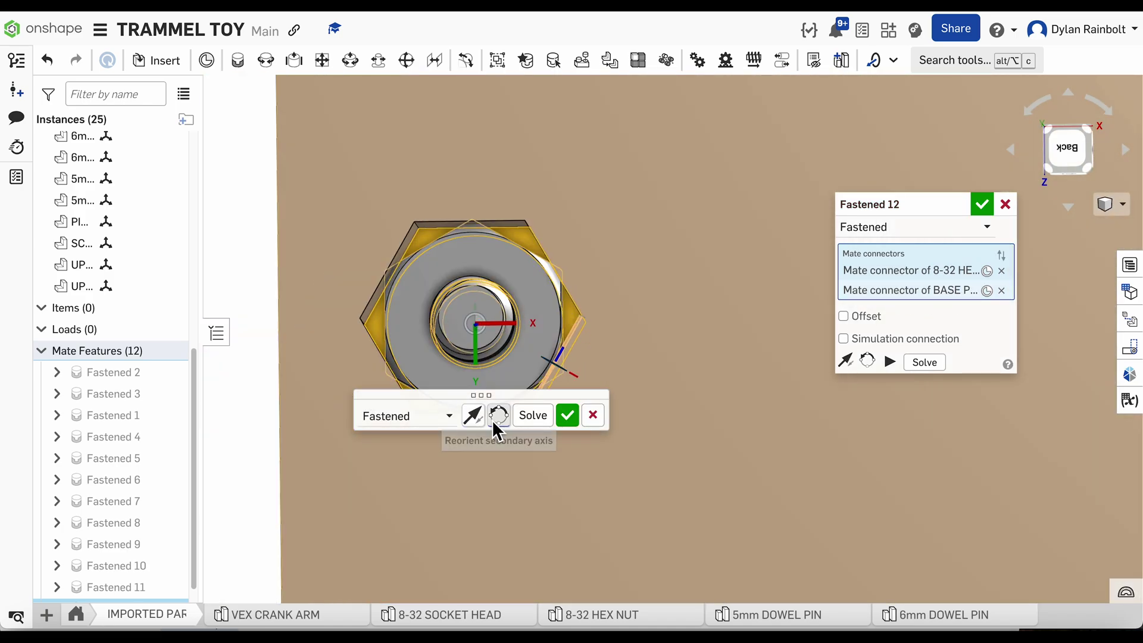
{"action": "left_click", "coordinate": [569, 417]}
Examine the open dowel holes in the two gray guide blocks from the front view
{"action": "scroll", "coordinate": [494, 370], "scroll_direction": "down", "scroll_amount": 10}
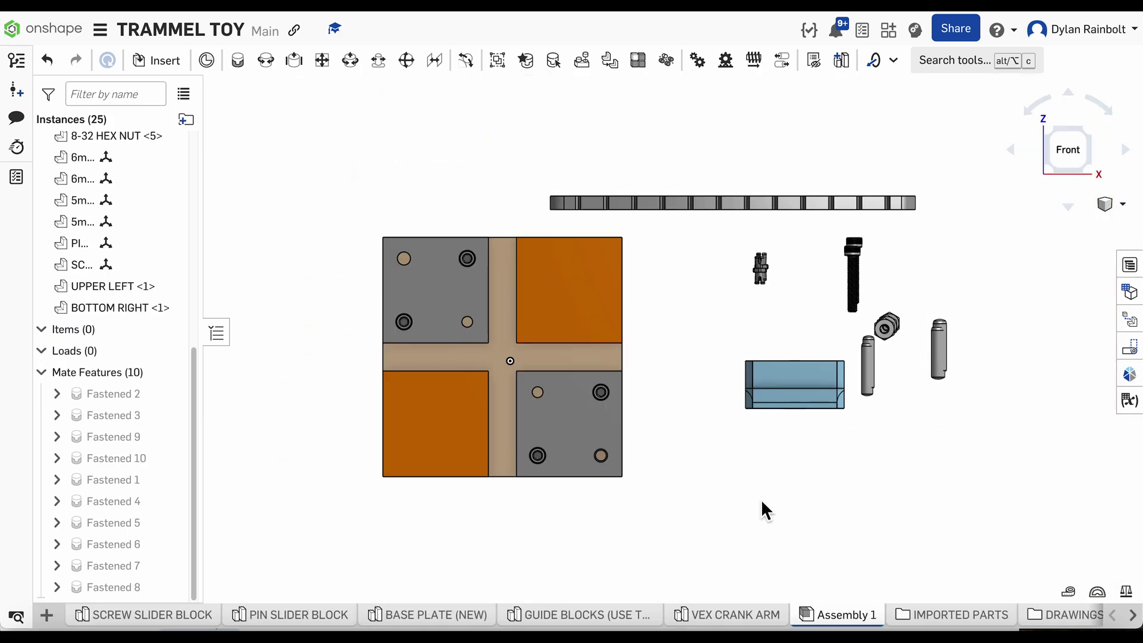
{"action": "mouse_move", "coordinate": [761, 499]}
{"action": "right_mouse_down"}
{"action": "mouse_move", "coordinate": [748, 485]}
{"action": "mouse_move", "coordinate": [756, 505]}
{"action": "mouse_move", "coordinate": [769, 494]}
{"action": "right_mouse_up"}
{"action": "left_click", "coordinate": [1083, 156]}
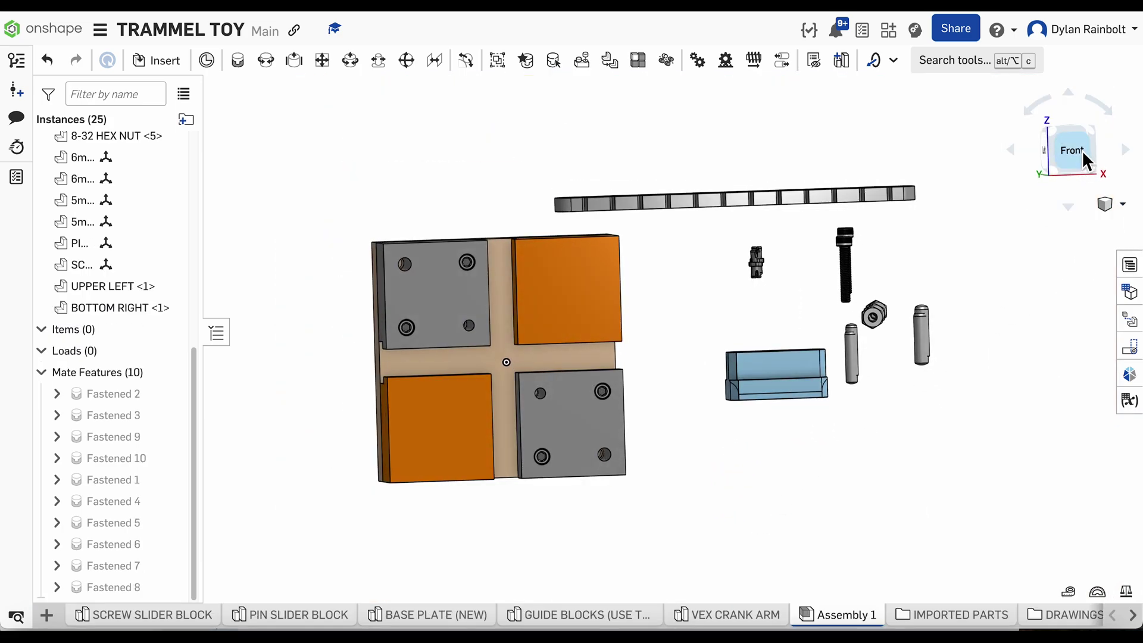
{"action": "scroll", "coordinate": [626, 339], "scroll_direction": "up", "scroll_amount": 2}
{"action": "scroll", "coordinate": [827, 327], "scroll_direction": "down", "scroll_amount": 2}
{"action": "scroll", "coordinate": [581, 332], "scroll_direction": "up", "scroll_amount": 5}
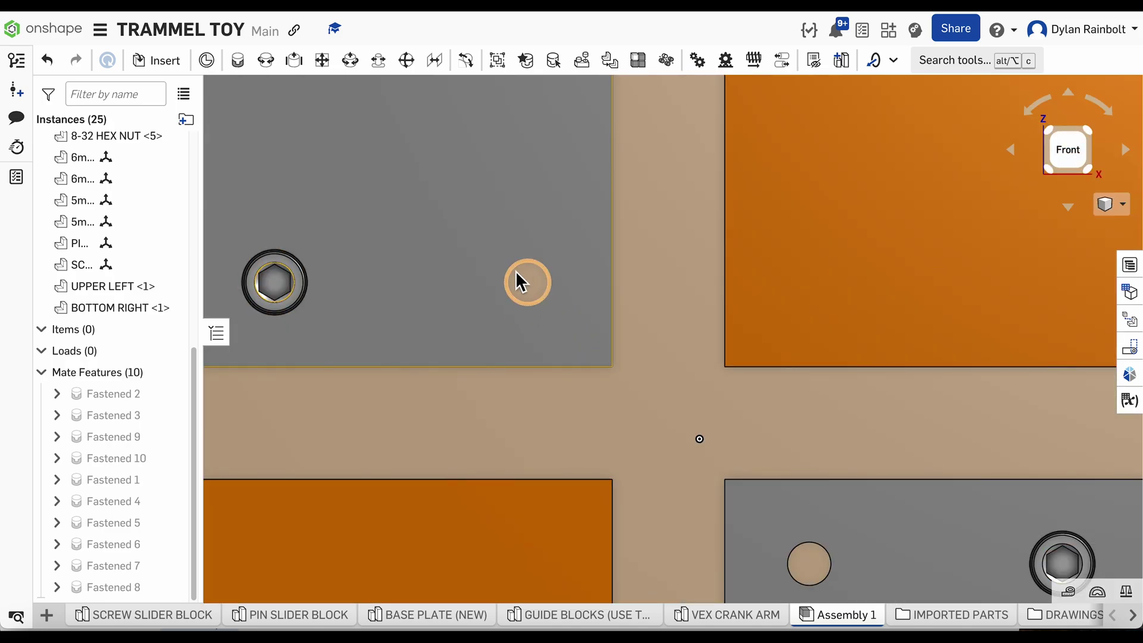
{"action": "scroll", "coordinate": [511, 274], "scroll_direction": "down", "scroll_amount": 4}
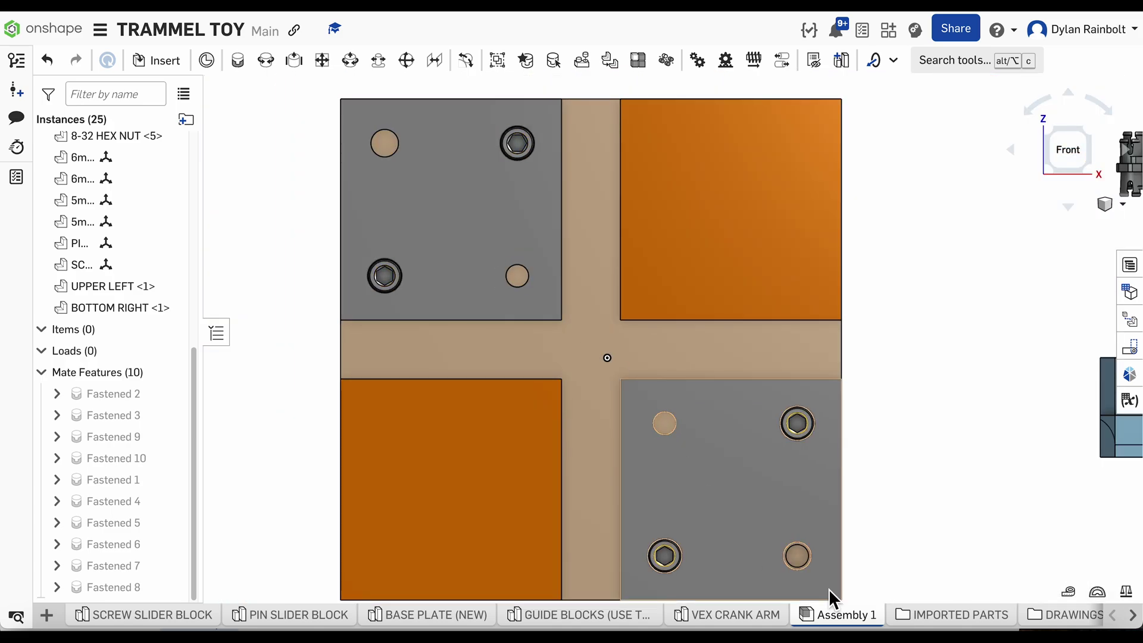
{"action": "scroll", "coordinate": [620, 381], "scroll_direction": "down", "scroll_amount": 5}
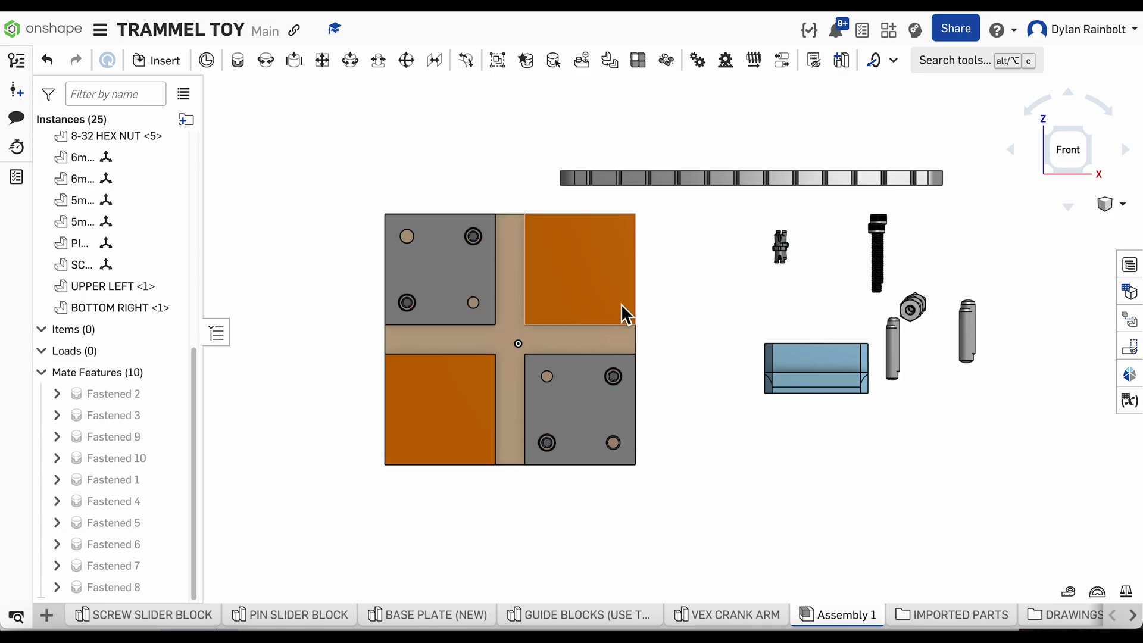
{"action": "scroll", "coordinate": [1021, 332], "scroll_direction": "up", "scroll_amount": 5}
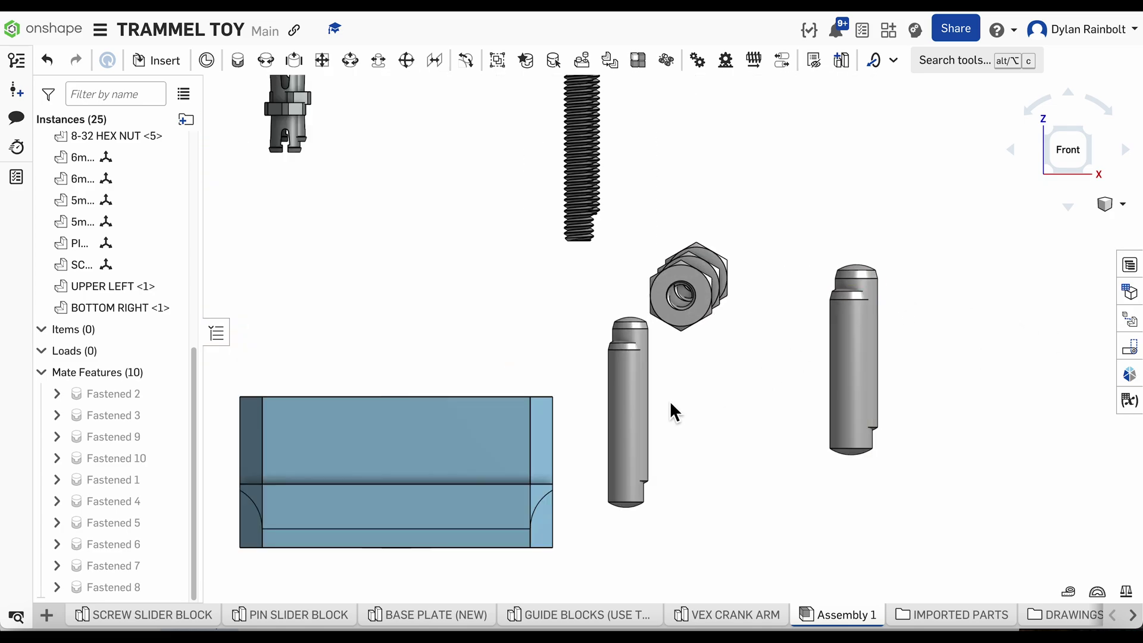
Widen the instance list to show full part names, and identify which loose dowel pins are 5mm and which are 6mm
{"action": "left_click", "coordinate": [630, 412]}
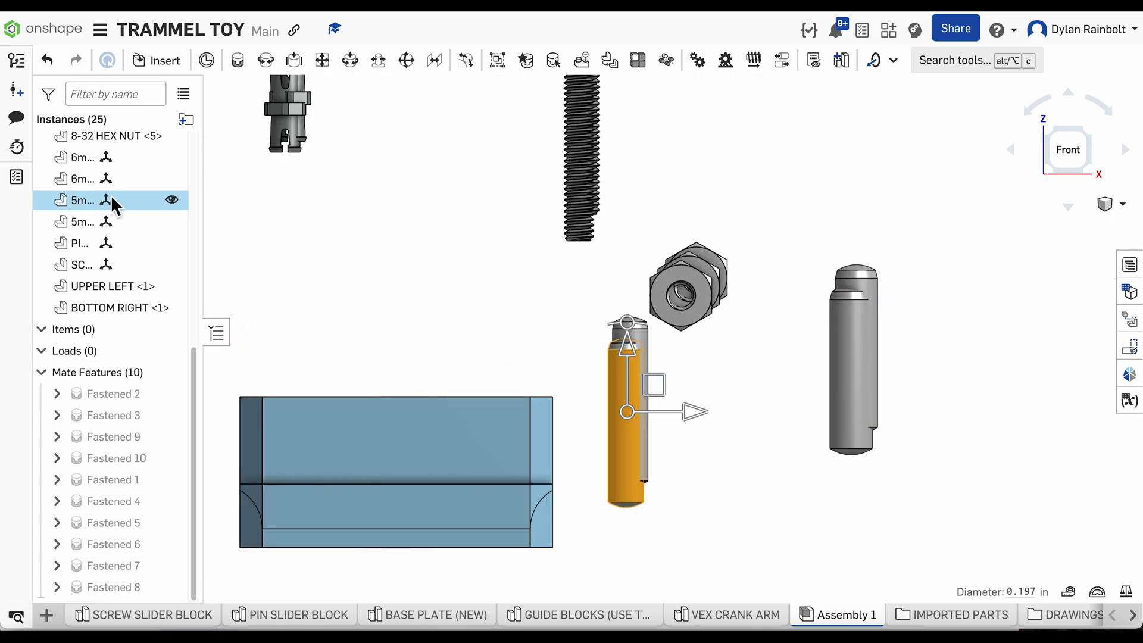
{"action": "left_click_drag", "start_coordinate": [204, 200], "coordinate": [352, 199]}
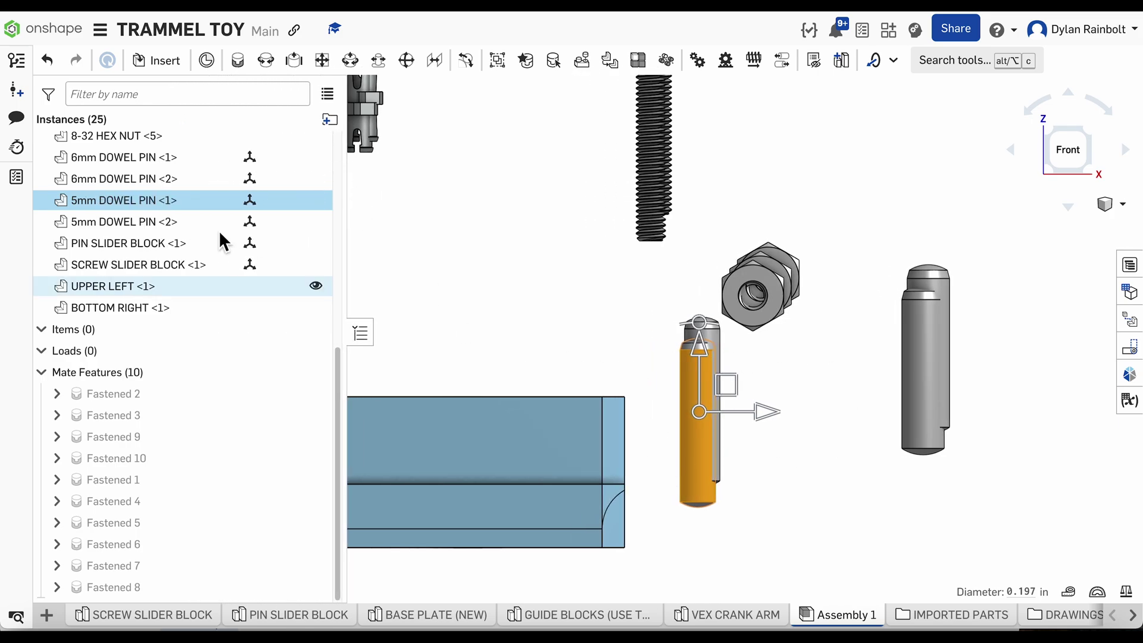
{"action": "left_click", "coordinate": [578, 309]}
{"action": "left_click", "coordinate": [933, 348]}
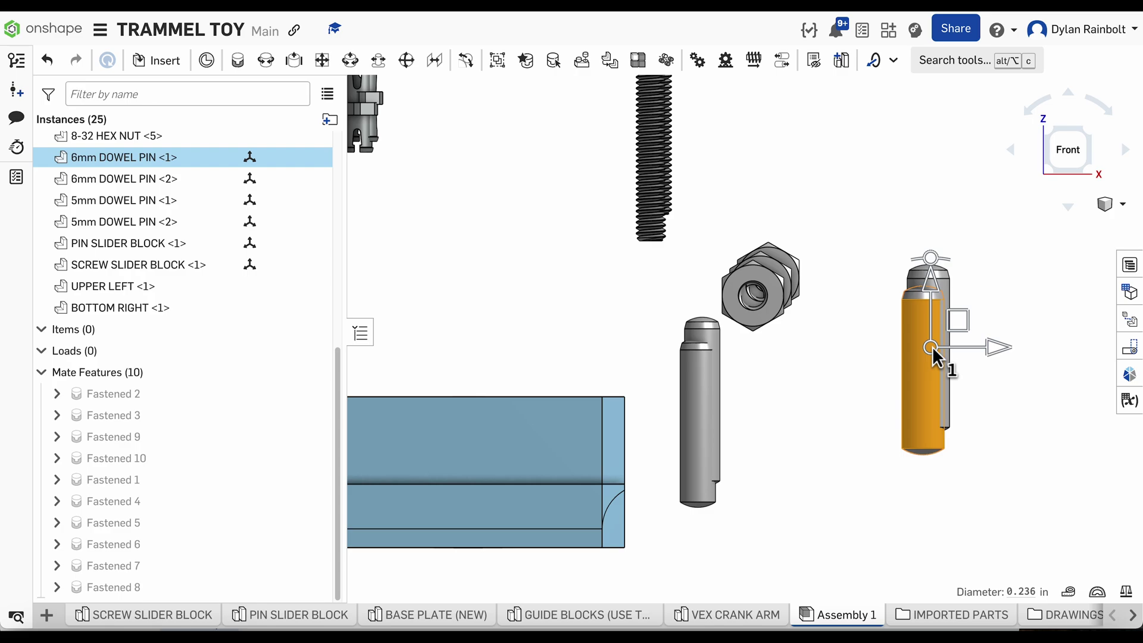
{"action": "left_click", "coordinate": [551, 209]}
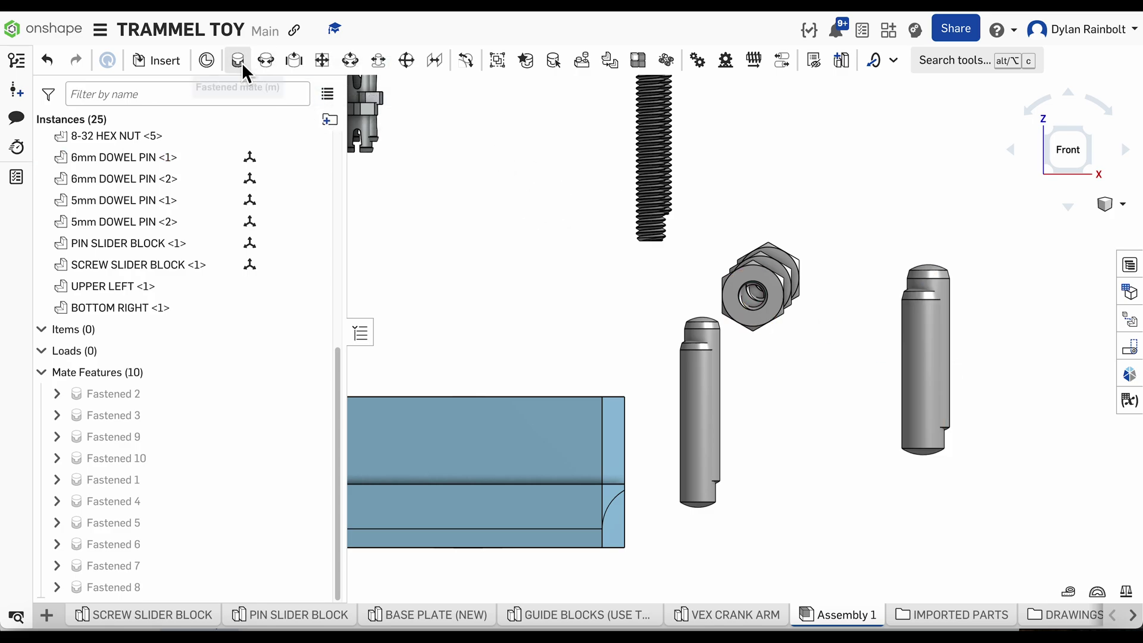
Start a Fastened mate with its first connector at the centre of the upper end edge of a 6mm dowel pin
{"action": "left_click", "coordinate": [238, 59]}
{"action": "left_click_drag", "start_coordinate": [932, 203], "coordinate": [1031, 92]}
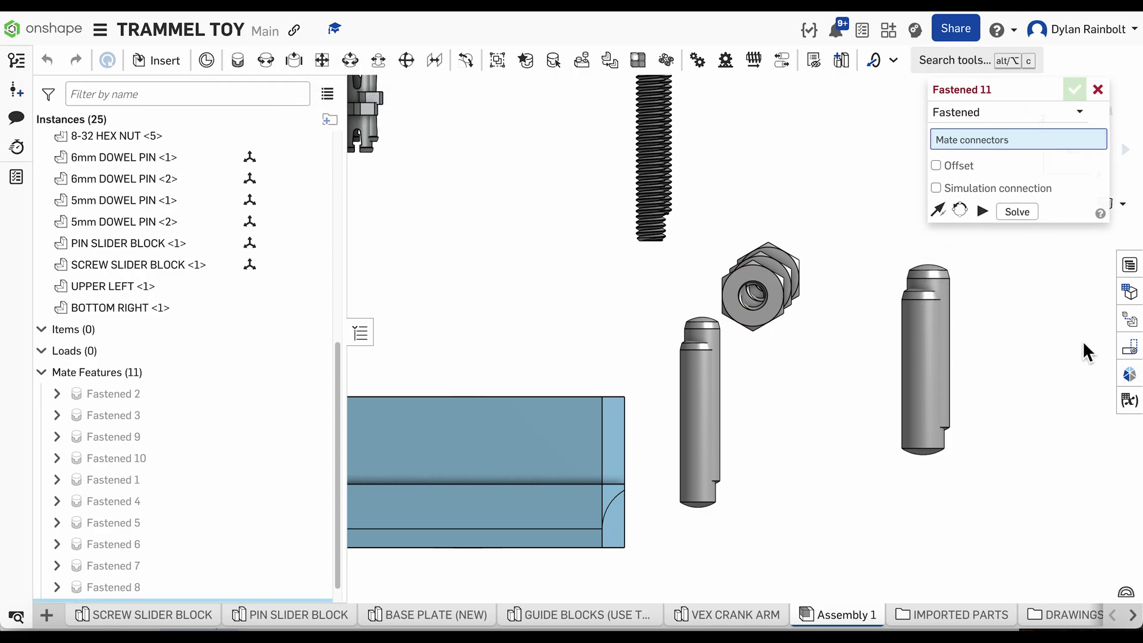
{"action": "right_click_drag", "start_coordinate": [1084, 340], "coordinate": [1047, 365]}
{"action": "scroll", "coordinate": [912, 325], "scroll_direction": "up", "scroll_amount": 5}
{"action": "scroll", "coordinate": [903, 325], "scroll_direction": "up", "scroll_amount": 1}
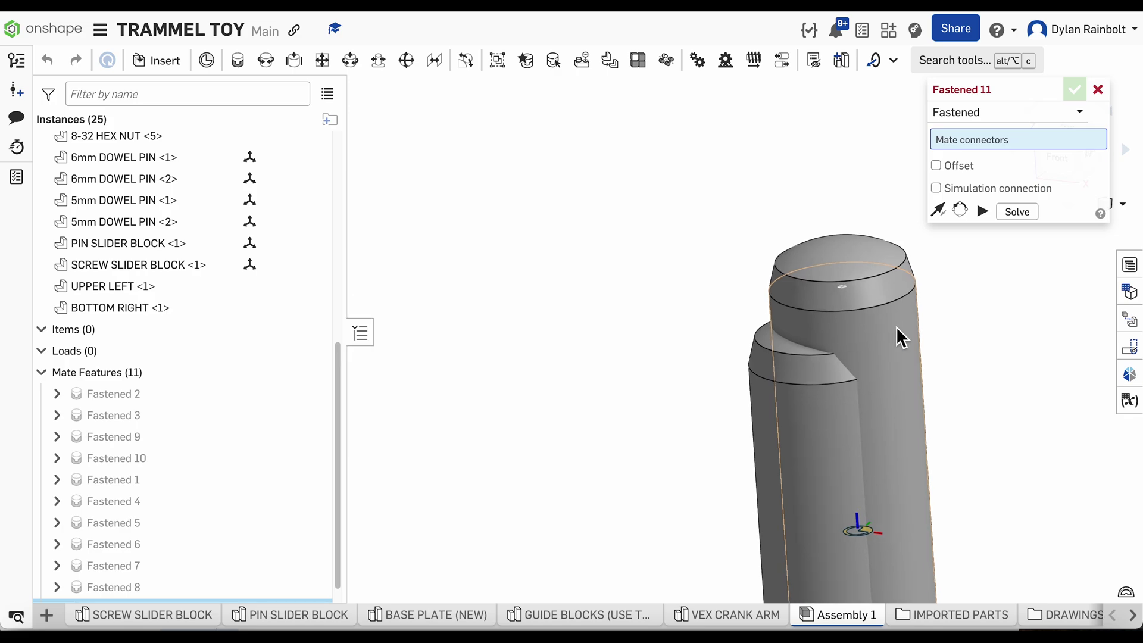
{"action": "left_click", "coordinate": [852, 292]}
Choose the centre of the outer-corner dowel hole on the upper-left gray block's front face as the second mate connector
{"action": "scroll", "coordinate": [892, 286], "scroll_direction": "down", "scroll_amount": 5}
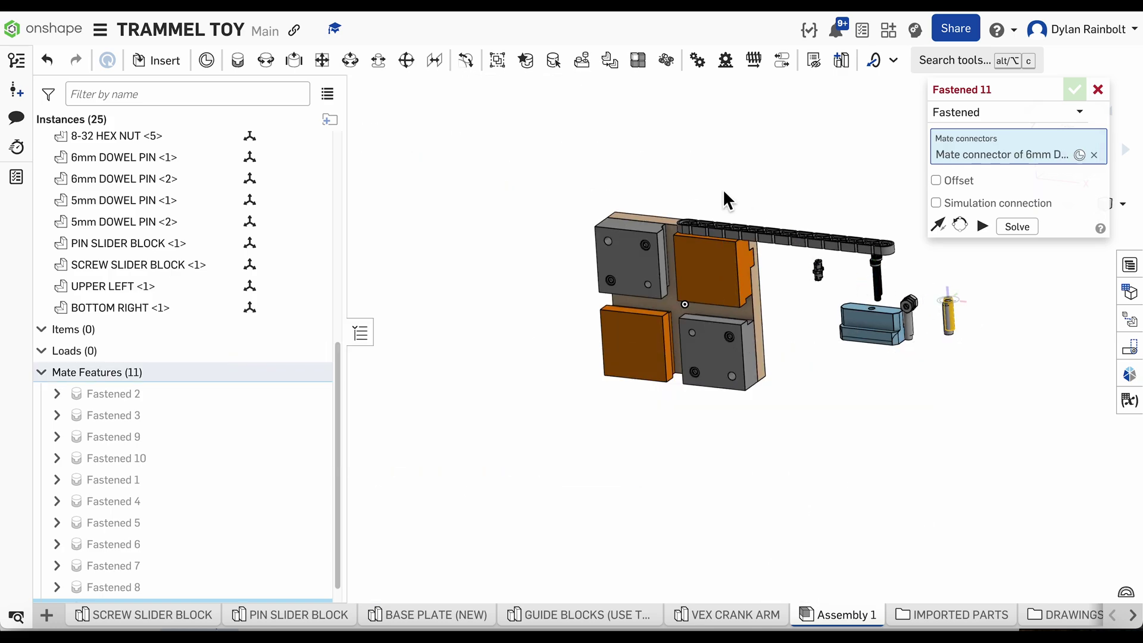
{"action": "right_click_drag", "start_coordinate": [723, 188], "coordinate": [622, 244]}
{"action": "scroll", "coordinate": [620, 250], "scroll_direction": "up", "scroll_amount": 10}
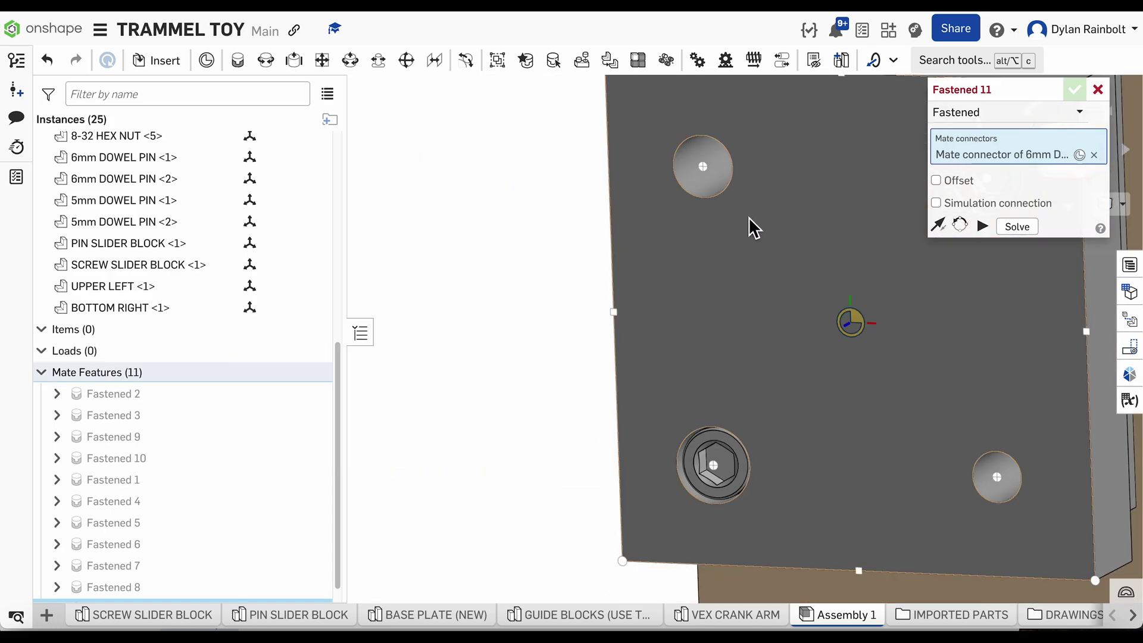
{"action": "left_click", "coordinate": [709, 163]}
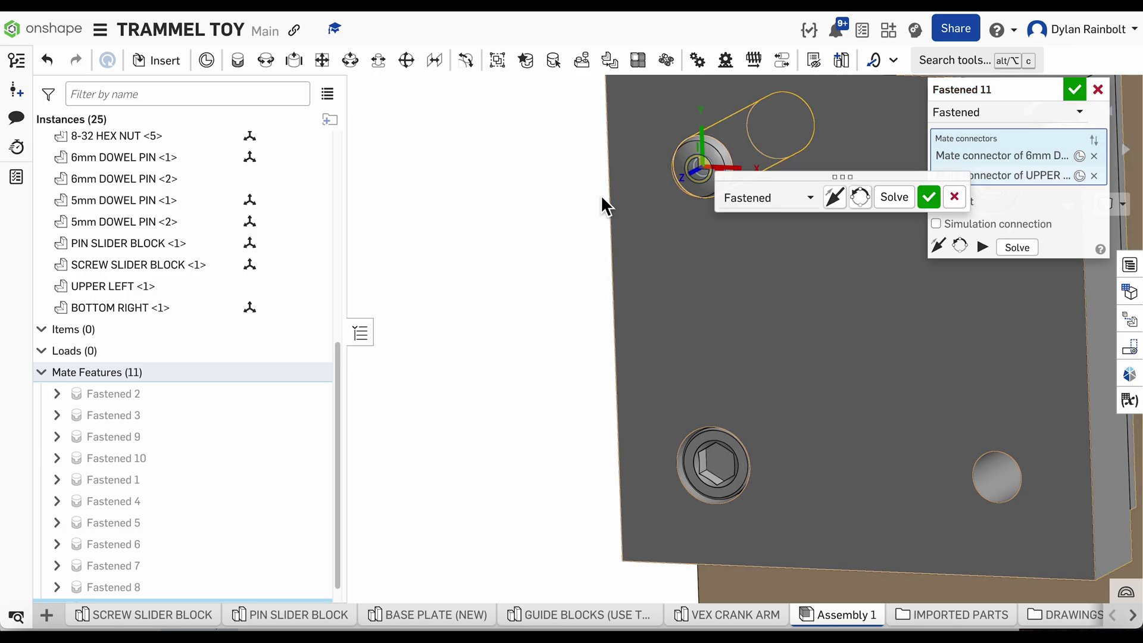
Check the 6mm dowel pin's placement in the upper-left block's hole, and commit the Fastened mate
{"action": "scroll", "coordinate": [470, 253], "scroll_direction": "down", "scroll_amount": 8}
{"action": "right_click_drag", "start_coordinate": [470, 252], "coordinate": [470, 208]}
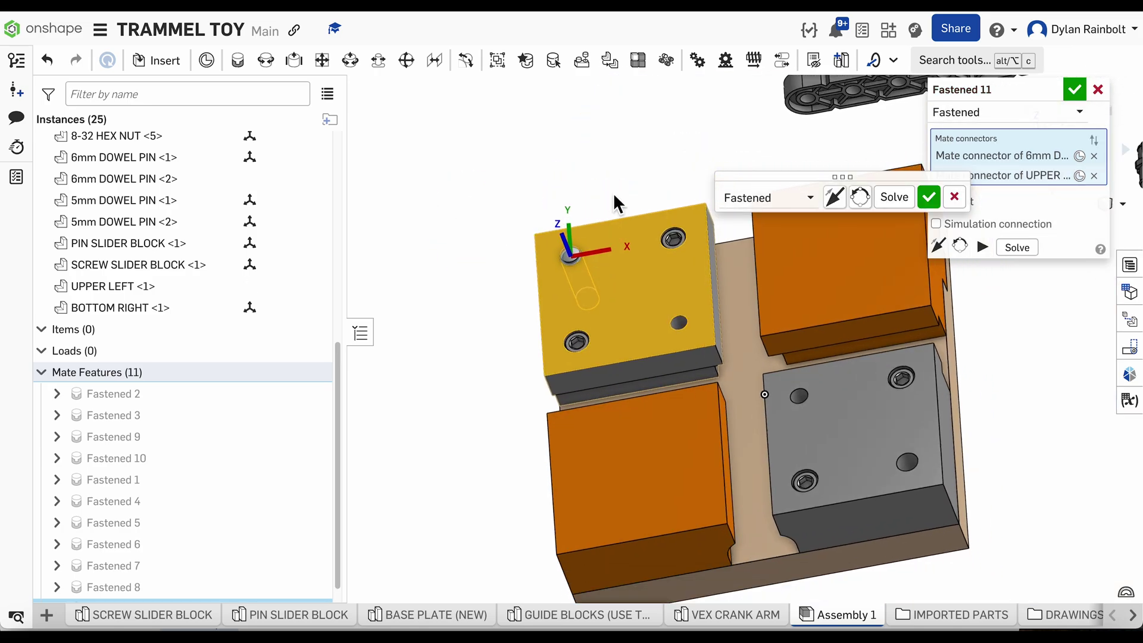
{"action": "left_click", "coordinate": [930, 198]}
{"action": "scroll", "coordinate": [452, 292], "scroll_direction": "down", "scroll_amount": 5}
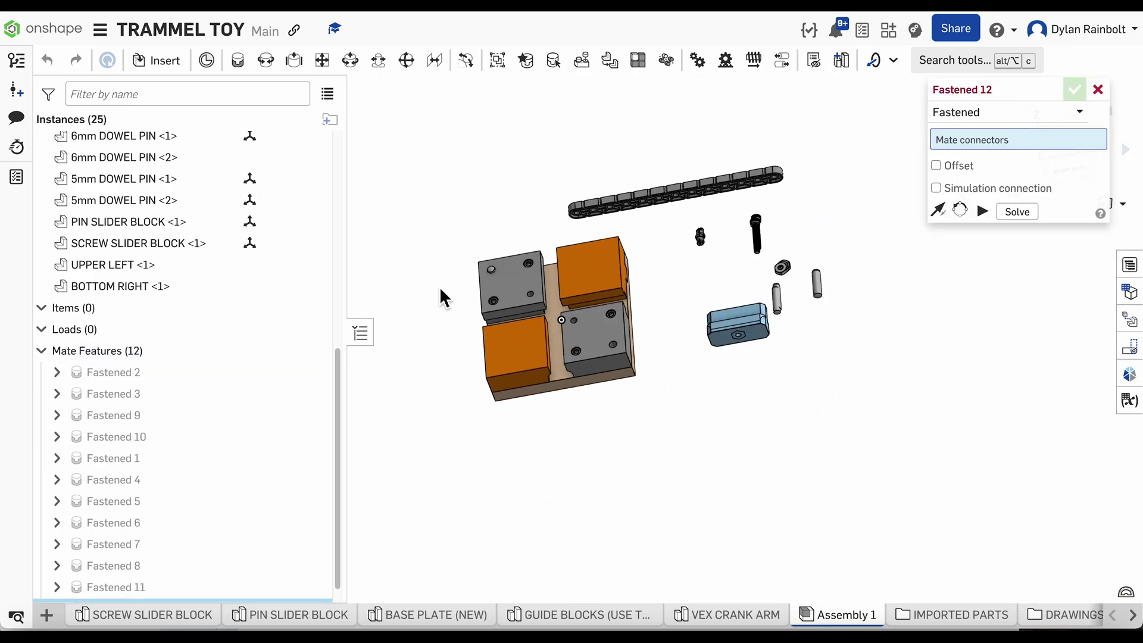
Set the first Fastened mate connector at the centre of the lower end edge of the remaining loose 6mm dowel pin
{"action": "right_click_drag", "start_coordinate": [850, 293], "coordinate": [783, 301]}
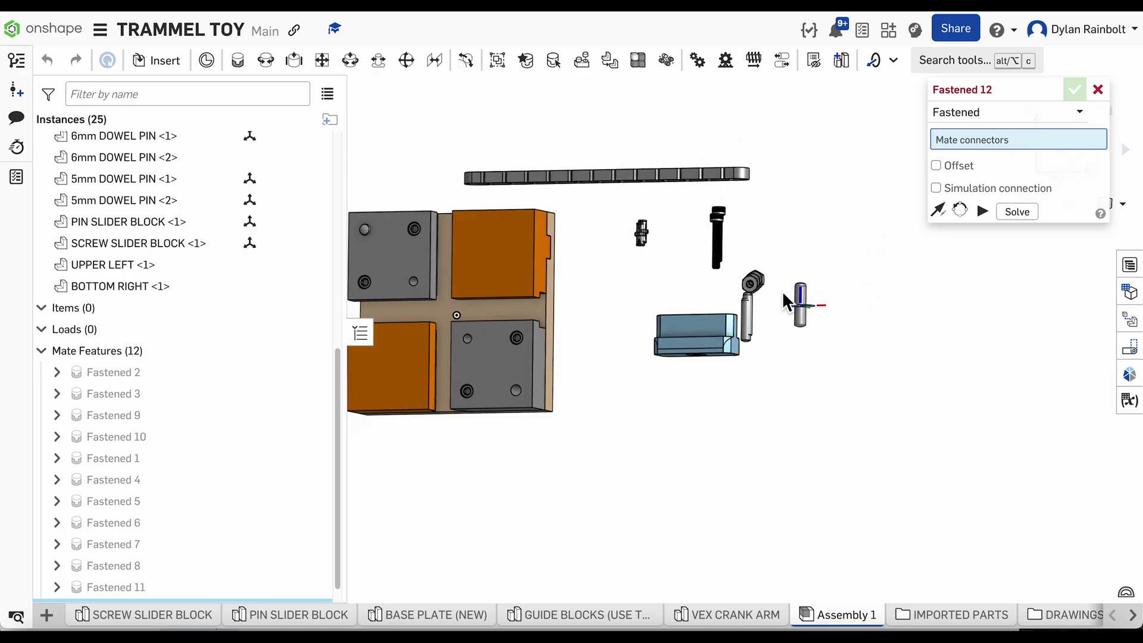
{"action": "scroll", "coordinate": [782, 293], "scroll_direction": "up", "scroll_amount": 6}
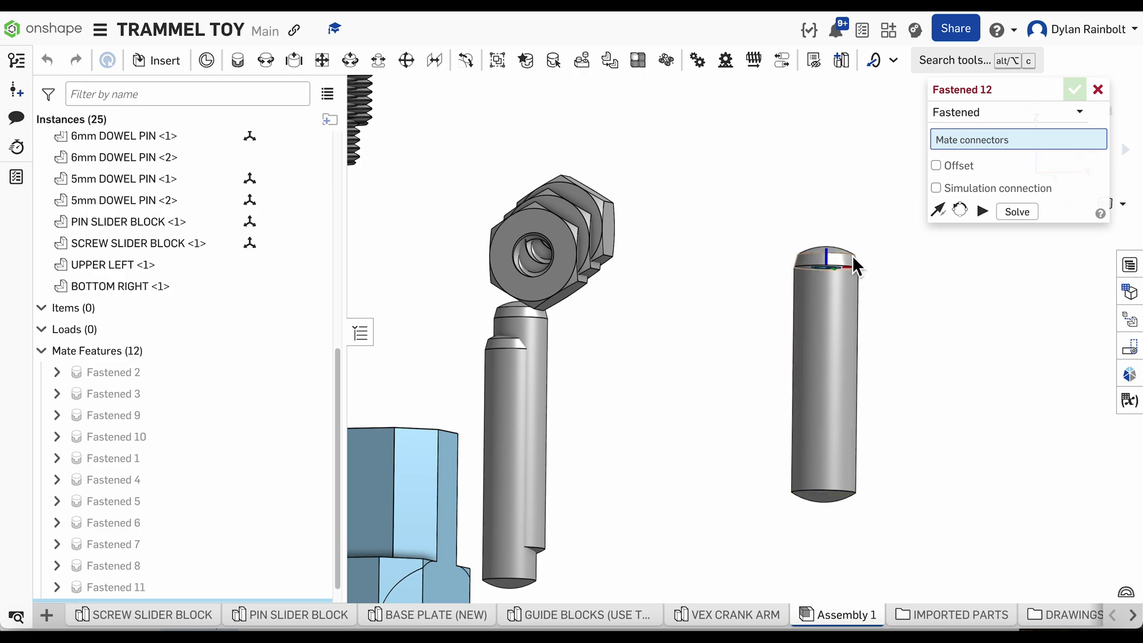
{"action": "left_click", "coordinate": [828, 488]}
{"action": "scroll", "coordinate": [885, 391], "scroll_direction": "down", "scroll_amount": 6}
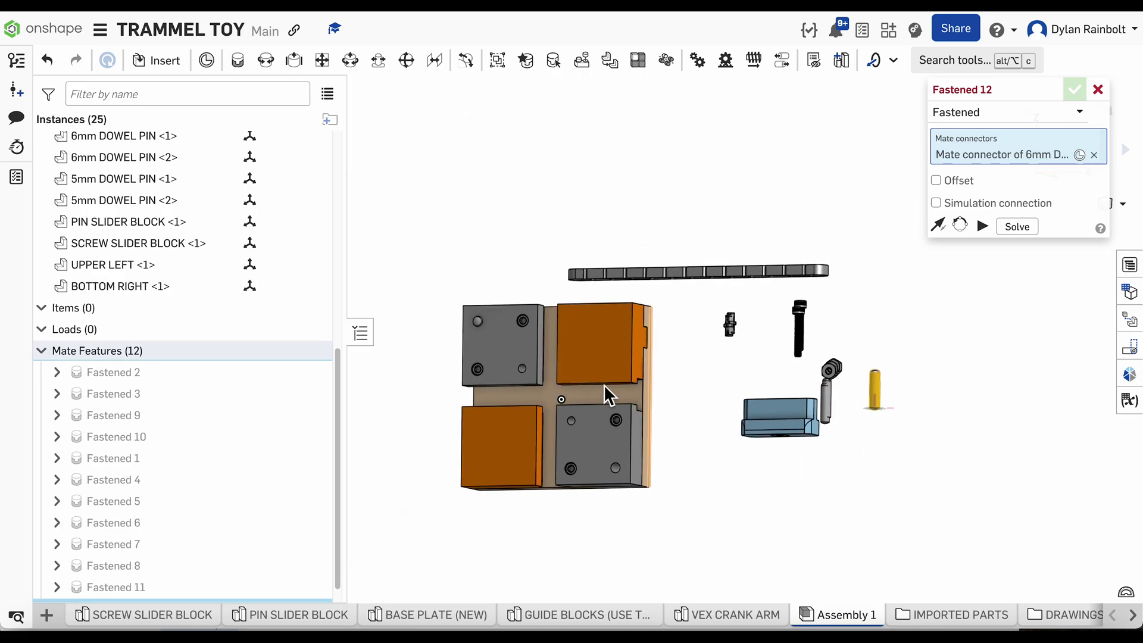
Mate the 6mm dowel pin to the outer-corner dowel hole on the bottom-right gray block's front face, flipping the axis, and finish the Fastened command
{"action": "right_click_drag", "start_coordinate": [608, 396], "coordinate": [634, 440]}
{"action": "scroll", "coordinate": [633, 440], "scroll_direction": "up", "scroll_amount": 5}
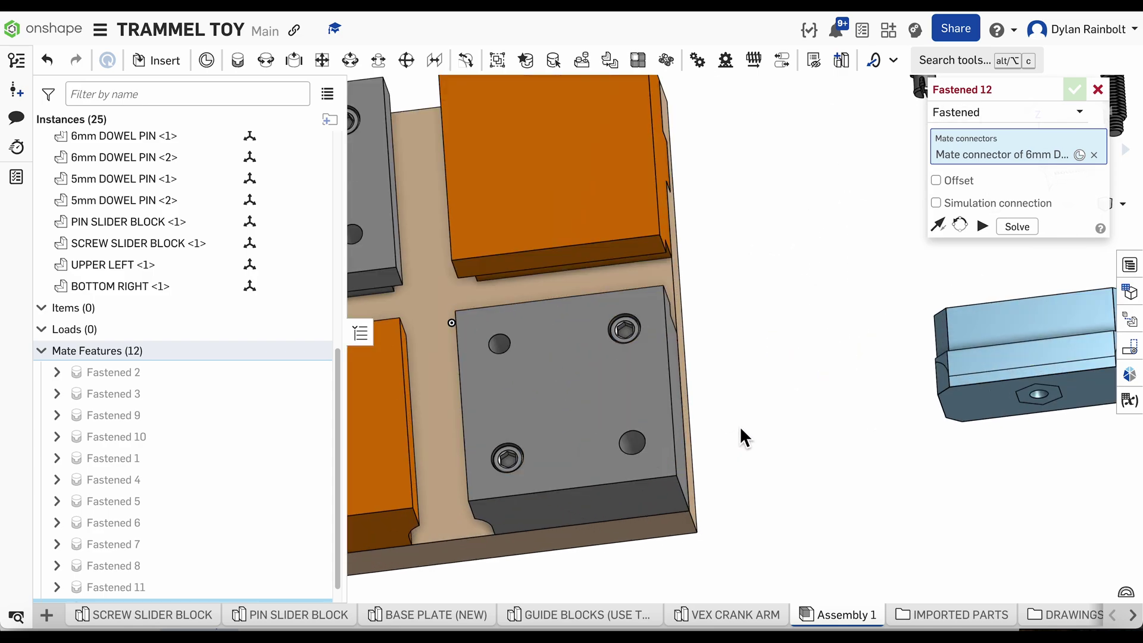
{"action": "right_click_drag", "start_coordinate": [741, 430], "coordinate": [613, 441]}
{"action": "scroll", "coordinate": [615, 444], "scroll_direction": "up", "scroll_amount": 5}
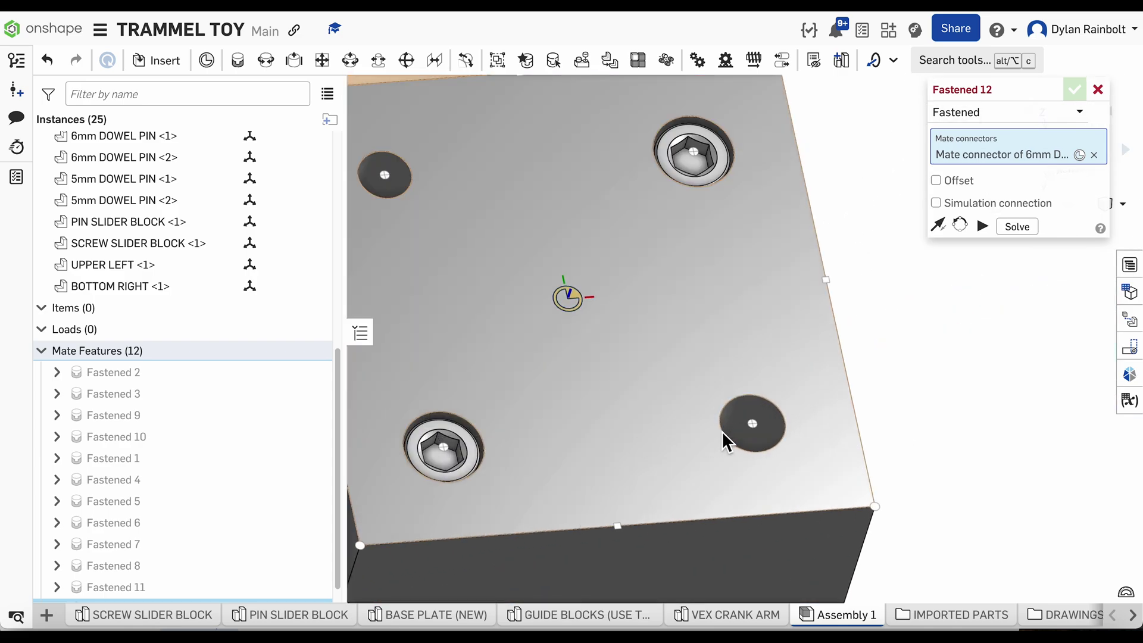
{"action": "left_click", "coordinate": [751, 424]}
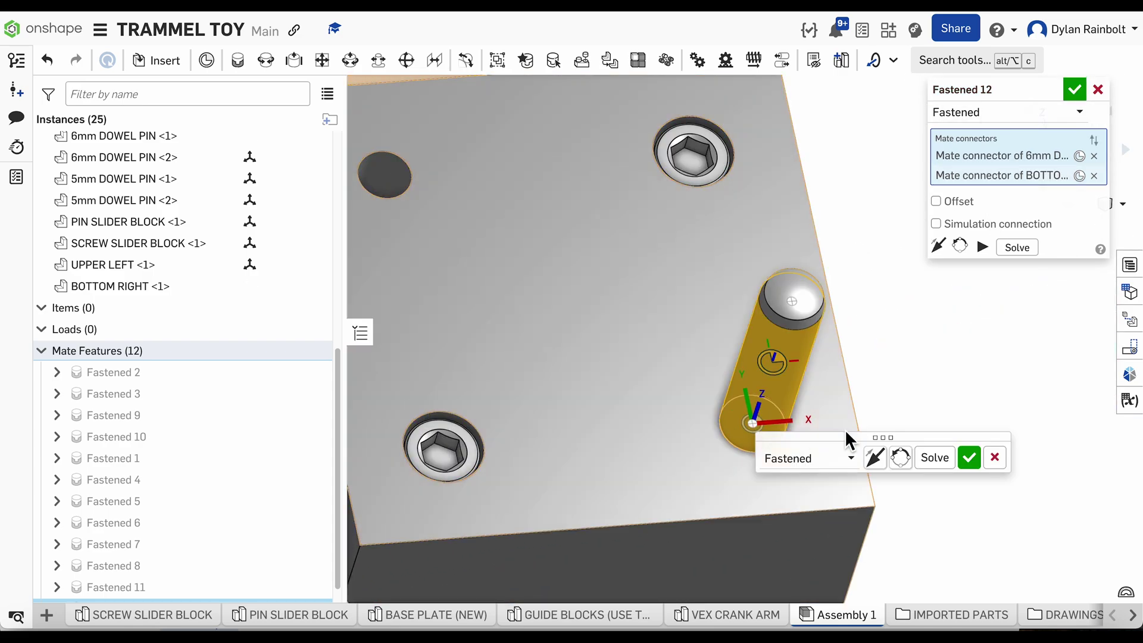
{"action": "left_click", "coordinate": [884, 456]}
{"action": "scroll", "coordinate": [853, 327], "scroll_direction": "down", "scroll_amount": 5}
{"action": "left_click", "coordinate": [969, 458]}
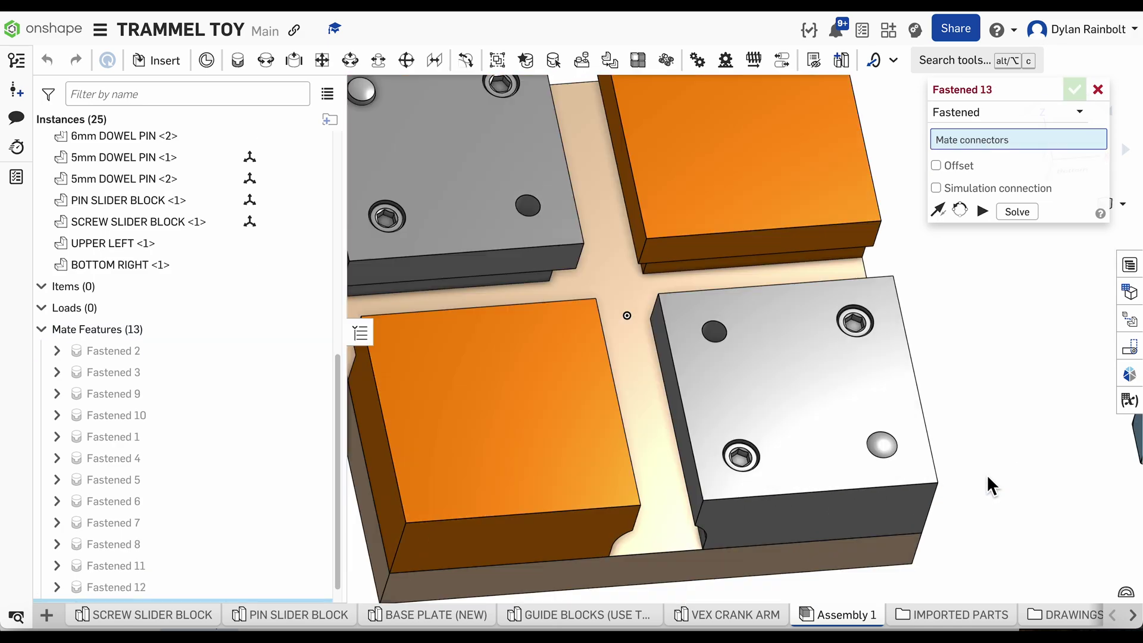
{"action": "key", "text": "f"}
{"action": "left_click", "coordinate": [1098, 90]}
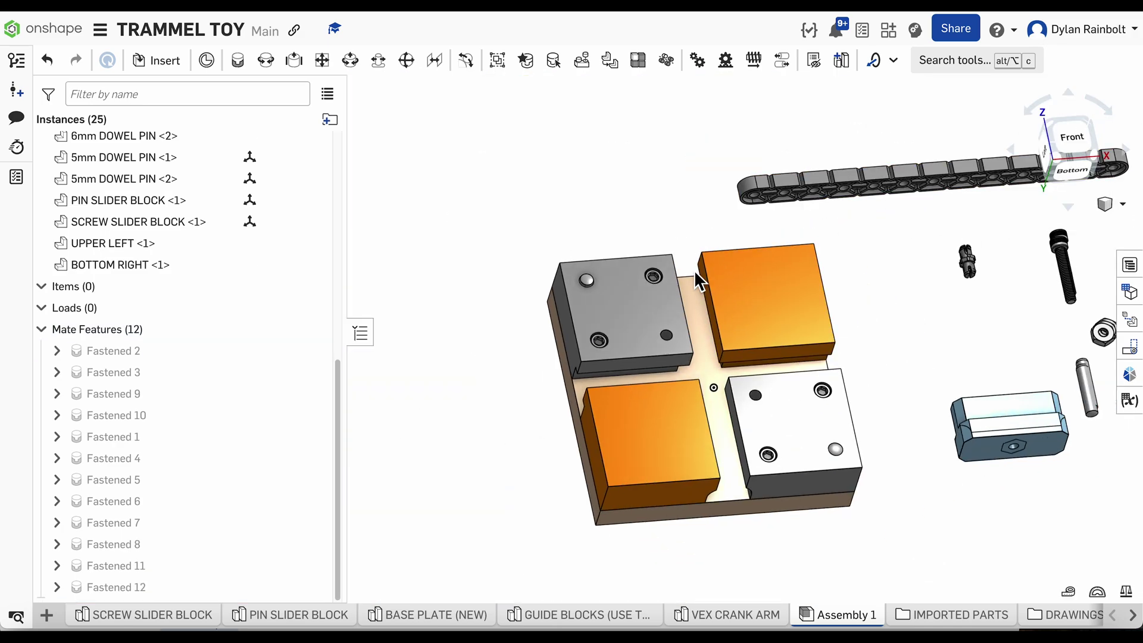
Open the Fastened 11 mate of the upper-left block's 6mm dowel pin for editing, and remove the pin's mate connector
{"action": "scroll", "coordinate": [589, 280], "scroll_direction": "up", "scroll_amount": 5}
{"action": "left_click", "coordinate": [589, 234]}
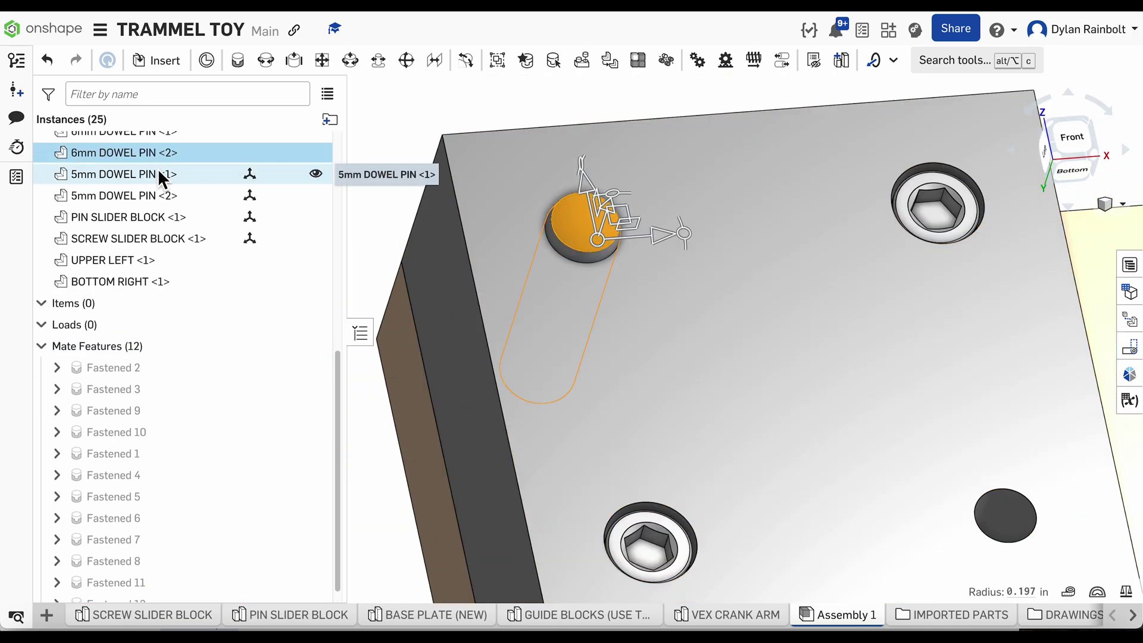
{"action": "scroll", "coordinate": [238, 369], "scroll_direction": "down", "scroll_amount": 1}
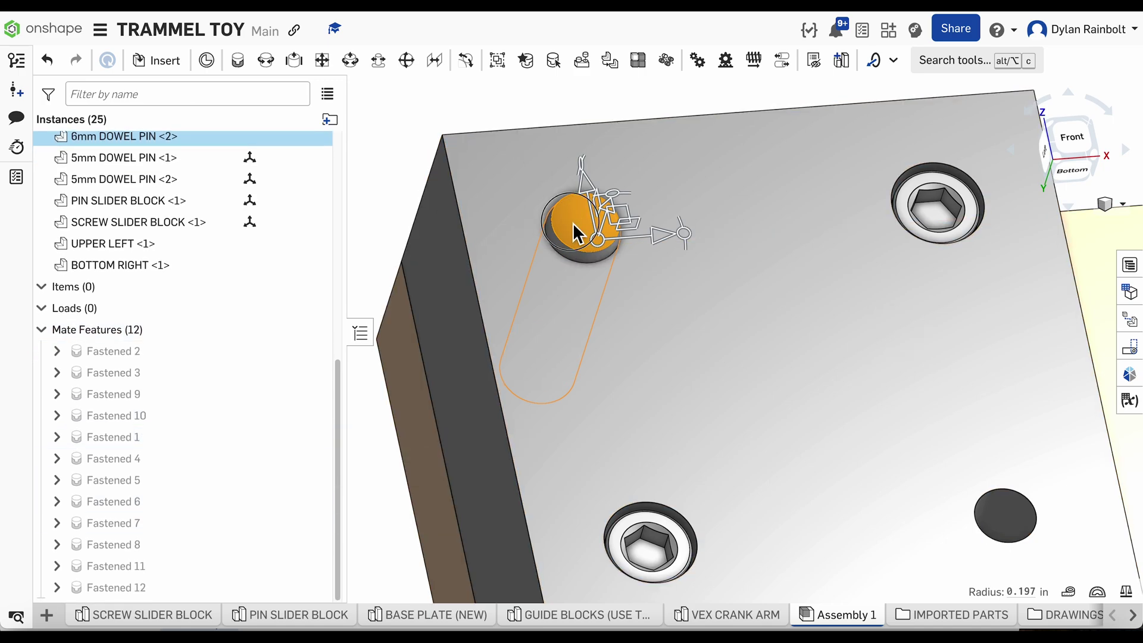
{"action": "scroll", "coordinate": [509, 116], "scroll_direction": "down", "scroll_amount": 8}
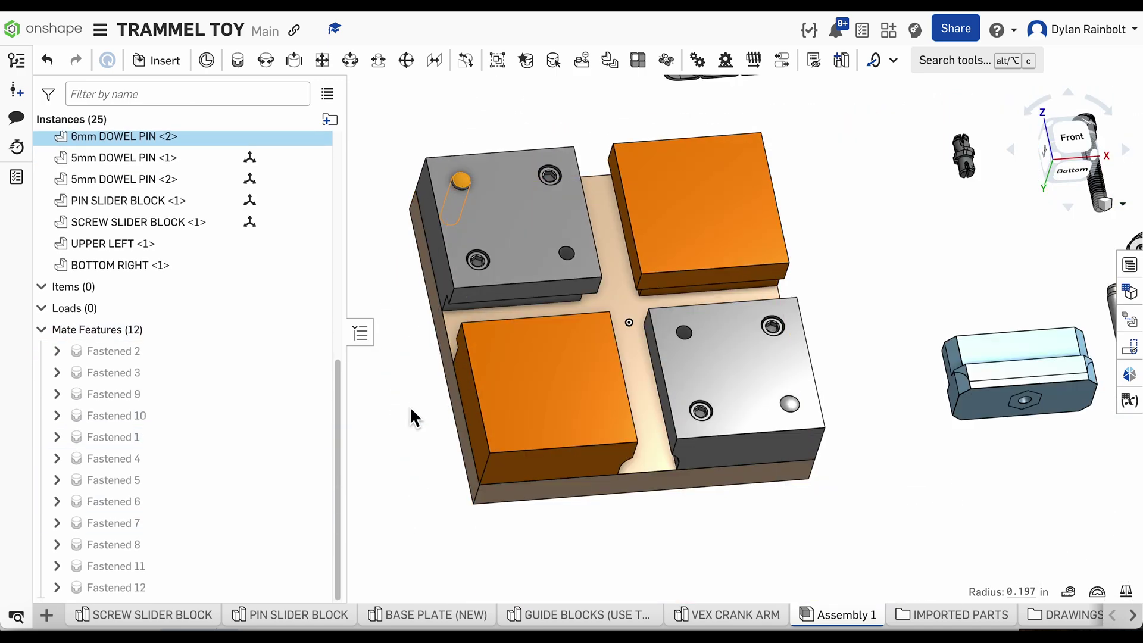
{"action": "left_click", "coordinate": [410, 406]}
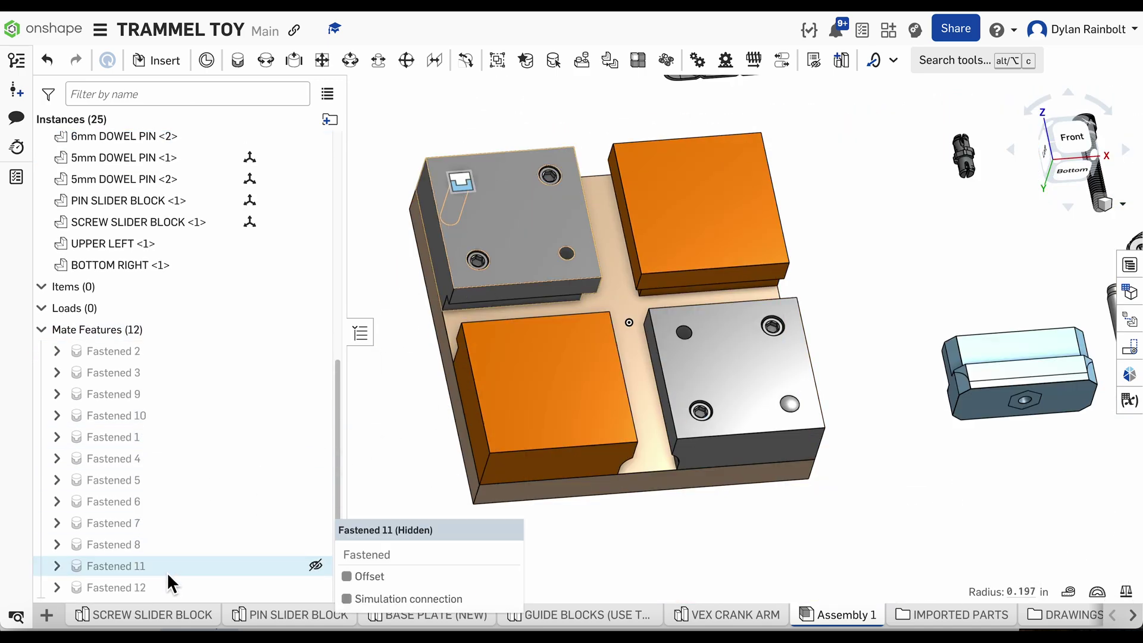
{"action": "left_click", "coordinate": [152, 565]}
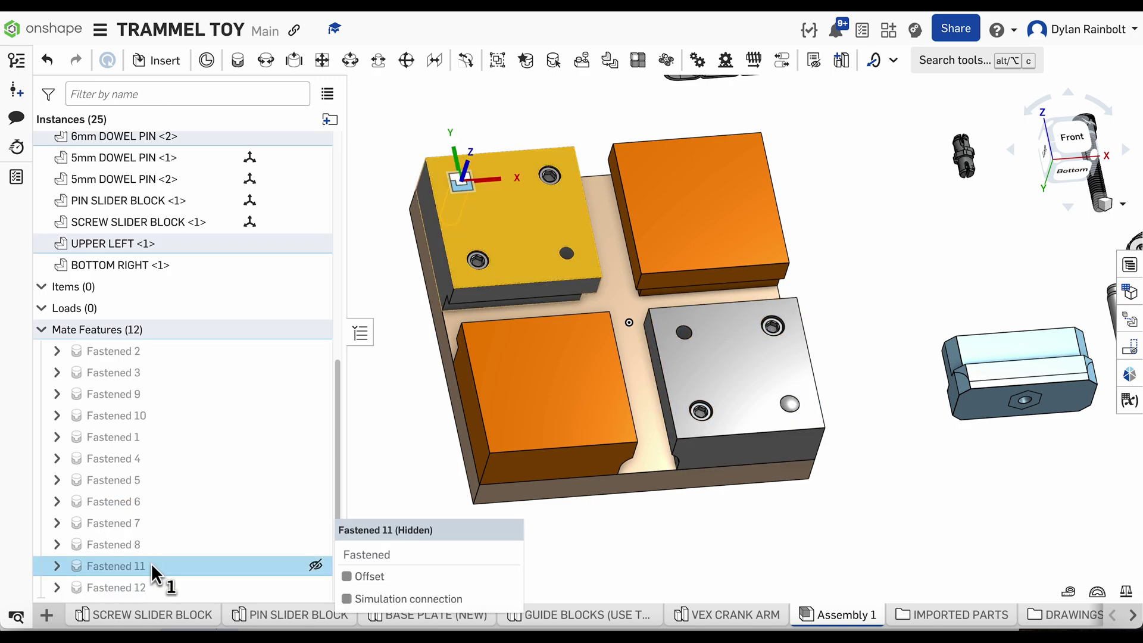
{"action": "scroll", "coordinate": [1013, 480], "scroll_direction": "down", "scroll_amount": 2}
{"action": "scroll", "coordinate": [489, 224], "scroll_direction": "up", "scroll_amount": 6}
{"action": "left_click", "coordinate": [142, 567]}
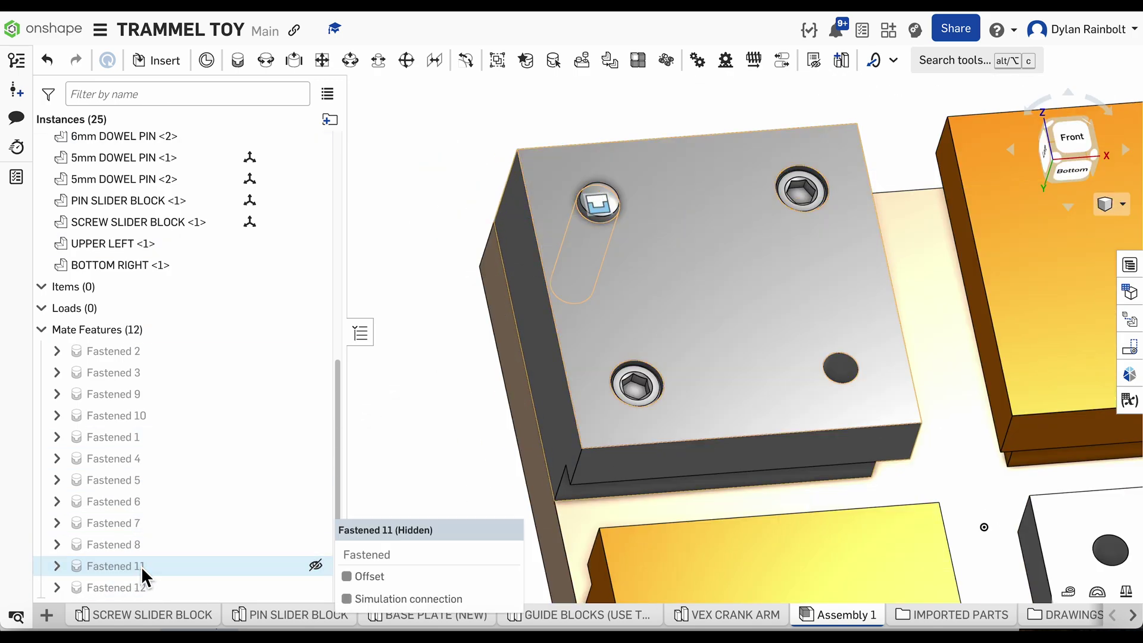
{"action": "double_click", "coordinate": [142, 566]}
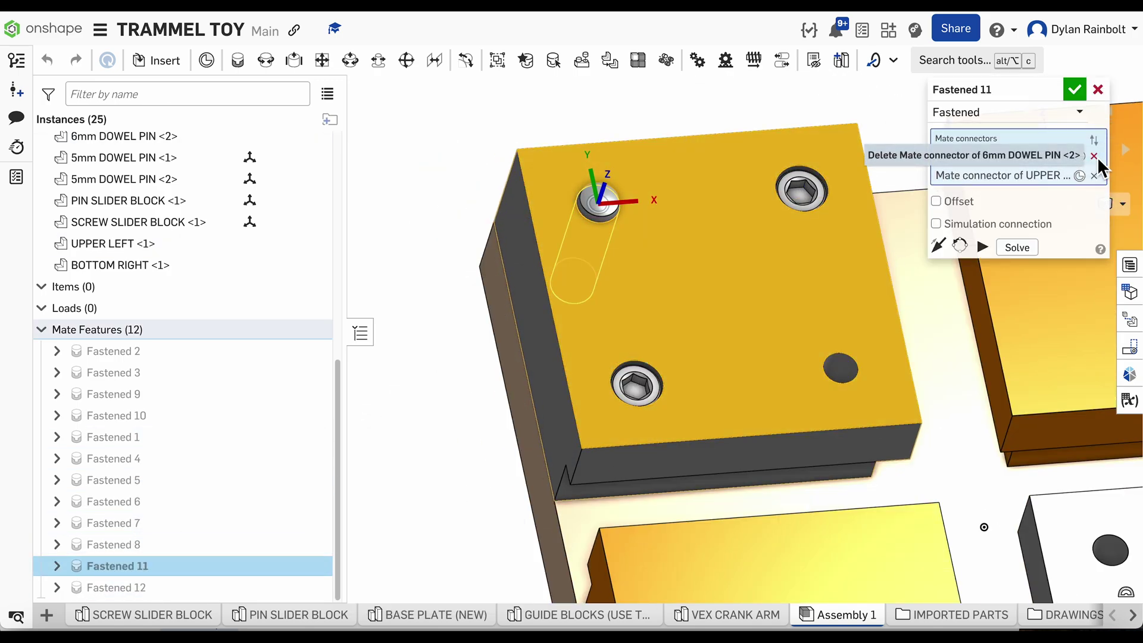
{"action": "left_click", "coordinate": [1095, 156]}
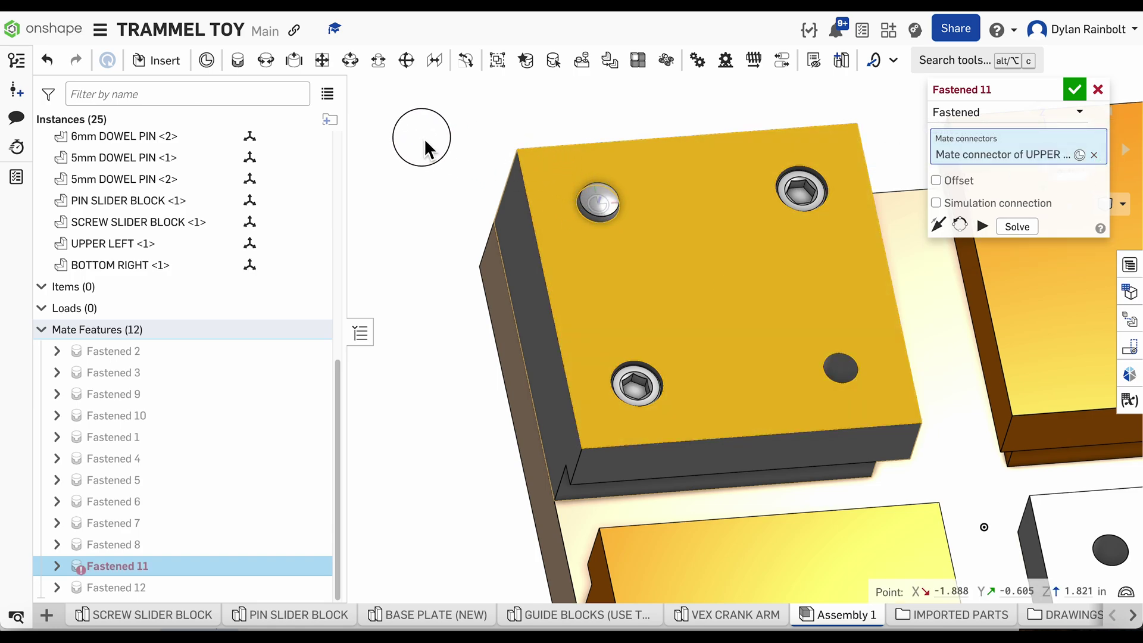
Pull the 6mm dowel pin out of the upper-left block, and choose the centre of its lower end edge as the replacement mate connector
{"action": "left_click_drag", "start_coordinate": [596, 202], "coordinate": [444, 117]}
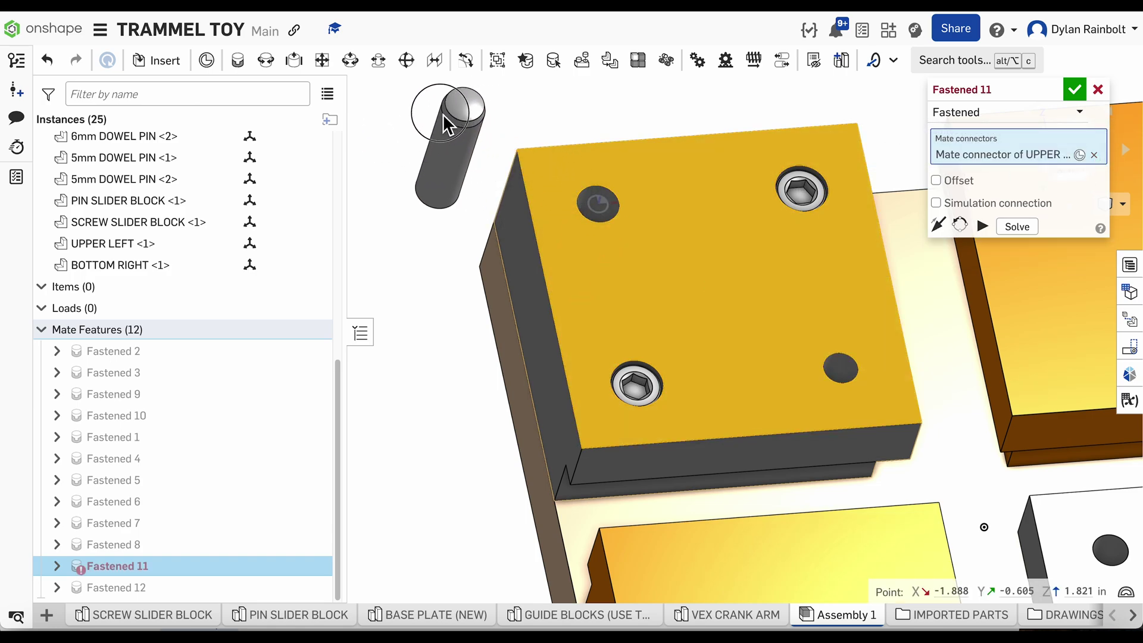
{"action": "right_click_drag", "start_coordinate": [439, 242], "coordinate": [447, 205]}
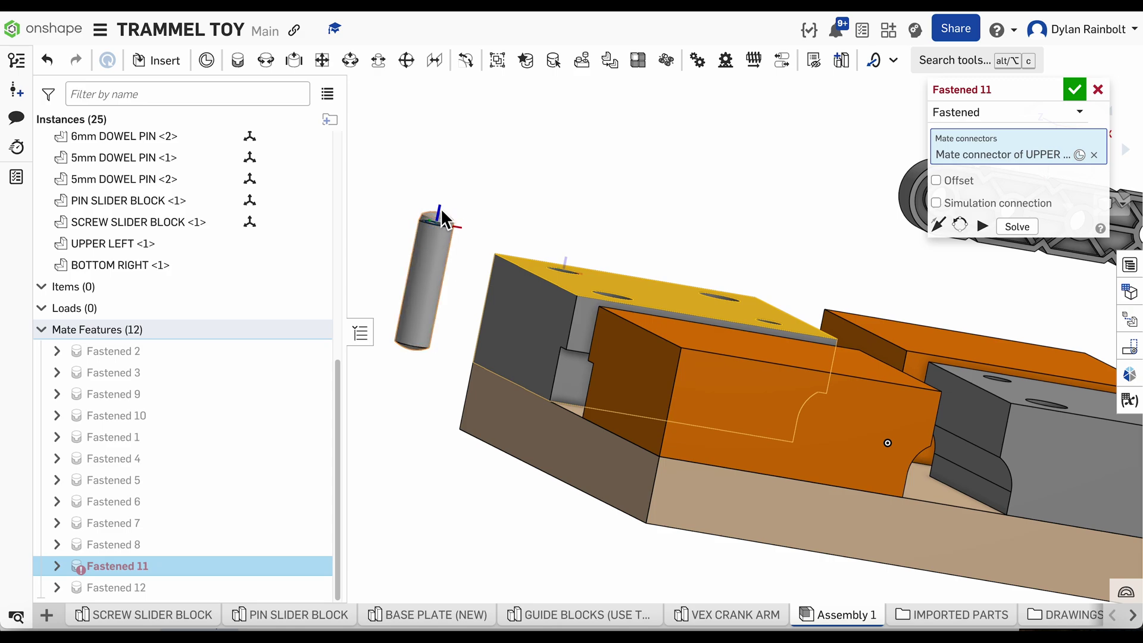
{"action": "scroll", "coordinate": [416, 338], "scroll_direction": "up", "scroll_amount": 5}
{"action": "scroll", "coordinate": [418, 342], "scroll_direction": "down", "scroll_amount": 3}
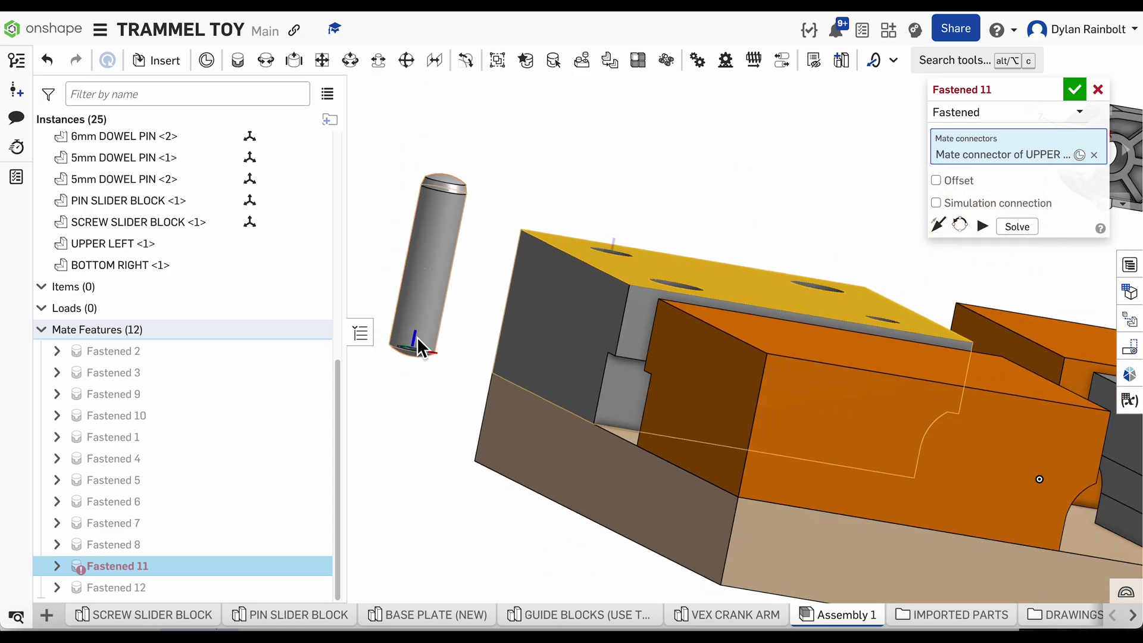
{"action": "left_click", "coordinate": [417, 349]}
Flip the edited mate's primary axis so the 6mm pin sits inside the upper-left block, and commit the mate
{"action": "key", "text": "shift+7"}
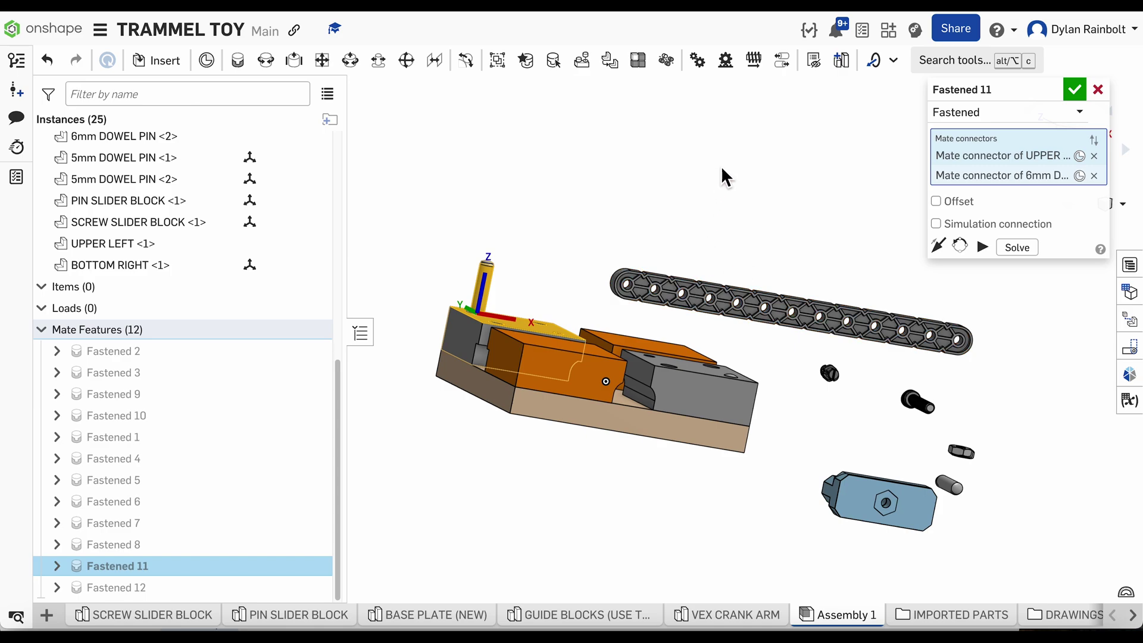
{"action": "left_click", "coordinate": [938, 245]}
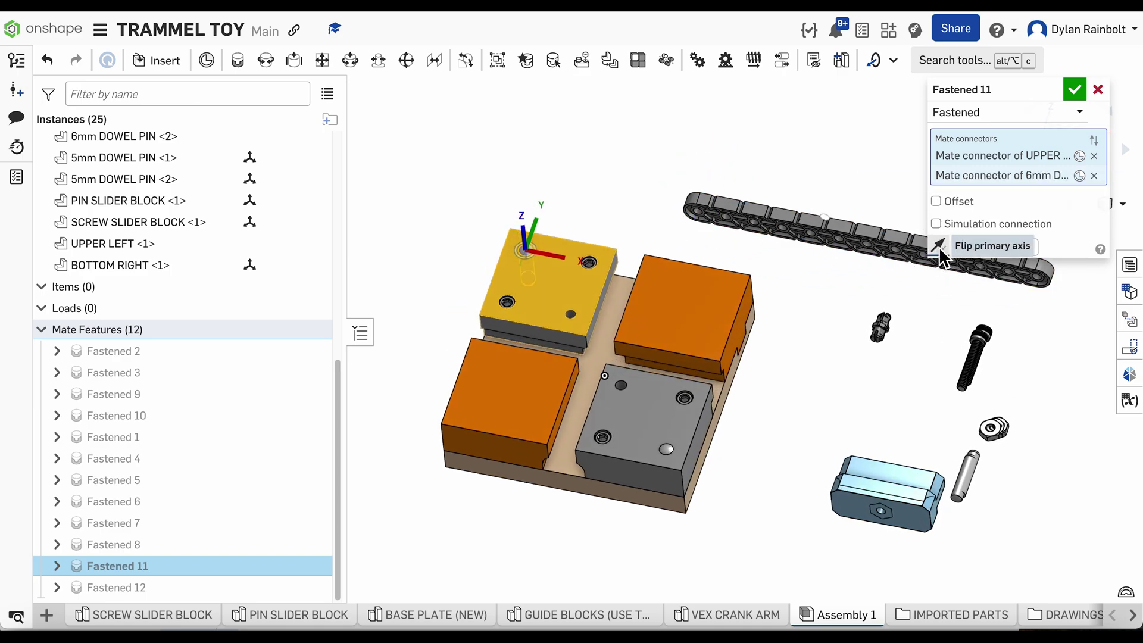
{"action": "left_click", "coordinate": [1075, 90]}
{"action": "scroll", "coordinate": [584, 184], "scroll_direction": "up", "scroll_amount": 3}
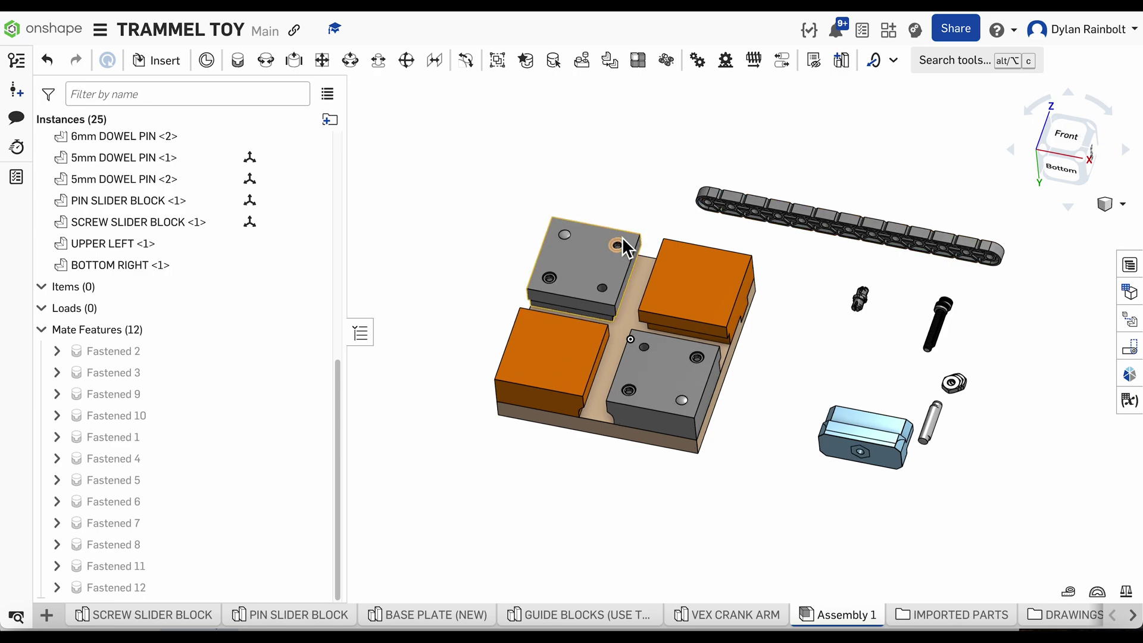
Start a Fastened mate with its first connector at the centre of the inner-corner dowel hole on the upper-left gray block's front face
{"action": "right_click_drag", "start_coordinate": [584, 169], "coordinate": [620, 147]}
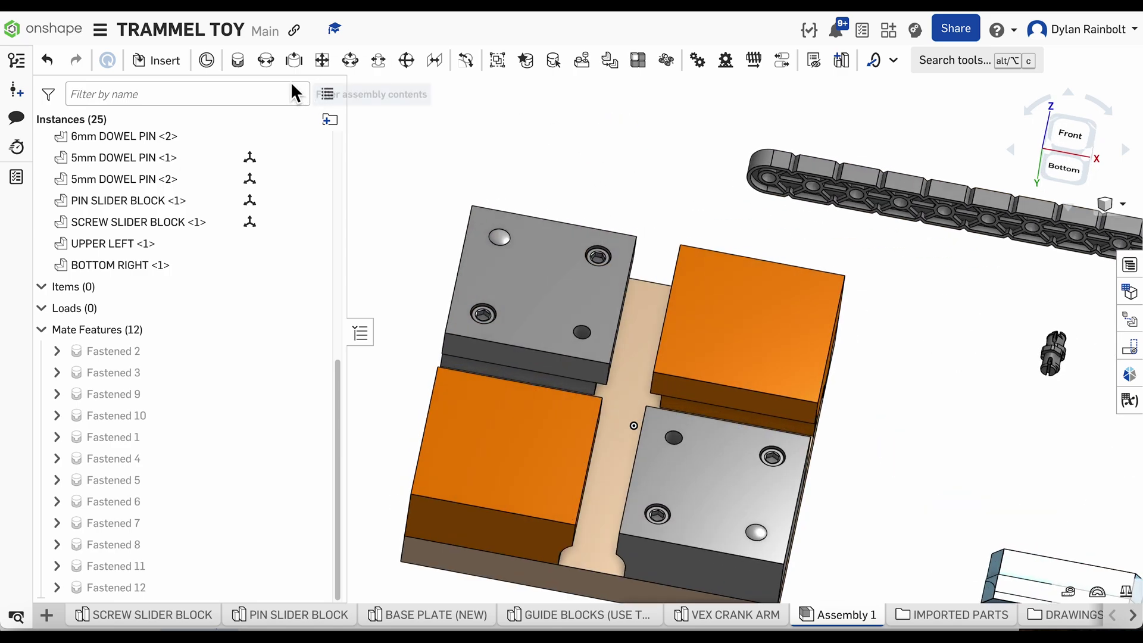
{"action": "left_click", "coordinate": [238, 60]}
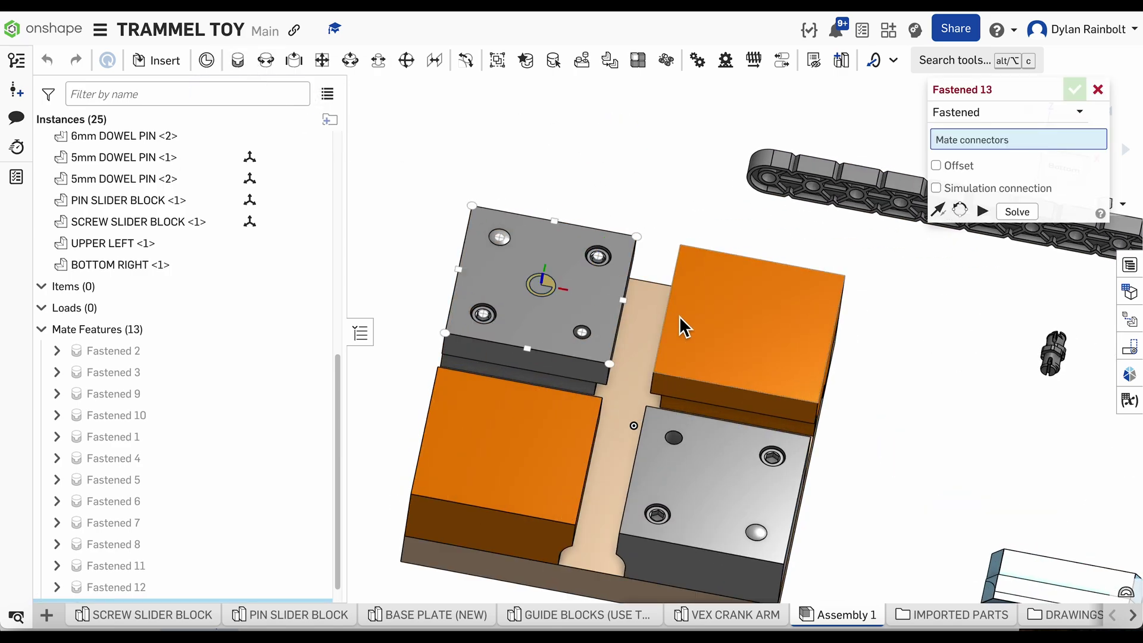
{"action": "left_click", "coordinate": [581, 333]}
{"action": "scroll", "coordinate": [490, 289], "scroll_direction": "down", "scroll_amount": 5}
{"action": "scroll", "coordinate": [764, 341], "scroll_direction": "up", "scroll_amount": 5}
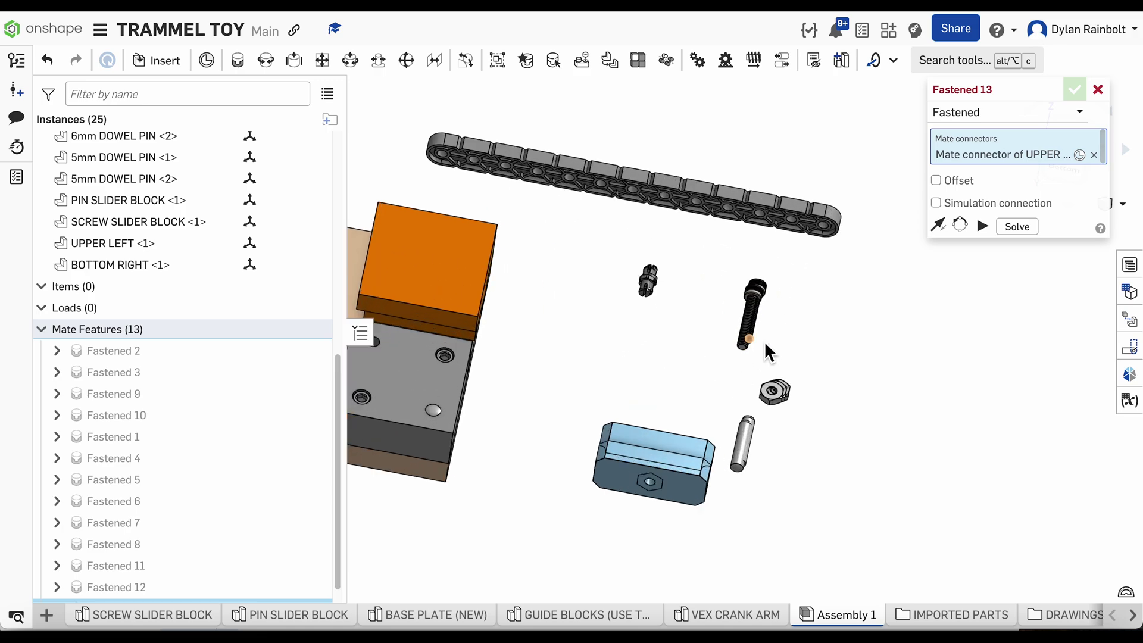
Choose the lower end edge centre of a 5mm dowel pin as the second connector, flip it into the hole, and commit the mate
{"action": "right_click_drag", "start_coordinate": [763, 341], "coordinate": [777, 416]}
{"action": "scroll", "coordinate": [778, 417], "scroll_direction": "up", "scroll_amount": 5}
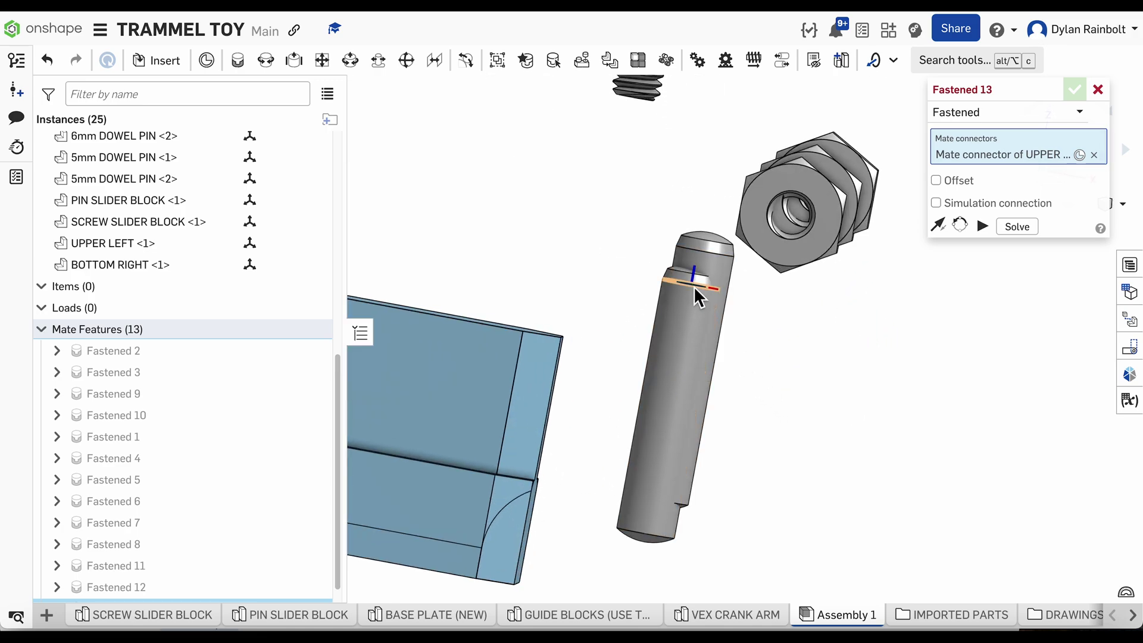
{"action": "left_click", "coordinate": [655, 532]}
{"action": "scroll", "coordinate": [904, 351], "scroll_direction": "down", "scroll_amount": 5}
{"action": "right_click_drag", "start_coordinate": [773, 350], "coordinate": [768, 286]}
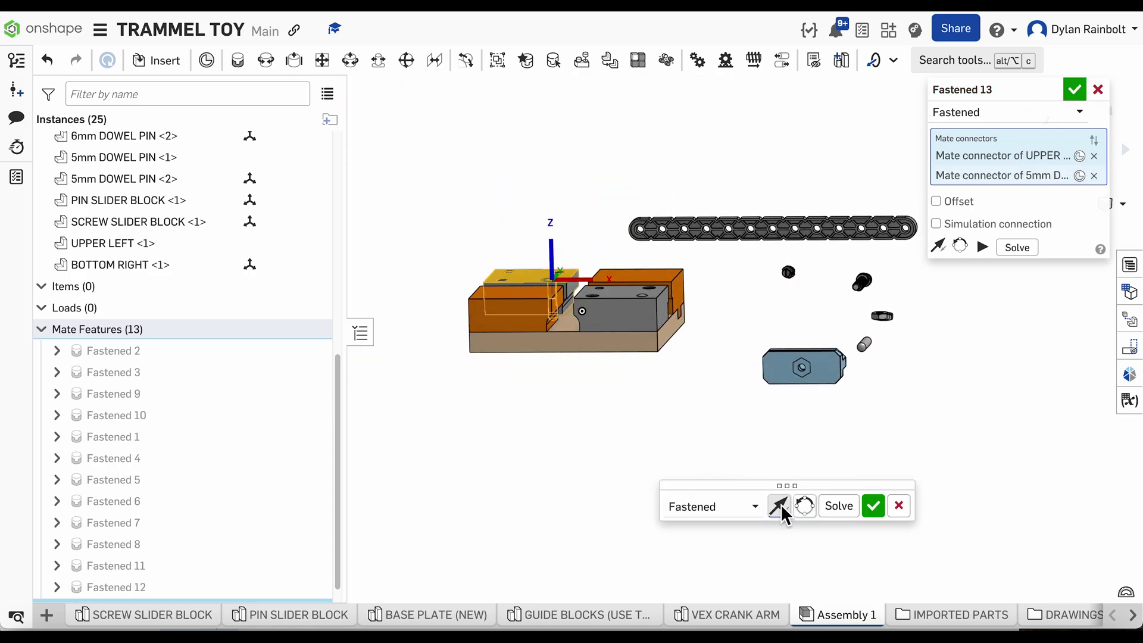
{"action": "left_click", "coordinate": [873, 507]}
Set the next Fastened mate's first connector at the centre of the inner-corner dowel hole on the bottom-right gray block's front face
{"action": "right_click_drag", "start_coordinate": [748, 291], "coordinate": [745, 327]}
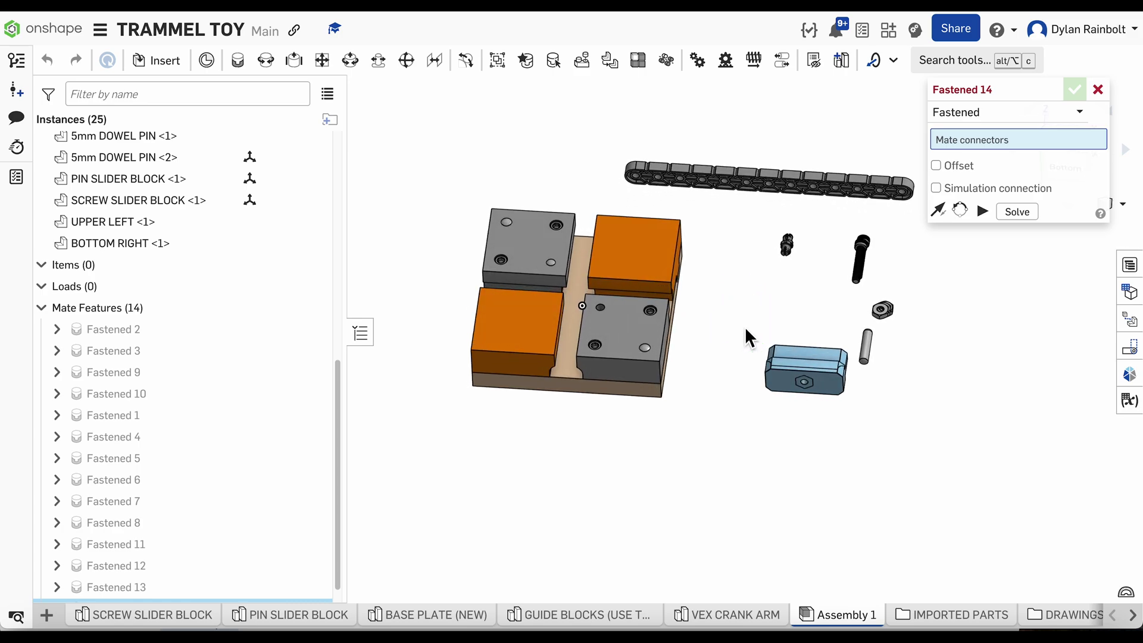
{"action": "scroll", "coordinate": [645, 363], "scroll_direction": "up", "scroll_amount": 5}
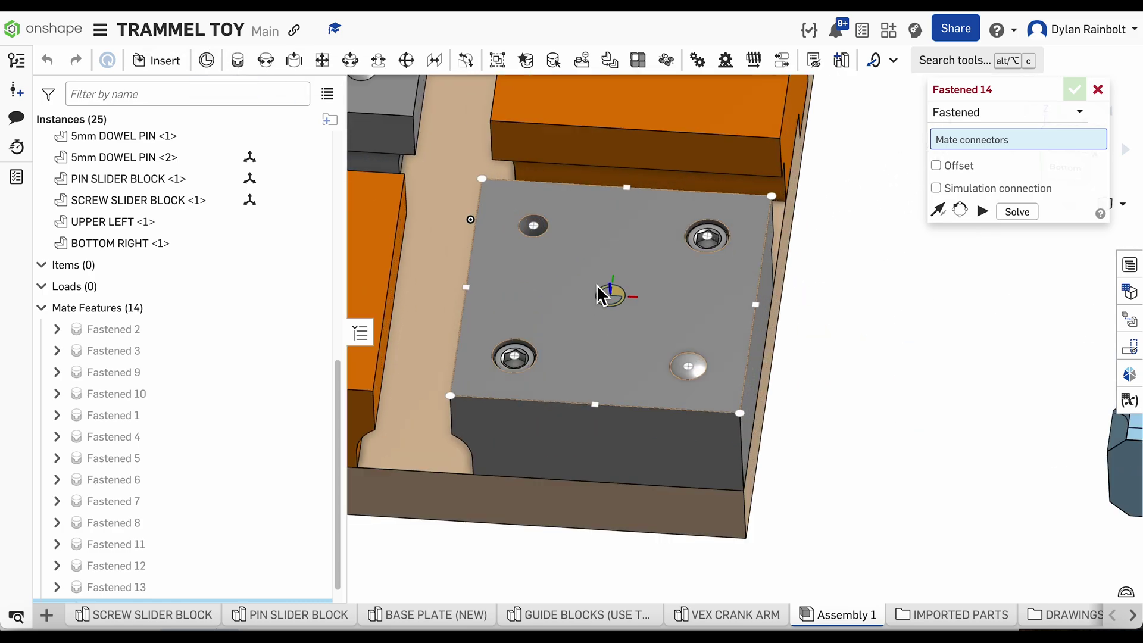
{"action": "left_click", "coordinate": [538, 230]}
{"action": "scroll", "coordinate": [518, 235], "scroll_direction": "down", "scroll_amount": 5}
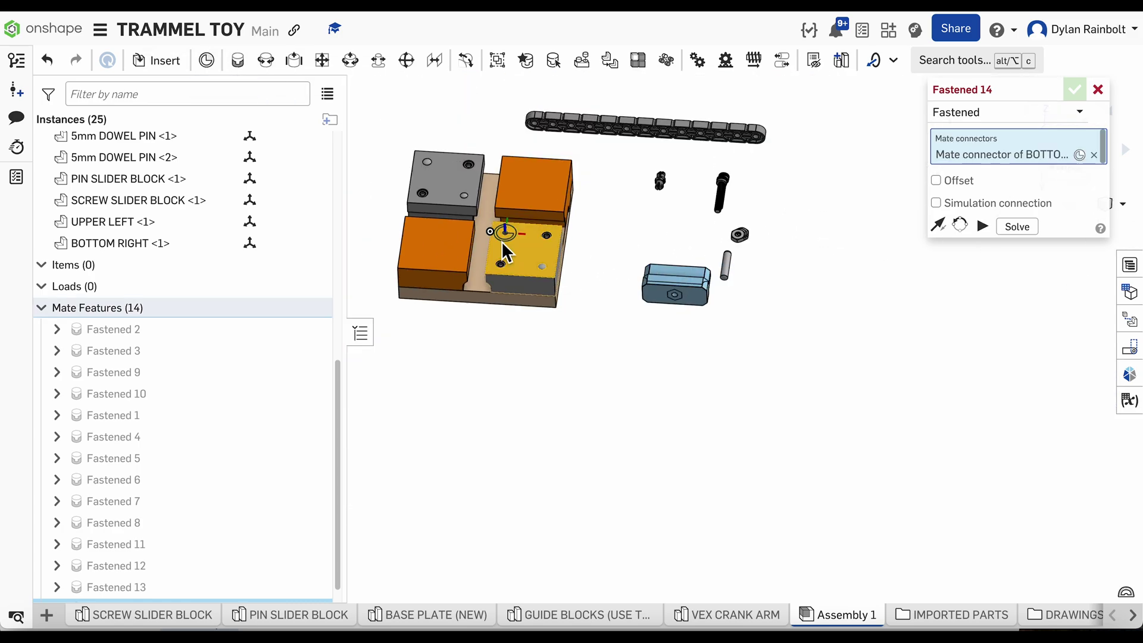
Choose the lower end edge centre of the remaining 5mm dowel pin as the second connector, seat it in the hole, and commit the mate
{"action": "right_click_drag", "start_coordinate": [780, 295], "coordinate": [732, 252]}
{"action": "scroll", "coordinate": [729, 253], "scroll_direction": "up", "scroll_amount": 5}
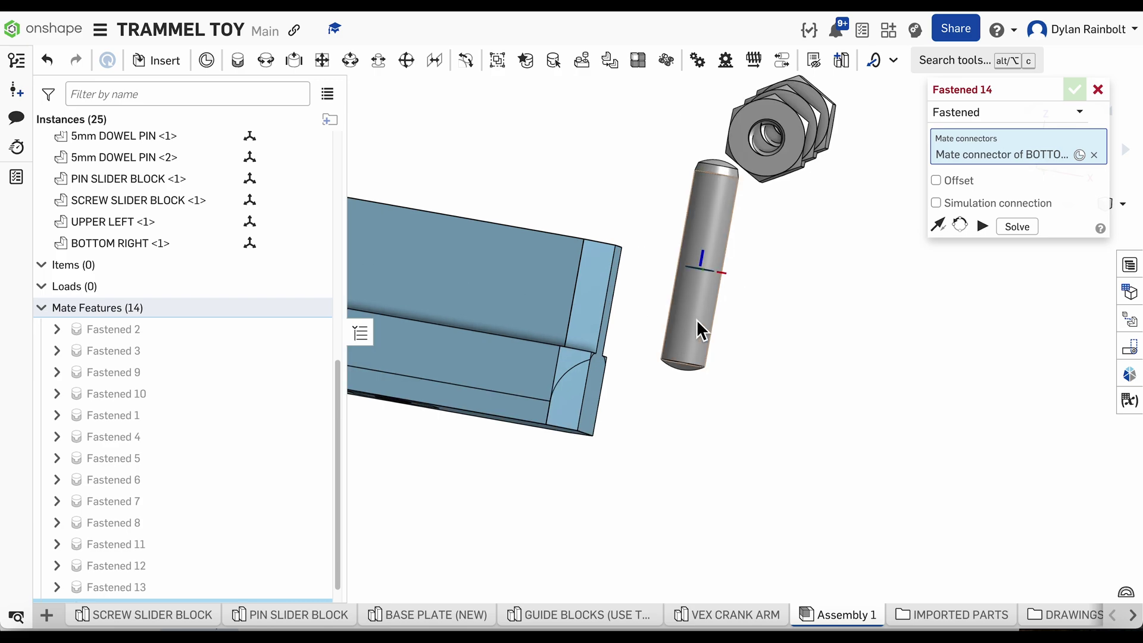
{"action": "left_click", "coordinate": [677, 365]}
{"action": "scroll", "coordinate": [715, 357], "scroll_direction": "down", "scroll_amount": 5}
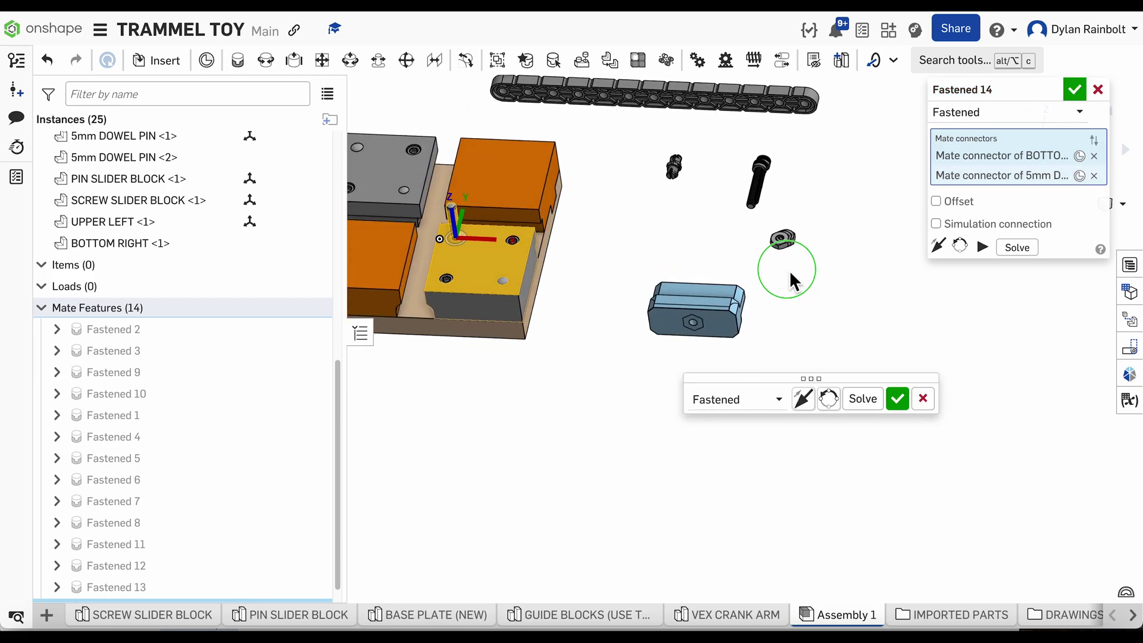
{"action": "left_click", "coordinate": [899, 400]}
Check the dowel pins in both gray blocks, and examine the blue slider block and the remaining loose hardware
{"action": "scroll", "coordinate": [851, 425], "scroll_direction": "down", "scroll_amount": 3}
{"action": "right_click_drag", "start_coordinate": [714, 412], "coordinate": [723, 441]}
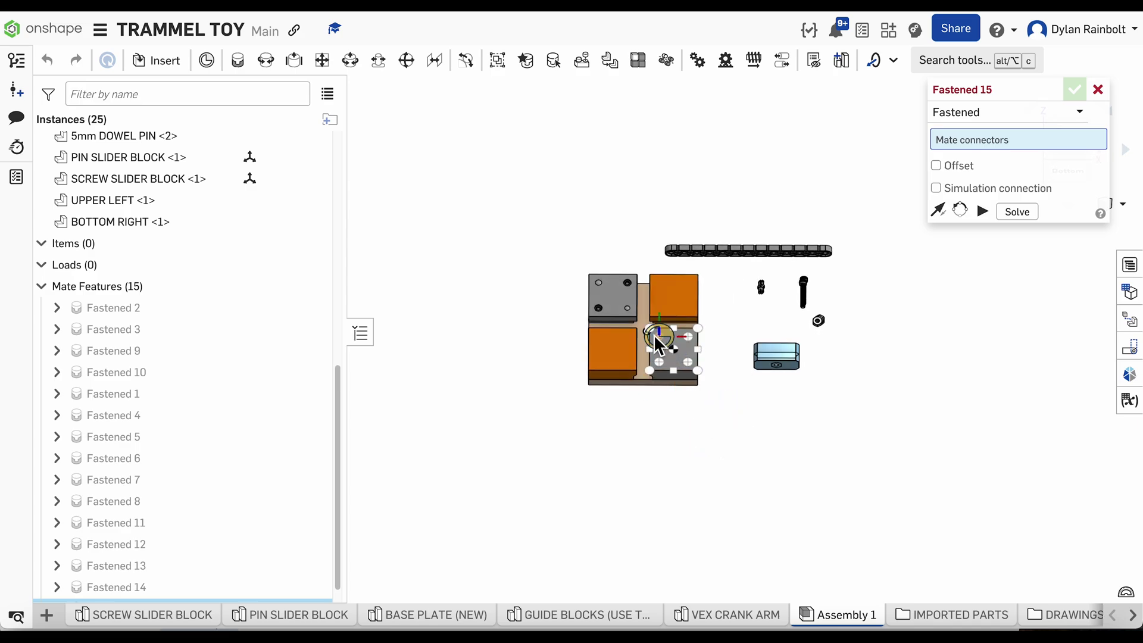
{"action": "scroll", "coordinate": [646, 327], "scroll_direction": "up", "scroll_amount": 5}
{"action": "right_click_drag", "start_coordinate": [459, 327], "coordinate": [447, 305]}
{"action": "scroll", "coordinate": [486, 309], "scroll_direction": "down", "scroll_amount": 4}
{"action": "scroll", "coordinate": [790, 348], "scroll_direction": "up", "scroll_amount": 5}
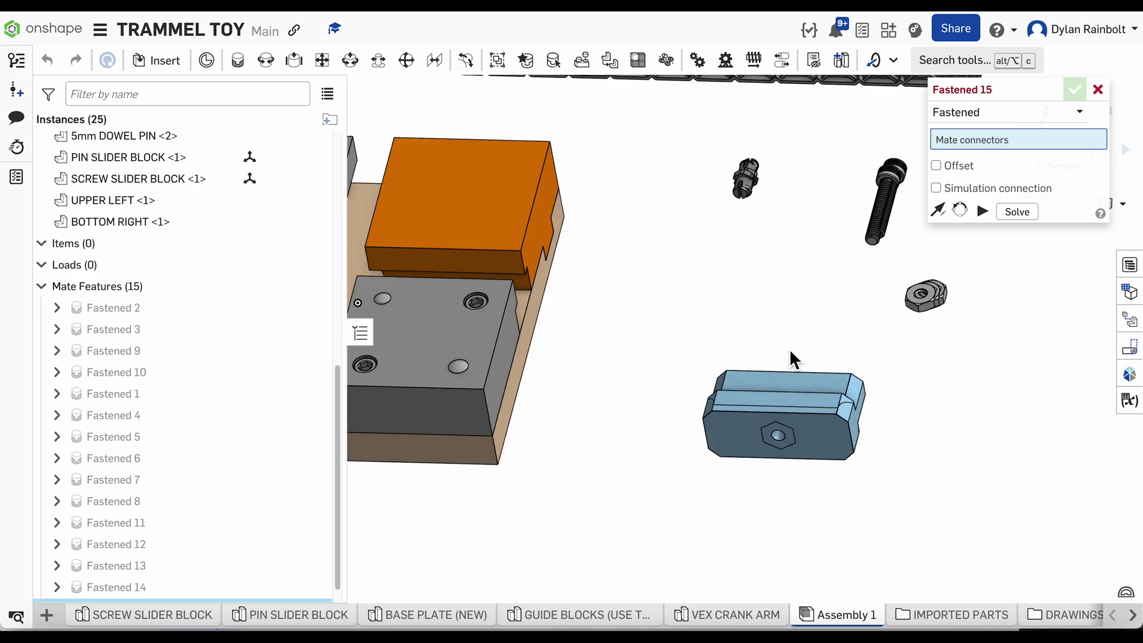
{"action": "right_click_drag", "start_coordinate": [765, 318], "coordinate": [765, 317]}
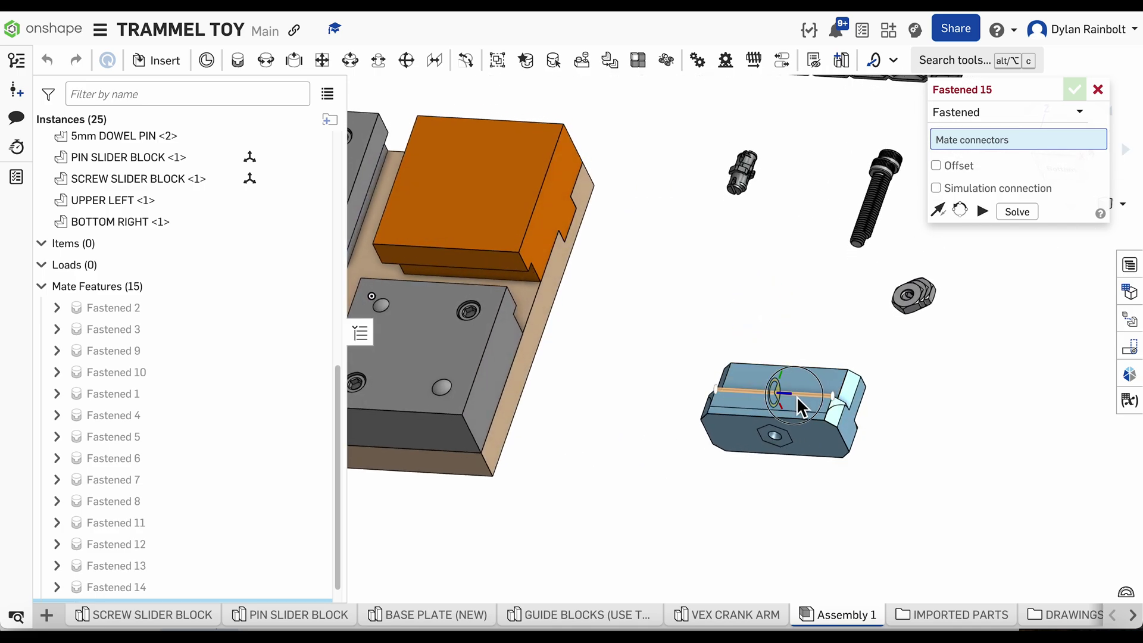
Set the Fastened mate's first connector at the hole centre on the floor of the screw slider block's hexagonal pocket
{"action": "scroll", "coordinate": [923, 401], "scroll_direction": "down", "scroll_amount": 3}
{"action": "scroll", "coordinate": [695, 334], "scroll_direction": "down", "scroll_amount": 4}
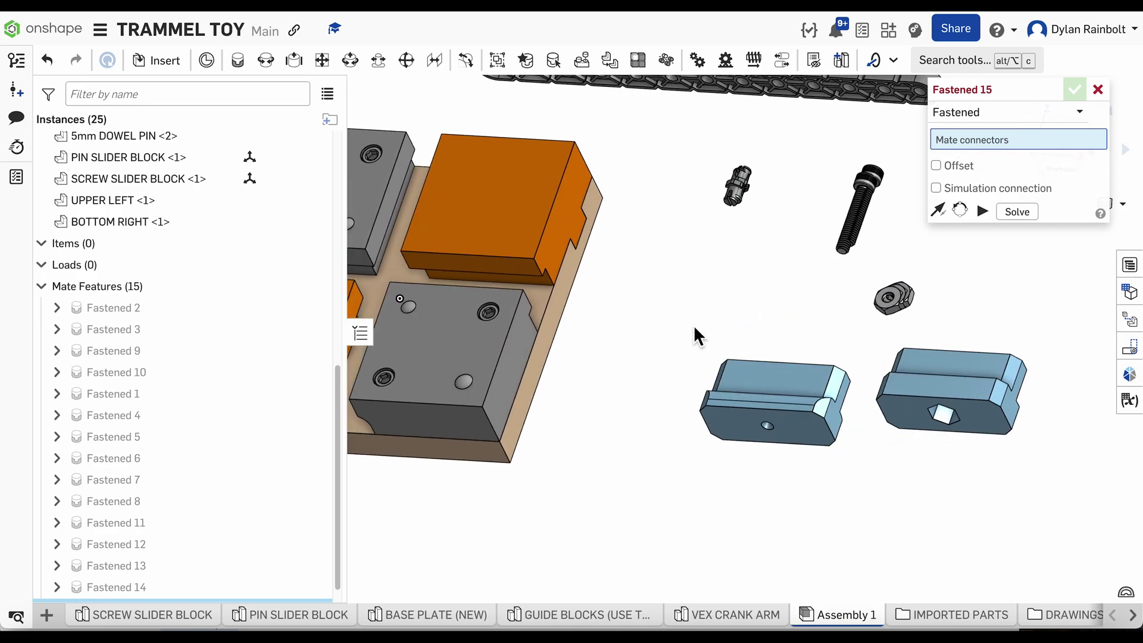
{"action": "scroll", "coordinate": [768, 361], "scroll_direction": "up", "scroll_amount": 5}
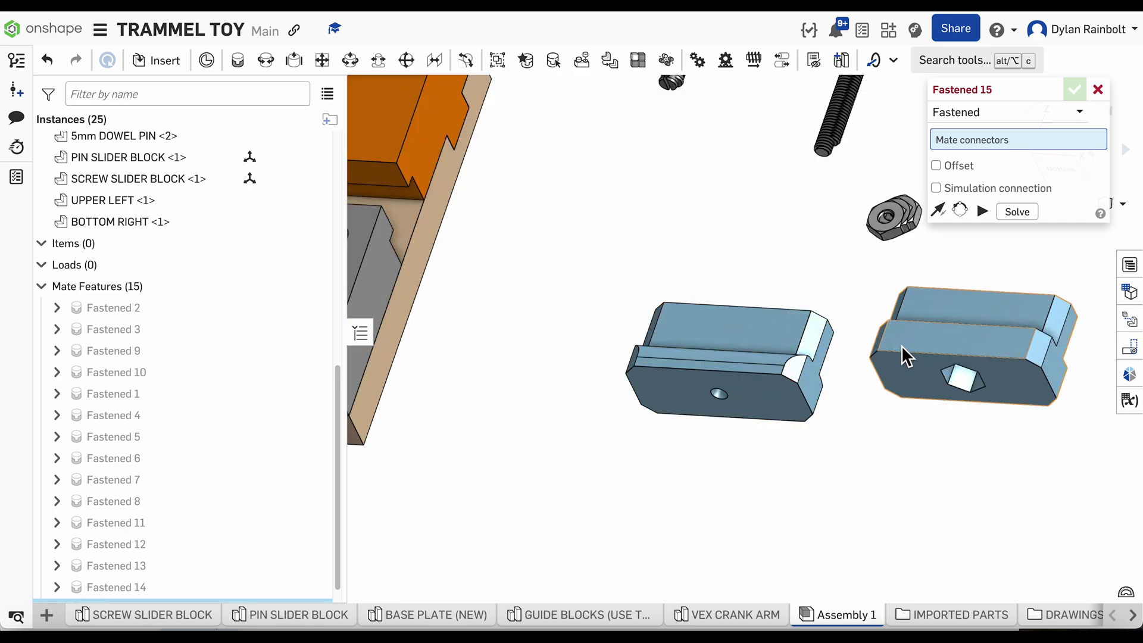
{"action": "scroll", "coordinate": [1044, 376], "scroll_direction": "down", "scroll_amount": 4}
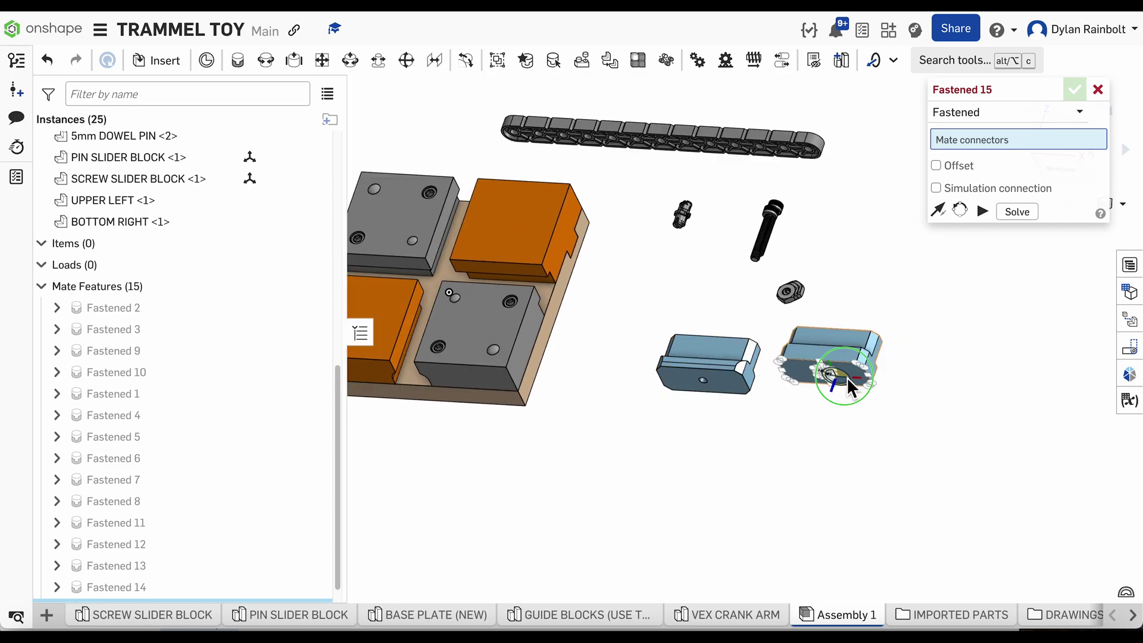
{"action": "scroll", "coordinate": [846, 377], "scroll_direction": "down", "scroll_amount": 2}
{"action": "scroll", "coordinate": [833, 376], "scroll_direction": "up", "scroll_amount": 5}
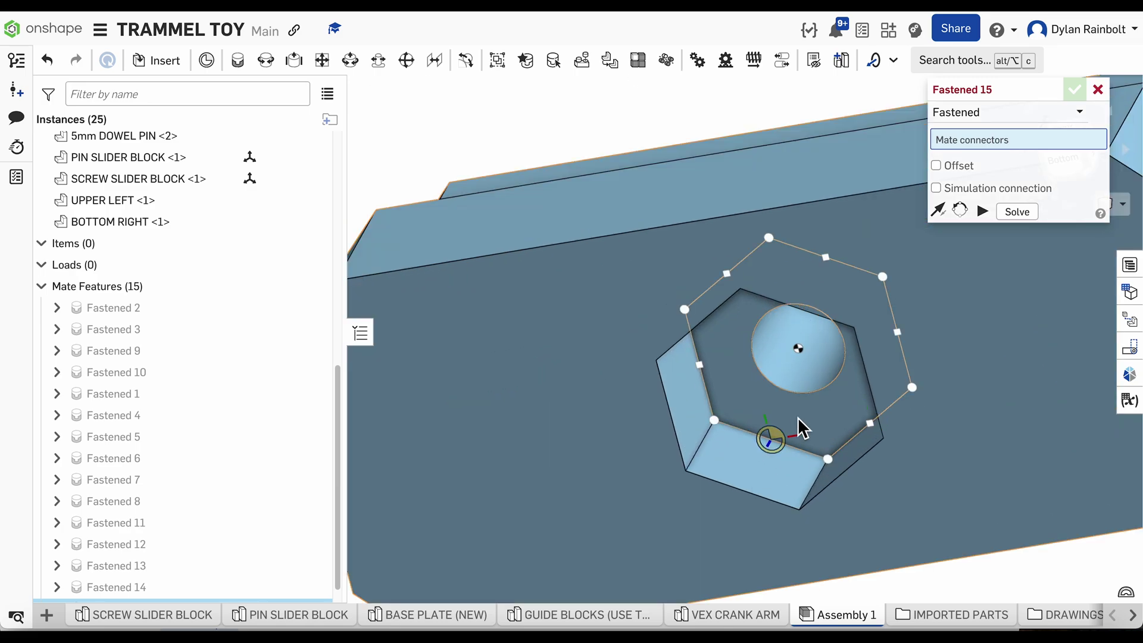
{"action": "left_click", "coordinate": [801, 351]}
Choose the hole centre on a loose 8-32 hex nut's face as the second connector, flip it into the pocket, and commit the mate
{"action": "scroll", "coordinate": [778, 420], "scroll_direction": "down", "scroll_amount": 5}
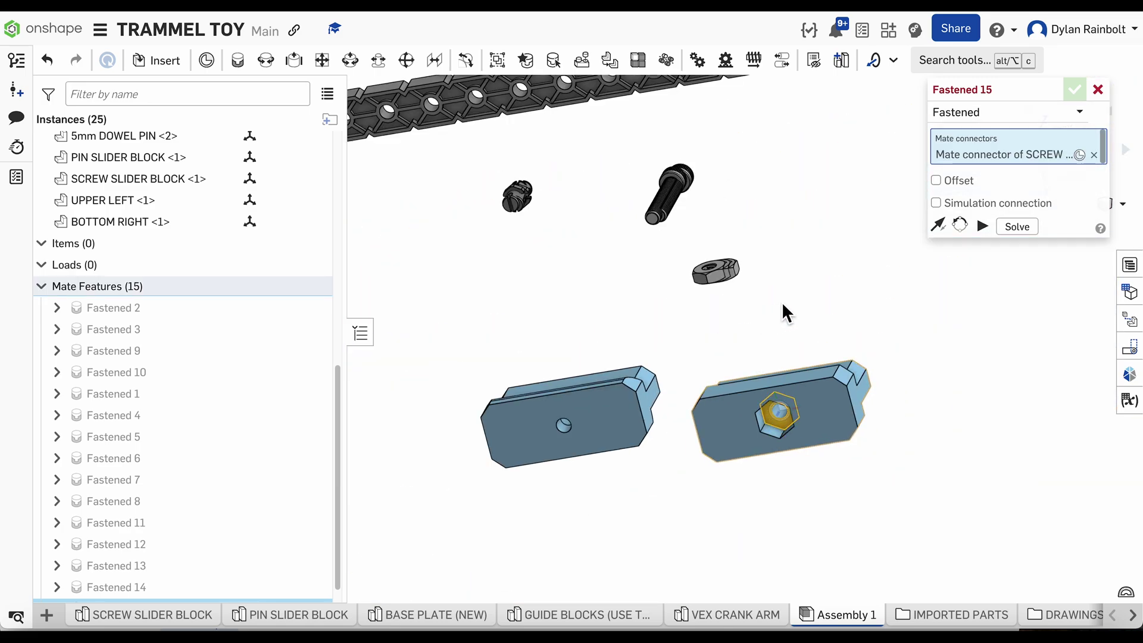
{"action": "scroll", "coordinate": [717, 307], "scroll_direction": "up", "scroll_amount": 8}
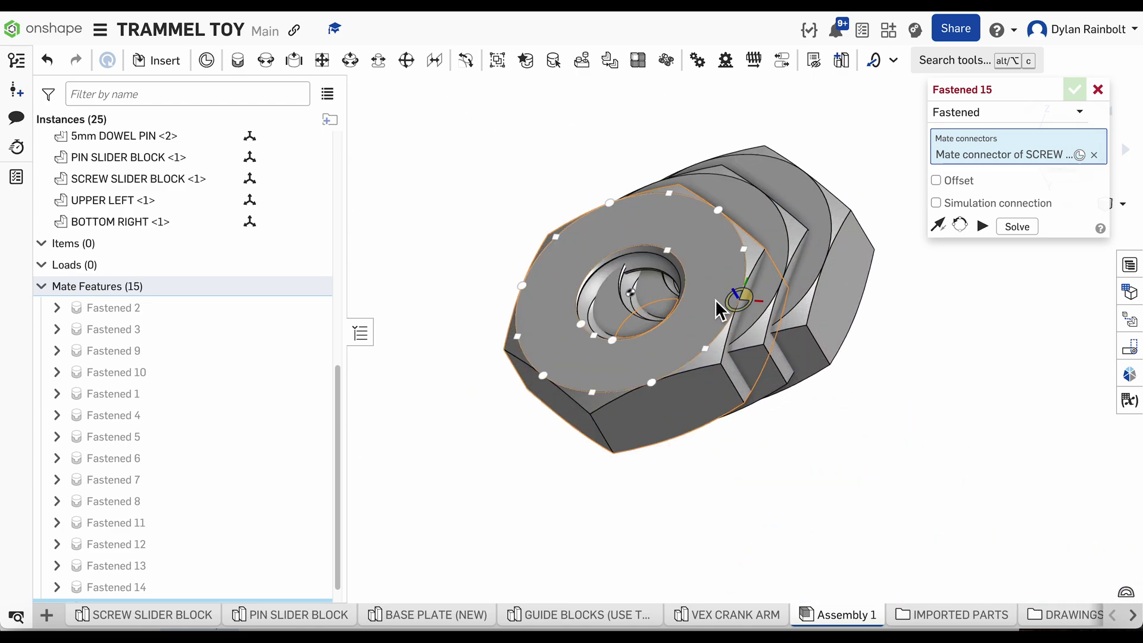
{"action": "left_click", "coordinate": [631, 298]}
{"action": "scroll", "coordinate": [771, 230], "scroll_direction": "down", "scroll_amount": 4}
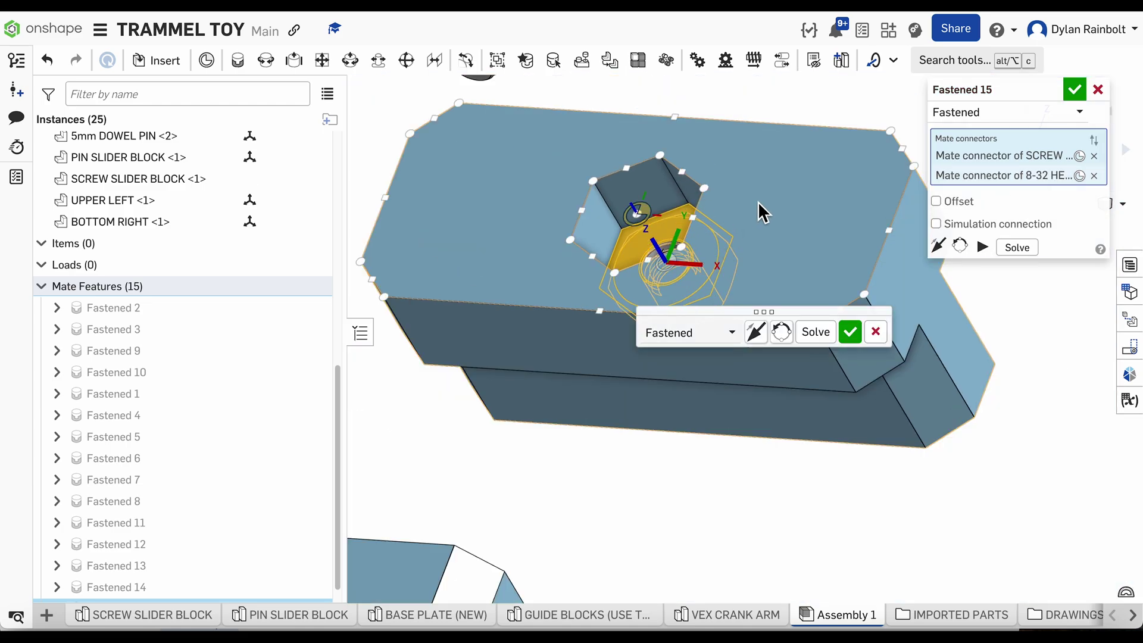
{"action": "left_click", "coordinate": [758, 331]}
{"action": "right_click_drag", "start_coordinate": [759, 328], "coordinate": [809, 268]}
{"action": "scroll", "coordinate": [745, 118], "scroll_direction": "down", "scroll_amount": 5}
{"action": "left_click_drag", "start_coordinate": [743, 292], "coordinate": [770, 480]}
{"action": "right_click_drag", "start_coordinate": [772, 488], "coordinate": [922, 393]}
{"action": "scroll", "coordinate": [888, 263], "scroll_direction": "up", "scroll_amount": 10}
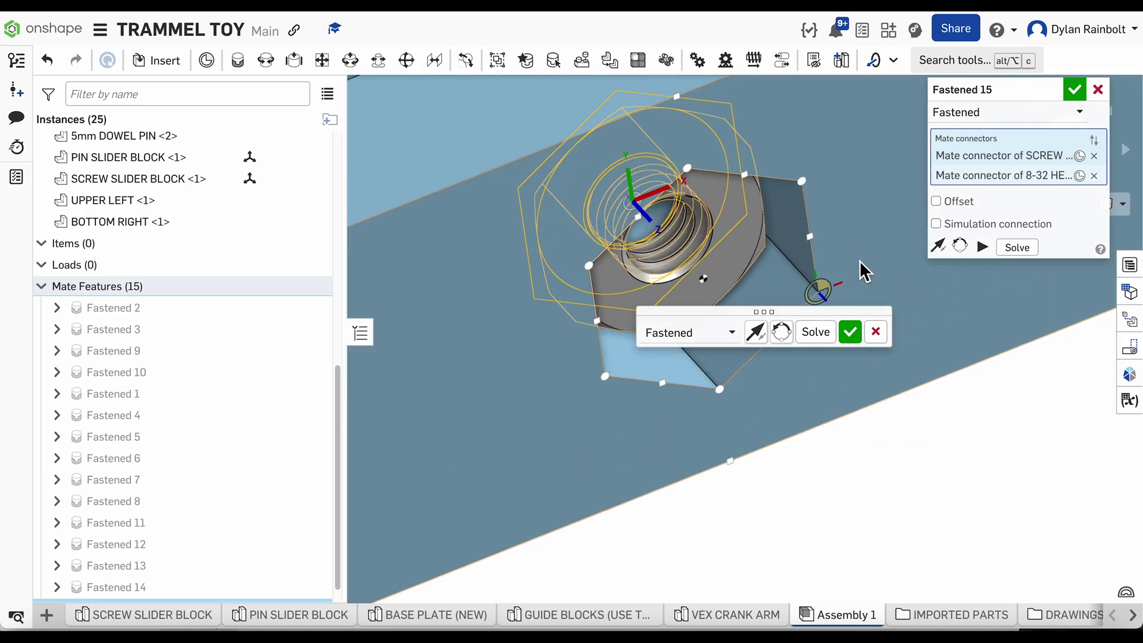
{"action": "right_click_drag", "start_coordinate": [860, 260], "coordinate": [798, 302]}
{"action": "left_click", "coordinate": [852, 334]}
Examine the slider blocks' stepped end profile and the matching channel between the orange and gray guide blocks
{"action": "scroll", "coordinate": [820, 262], "scroll_direction": "down", "scroll_amount": 8}
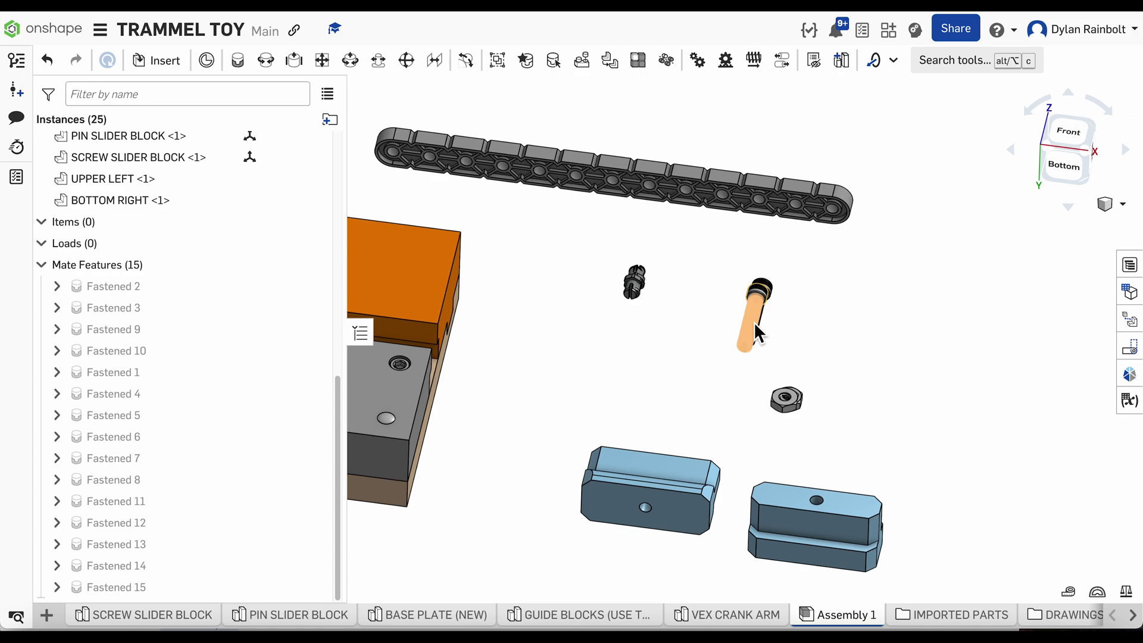
{"action": "scroll", "coordinate": [964, 468], "scroll_direction": "down", "scroll_amount": 5}
{"action": "scroll", "coordinate": [804, 390], "scroll_direction": "up", "scroll_amount": 5}
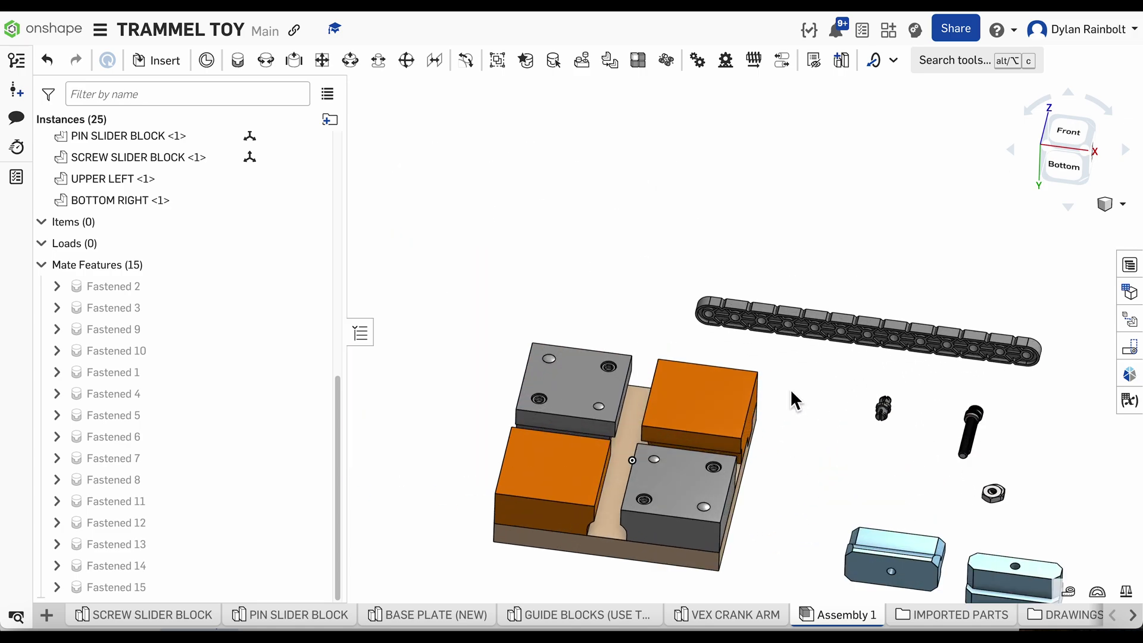
{"action": "left_click", "coordinate": [791, 387]}
{"action": "scroll", "coordinate": [785, 388], "scroll_direction": "down", "scroll_amount": 5}
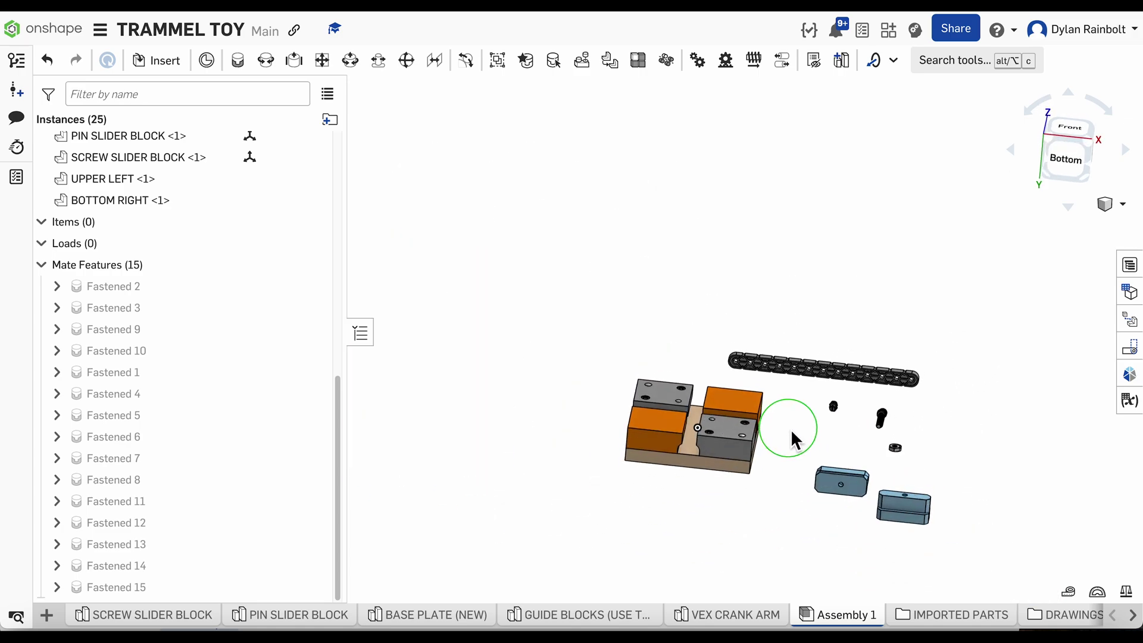
{"action": "right_click_drag", "start_coordinate": [791, 429], "coordinate": [764, 491]}
{"action": "scroll", "coordinate": [772, 473], "scroll_direction": "up", "scroll_amount": 10}
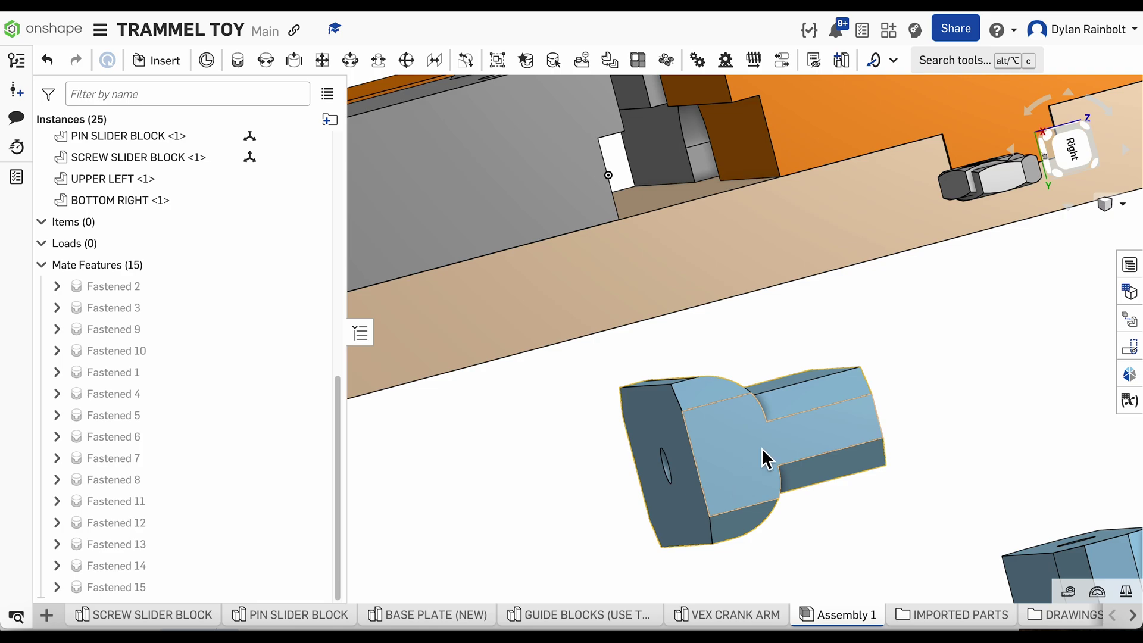
{"action": "scroll", "coordinate": [762, 448], "scroll_direction": "down", "scroll_amount": 10}
{"action": "right_click_drag", "start_coordinate": [755, 447], "coordinate": [627, 464]}
{"action": "scroll", "coordinate": [566, 421], "scroll_direction": "up", "scroll_amount": 8}
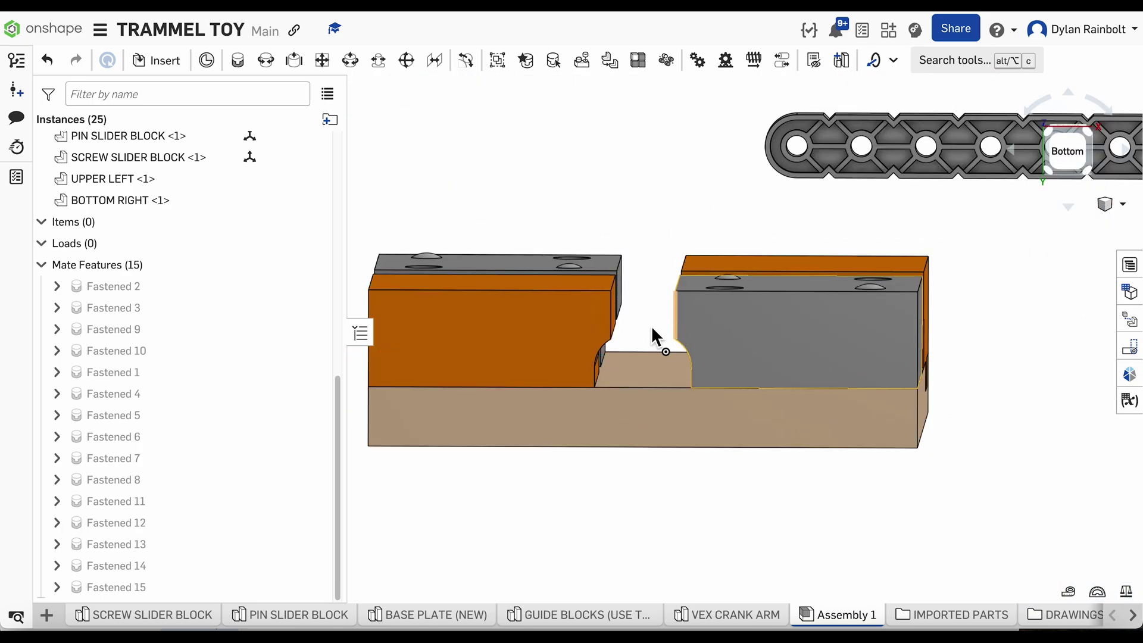
{"action": "scroll", "coordinate": [636, 351], "scroll_direction": "down", "scroll_amount": 5}
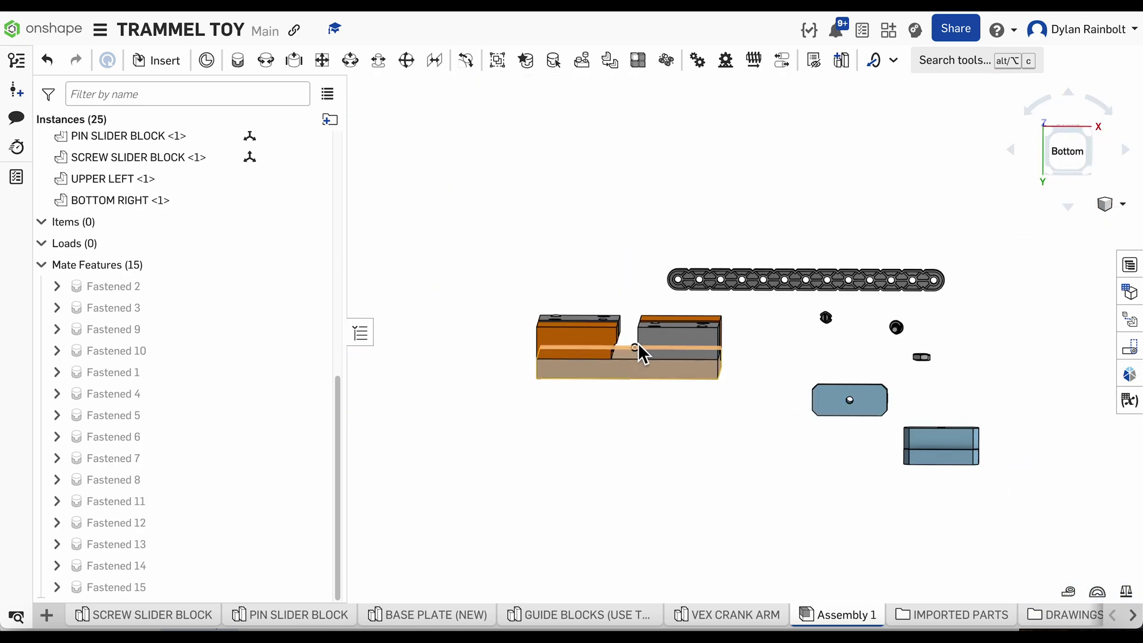
Start a Slider mate with a connector at the base plate's top edge midpoint in the channel opening, and remove the duplicate base plate connector
{"action": "left_click", "coordinate": [295, 60]}
{"action": "scroll", "coordinate": [622, 355], "scroll_direction": "up", "scroll_amount": 5}
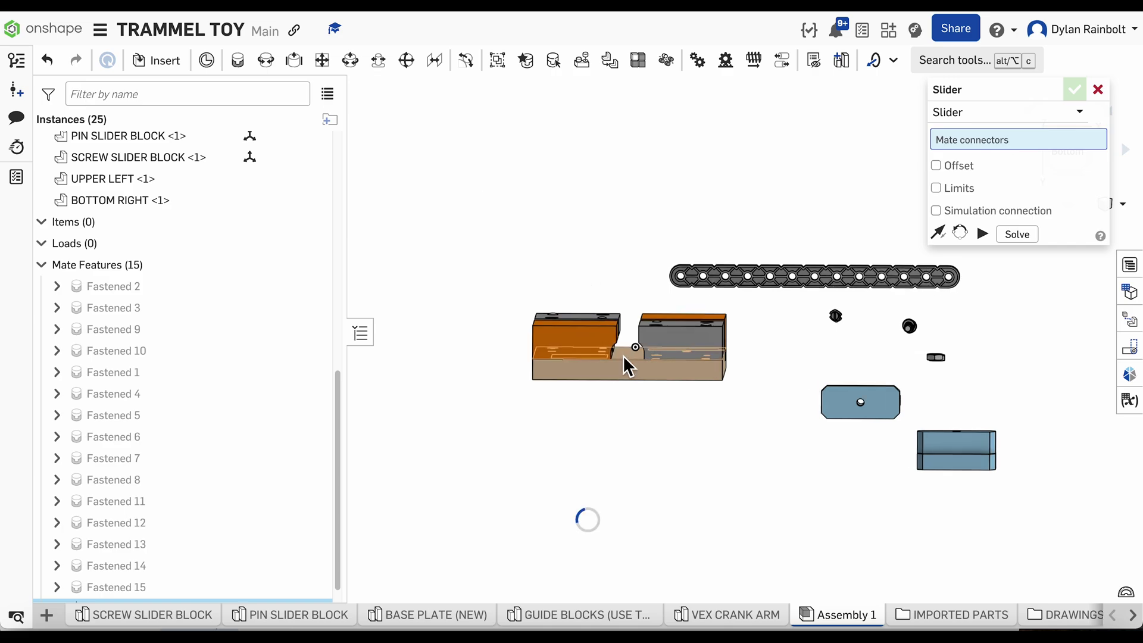
{"action": "scroll", "coordinate": [626, 378], "scroll_direction": "up", "scroll_amount": 2}
{"action": "scroll", "coordinate": [735, 403], "scroll_direction": "down", "scroll_amount": 3}
{"action": "right_click_drag", "start_coordinate": [734, 403], "coordinate": [689, 424]}
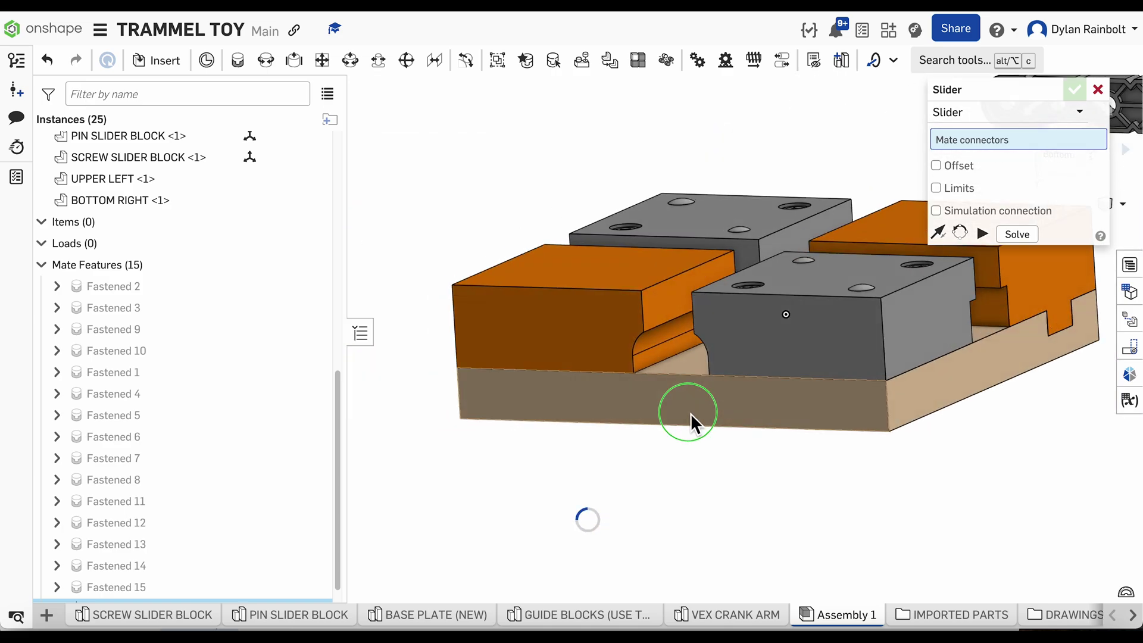
{"action": "scroll", "coordinate": [696, 411], "scroll_direction": "up", "scroll_amount": 2}
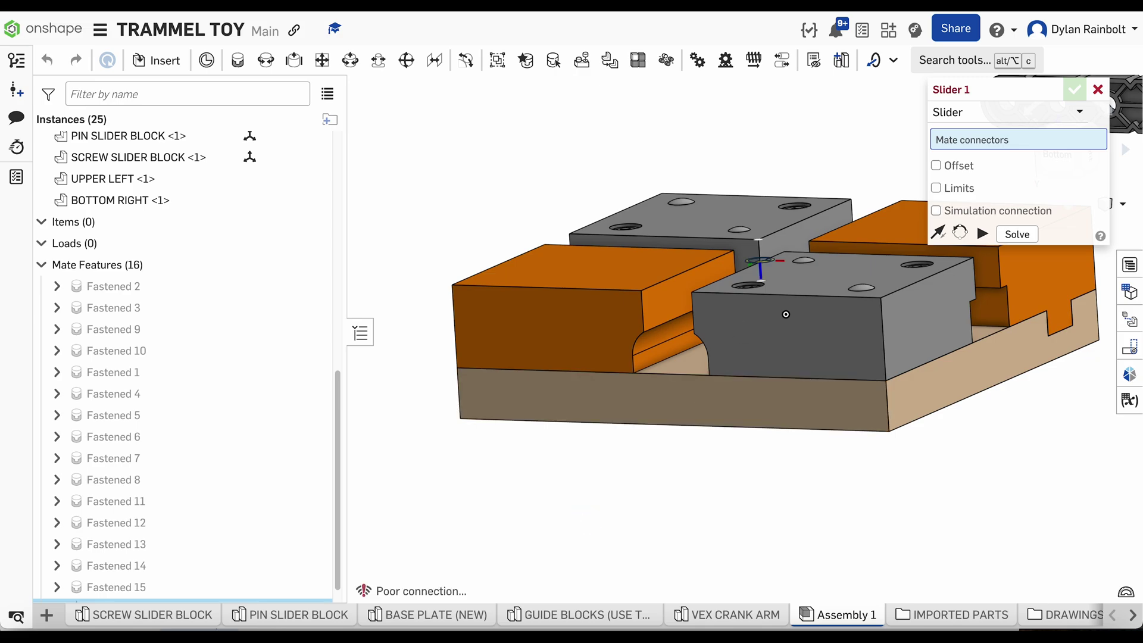
{"action": "scroll", "coordinate": [673, 407], "scroll_direction": "up", "scroll_amount": 5}
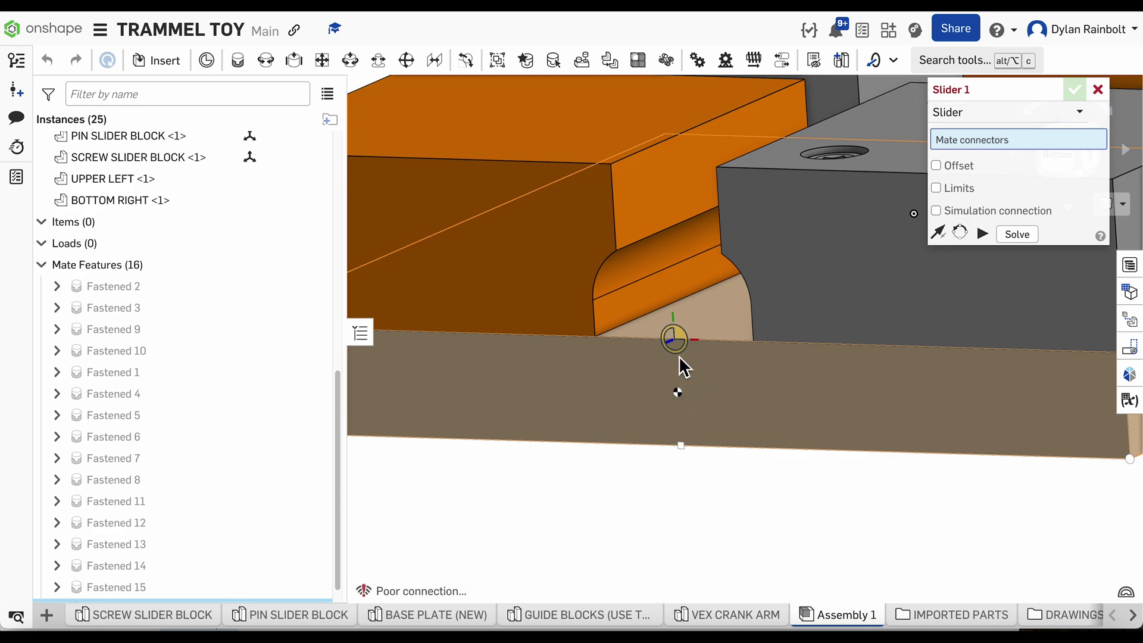
{"action": "mouse_move", "coordinate": [678, 353]}
{"action": "right_mouse_down"}
{"action": "mouse_move", "coordinate": [702, 349]}
{"action": "mouse_move", "coordinate": [683, 352]}
{"action": "right_mouse_up"}
{"action": "left_click", "coordinate": [679, 351]}
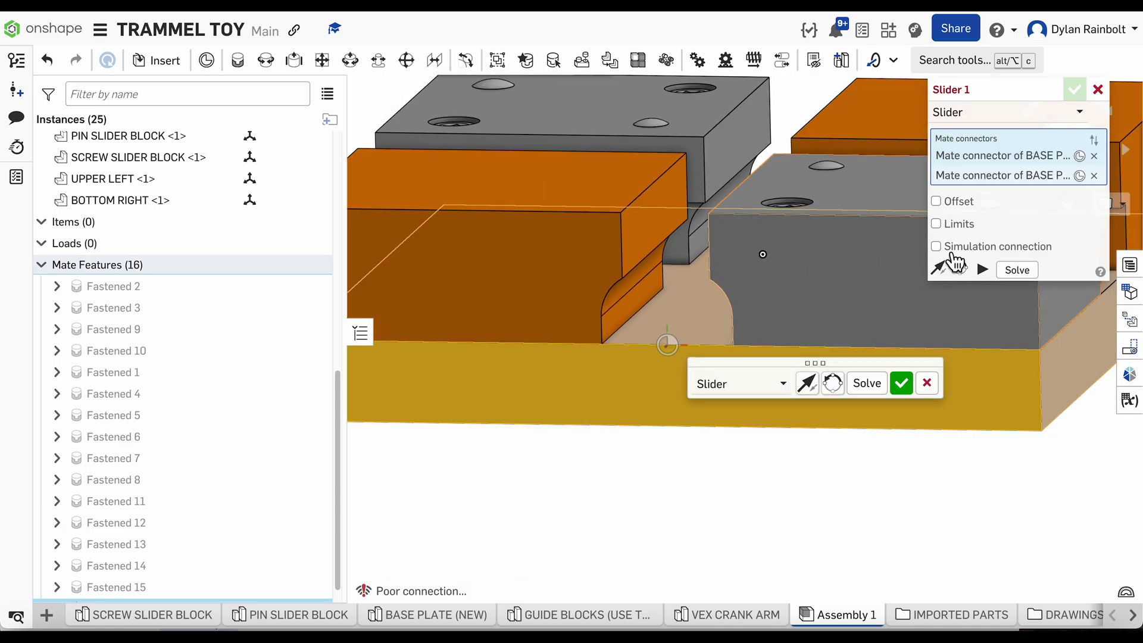
{"action": "left_click", "coordinate": [1095, 176]}
Add a Slider mate connector at the midpoint of the bottom edge of the pin slider block's flat end face
{"action": "scroll", "coordinate": [490, 450], "scroll_direction": "down", "scroll_amount": 5}
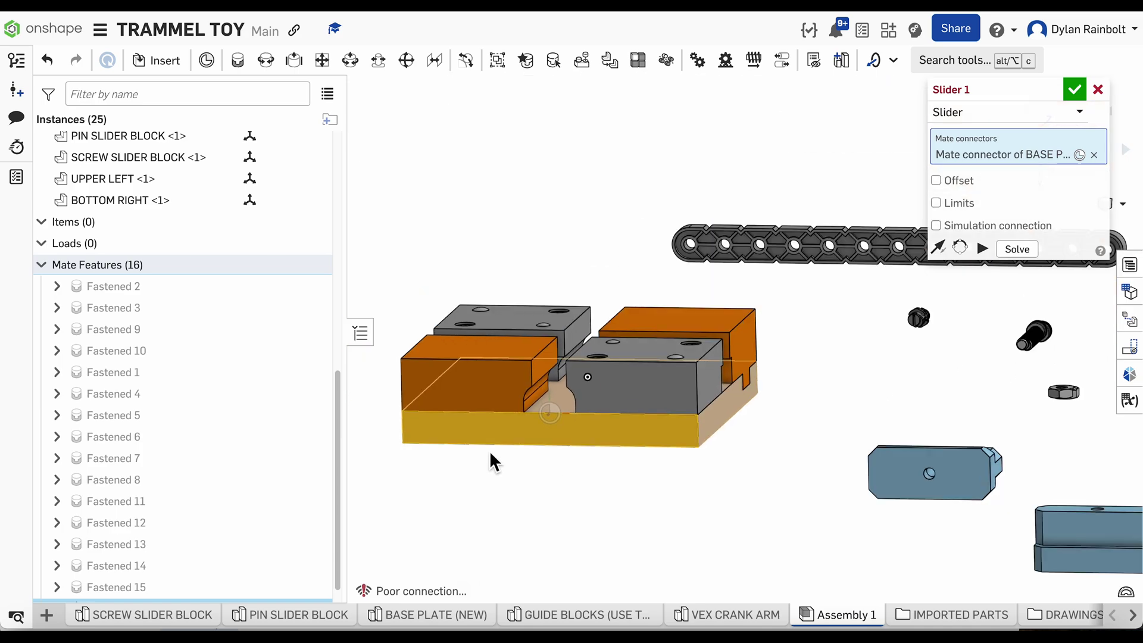
{"action": "scroll", "coordinate": [822, 489], "scroll_direction": "up", "scroll_amount": 10}
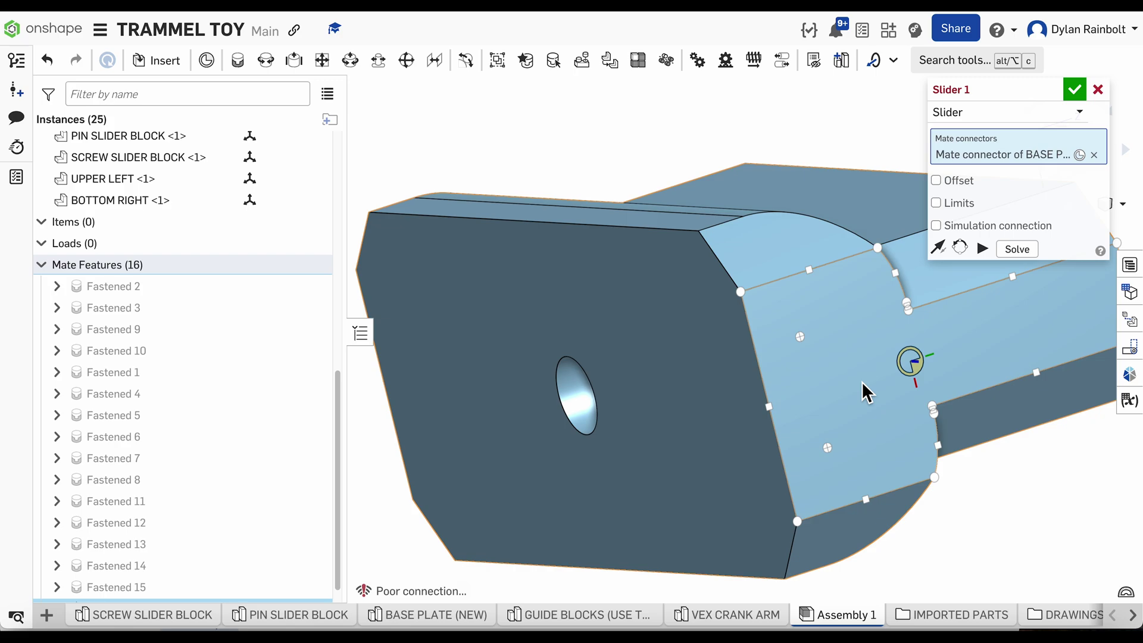
{"action": "left_click", "coordinate": [771, 408]}
Try flipping the Slider mate's primary axis, then remove the second connector and pull the pin slider block clear of the base plate
{"action": "scroll", "coordinate": [834, 381], "scroll_direction": "down", "scroll_amount": 8}
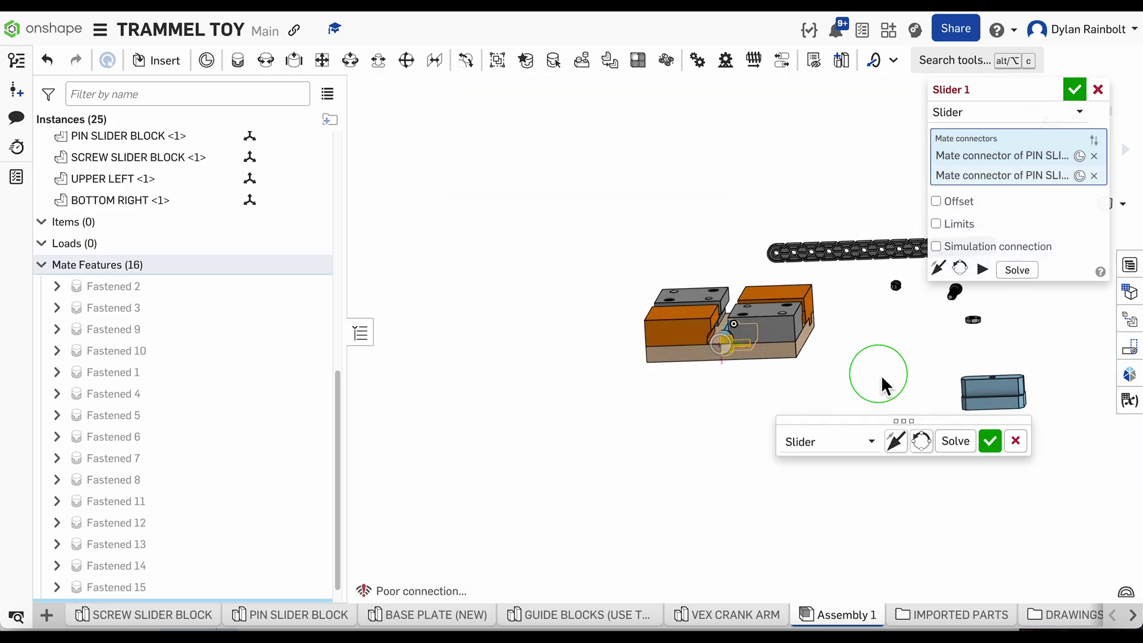
{"action": "scroll", "coordinate": [807, 375], "scroll_direction": "up", "scroll_amount": 10}
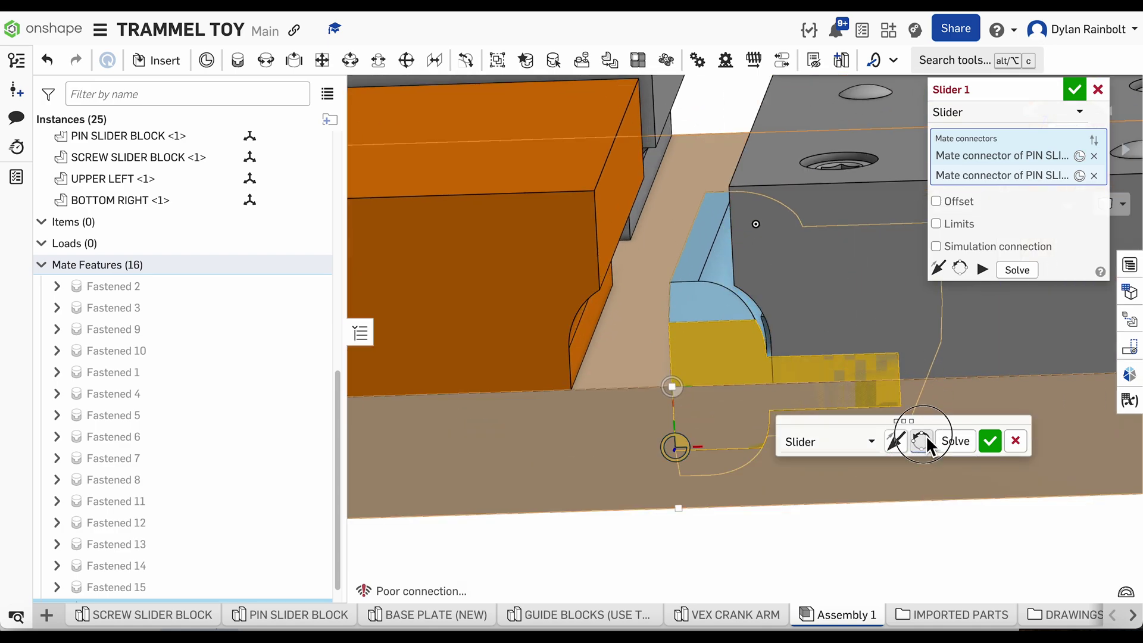
{"action": "left_click", "coordinate": [899, 445]}
{"action": "scroll", "coordinate": [838, 310], "scroll_direction": "down", "scroll_amount": 8}
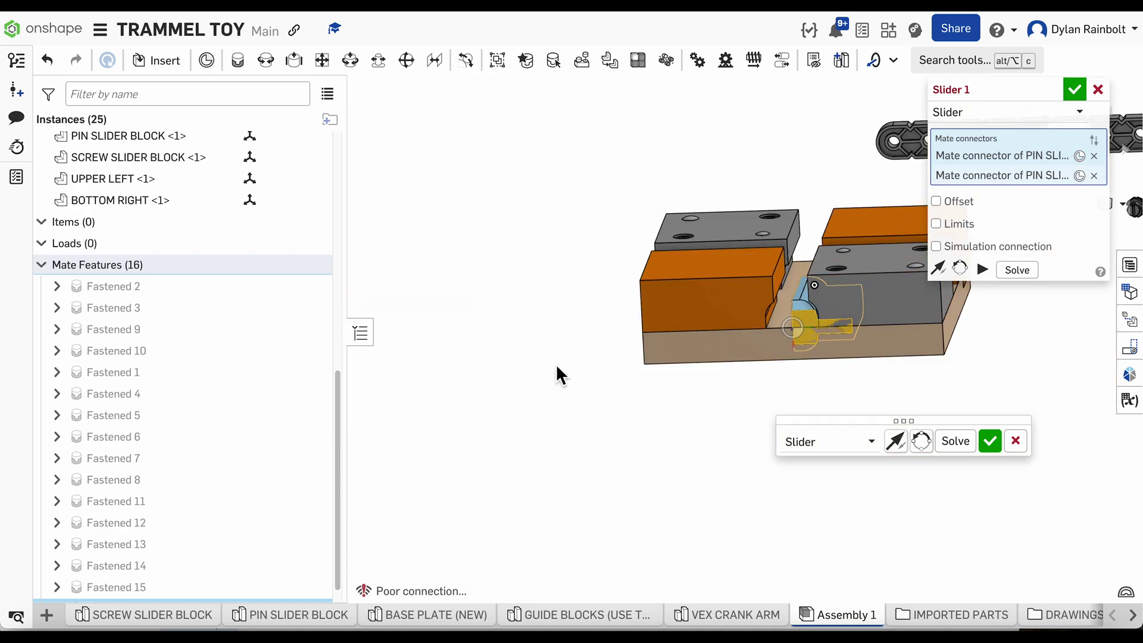
{"action": "scroll", "coordinate": [726, 354], "scroll_direction": "up", "scroll_amount": 6}
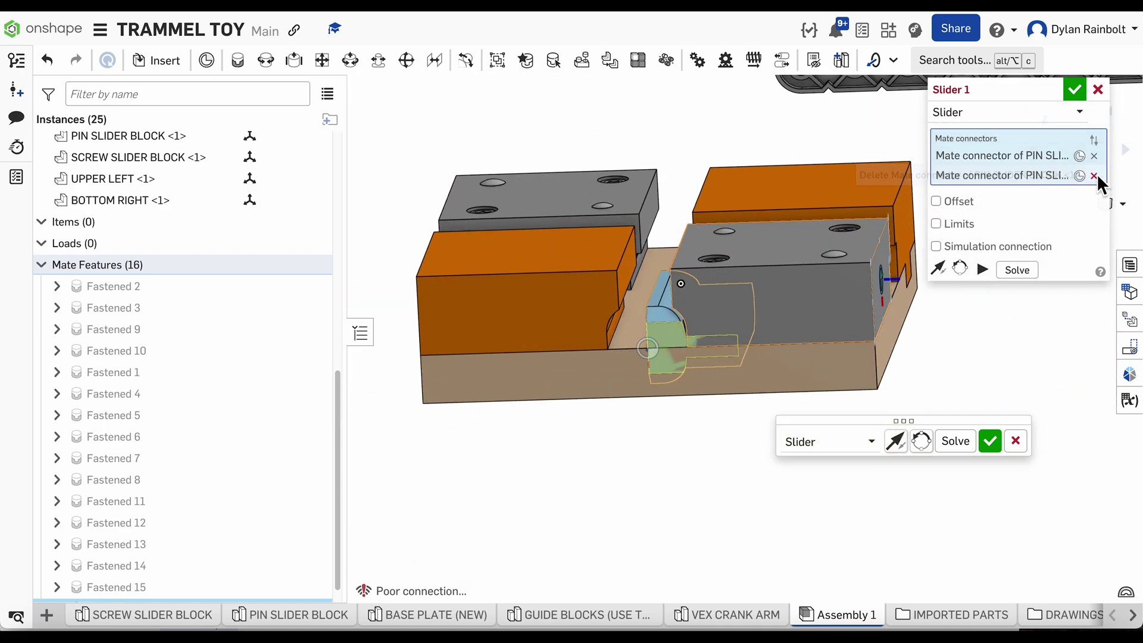
{"action": "left_click", "coordinate": [1094, 175]}
{"action": "left_click_drag", "start_coordinate": [673, 327], "coordinate": [780, 565]}
Choose the base plate's top edge midpoint in the channel as the second connector, and rotate the pin slider block upright
{"action": "scroll", "coordinate": [651, 371], "scroll_direction": "up", "scroll_amount": 3}
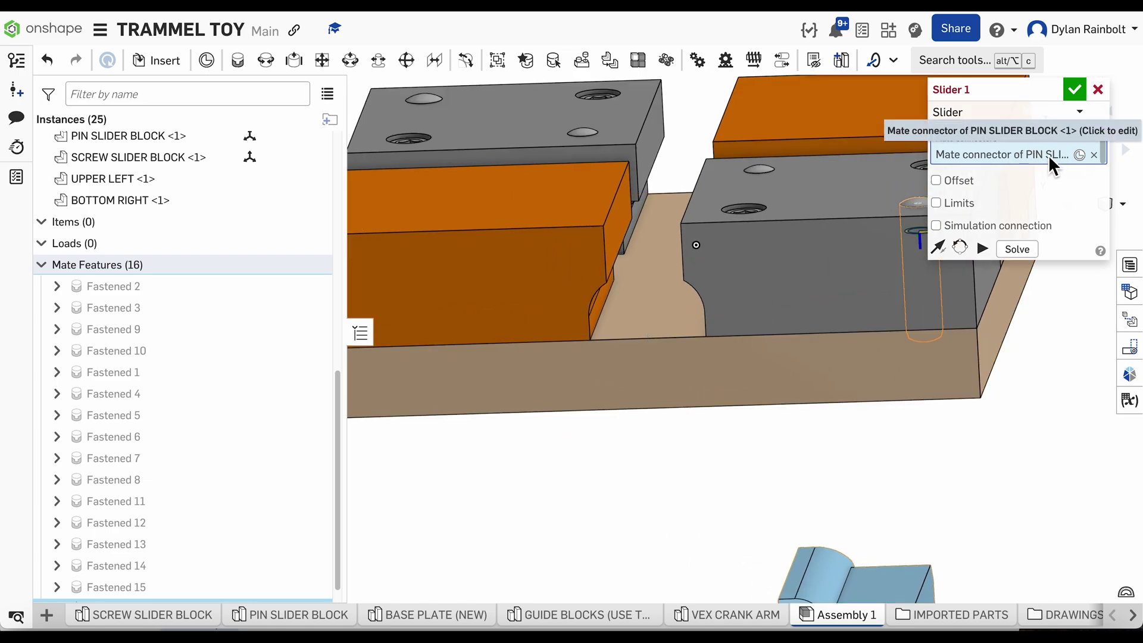
{"action": "scroll", "coordinate": [766, 351], "scroll_direction": "down", "scroll_amount": 3}
{"action": "scroll", "coordinate": [715, 368], "scroll_direction": "up", "scroll_amount": 3}
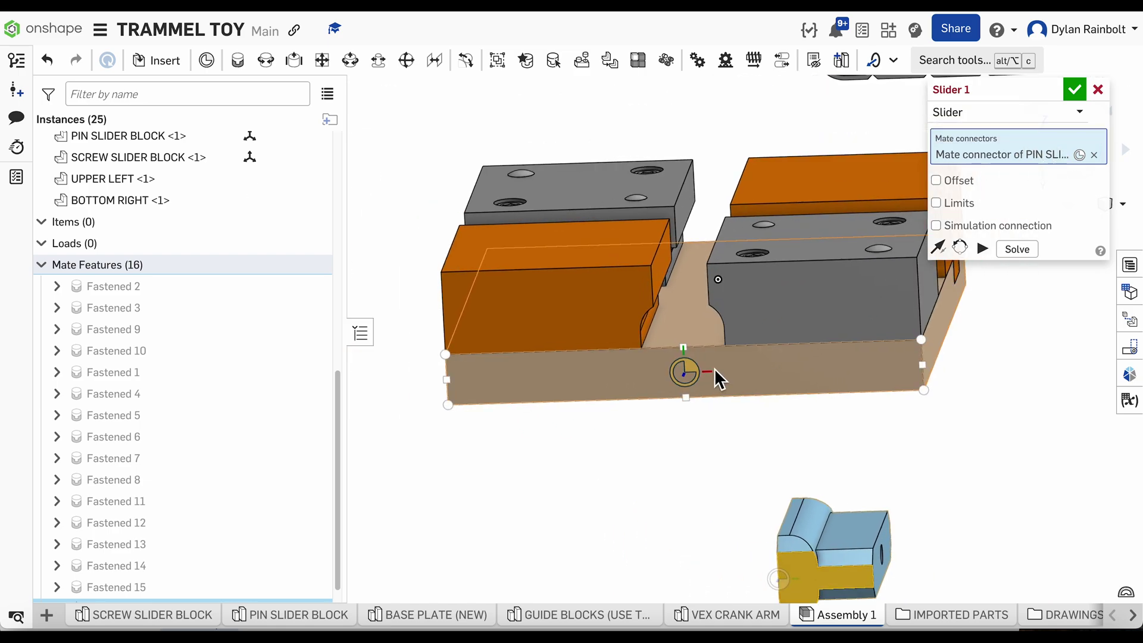
{"action": "left_click", "coordinate": [673, 339]}
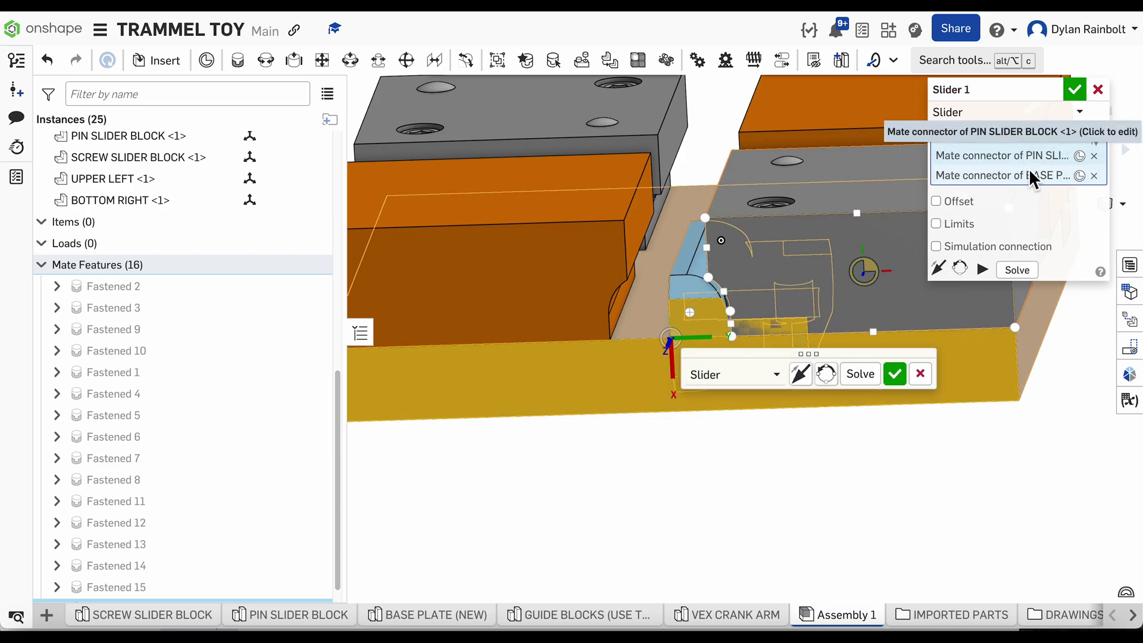
{"action": "left_click", "coordinate": [833, 374]}
{"action": "scroll", "coordinate": [658, 278], "scroll_direction": "down", "scroll_amount": 4}
{"action": "right_click_drag", "start_coordinate": [781, 297], "coordinate": [829, 267]}
Animate the pin slider block's travel along the channel, and commit the Slider mate
{"action": "left_click", "coordinate": [982, 272]}
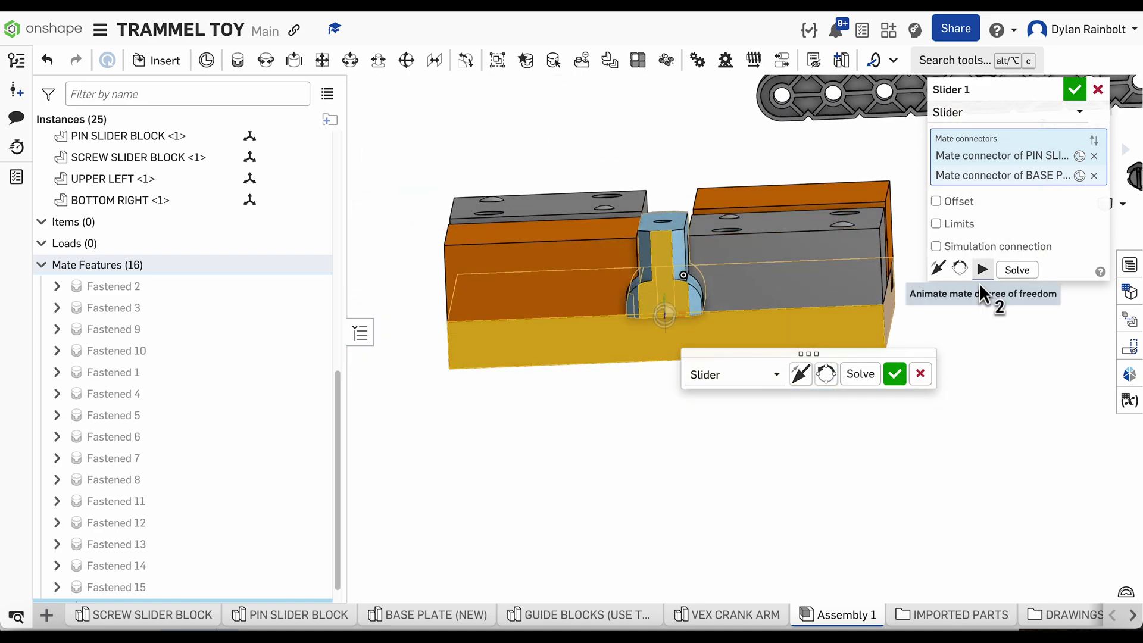
{"action": "scroll", "coordinate": [513, 445], "scroll_direction": "down", "scroll_amount": 3}
{"action": "right_click_drag", "start_coordinate": [513, 444], "coordinate": [724, 500]}
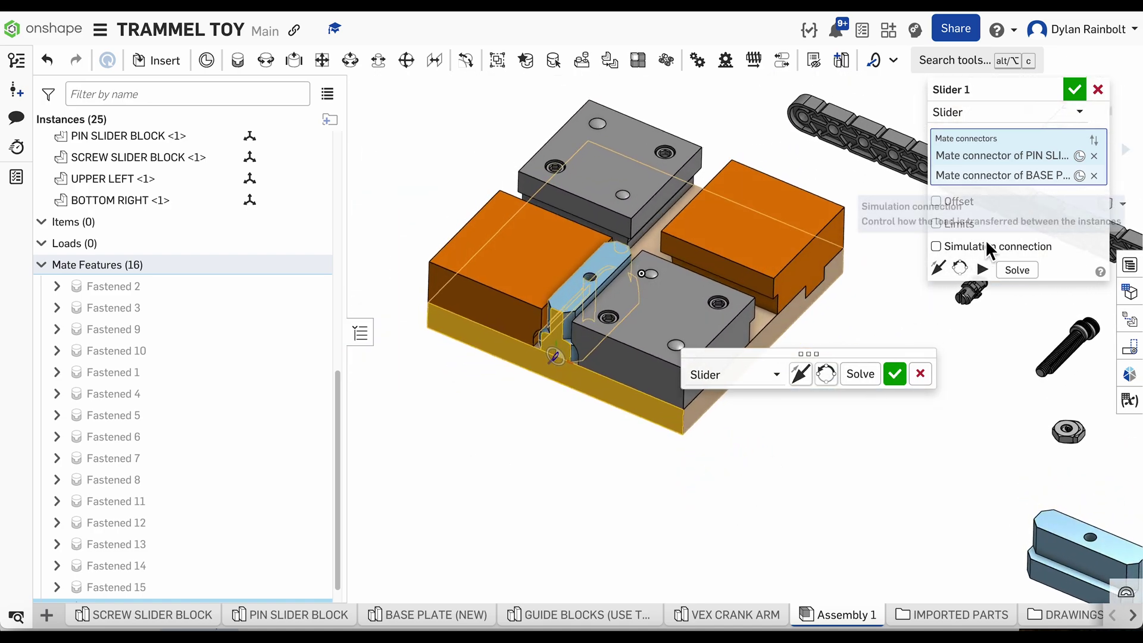
{"action": "left_click", "coordinate": [984, 270]}
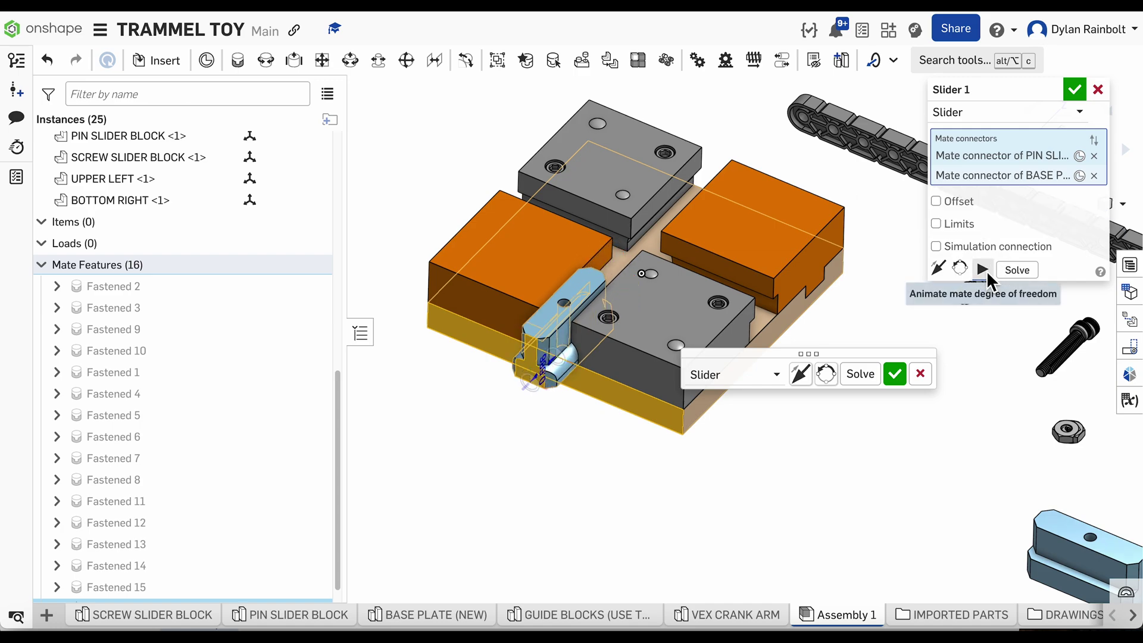
{"action": "left_click", "coordinate": [1075, 89]}
Start a second Slider mate with its first connector at the midpoint of the base plate's top edge in the other channel
{"action": "scroll", "coordinate": [633, 299], "scroll_direction": "down", "scroll_amount": 3}
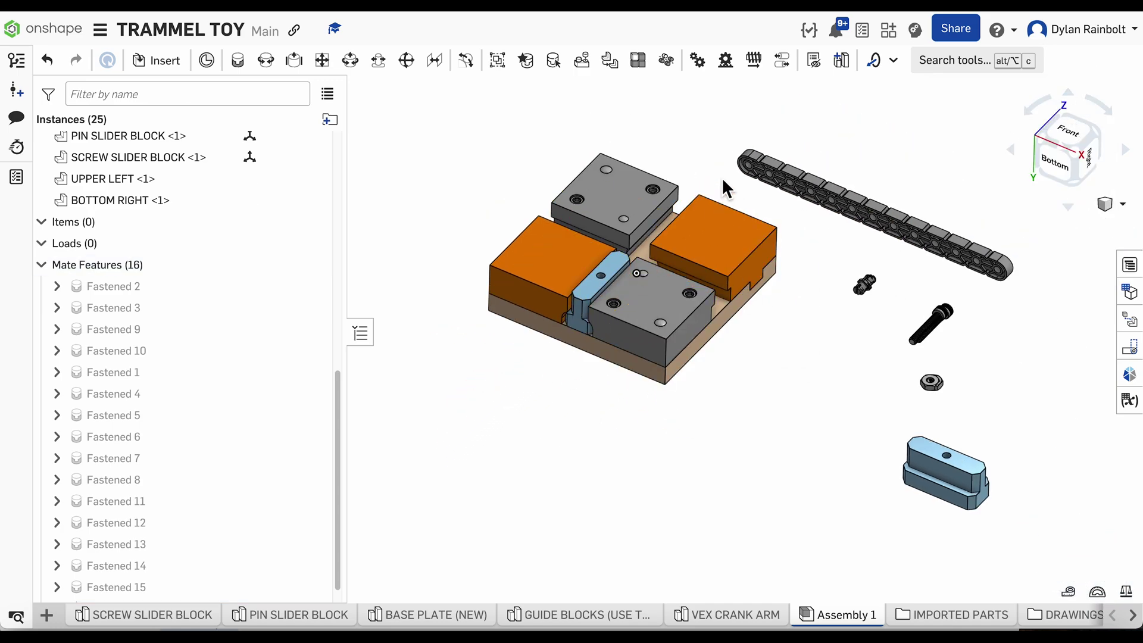
{"action": "right_click_drag", "start_coordinate": [852, 365], "coordinate": [796, 376]}
{"action": "left_click", "coordinate": [294, 60]}
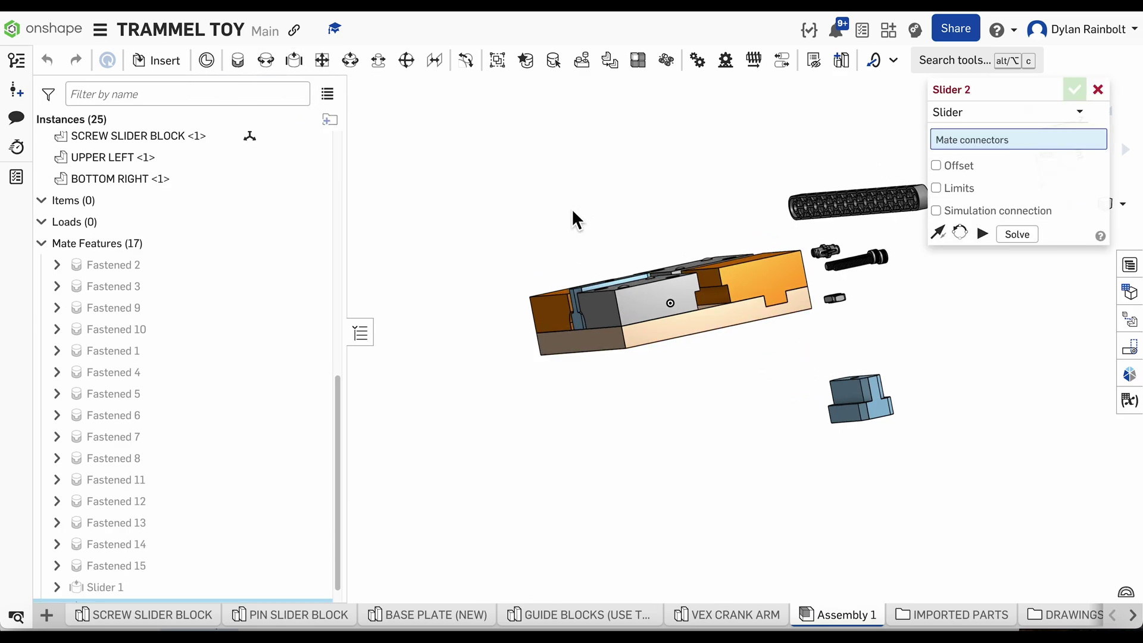
{"action": "right_click_drag", "start_coordinate": [542, 209], "coordinate": [595, 256]}
{"action": "scroll", "coordinate": [744, 307], "scroll_direction": "up", "scroll_amount": 8}
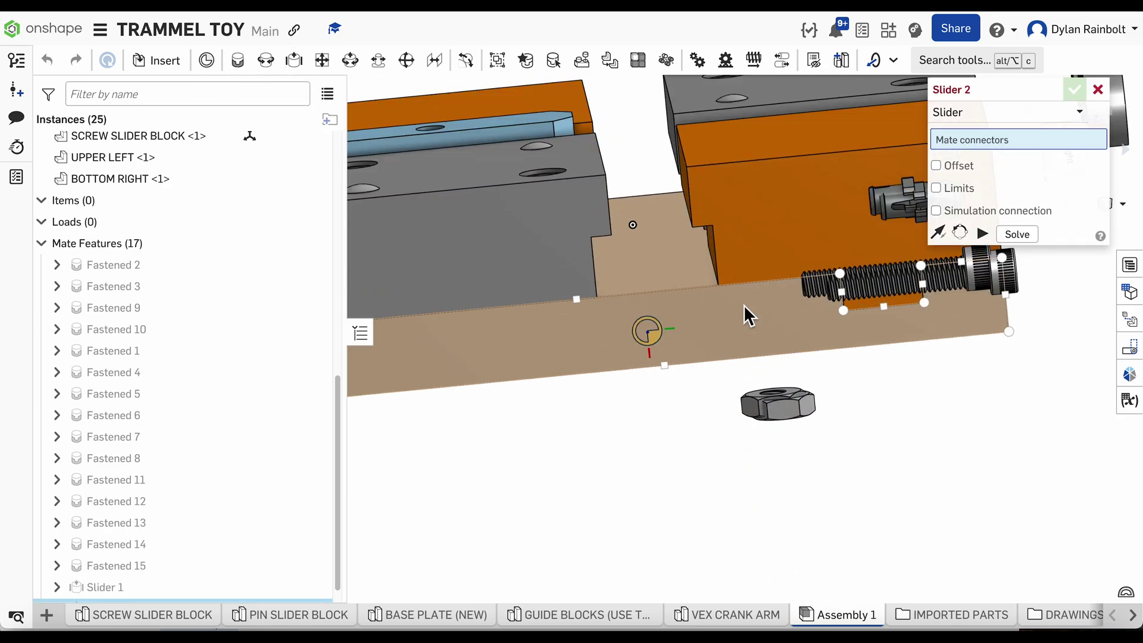
{"action": "scroll", "coordinate": [648, 335], "scroll_direction": "down", "scroll_amount": 3}
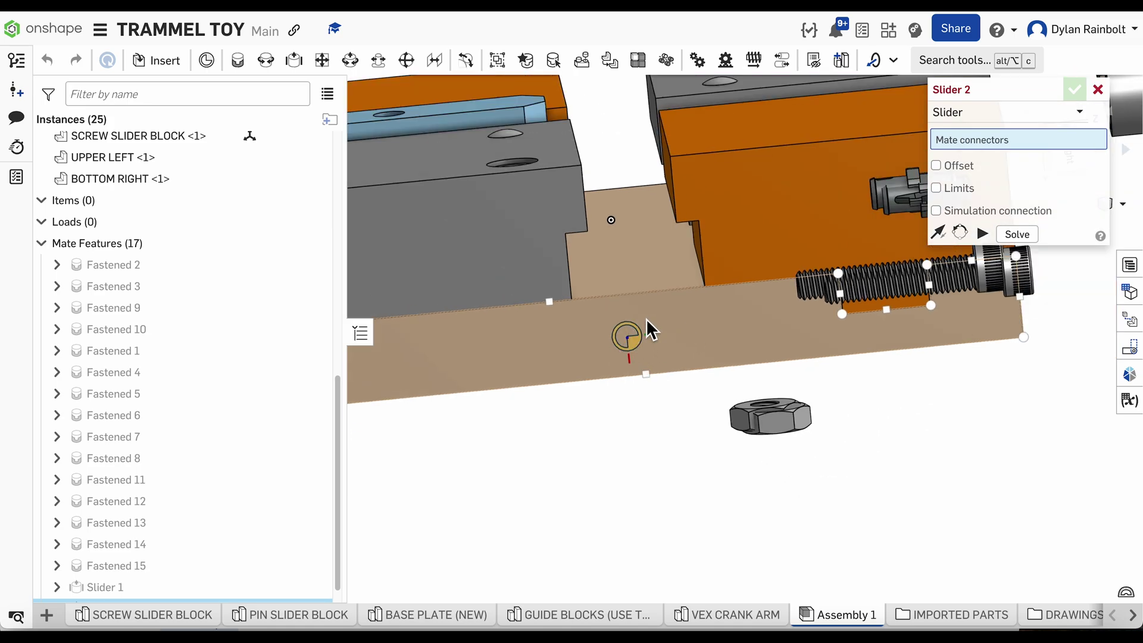
{"action": "scroll", "coordinate": [649, 334], "scroll_direction": "down", "scroll_amount": 5}
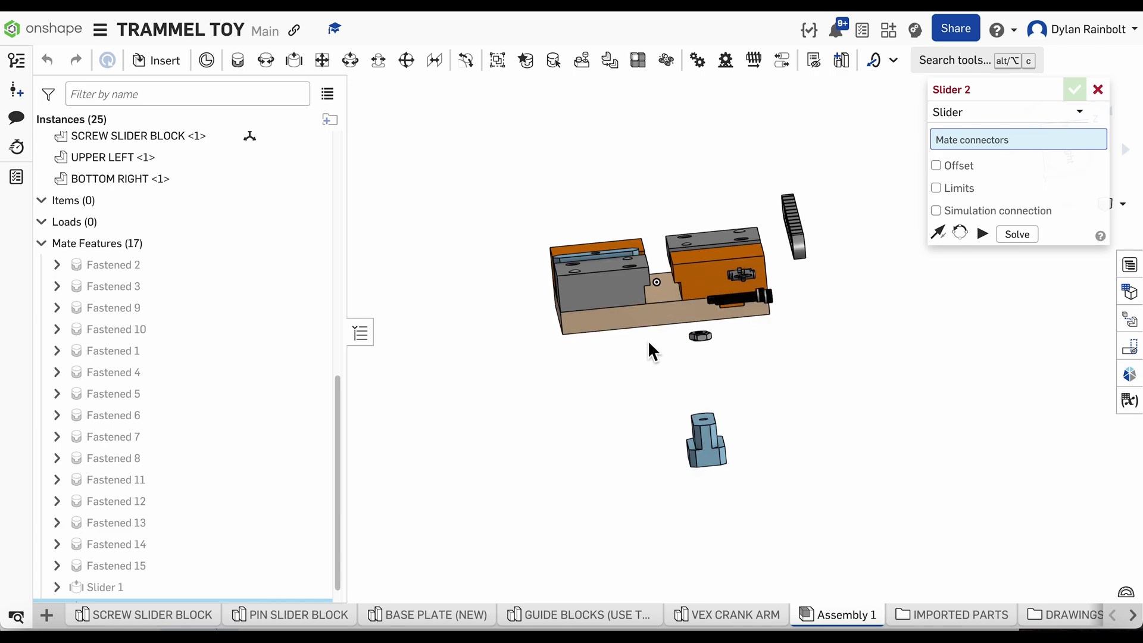
{"action": "right_click_drag", "start_coordinate": [648, 340], "coordinate": [803, 336]}
{"action": "scroll", "coordinate": [731, 324], "scroll_direction": "up", "scroll_amount": 5}
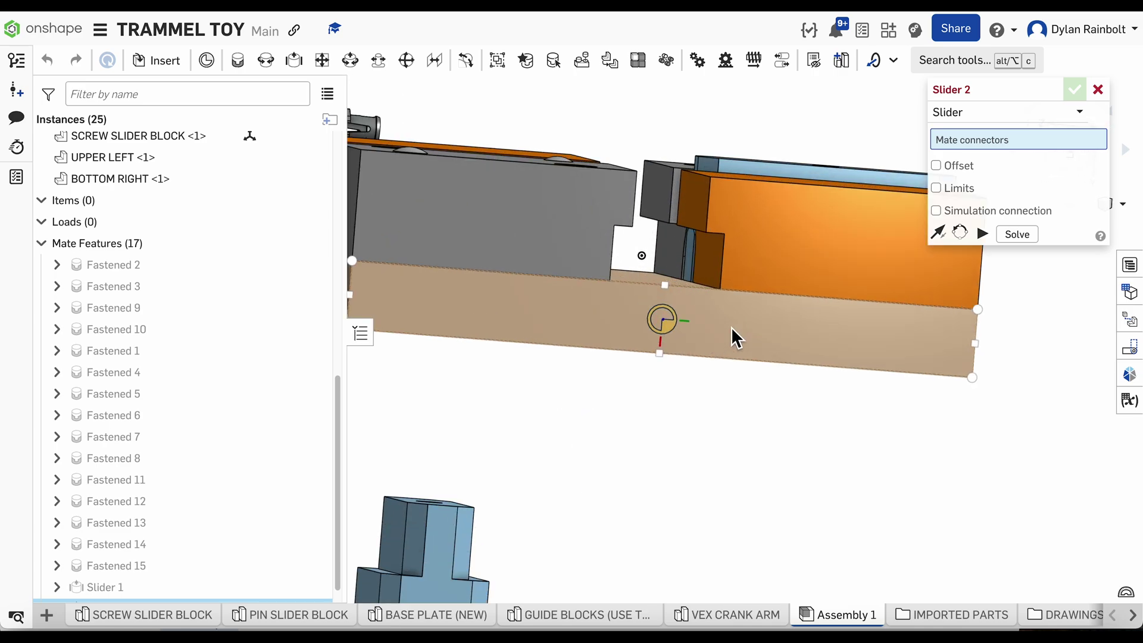
{"action": "scroll", "coordinate": [729, 327], "scroll_direction": "up", "scroll_amount": 1}
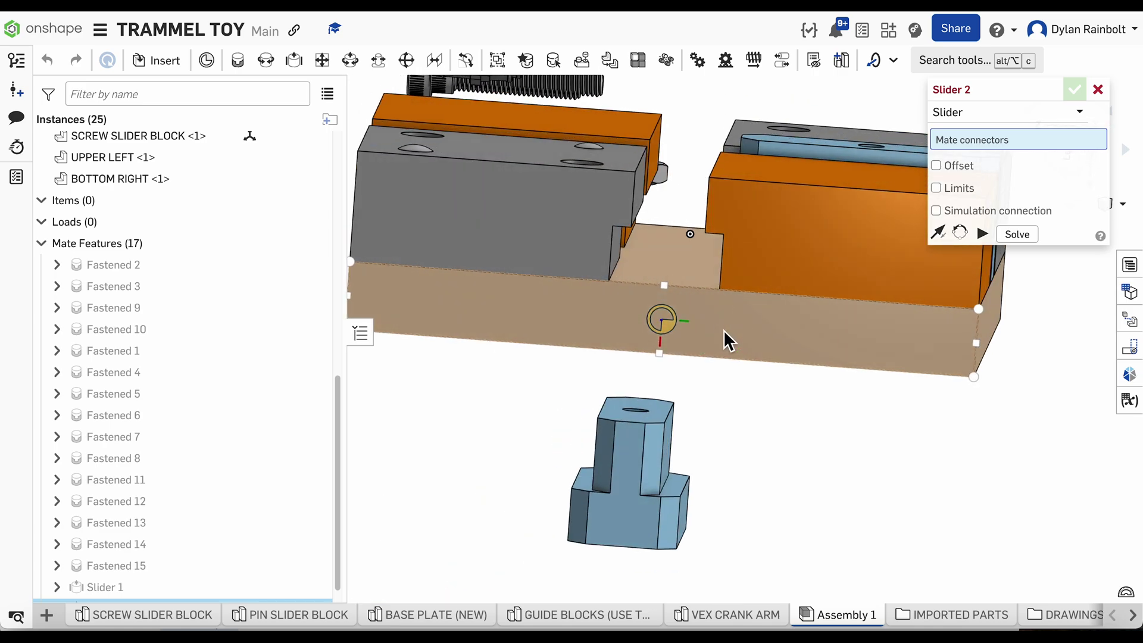
{"action": "left_click", "coordinate": [668, 295]}
Choose the midpoint of the bottom edge of the screw slider block's flat end face as the second connector
{"action": "scroll", "coordinate": [683, 426], "scroll_direction": "down", "scroll_amount": 2}
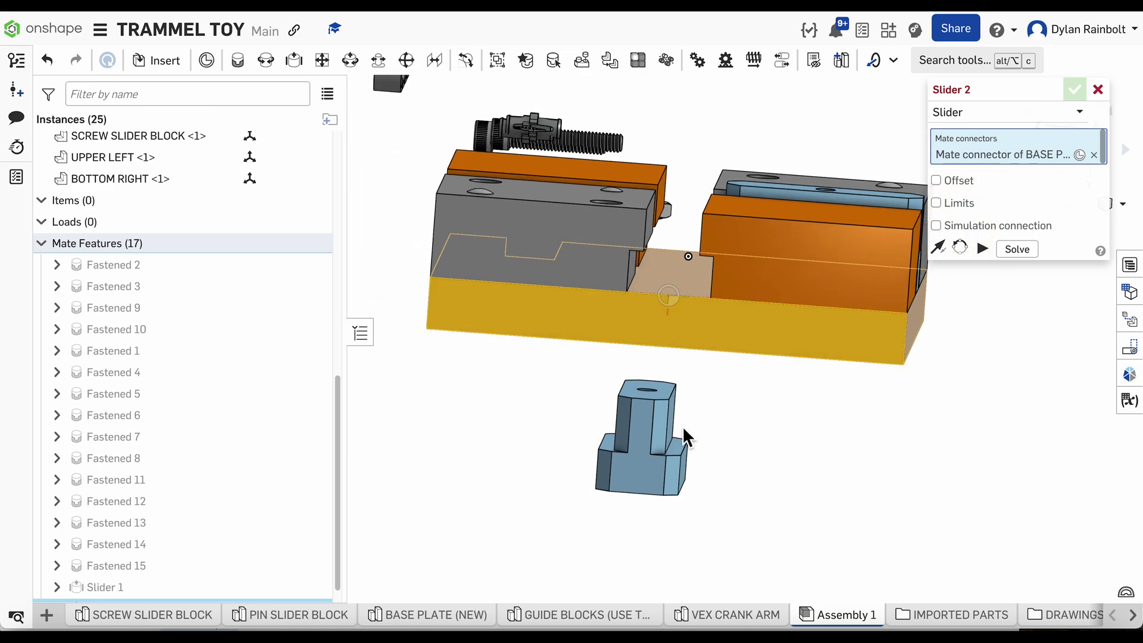
{"action": "scroll", "coordinate": [644, 475], "scroll_direction": "up", "scroll_amount": 3}
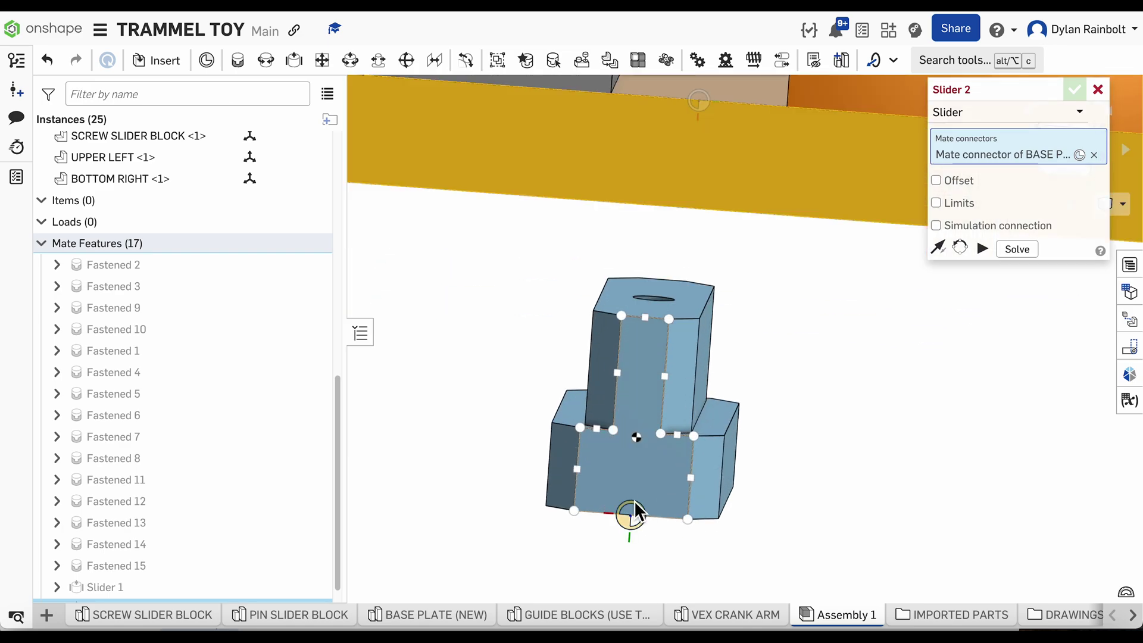
{"action": "left_click", "coordinate": [634, 500]}
Animate the screw slider block's travel along its channel, and commit the Slider mate
{"action": "scroll", "coordinate": [621, 482], "scroll_direction": "down", "scroll_amount": 3}
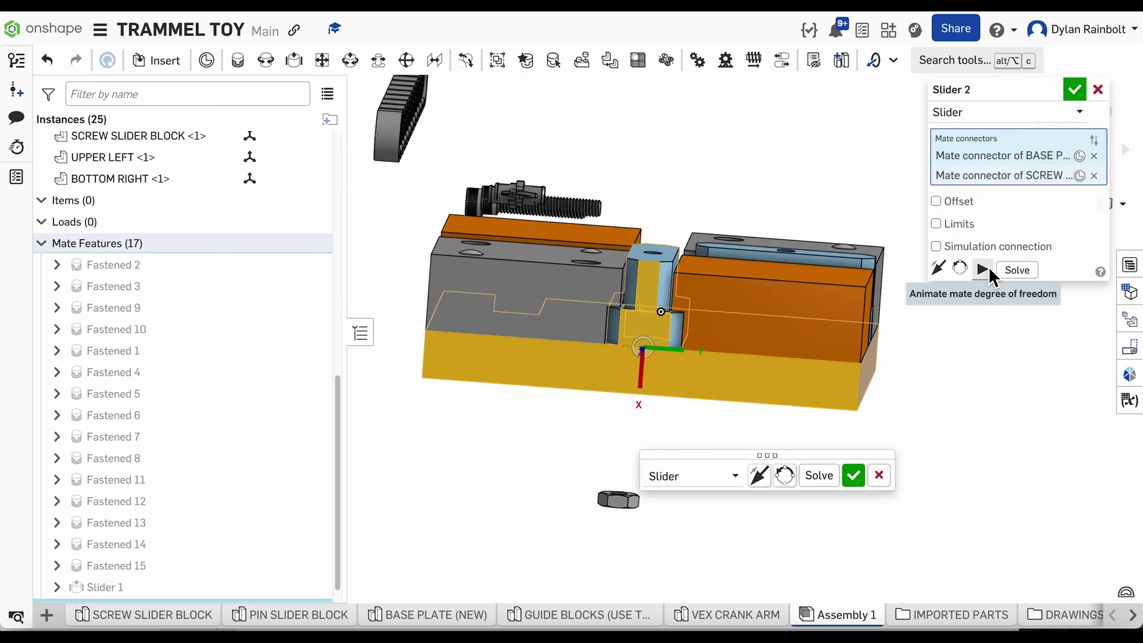
{"action": "scroll", "coordinate": [888, 394], "scroll_direction": "down", "scroll_amount": 3}
{"action": "right_click_drag", "start_coordinate": [956, 370], "coordinate": [931, 393]}
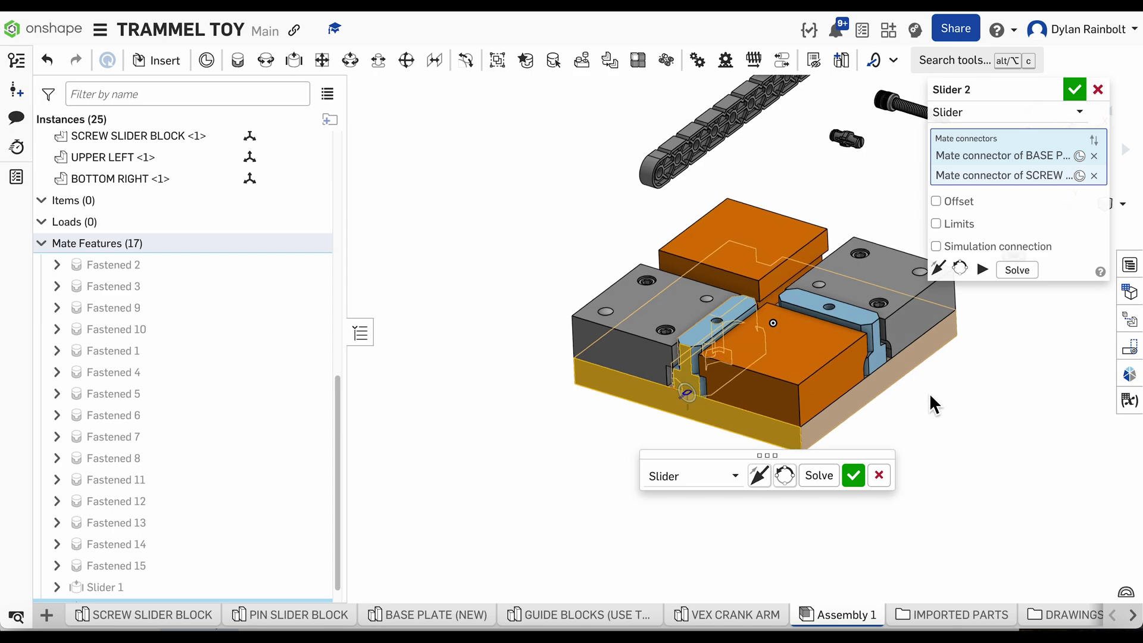
{"action": "left_click", "coordinate": [983, 271]}
{"action": "scroll", "coordinate": [492, 385], "scroll_direction": "down", "scroll_amount": 3}
{"action": "right_click_drag", "start_coordinate": [878, 327], "coordinate": [903, 313]}
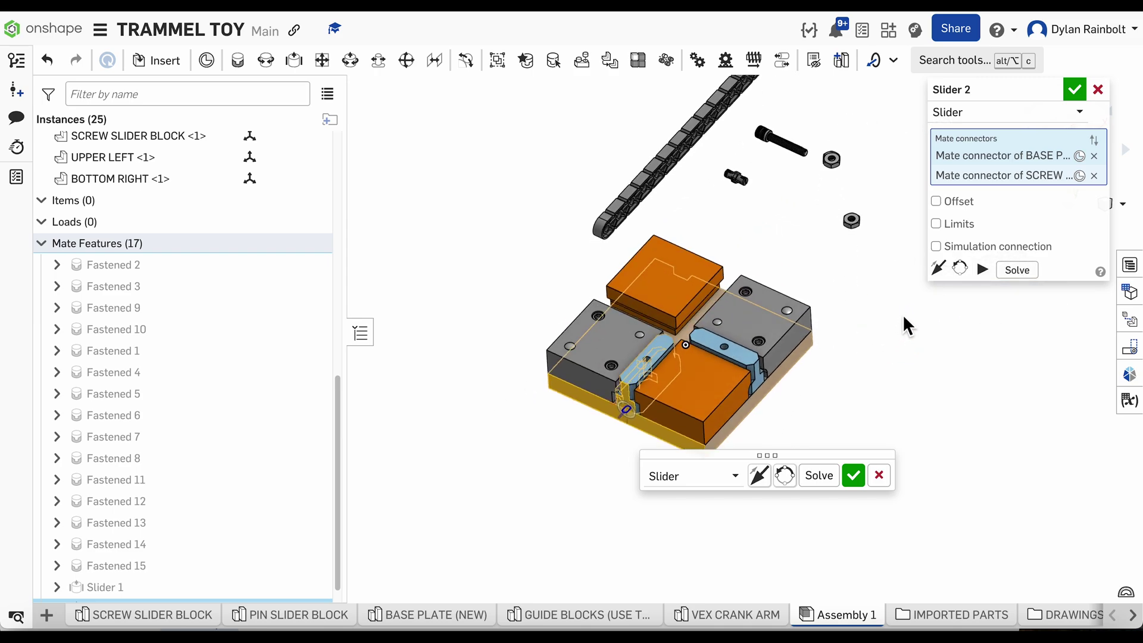
{"action": "left_click", "coordinate": [1072, 94]}
Pull the screw slider block and the pin slider block partway out of their channels
{"action": "left_click", "coordinate": [1106, 206]}
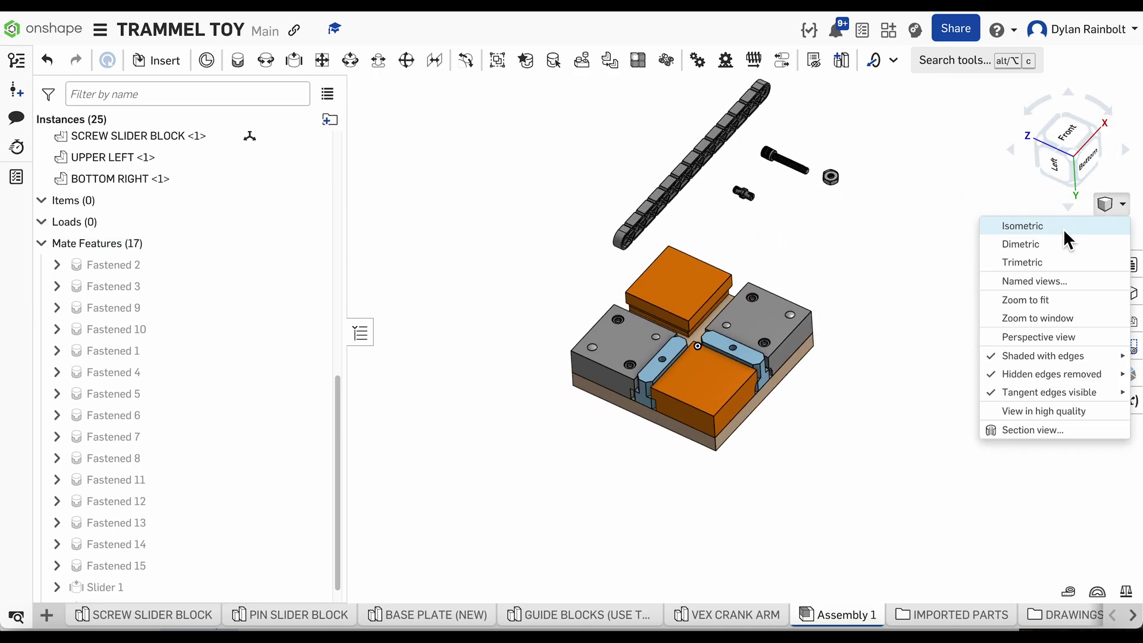
{"action": "left_click", "coordinate": [1023, 226]}
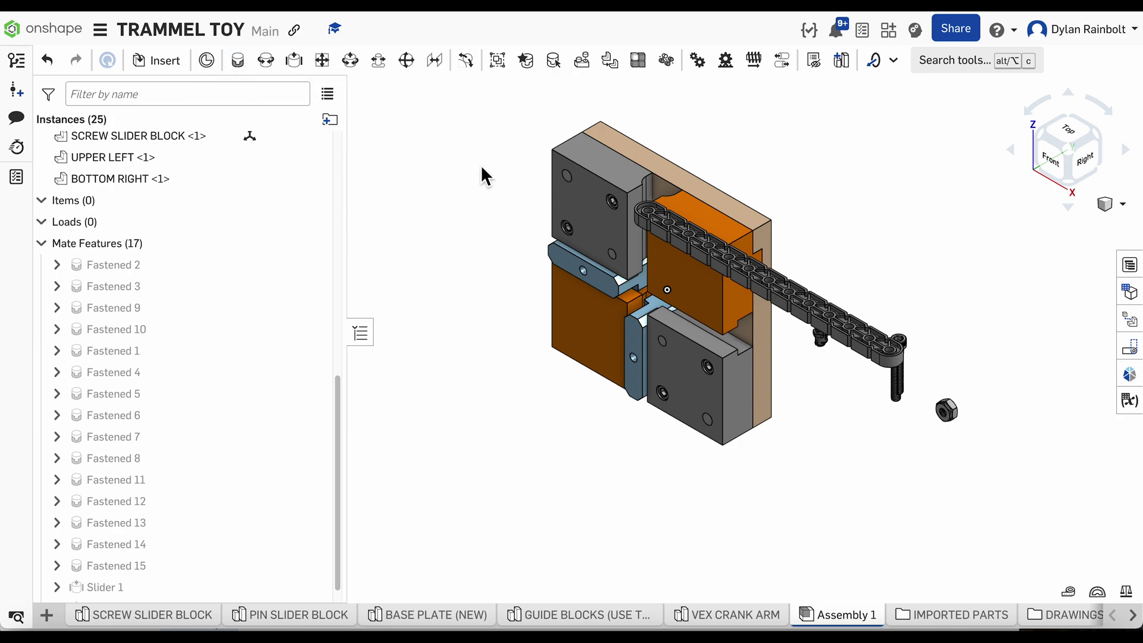
{"action": "right_click_drag", "start_coordinate": [485, 302], "coordinate": [513, 262]}
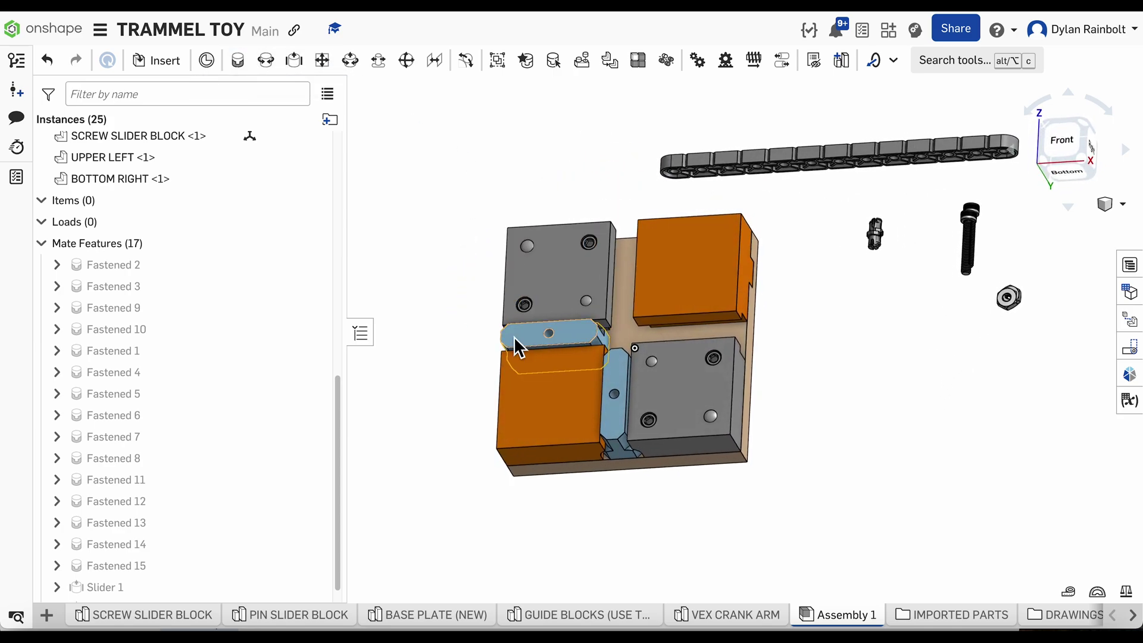
{"action": "left_click_drag", "start_coordinate": [516, 347], "coordinate": [486, 343]}
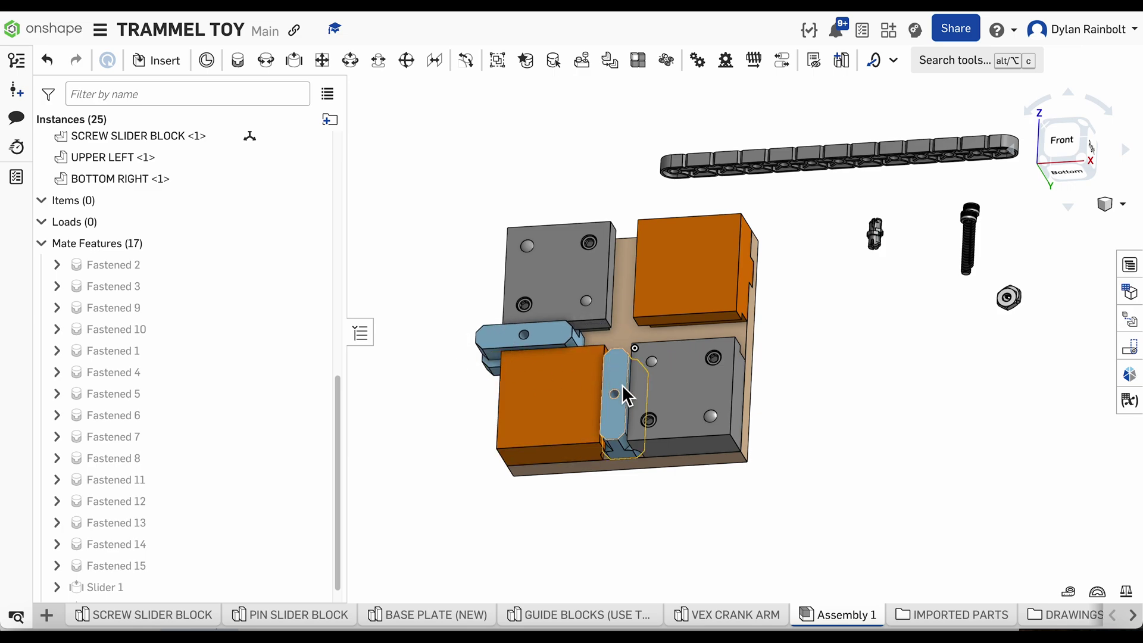
{"action": "left_click_drag", "start_coordinate": [627, 396], "coordinate": [619, 476]}
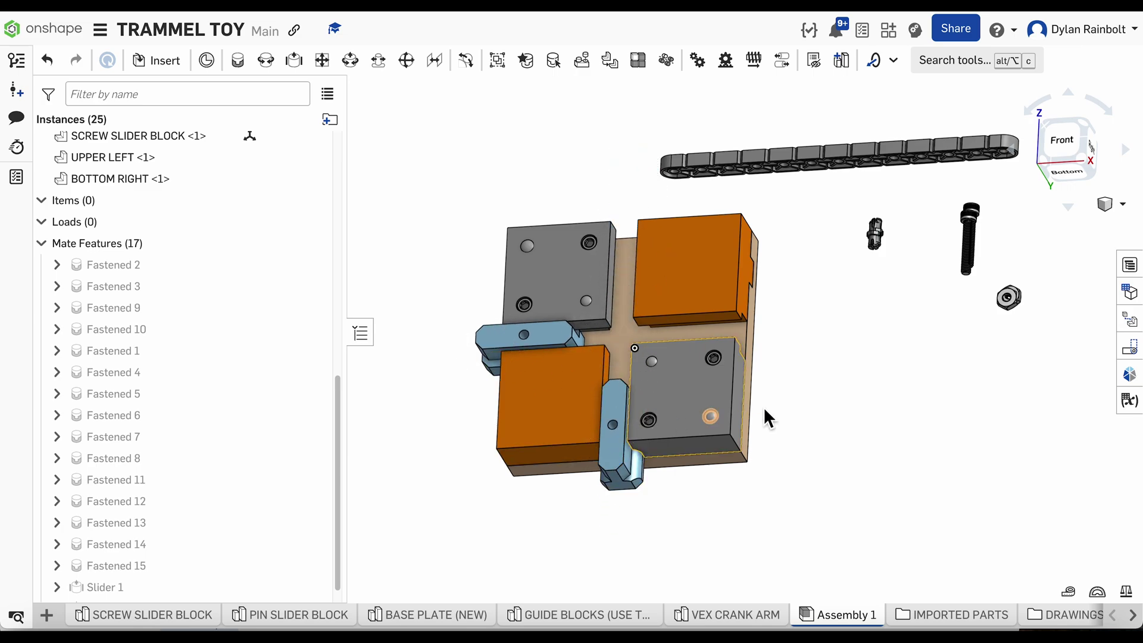
{"action": "right_click_drag", "start_coordinate": [821, 393], "coordinate": [888, 336]}
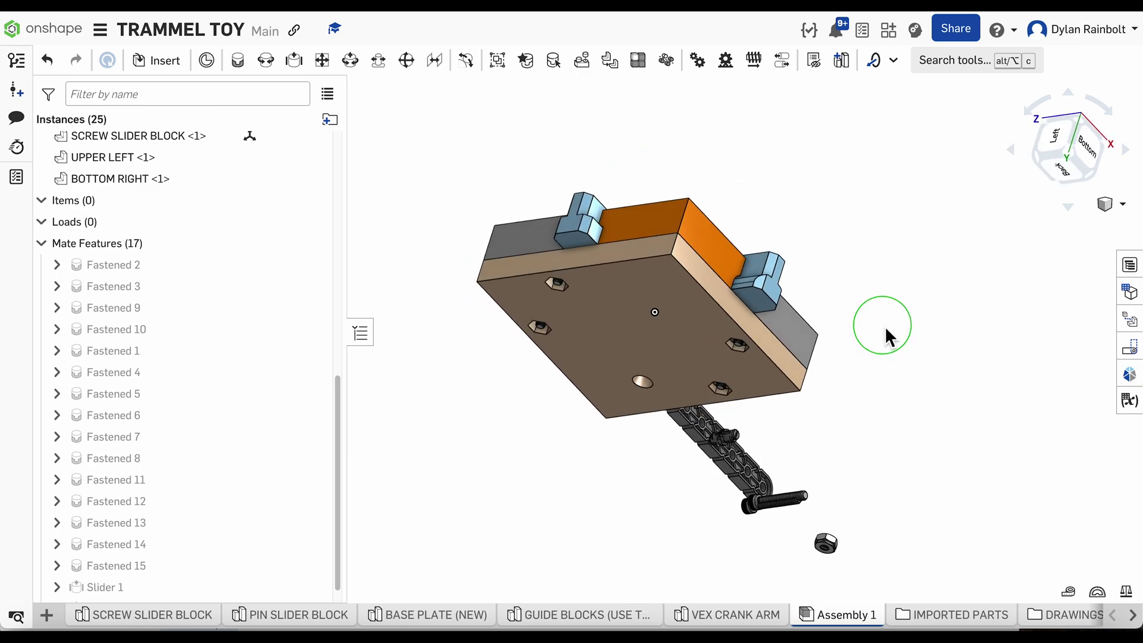
{"action": "key", "text": "shift+7"}
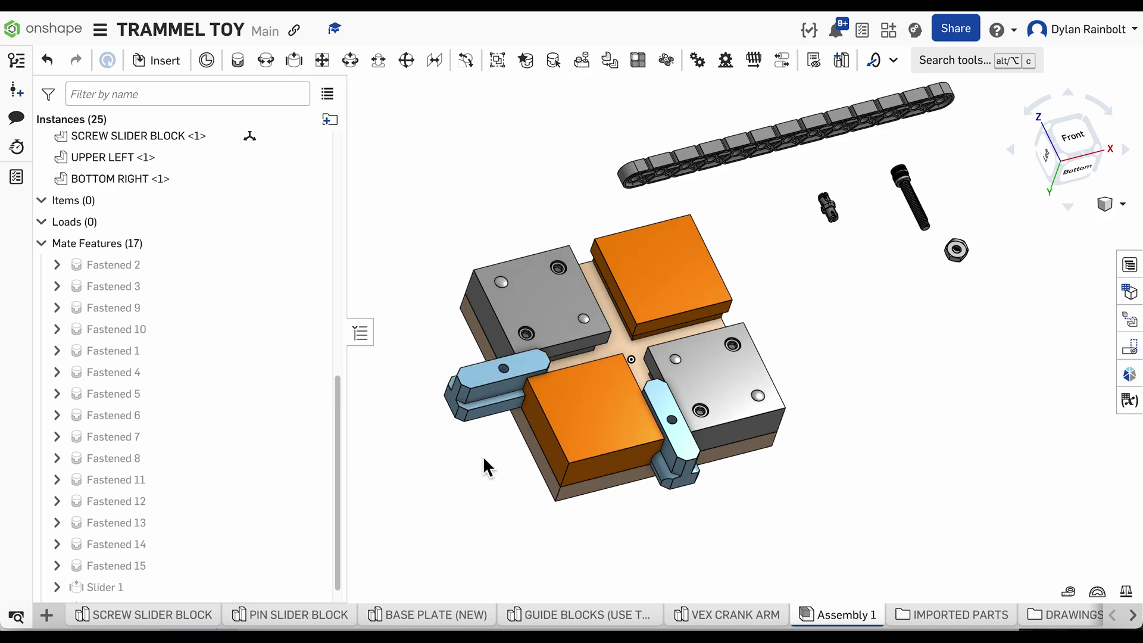
Separate the two overlapping loose socket head screws by moving one toward the connector pin
{"action": "right_click_drag", "start_coordinate": [485, 467], "coordinate": [462, 470]}
{"action": "scroll", "coordinate": [955, 230], "scroll_direction": "up", "scroll_amount": 5}
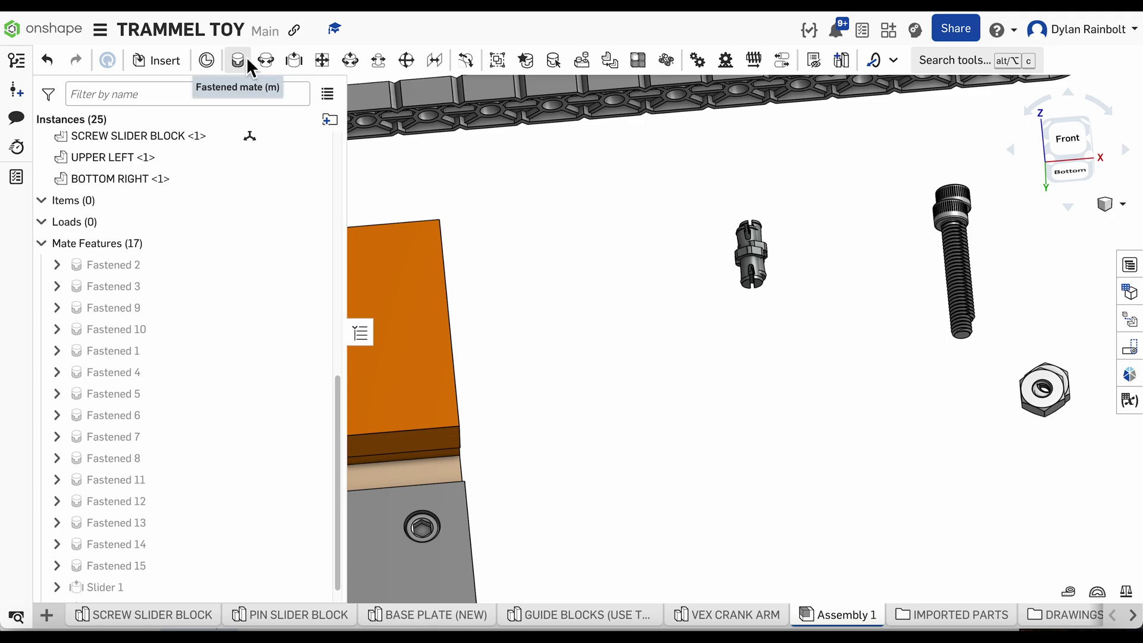
{"action": "scroll", "coordinate": [572, 134], "scroll_direction": "down", "scroll_amount": 3}
{"action": "scroll", "coordinate": [659, 157], "scroll_direction": "down", "scroll_amount": 4}
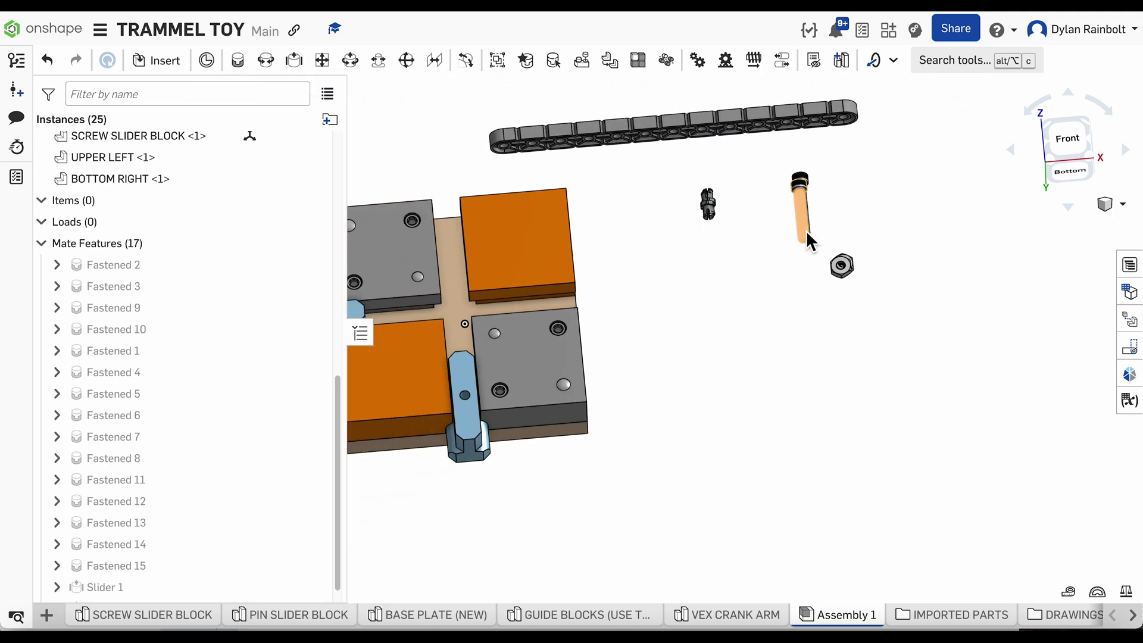
{"action": "scroll", "coordinate": [563, 107], "scroll_direction": "up", "scroll_amount": 3}
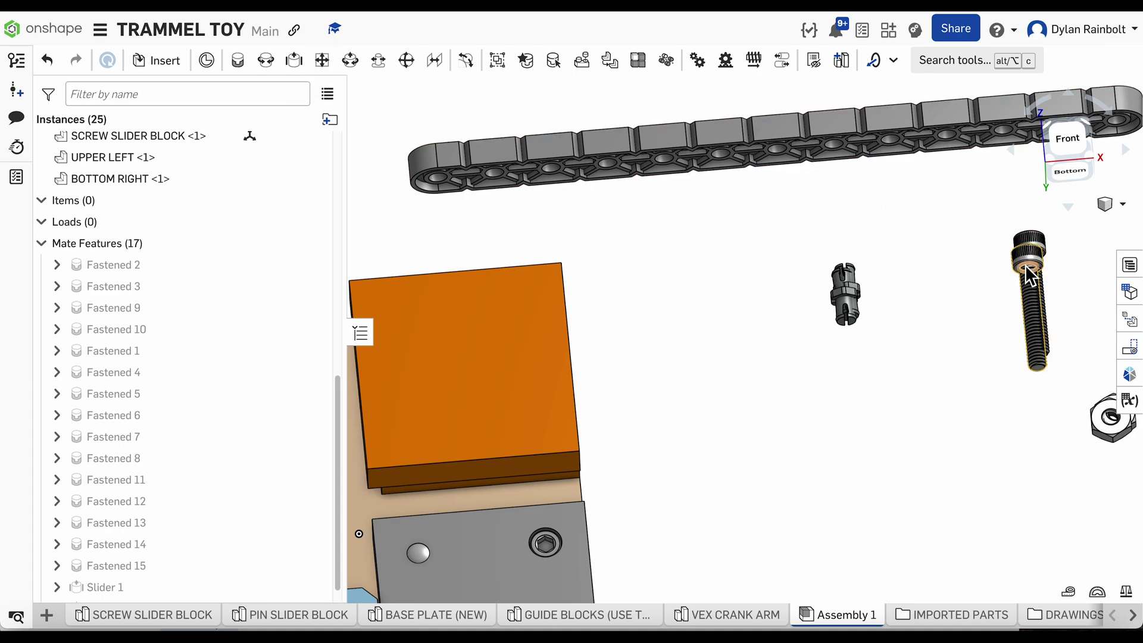
{"action": "left_click_drag", "start_coordinate": [1023, 265], "coordinate": [931, 253]}
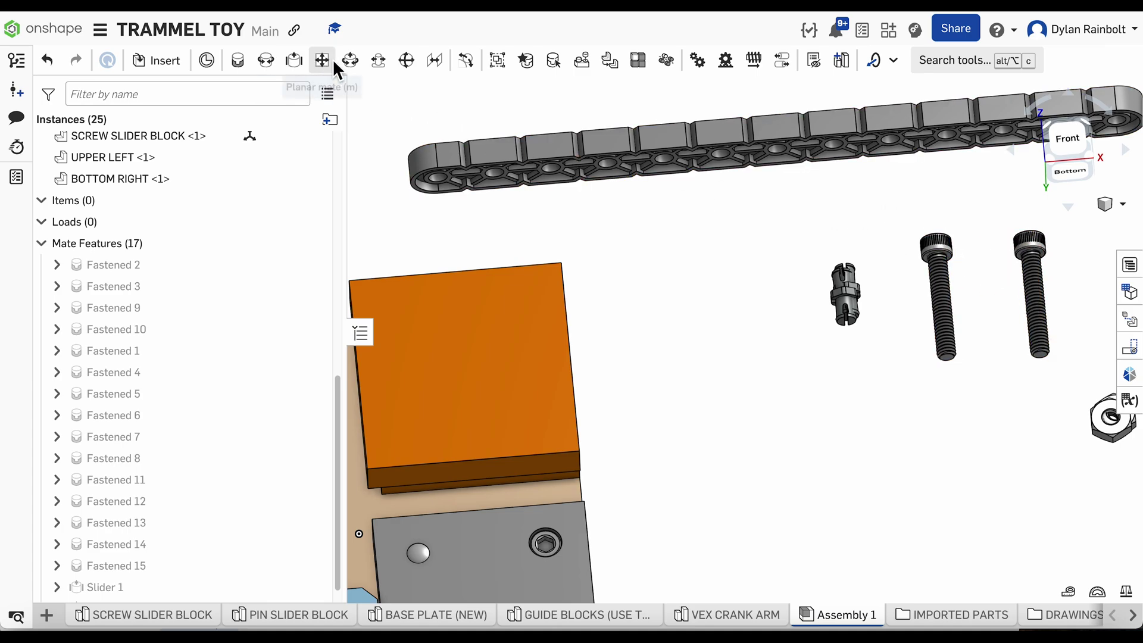
Start a Cylindrical mate with its first connector at the center of the separated 8-32 screw's underside, beneath the head
{"action": "left_click", "coordinate": [356, 60]}
{"action": "scroll", "coordinate": [952, 287], "scroll_direction": "up", "scroll_amount": 5}
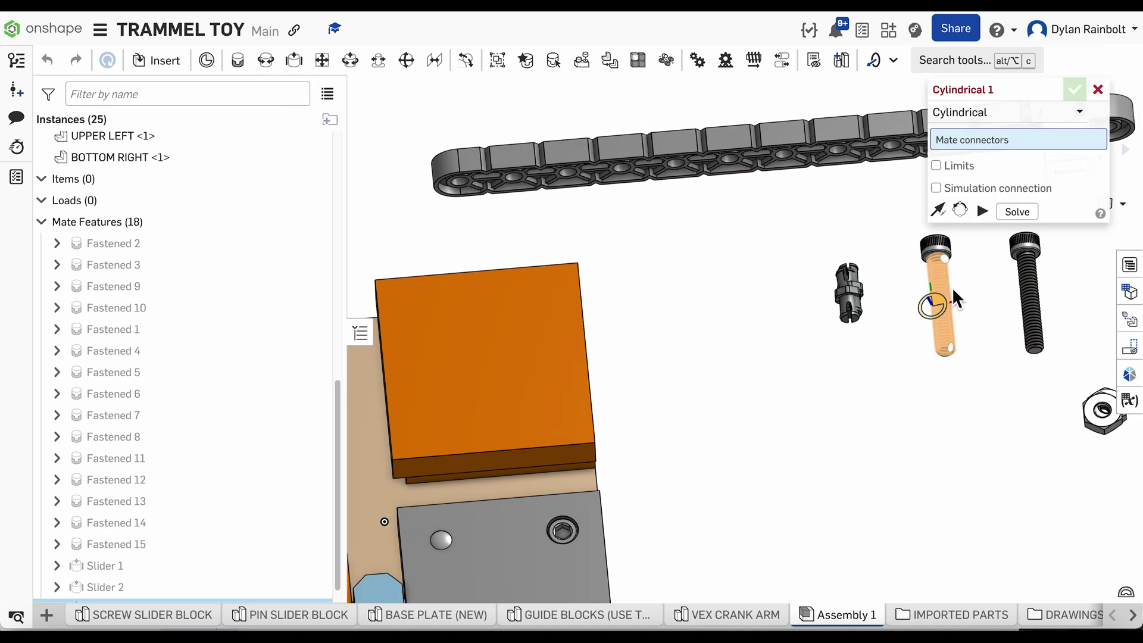
{"action": "scroll", "coordinate": [867, 240], "scroll_direction": "up", "scroll_amount": 2}
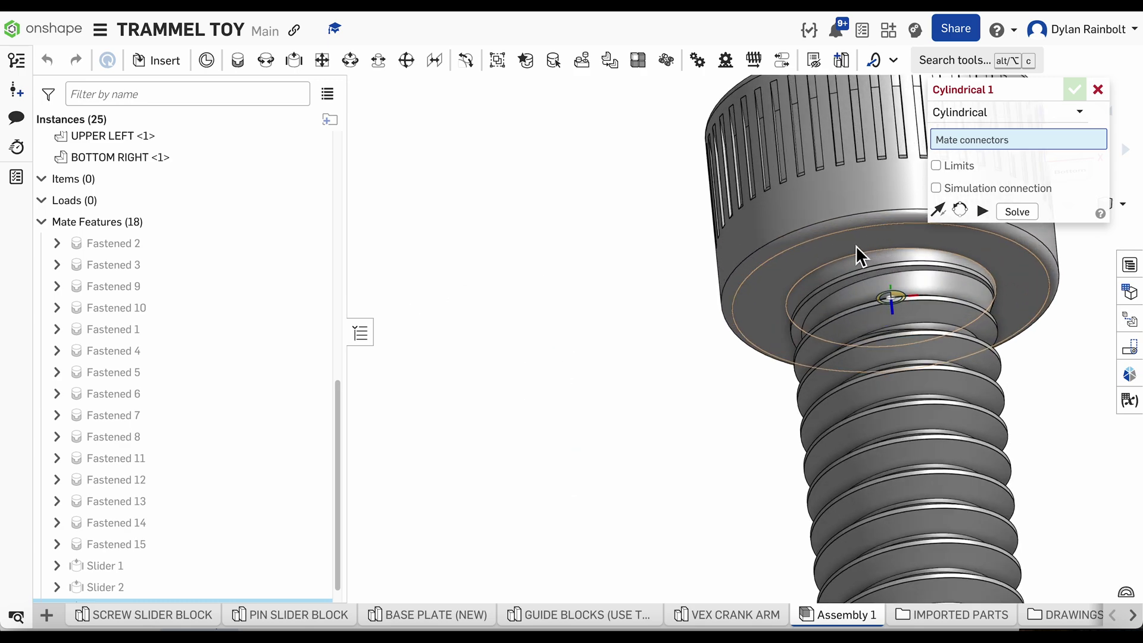
{"action": "left_click", "coordinate": [892, 301]}
{"action": "left_click", "coordinate": [892, 302]}
Choose the center of the hole in the screw slider block's top face as the second connector
{"action": "scroll", "coordinate": [763, 252], "scroll_direction": "down", "scroll_amount": 5}
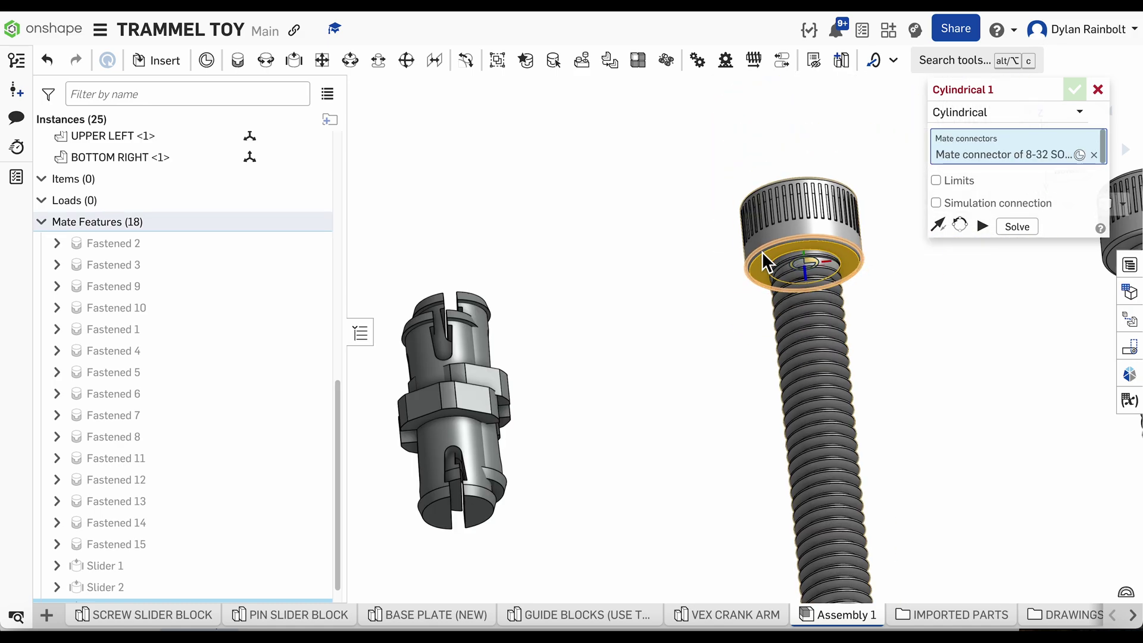
{"action": "scroll", "coordinate": [762, 251], "scroll_direction": "down", "scroll_amount": 5}
{"action": "scroll", "coordinate": [482, 372], "scroll_direction": "up", "scroll_amount": 8}
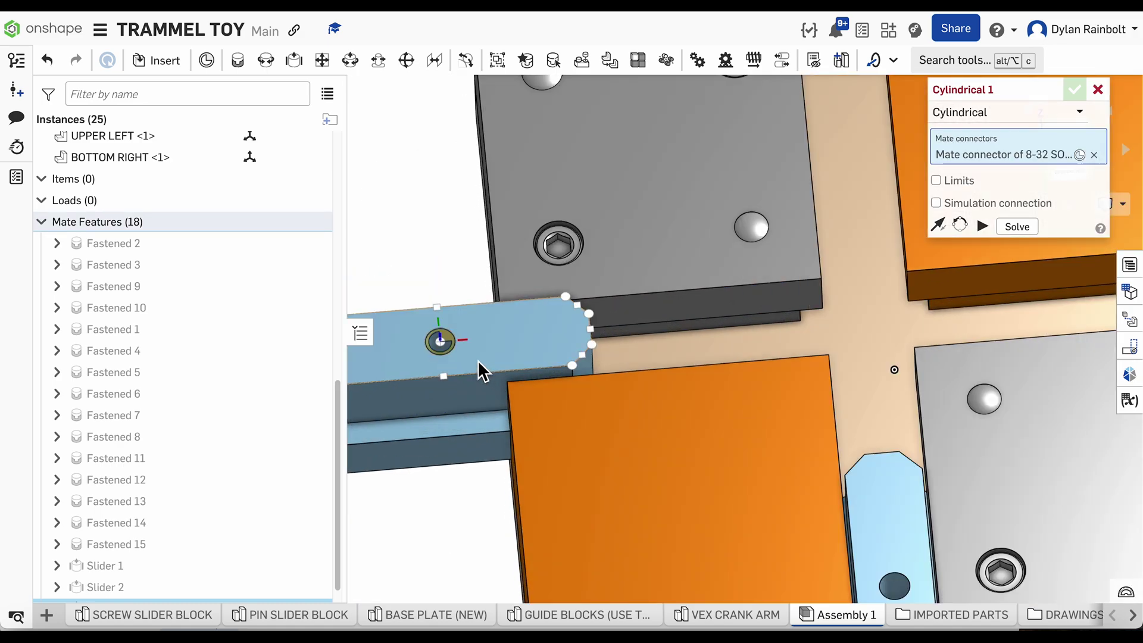
{"action": "scroll", "coordinate": [492, 351], "scroll_direction": "up", "scroll_amount": 3}
{"action": "scroll", "coordinate": [559, 330], "scroll_direction": "down", "scroll_amount": 2}
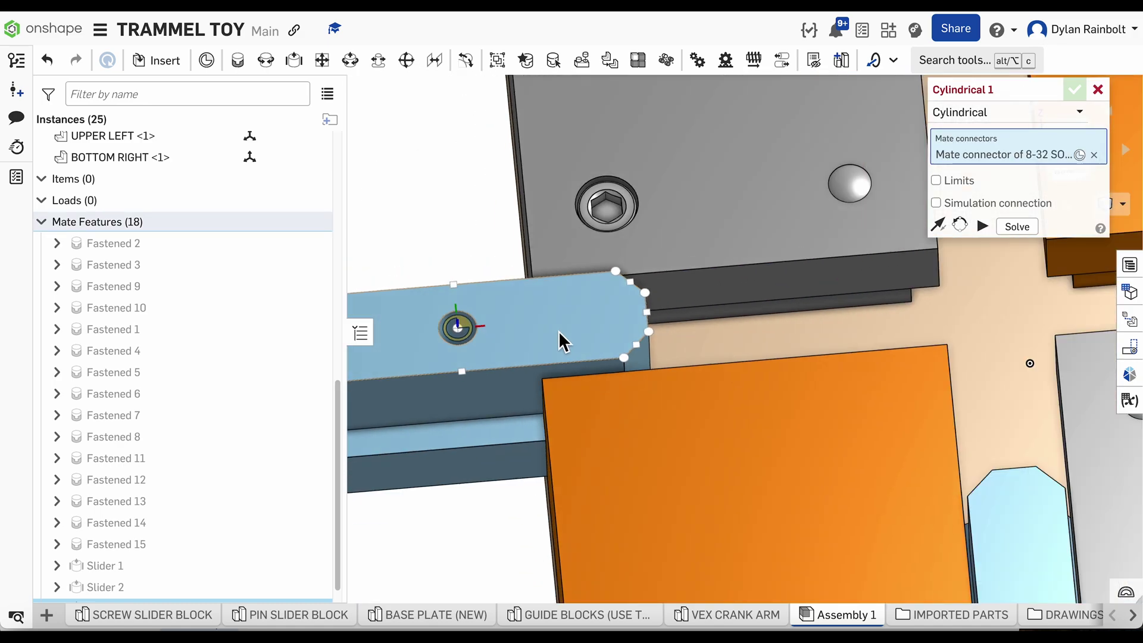
{"action": "left_click", "coordinate": [463, 329]}
Preview the Cylindrical mate's motion and a flipped primary axis, and commit the mate
{"action": "scroll", "coordinate": [471, 340], "scroll_direction": "down", "scroll_amount": 5}
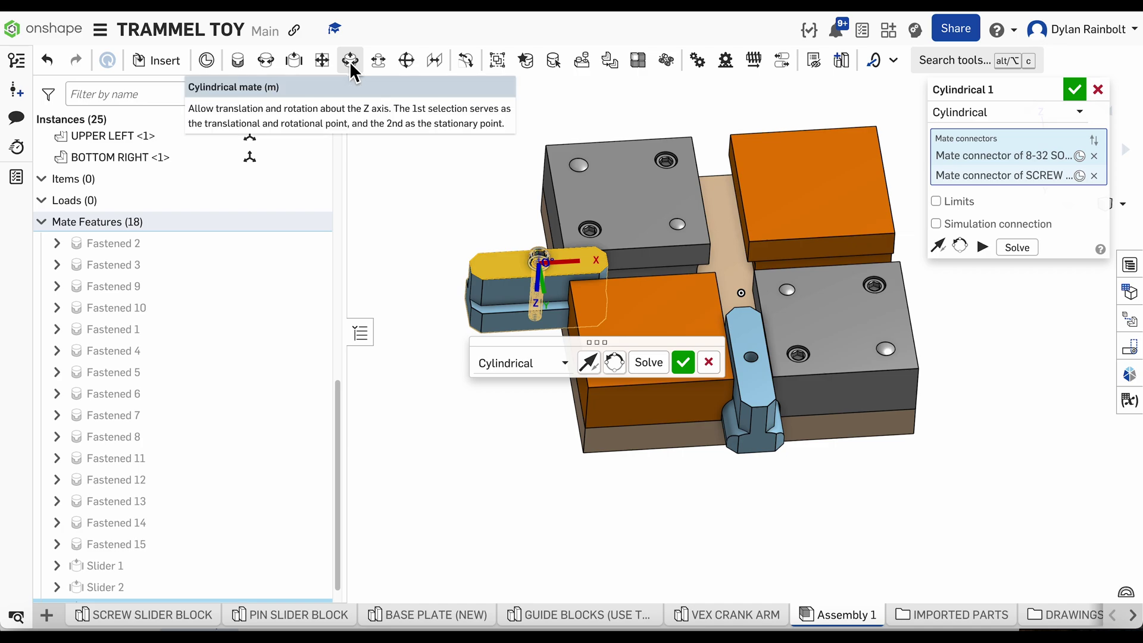
{"action": "left_click", "coordinate": [987, 245]}
{"action": "scroll", "coordinate": [976, 452], "scroll_direction": "down", "scroll_amount": 3}
{"action": "right_click_drag", "start_coordinate": [956, 366], "coordinate": [970, 333]}
{"action": "left_click", "coordinate": [984, 246]}
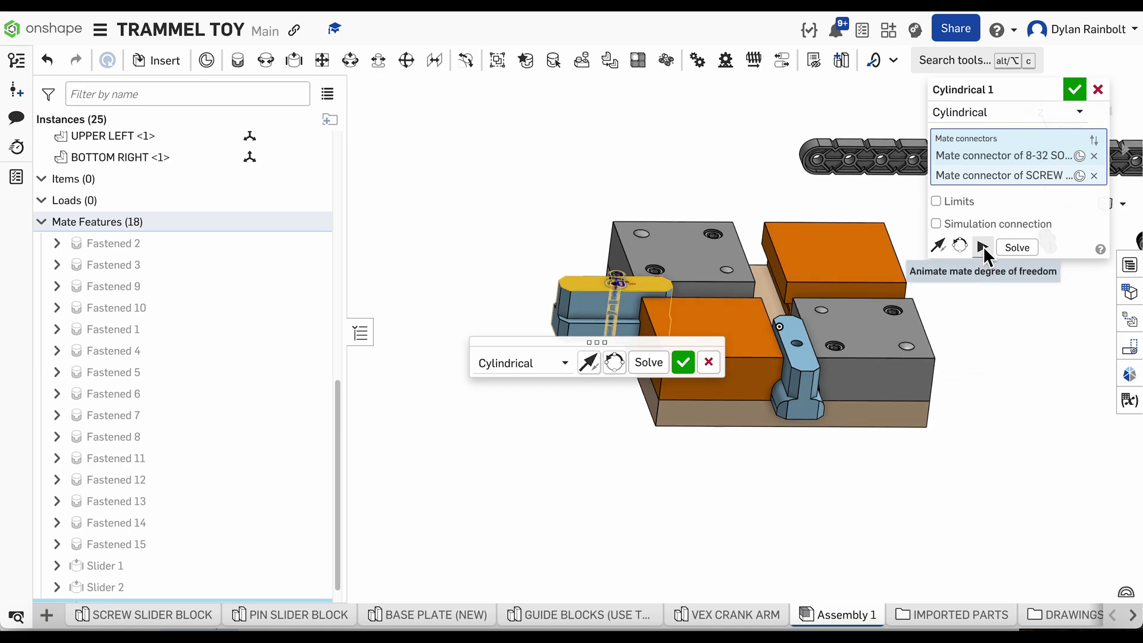
{"action": "left_click", "coordinate": [936, 253]}
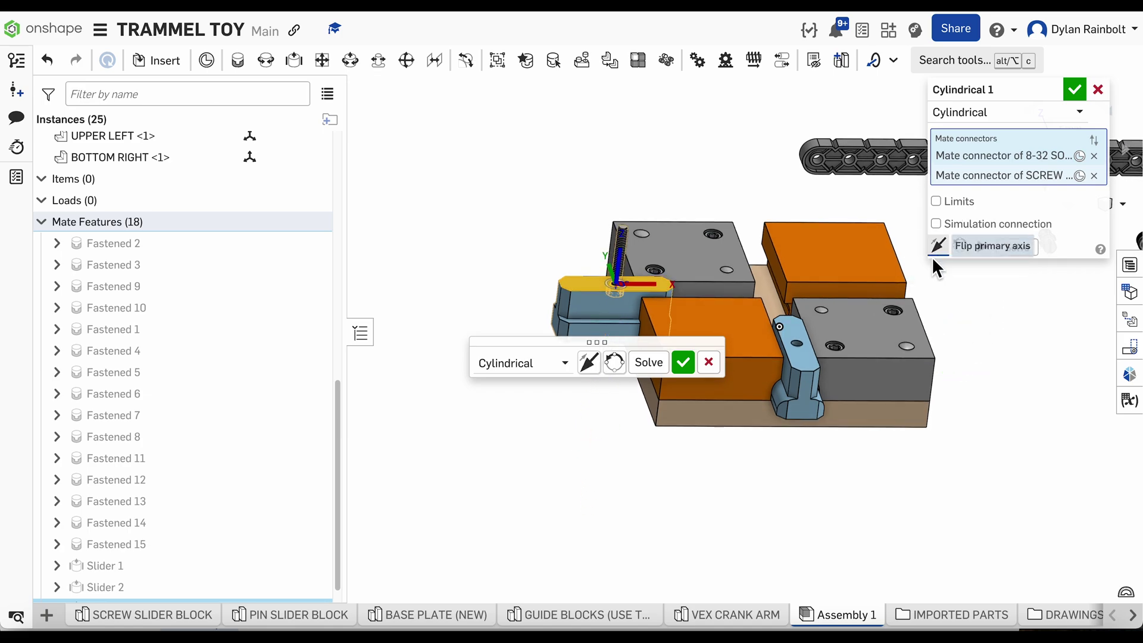
{"action": "left_click", "coordinate": [1075, 89]}
Raise the mated screw along its axis partway out of the screw slider block's hole
{"action": "scroll", "coordinate": [685, 238], "scroll_direction": "up", "scroll_amount": 5}
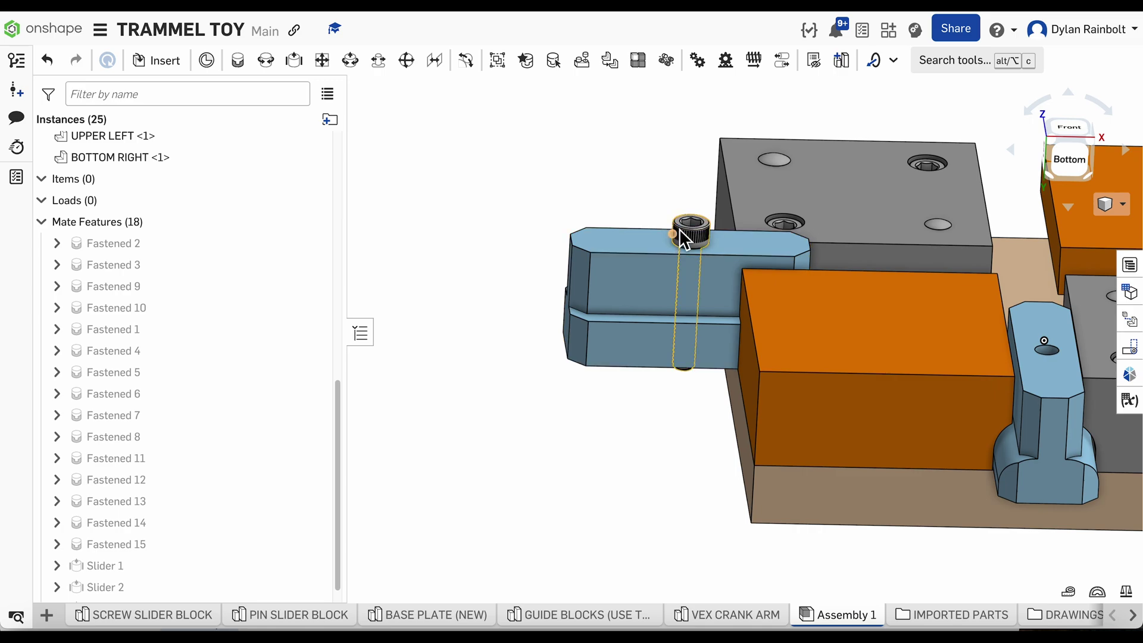
{"action": "scroll", "coordinate": [685, 239], "scroll_direction": "up", "scroll_amount": 5}
{"action": "left_click_drag", "start_coordinate": [702, 289], "coordinate": [693, 143]}
{"action": "scroll", "coordinate": [505, 231], "scroll_direction": "down", "scroll_amount": 10}
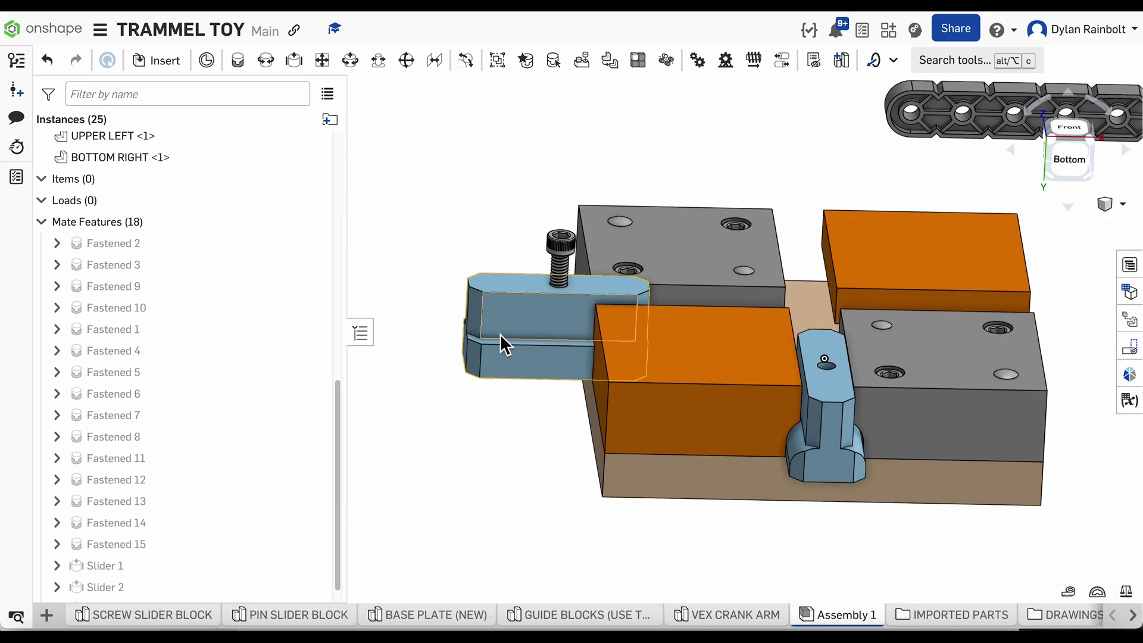
{"action": "scroll", "coordinate": [419, 370], "scroll_direction": "down", "scroll_amount": 2}
{"action": "scroll", "coordinate": [507, 393], "scroll_direction": "down", "scroll_amount": 4}
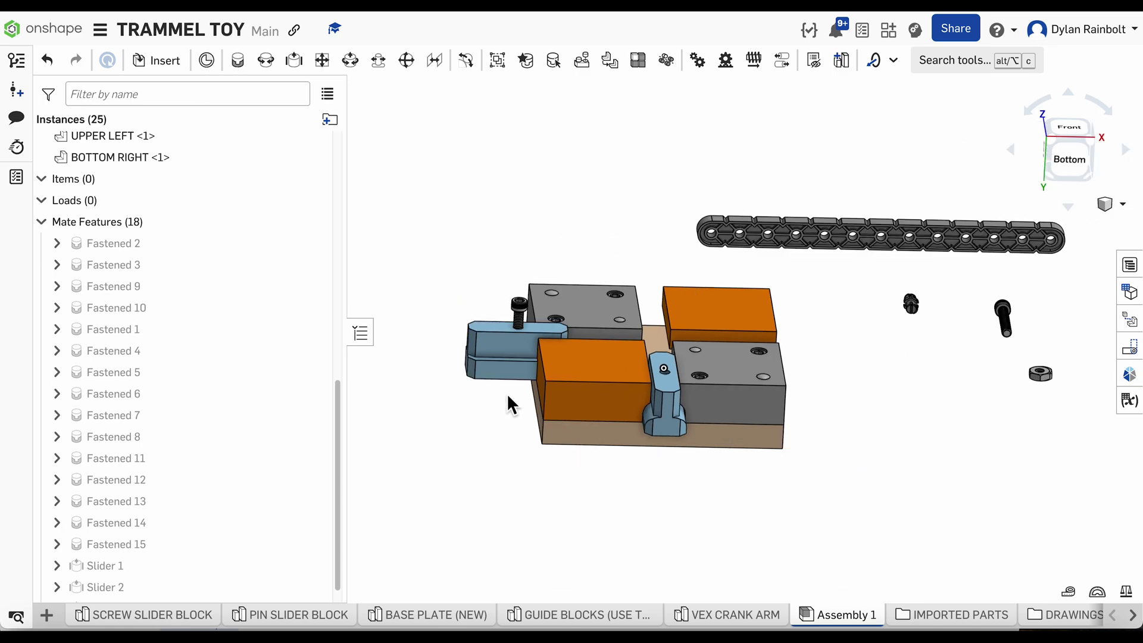
{"action": "right_click_drag", "start_coordinate": [845, 346], "coordinate": [707, 263]}
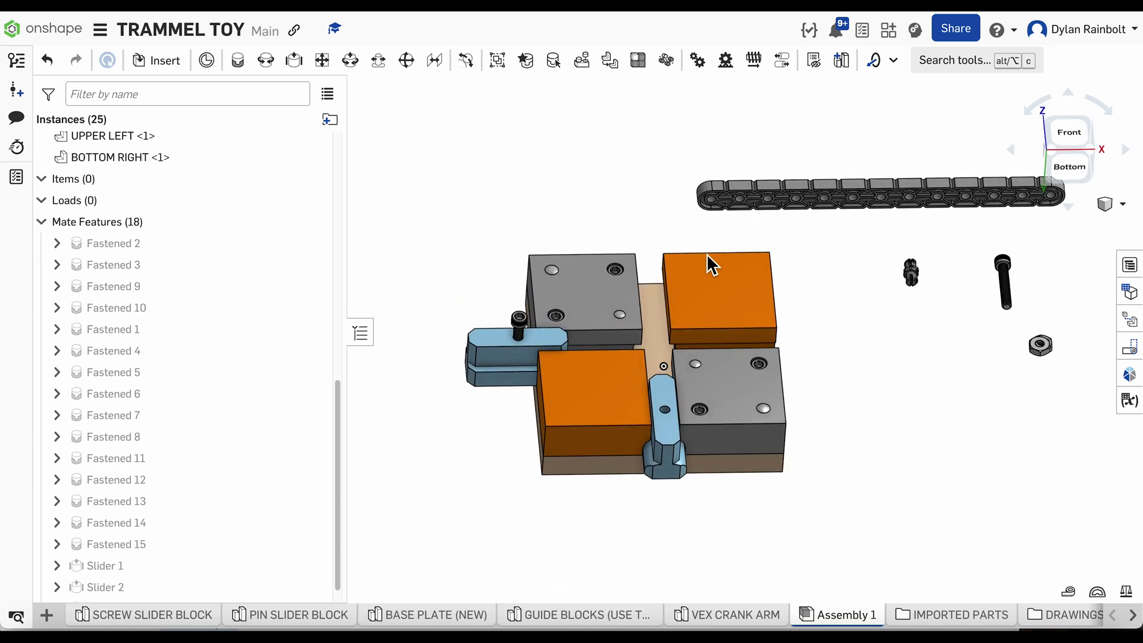
{"action": "left_click", "coordinate": [266, 60]}
{"action": "scroll", "coordinate": [899, 265], "scroll_direction": "up", "scroll_amount": 5}
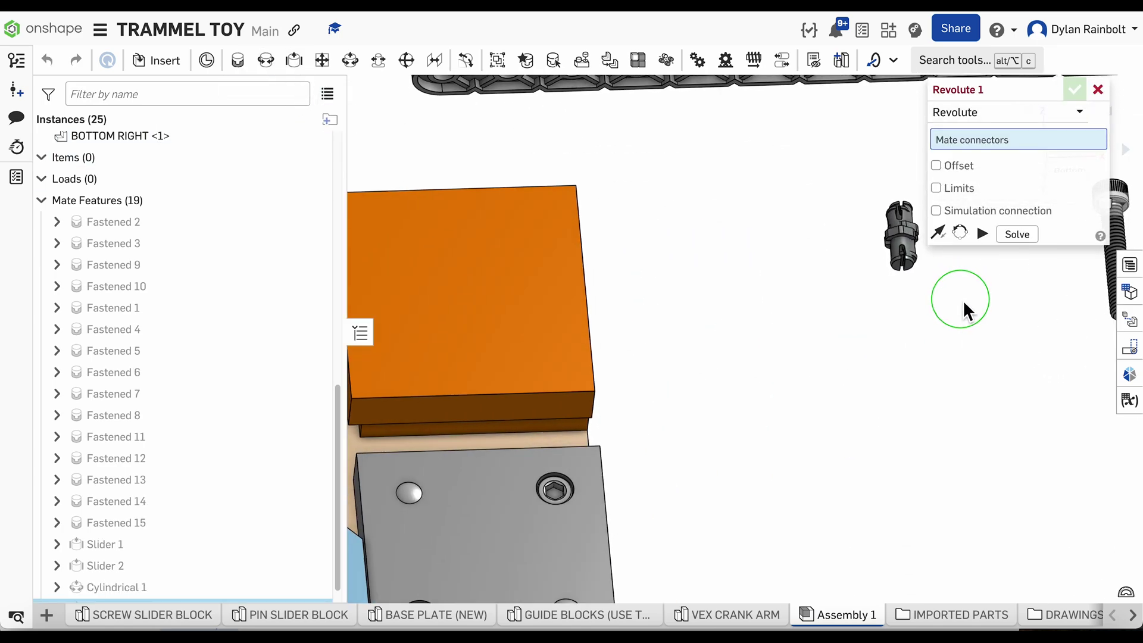
{"action": "scroll", "coordinate": [917, 268], "scroll_direction": "up", "scroll_amount": 5}
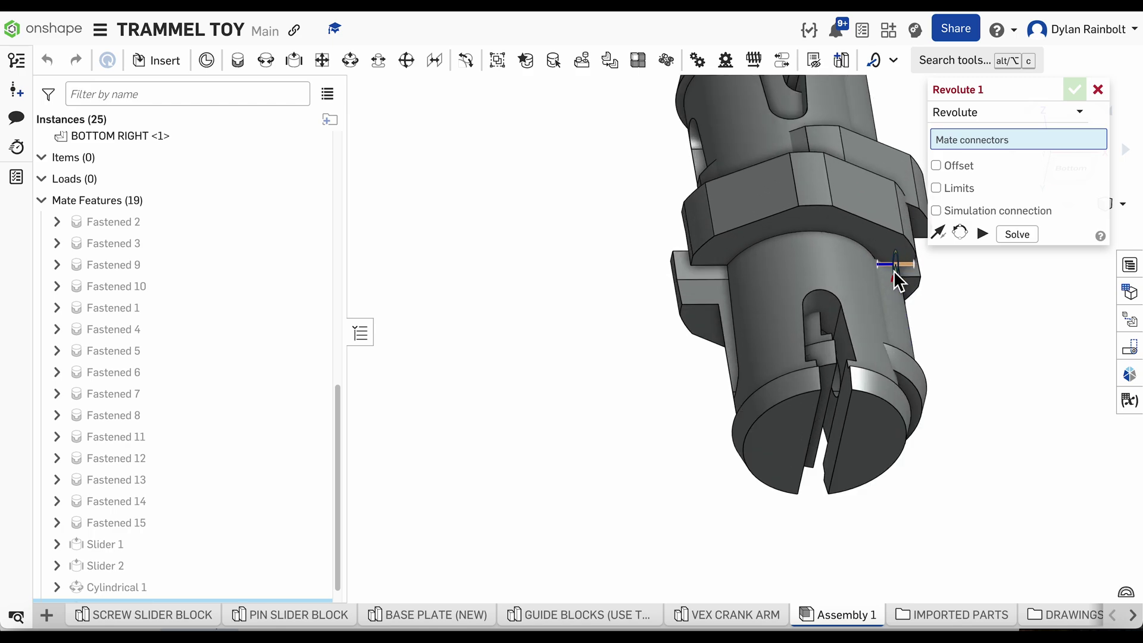
{"action": "scroll", "coordinate": [804, 271], "scroll_direction": "down", "scroll_amount": 3}
{"action": "scroll", "coordinate": [584, 191], "scroll_direction": "down", "scroll_amount": 6}
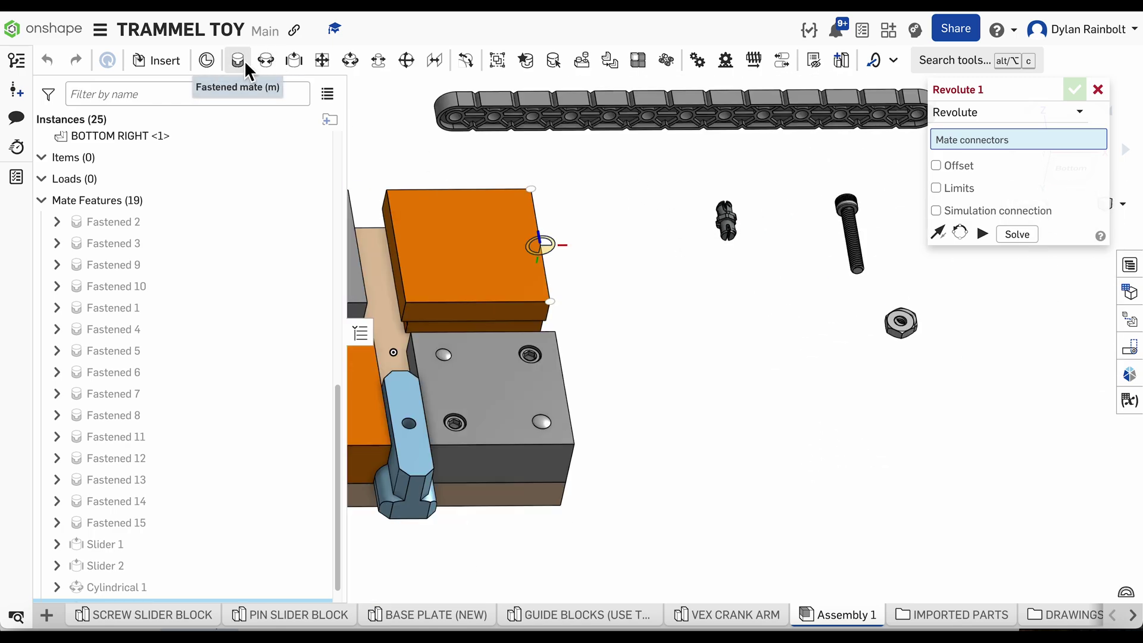
Start a Fastened mate and move one of the two overlapping connector pins aside
{"action": "left_click", "coordinate": [237, 60]}
{"action": "scroll", "coordinate": [727, 222], "scroll_direction": "up", "scroll_amount": 10}
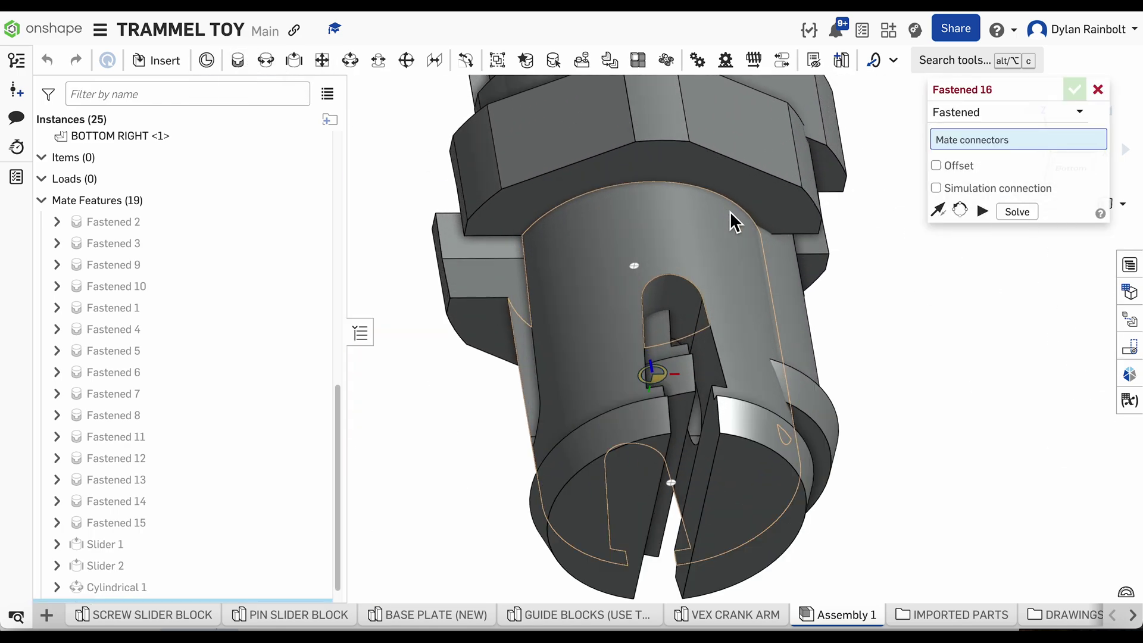
{"action": "right_click_drag", "start_coordinate": [747, 189], "coordinate": [710, 248]}
{"action": "scroll", "coordinate": [695, 379], "scroll_direction": "down", "scroll_amount": 5}
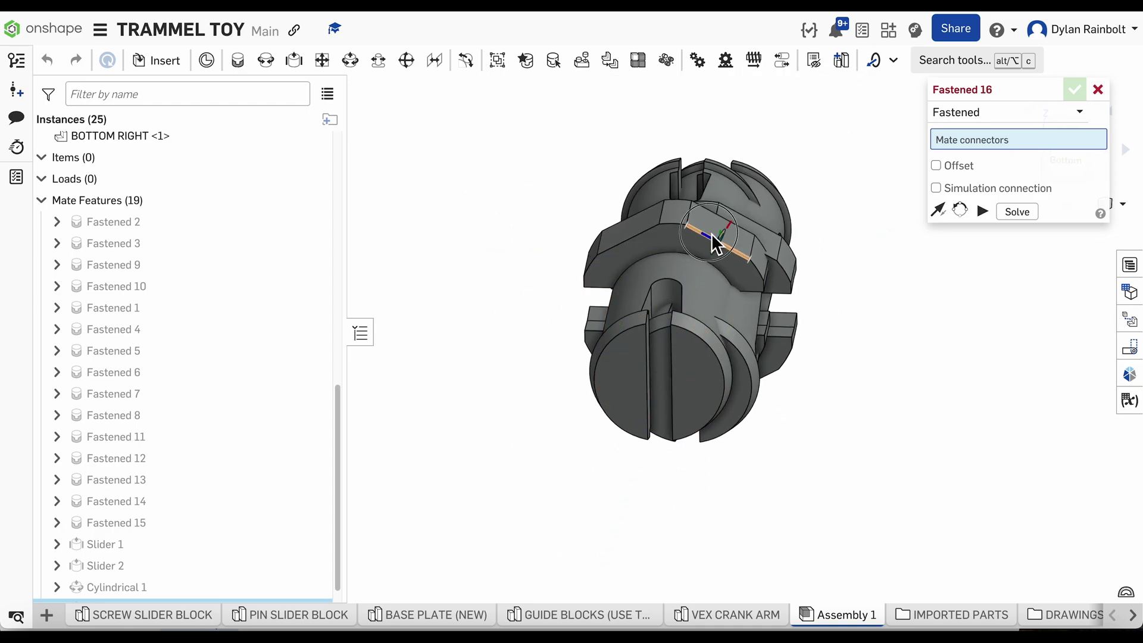
{"action": "left_click_drag", "start_coordinate": [712, 233], "coordinate": [510, 265]}
Choose the center of the separated connector pin's lower shank, at the underside of its collar, as the first connector
{"action": "right_click_drag", "start_coordinate": [674, 138], "coordinate": [651, 169]}
{"action": "scroll", "coordinate": [678, 152], "scroll_direction": "down", "scroll_amount": 5}
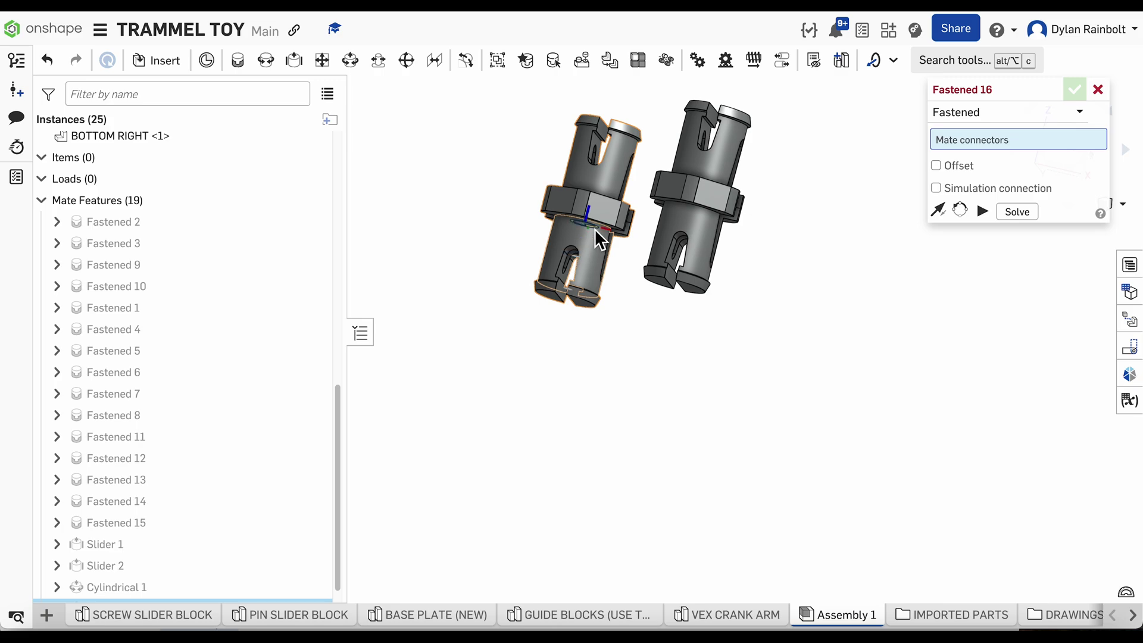
{"action": "right_click_drag", "start_coordinate": [594, 227], "coordinate": [593, 217]}
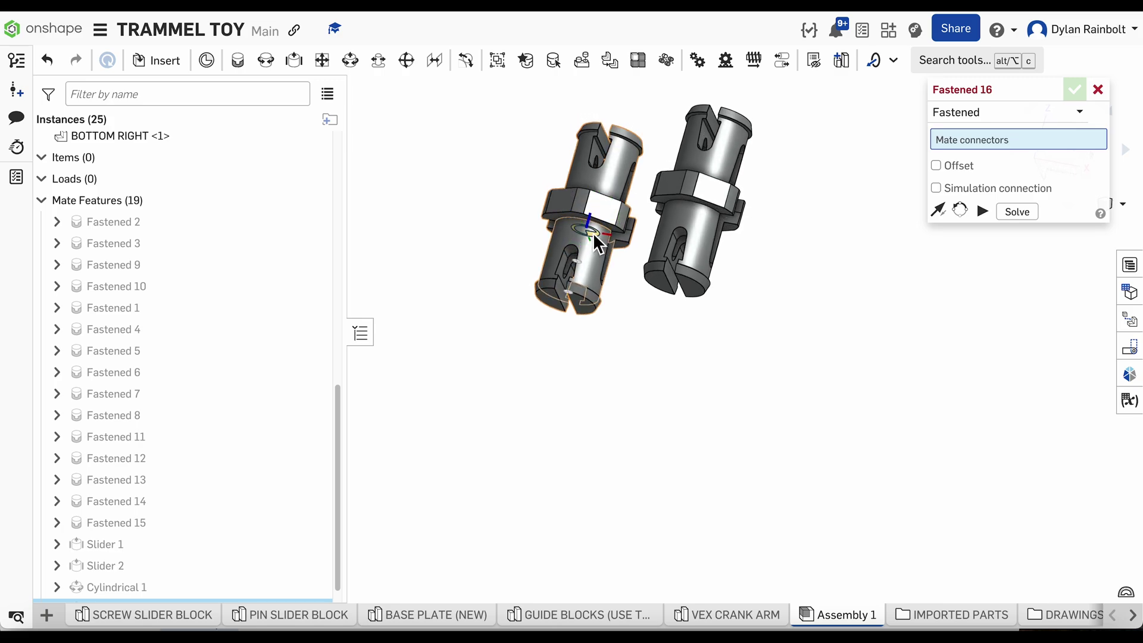
{"action": "left_click", "coordinate": [597, 245]}
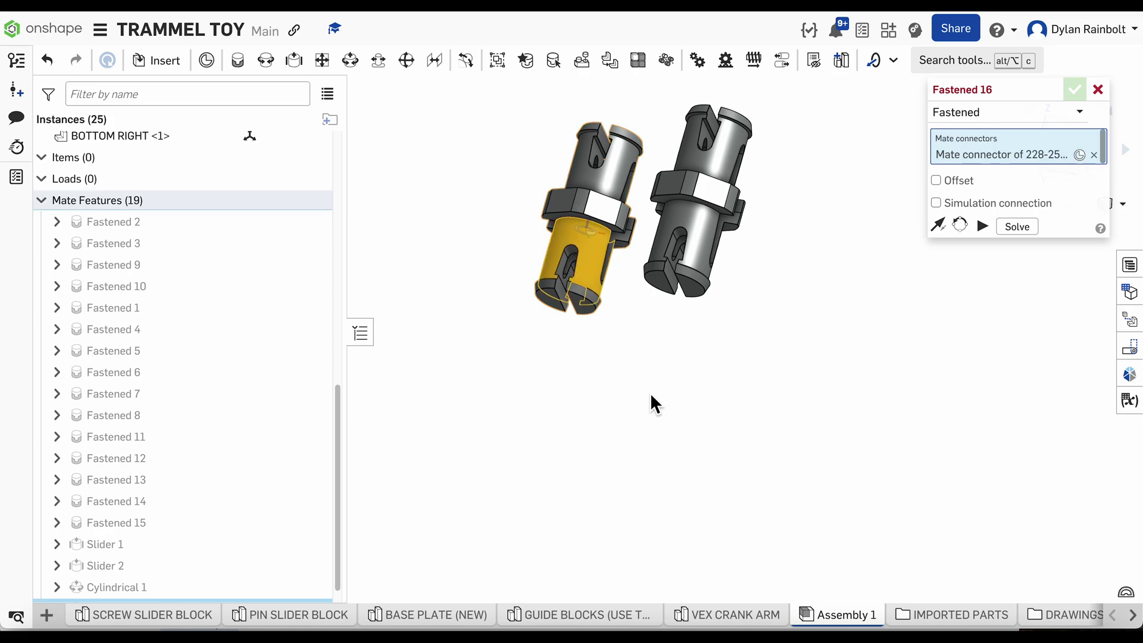
Choose the center of the hole in the pin slider block's top face as the second connector and commit the Fastened mate
{"action": "right_click_drag", "start_coordinate": [650, 392], "coordinate": [681, 351]}
{"action": "scroll", "coordinate": [682, 352], "scroll_direction": "down", "scroll_amount": 10}
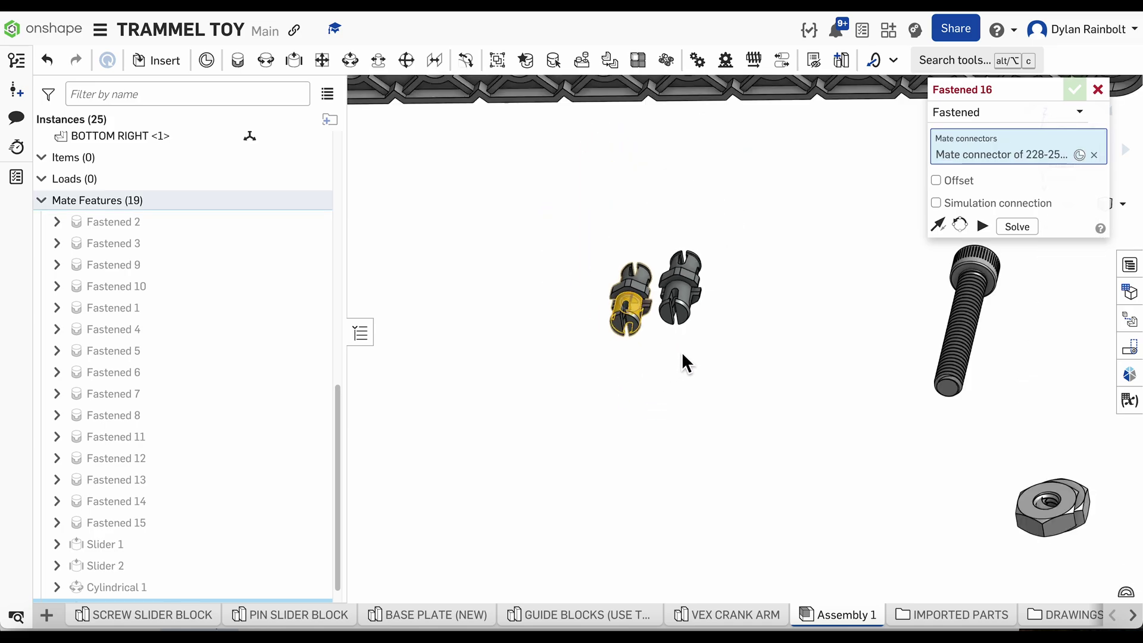
{"action": "scroll", "coordinate": [536, 429], "scroll_direction": "up", "scroll_amount": 10}
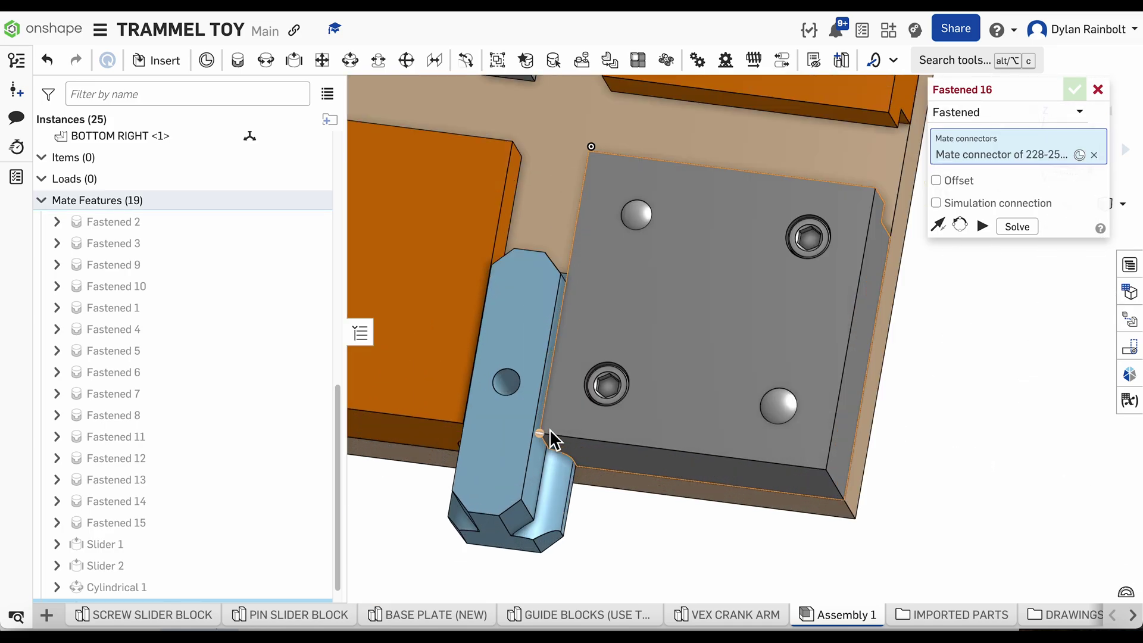
{"action": "left_click", "coordinate": [495, 419]}
{"action": "scroll", "coordinate": [496, 419], "scroll_direction": "down", "scroll_amount": 3}
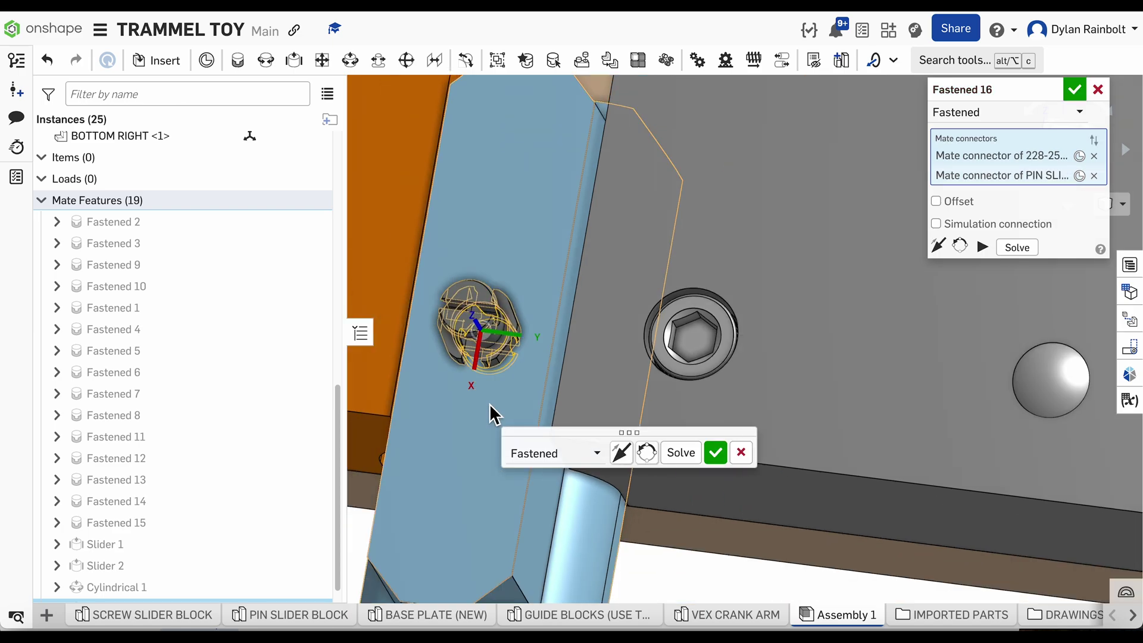
{"action": "scroll", "coordinate": [777, 306], "scroll_direction": "down", "scroll_amount": 3}
{"action": "scroll", "coordinate": [602, 375], "scroll_direction": "down", "scroll_amount": 5}
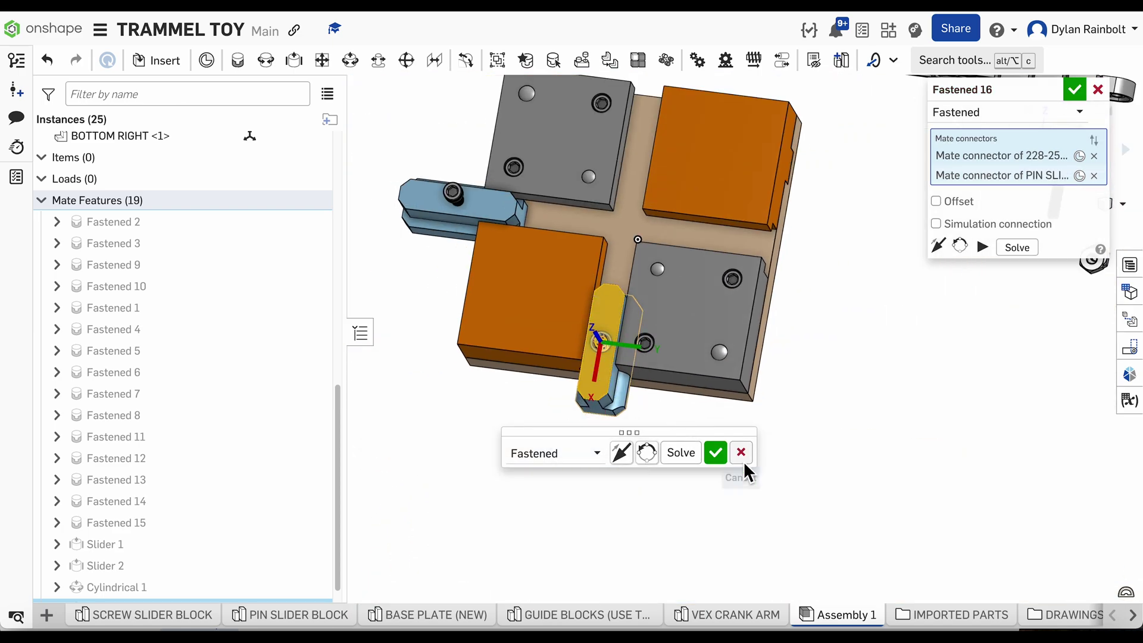
{"action": "left_click", "coordinate": [716, 453]}
Move the VEX crank arm in front of the base plate, close to the pin slider block
{"action": "right_click_drag", "start_coordinate": [714, 467], "coordinate": [649, 483]}
{"action": "scroll", "coordinate": [648, 482], "scroll_direction": "down", "scroll_amount": 3}
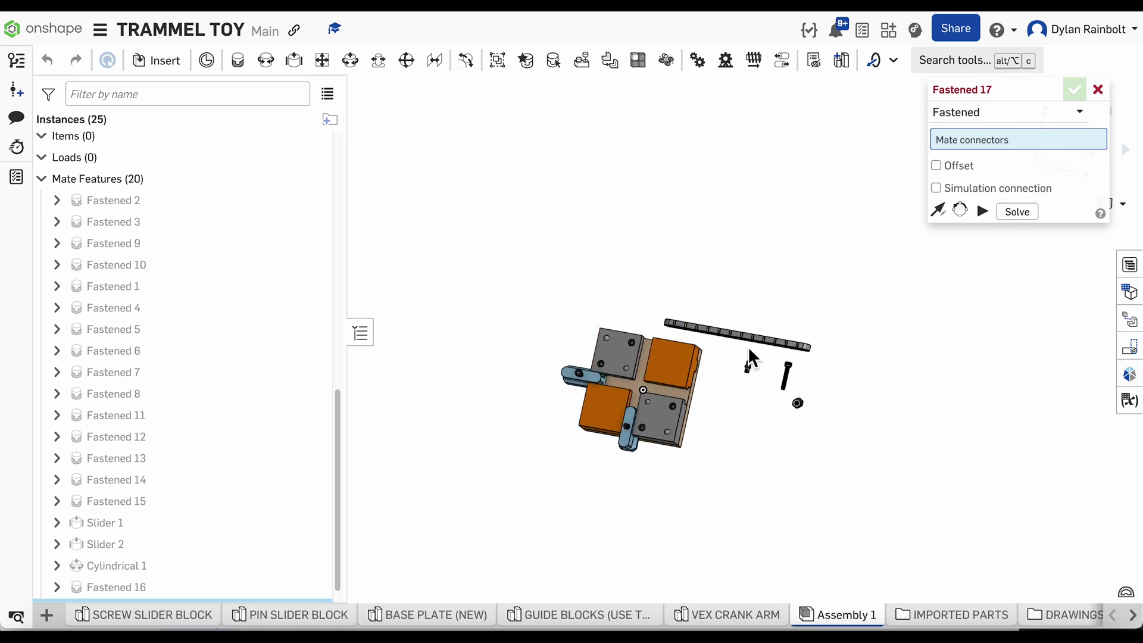
{"action": "left_click_drag", "start_coordinate": [749, 334], "coordinate": [733, 506]}
{"action": "scroll", "coordinate": [798, 527], "scroll_direction": "up", "scroll_amount": 10}
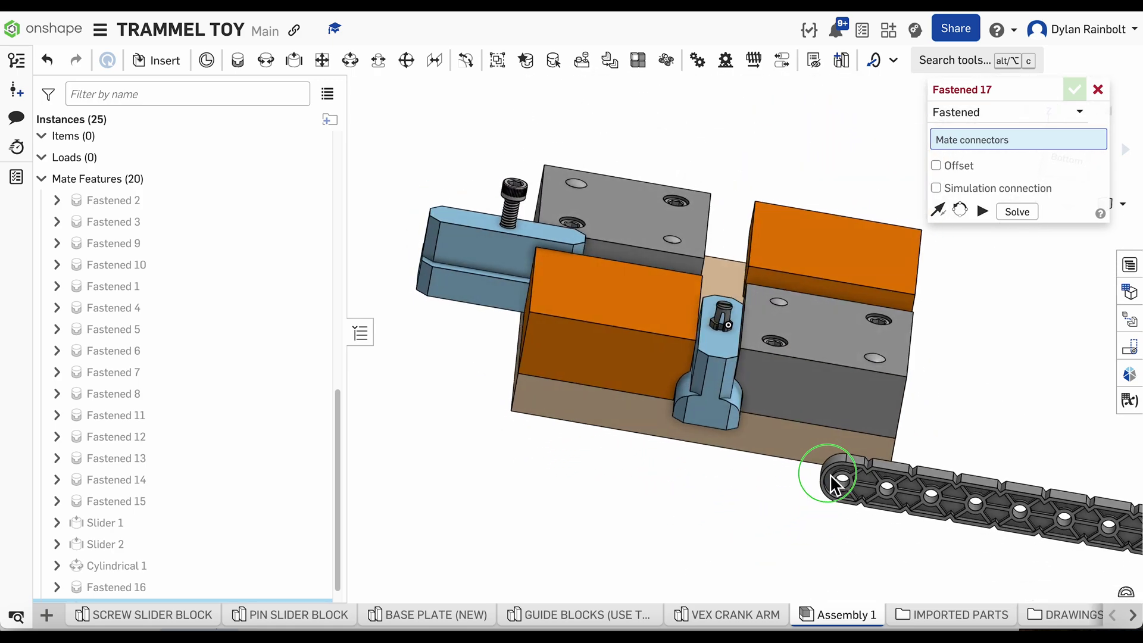
{"action": "right_click_drag", "start_coordinate": [834, 484], "coordinate": [670, 329]}
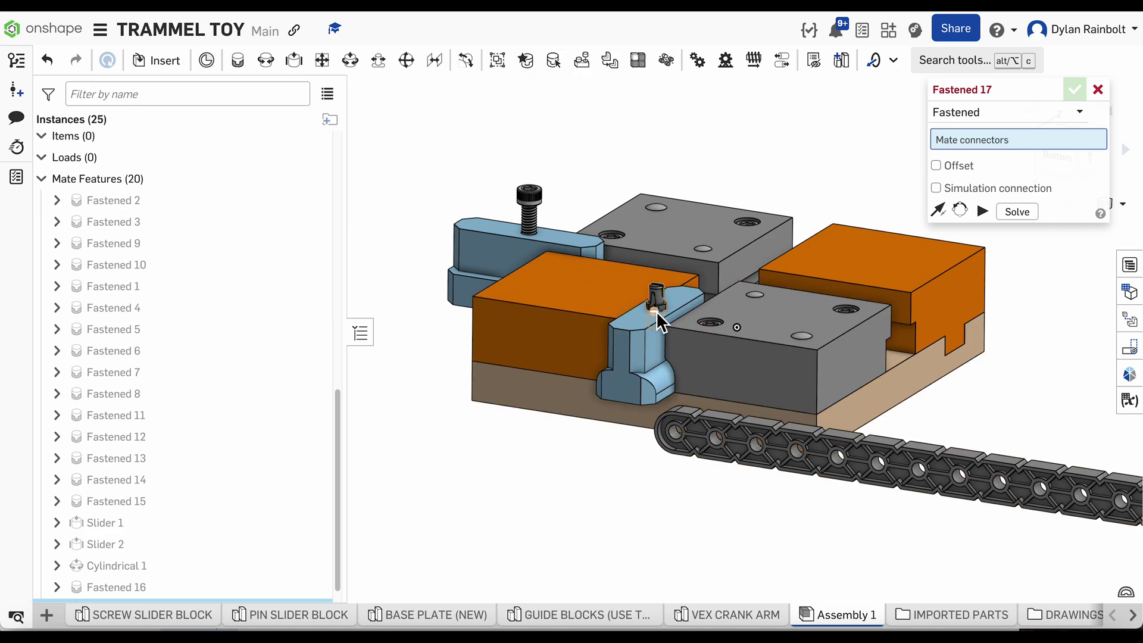
Start a Revolute mate with its first connector at the center of the mounted connector pin's upper shank, just above the collar
{"action": "left_click", "coordinate": [271, 61]}
{"action": "scroll", "coordinate": [641, 296], "scroll_direction": "up", "scroll_amount": 8}
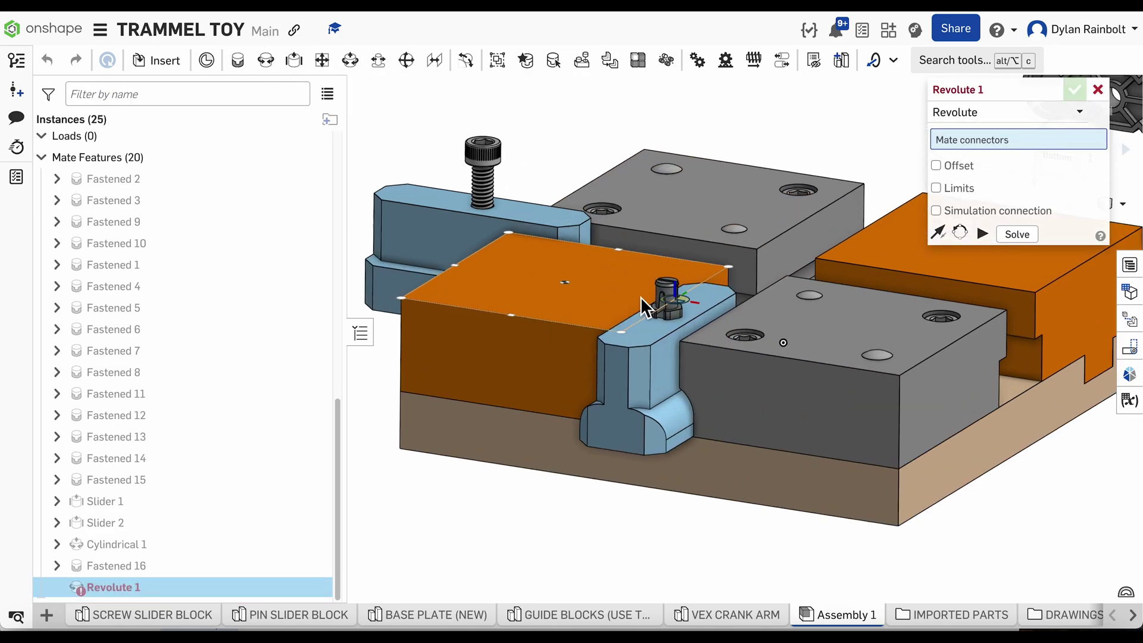
{"action": "scroll", "coordinate": [700, 325], "scroll_direction": "up", "scroll_amount": 2}
{"action": "right_click_drag", "start_coordinate": [689, 316], "coordinate": [695, 317]}
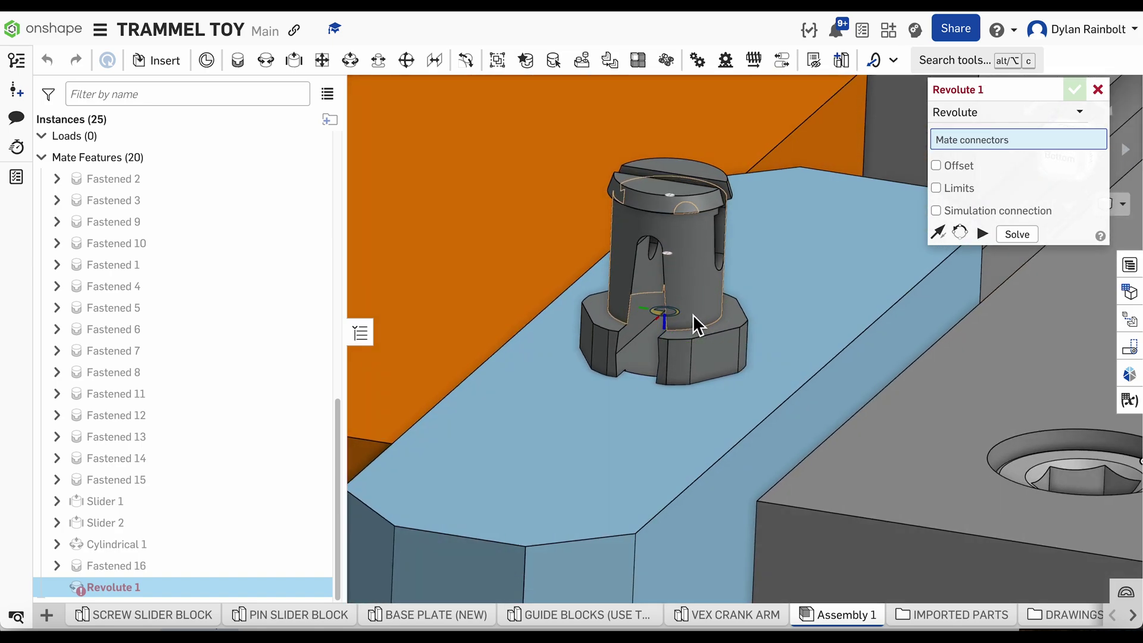
{"action": "left_click", "coordinate": [694, 317]}
Choose the center of the crank arm's end hole as the second connector, commit the Revolute mate, and leave the mate command
{"action": "scroll", "coordinate": [627, 266], "scroll_direction": "down", "scroll_amount": 15}
{"action": "scroll", "coordinate": [694, 238], "scroll_direction": "up", "scroll_amount": 20}
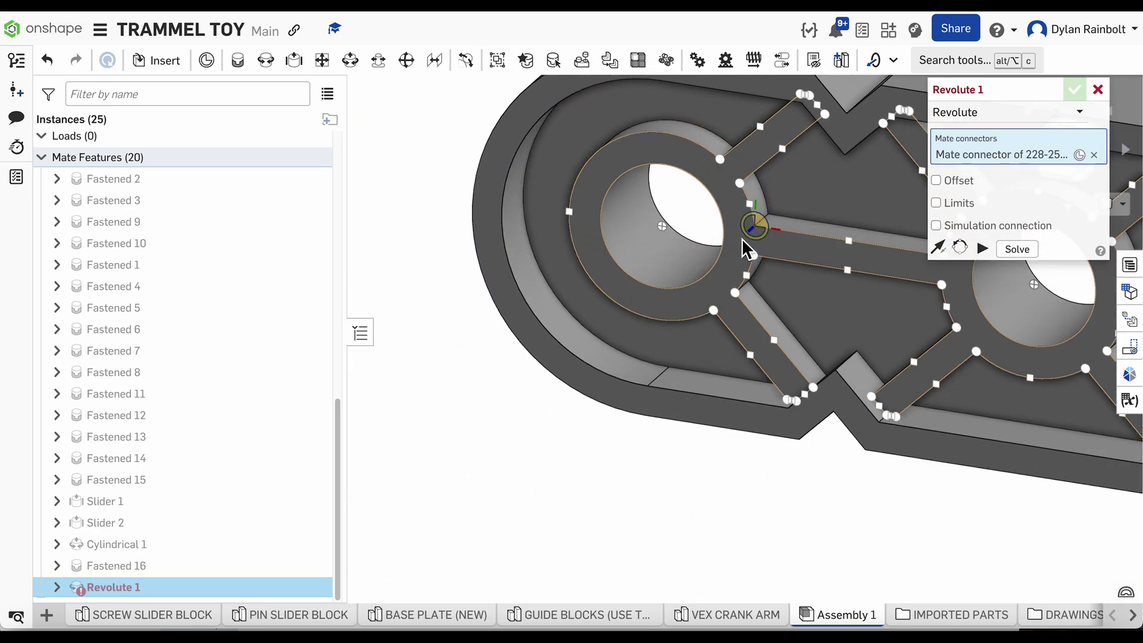
{"action": "left_click", "coordinate": [653, 238]}
{"action": "right_click_drag", "start_coordinate": [648, 244], "coordinate": [576, 275]}
{"action": "scroll", "coordinate": [489, 360], "scroll_direction": "up", "scroll_amount": 10}
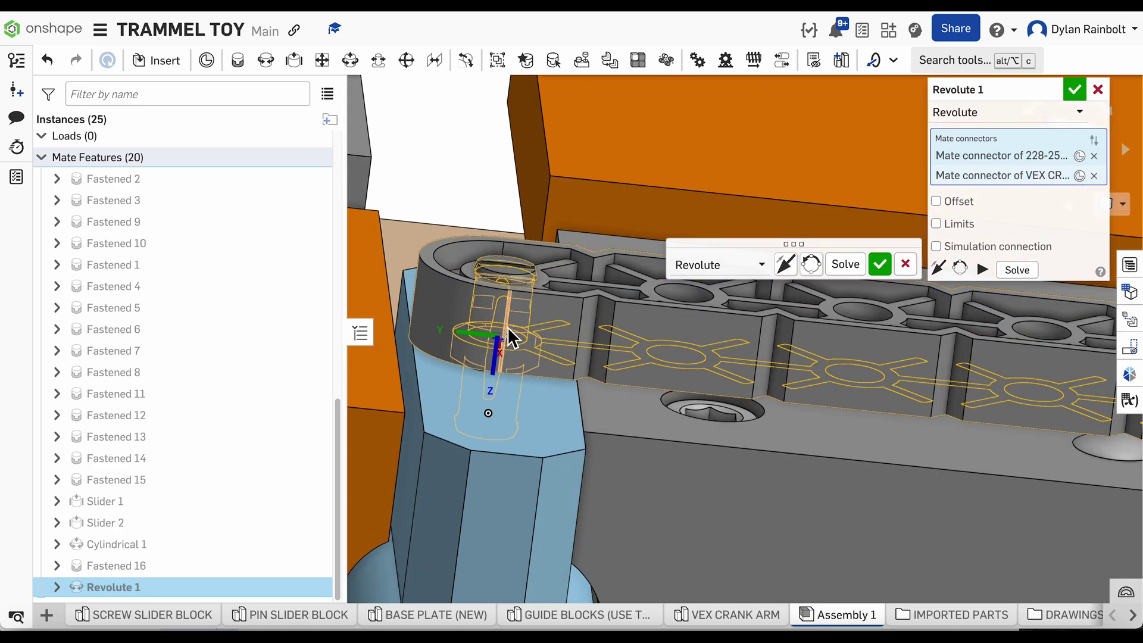
{"action": "scroll", "coordinate": [512, 340], "scroll_direction": "down", "scroll_amount": 10}
{"action": "left_click", "coordinate": [880, 267]}
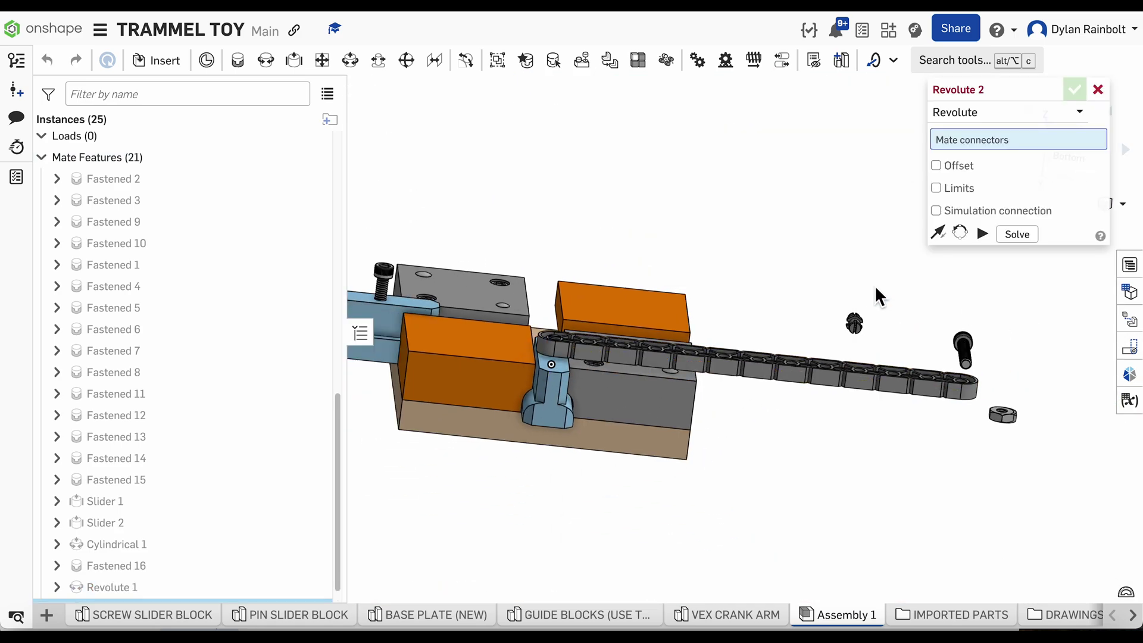
{"action": "scroll", "coordinate": [864, 541], "scroll_direction": "down", "scroll_amount": 2}
{"action": "left_click", "coordinate": [1099, 90]}
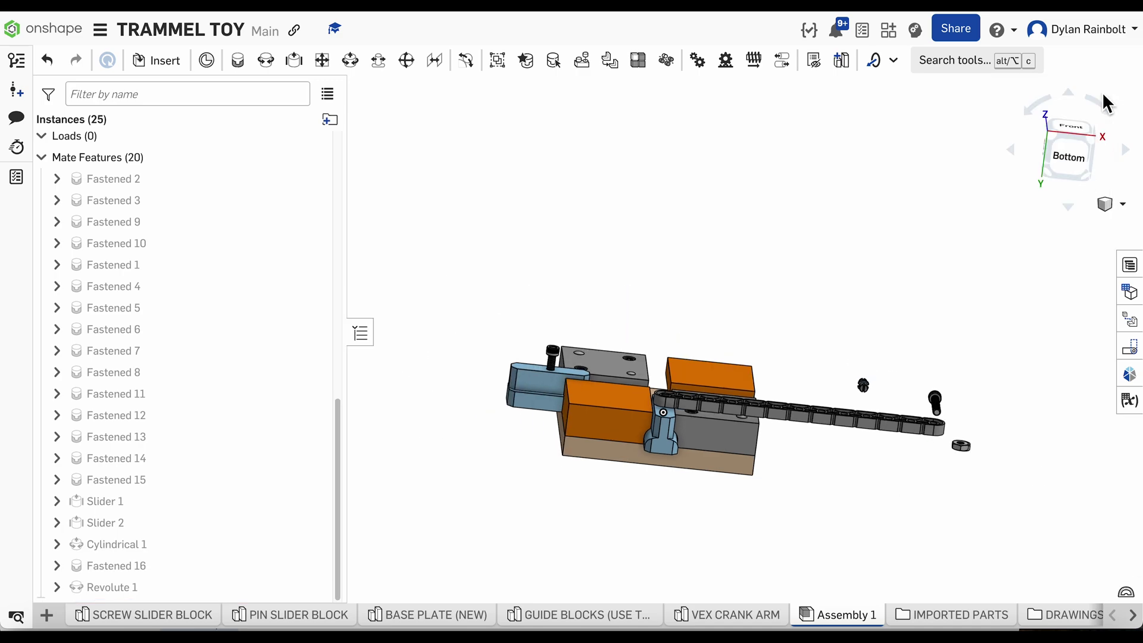
Swing the crank arm about the connector pin until it crosses the screw slider block, and check its holes against the raised screw
{"action": "right_click_drag", "start_coordinate": [826, 591], "coordinate": [828, 548]}
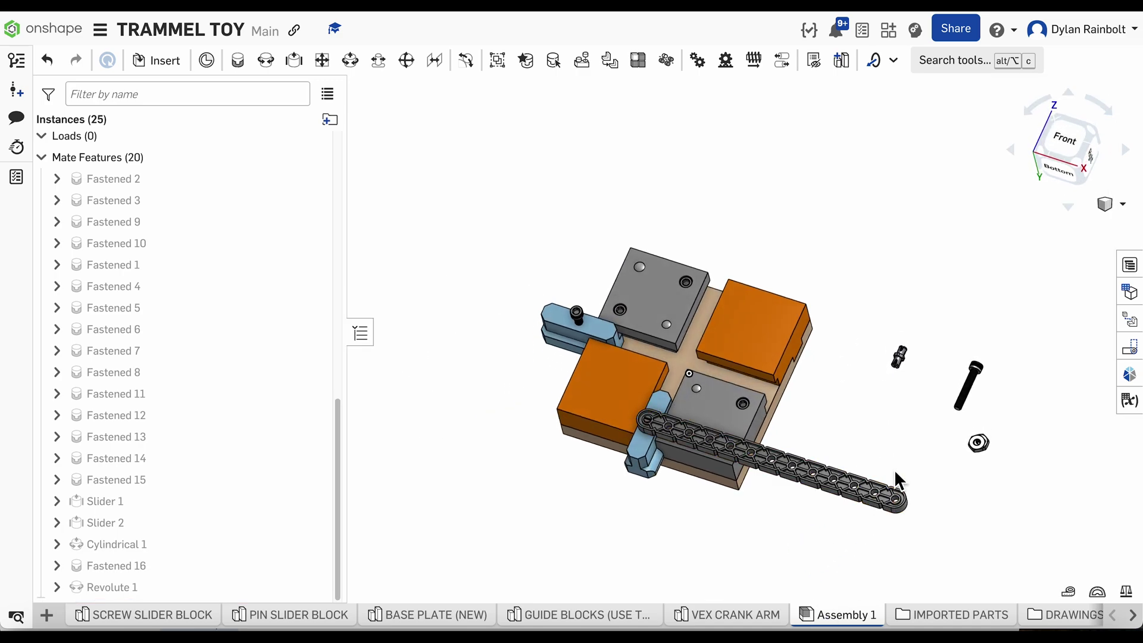
{"action": "left_click", "coordinate": [896, 500]}
{"action": "left_click_drag", "start_coordinate": [893, 499], "coordinate": [565, 334]}
{"action": "right_click_drag", "start_coordinate": [657, 239], "coordinate": [712, 177]}
{"action": "scroll", "coordinate": [576, 317], "scroll_direction": "up", "scroll_amount": 10}
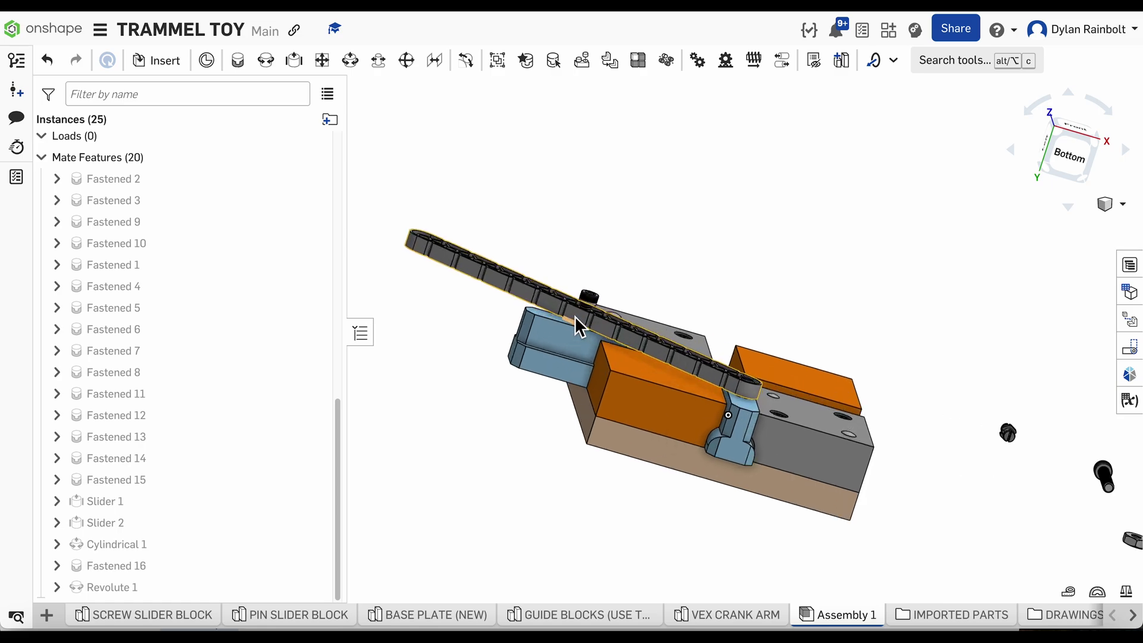
{"action": "scroll", "coordinate": [623, 298], "scroll_direction": "down", "scroll_amount": 5}
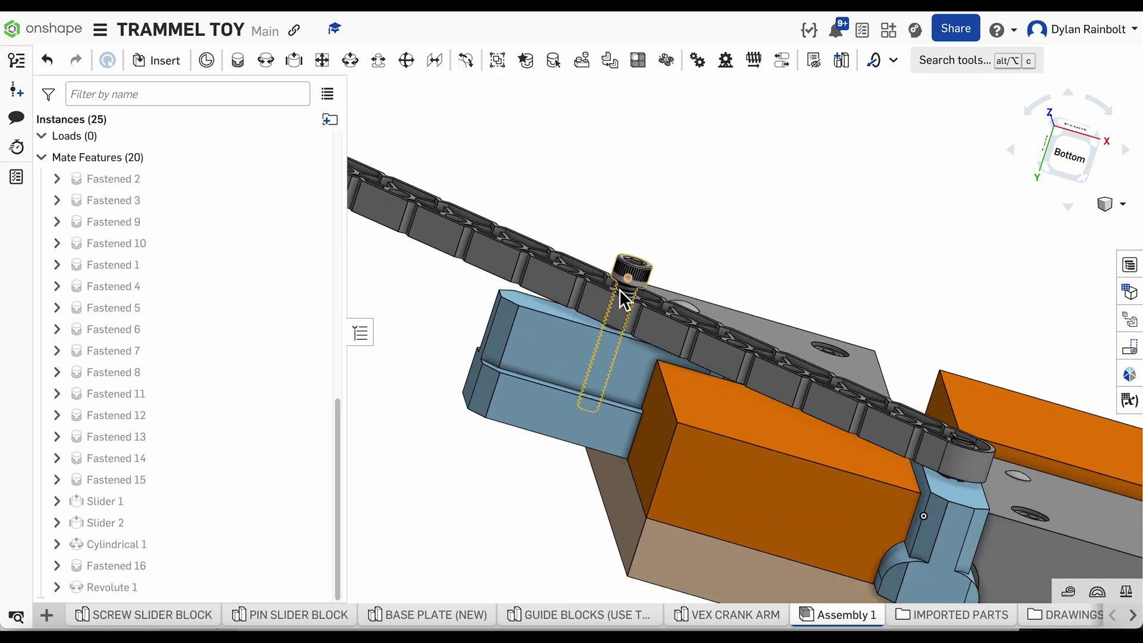
{"action": "right_click_drag", "start_coordinate": [662, 283], "coordinate": [697, 214]}
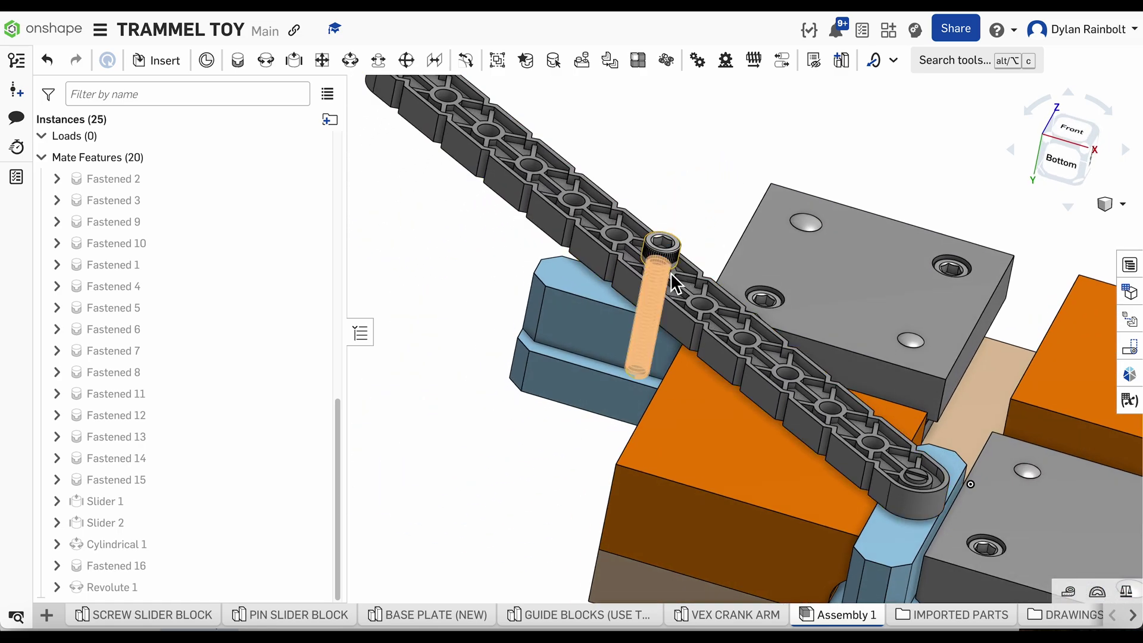
{"action": "scroll", "coordinate": [670, 286], "scroll_direction": "up", "scroll_amount": 5}
{"action": "scroll", "coordinate": [671, 291], "scroll_direction": "up", "scroll_amount": 3}
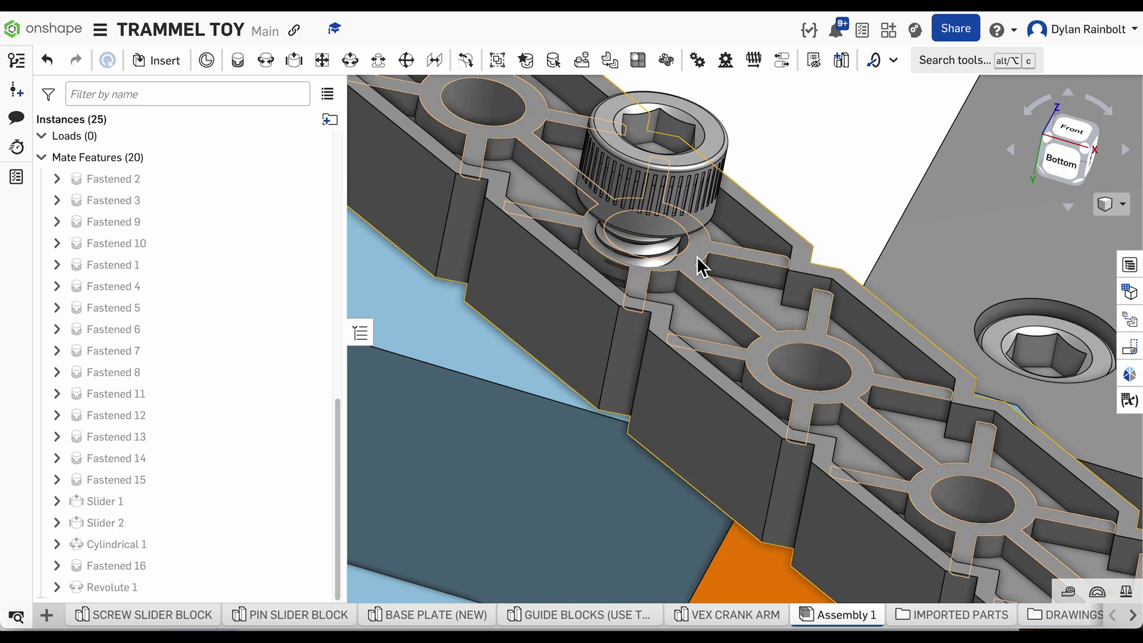
{"action": "scroll", "coordinate": [697, 255], "scroll_direction": "down", "scroll_amount": 5}
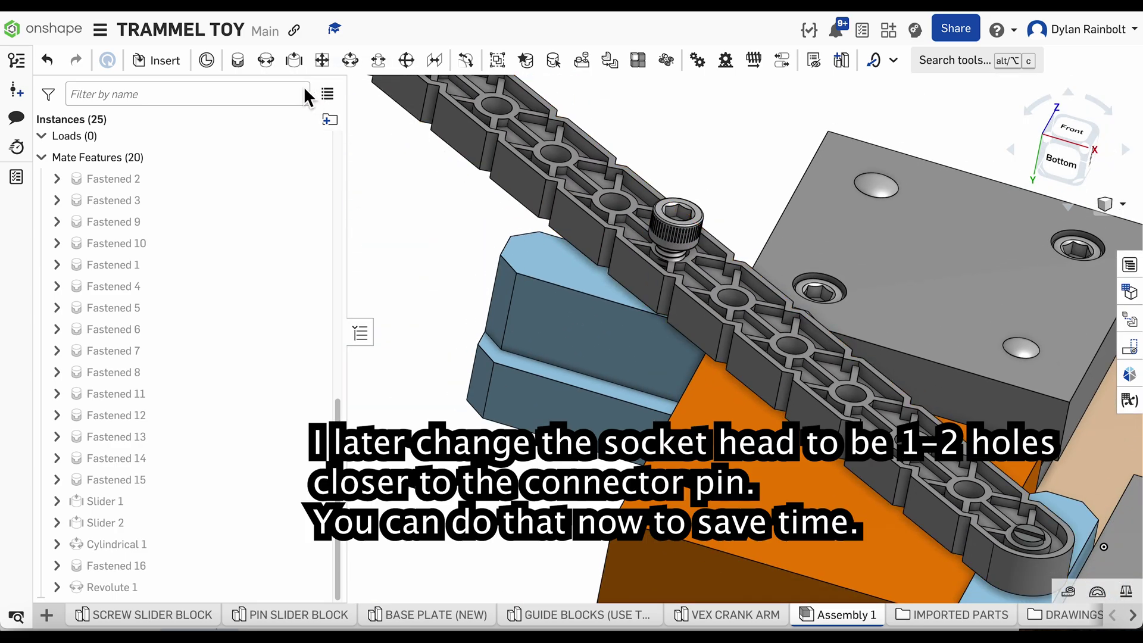
Start another Revolute mate with its first connector at the center of the crank arm's seventh hole from the pinned end
{"action": "left_click", "coordinate": [266, 65]}
{"action": "left_click_drag", "start_coordinate": [560, 154], "coordinate": [623, 116]}
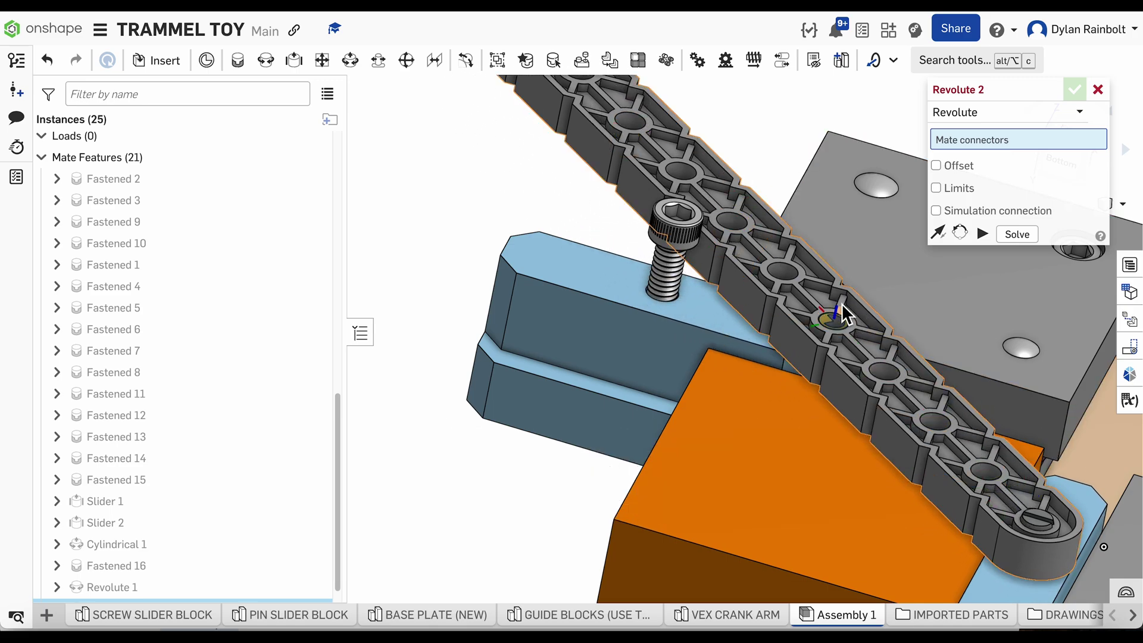
{"action": "scroll", "coordinate": [752, 226], "scroll_direction": "up", "scroll_amount": 5}
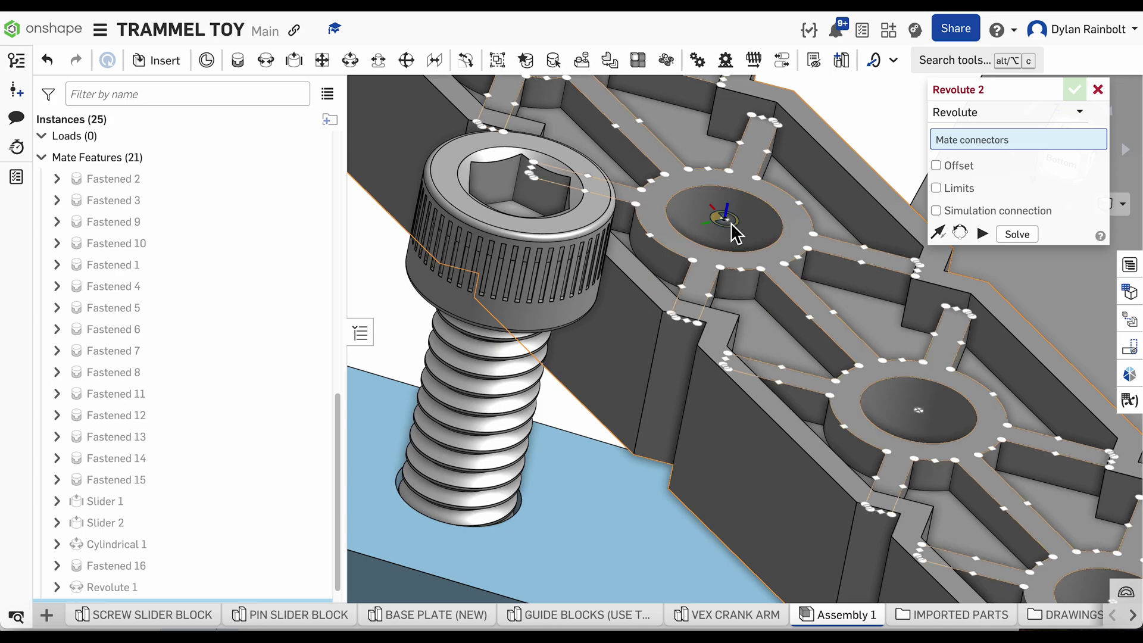
{"action": "left_click", "coordinate": [731, 223]}
Choose the center of the raised 8-32 screw head's underside as the second connector and solve the Revolute mate
{"action": "scroll", "coordinate": [720, 239], "scroll_direction": "down", "scroll_amount": 5}
{"action": "right_click_drag", "start_coordinate": [698, 336], "coordinate": [718, 288]}
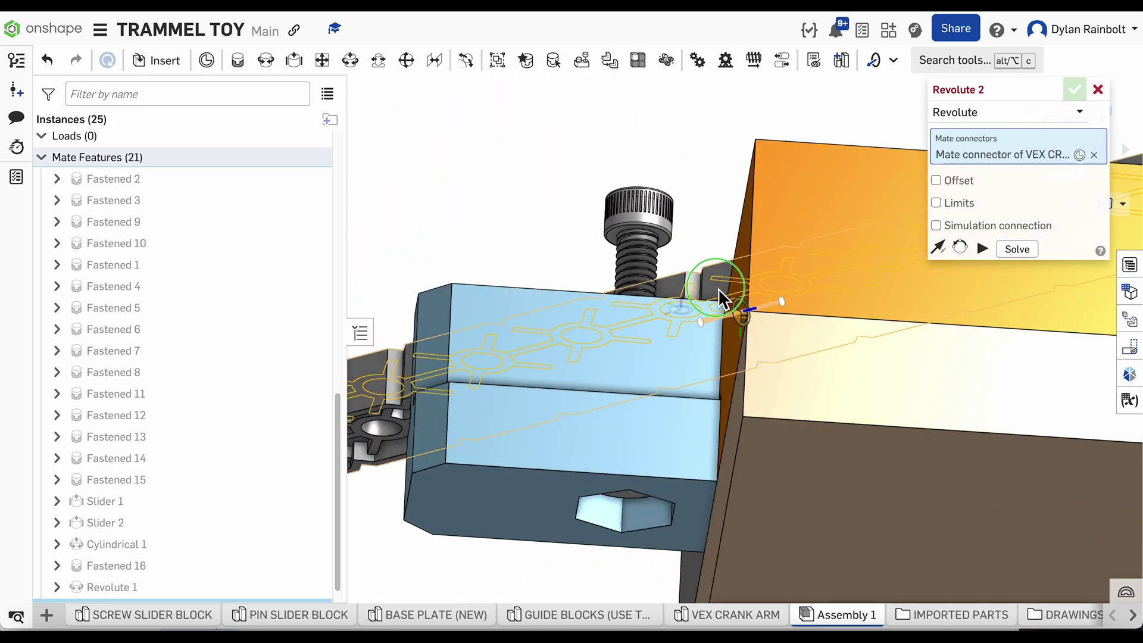
{"action": "scroll", "coordinate": [665, 235], "scroll_direction": "up", "scroll_amount": 8}
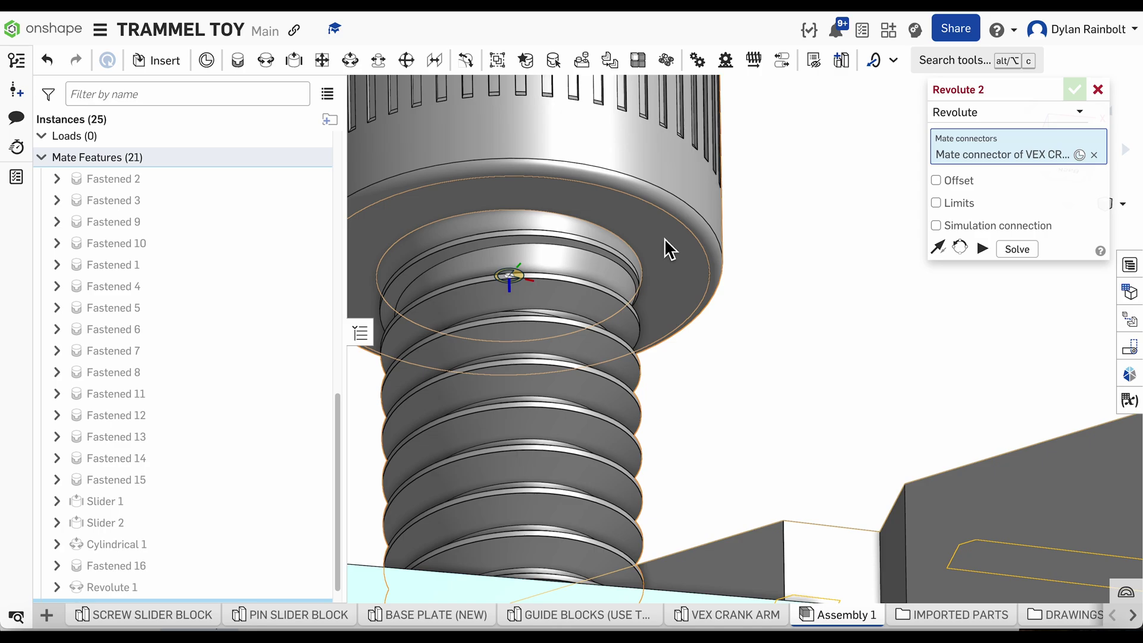
{"action": "left_click", "coordinate": [512, 281]}
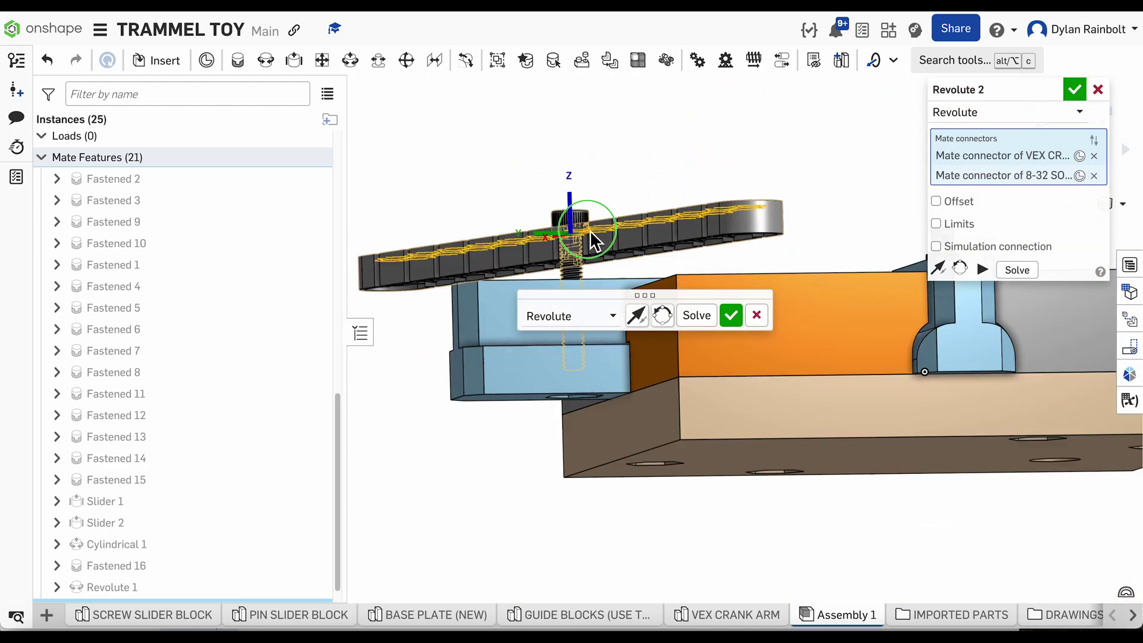
{"action": "right_click_drag", "start_coordinate": [591, 230], "coordinate": [629, 275]}
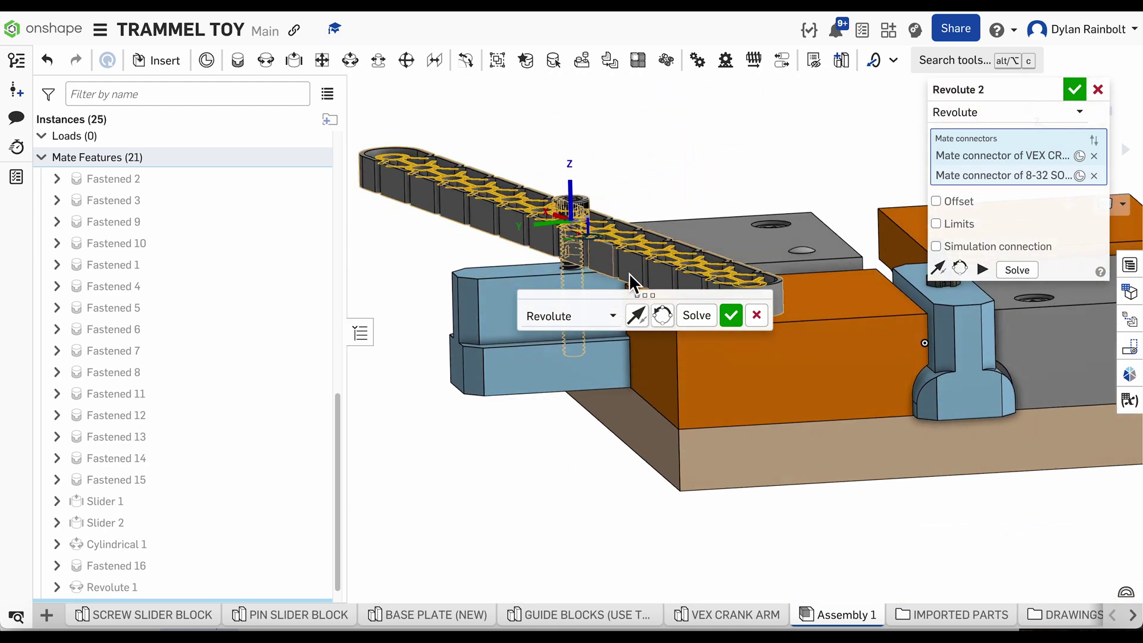
{"action": "scroll", "coordinate": [530, 223], "scroll_direction": "down", "scroll_amount": 4}
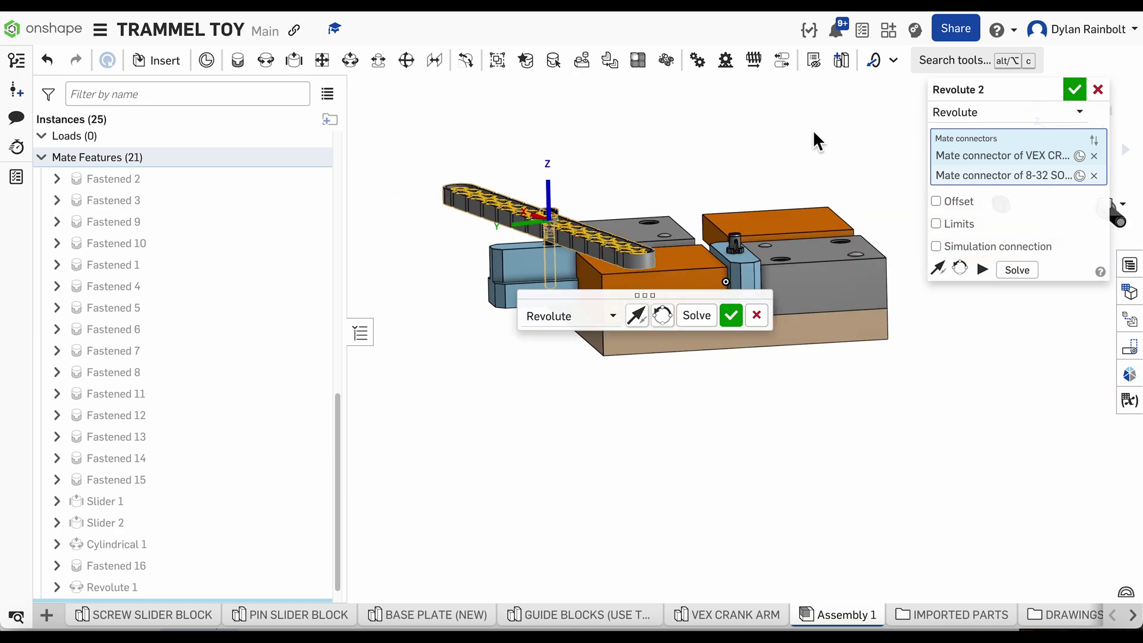
{"action": "right_click_drag", "start_coordinate": [815, 141], "coordinate": [819, 158]}
{"action": "left_click", "coordinate": [1018, 270]}
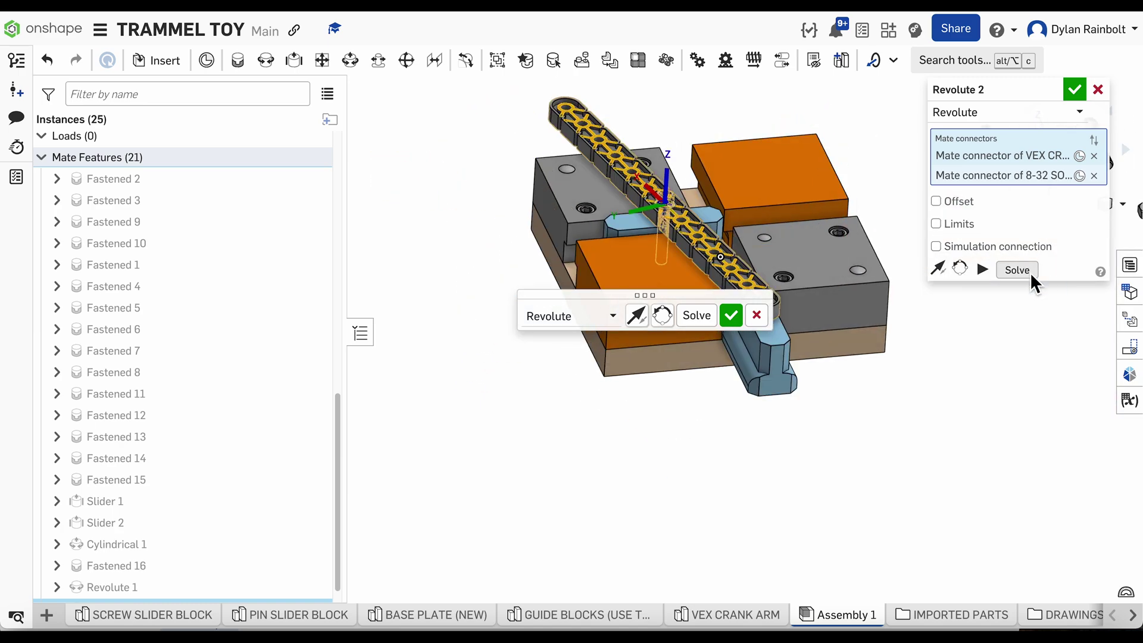
Commit the Revolute mate between the crank arm and the raised screw, and leave the mate command
{"action": "scroll", "coordinate": [595, 250], "scroll_direction": "down", "scroll_amount": 5}
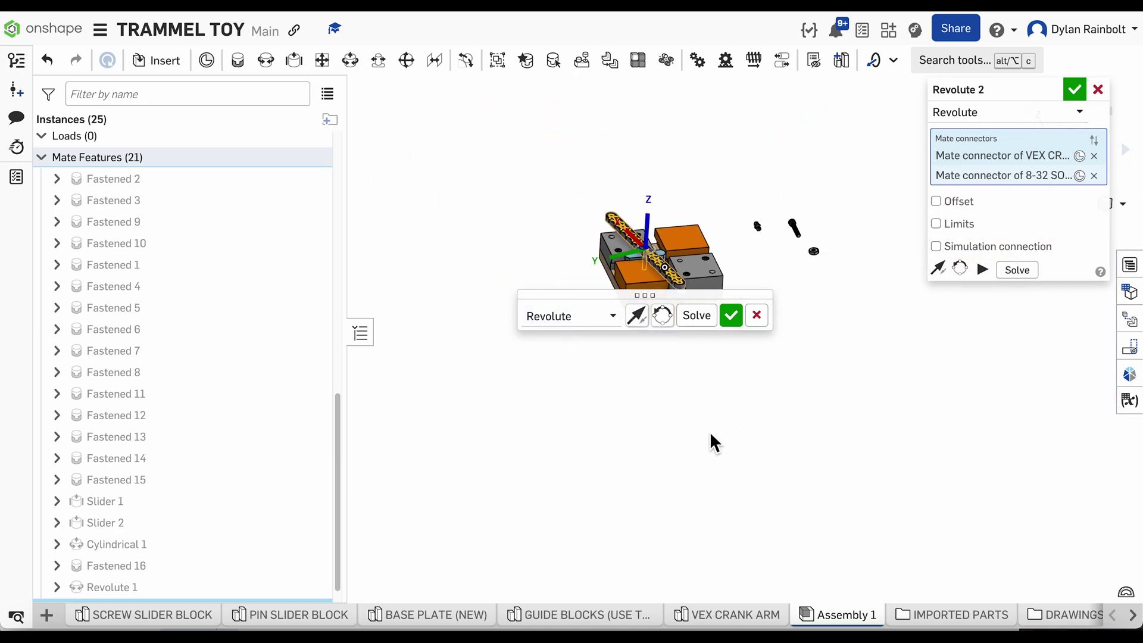
{"action": "scroll", "coordinate": [536, 271], "scroll_direction": "up", "scroll_amount": 6}
{"action": "scroll", "coordinate": [774, 271], "scroll_direction": "up", "scroll_amount": 2}
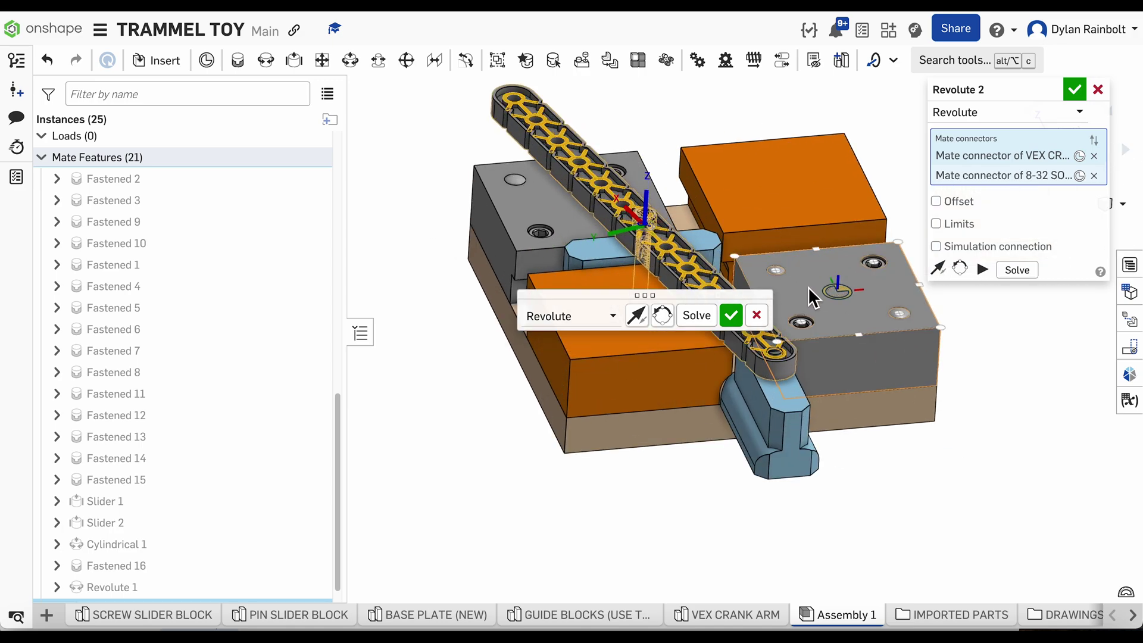
{"action": "left_click", "coordinate": [731, 315]}
{"action": "scroll", "coordinate": [481, 359], "scroll_direction": "down", "scroll_amount": 3}
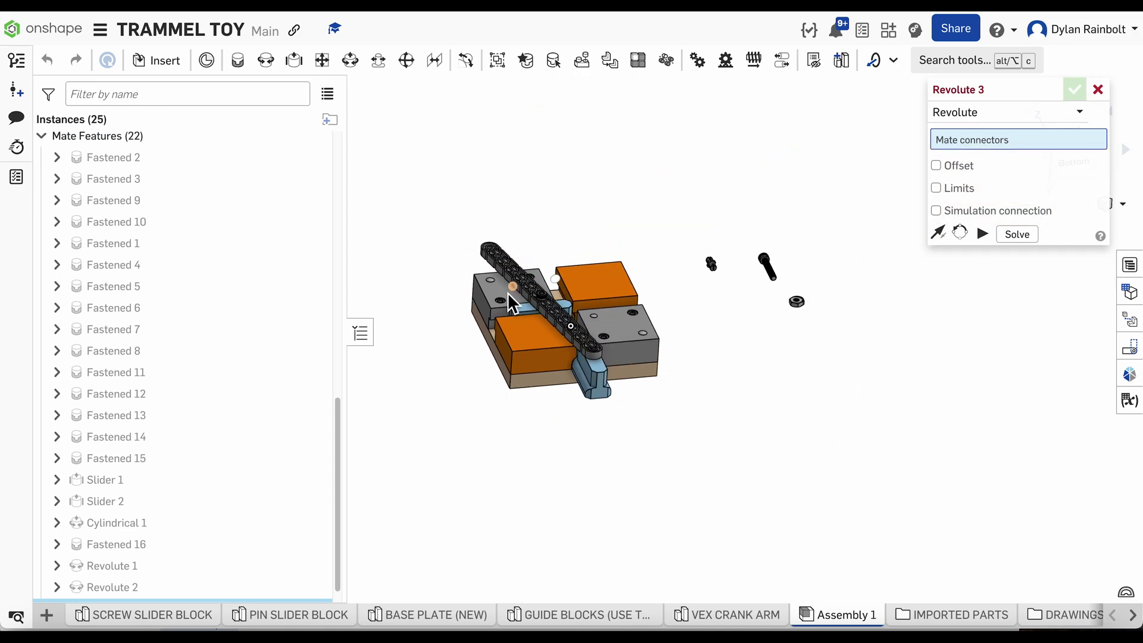
{"action": "scroll", "coordinate": [524, 300], "scroll_direction": "up", "scroll_amount": 5}
{"action": "scroll", "coordinate": [481, 274], "scroll_direction": "down", "scroll_amount": 4}
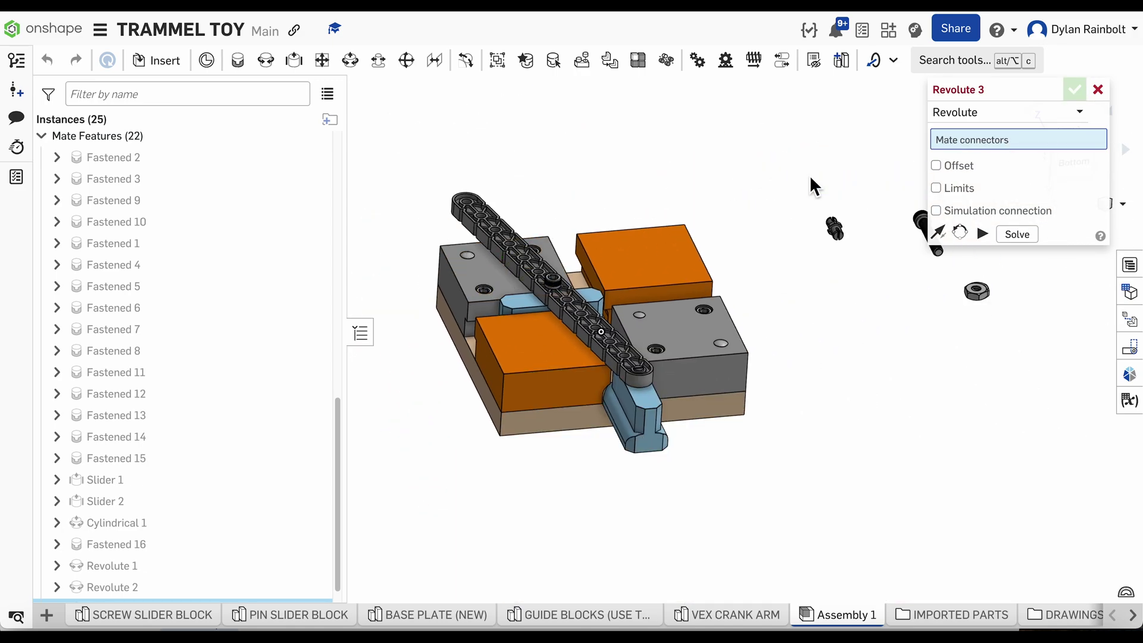
{"action": "left_click", "coordinate": [1098, 90]}
Swing the crank arm on its mates and examine how the raised screw head sits against it
{"action": "right_click_drag", "start_coordinate": [913, 362], "coordinate": [834, 405]}
{"action": "left_click_drag", "start_coordinate": [609, 218], "coordinate": [1041, 254]}
{"action": "right_click_drag", "start_coordinate": [916, 421], "coordinate": [883, 438]}
{"action": "scroll", "coordinate": [816, 262], "scroll_direction": "up", "scroll_amount": 10}
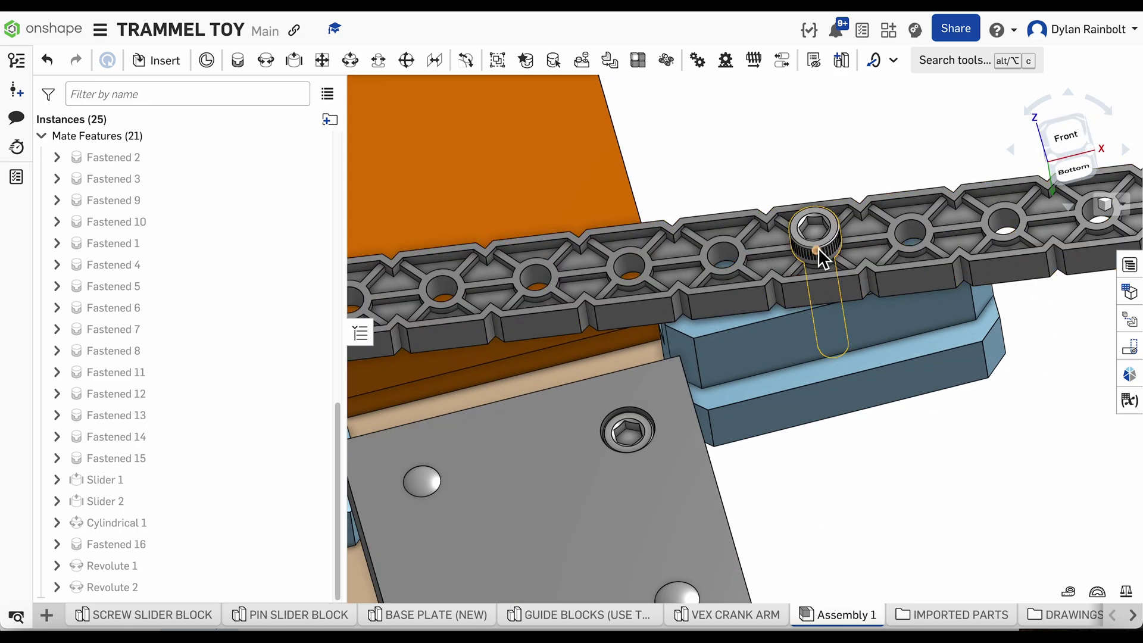
Edit the Revolute 2 mate and replace its crank arm connector with the raised rim center of the sixth hole from the pinned end
{"action": "double_click", "coordinate": [116, 588]}
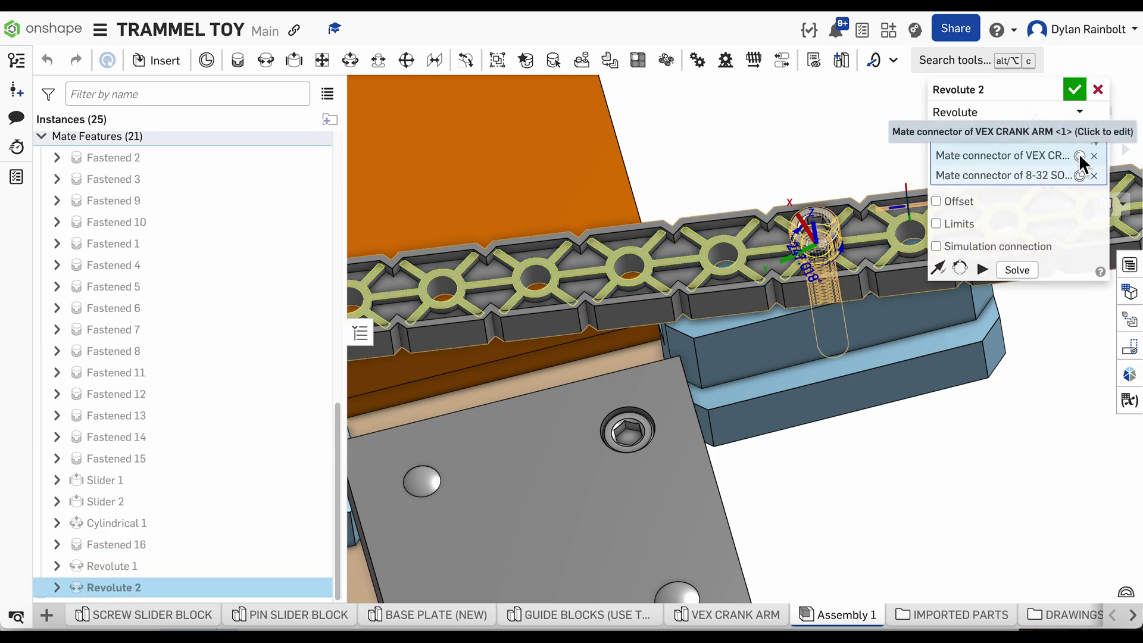
{"action": "left_click", "coordinate": [1093, 156]}
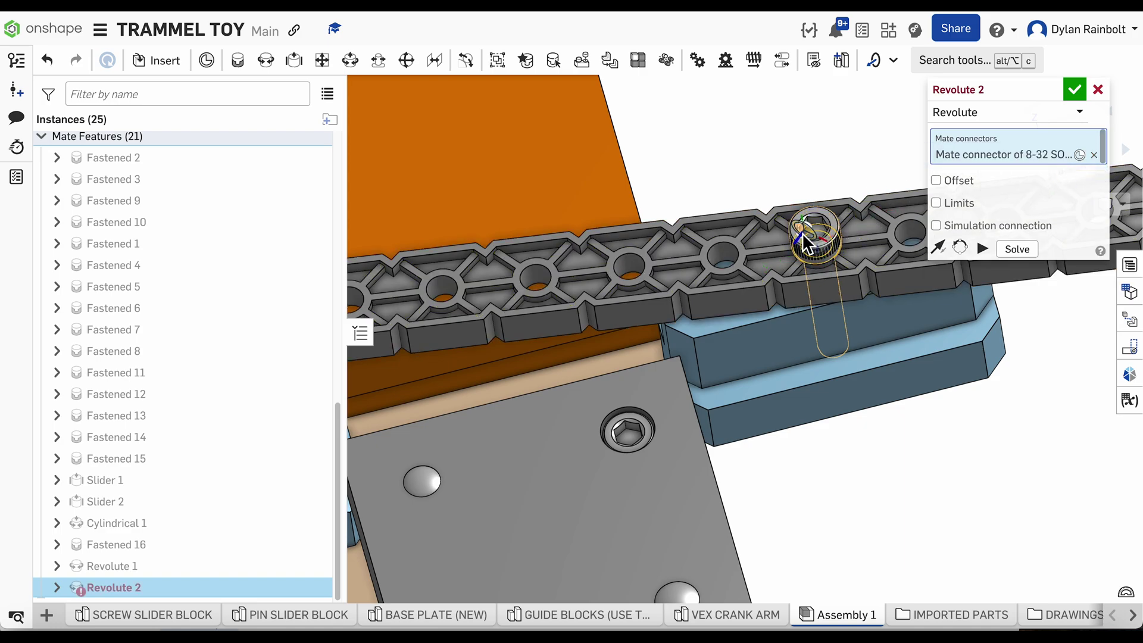
{"action": "scroll", "coordinate": [840, 235], "scroll_direction": "up", "scroll_amount": 5}
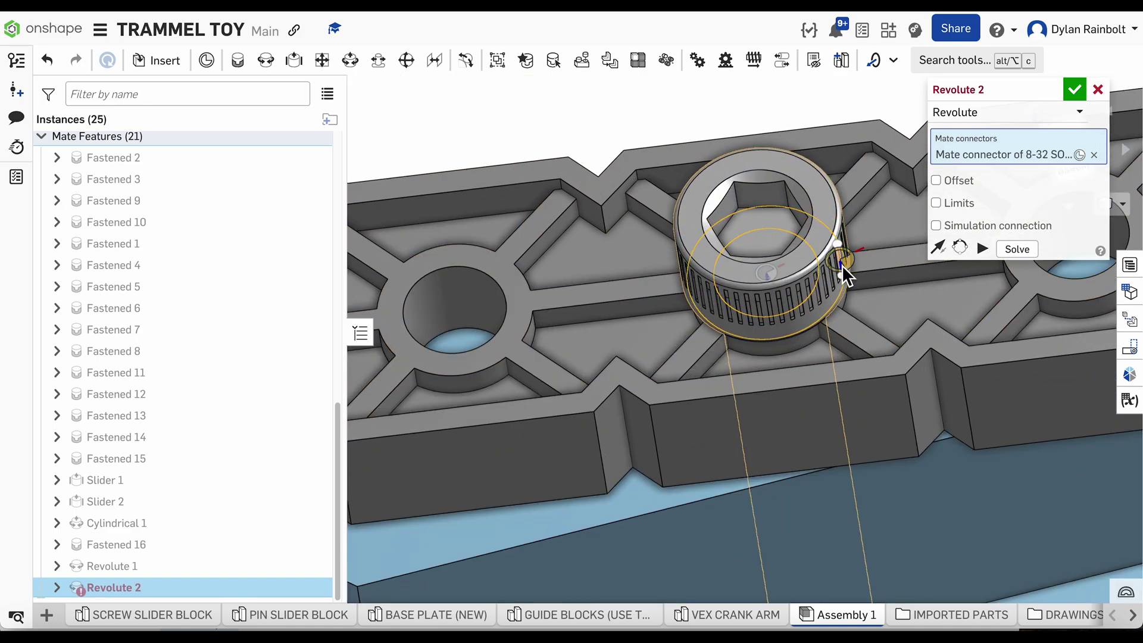
{"action": "scroll", "coordinate": [857, 251], "scroll_direction": "down", "scroll_amount": 2}
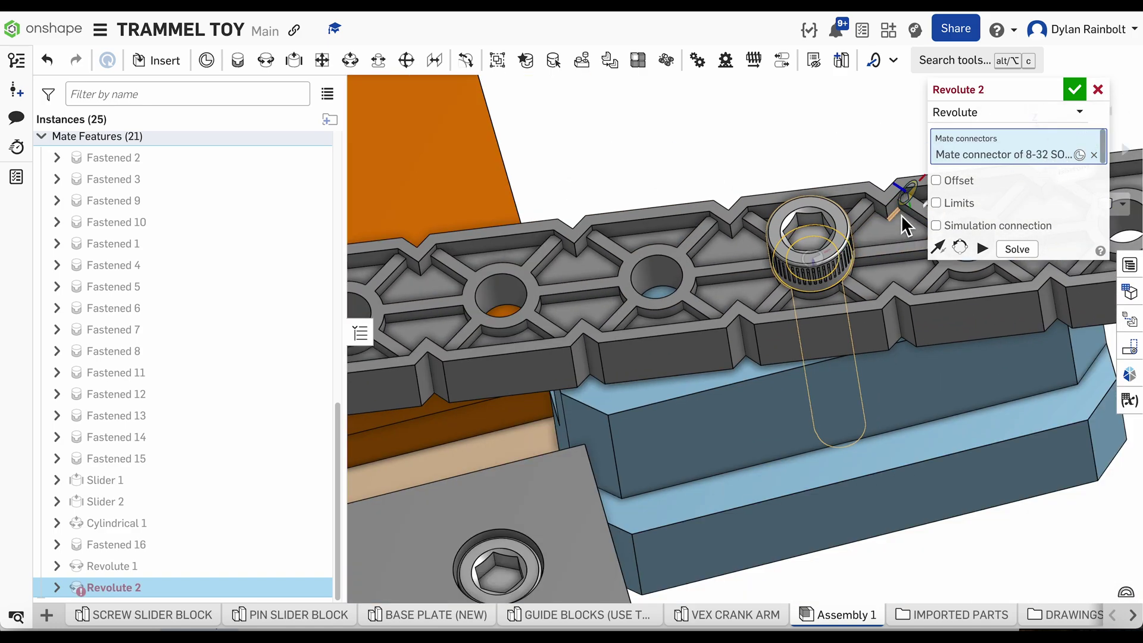
{"action": "right_click_drag", "start_coordinate": [839, 122], "coordinate": [842, 132]}
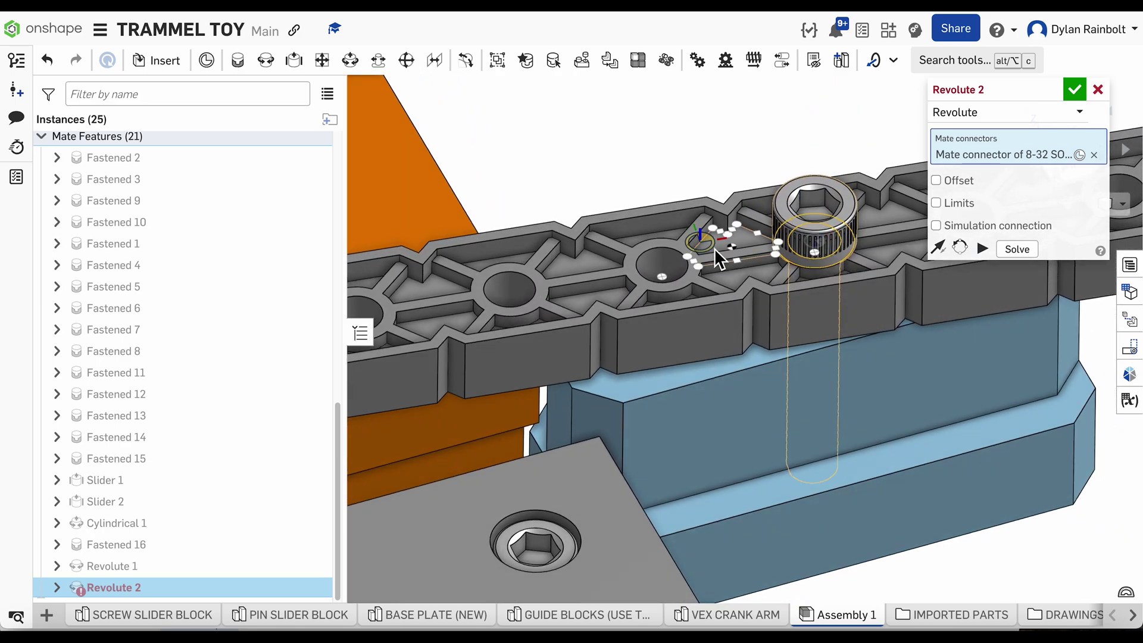
{"action": "scroll", "coordinate": [703, 265], "scroll_direction": "up", "scroll_amount": 5}
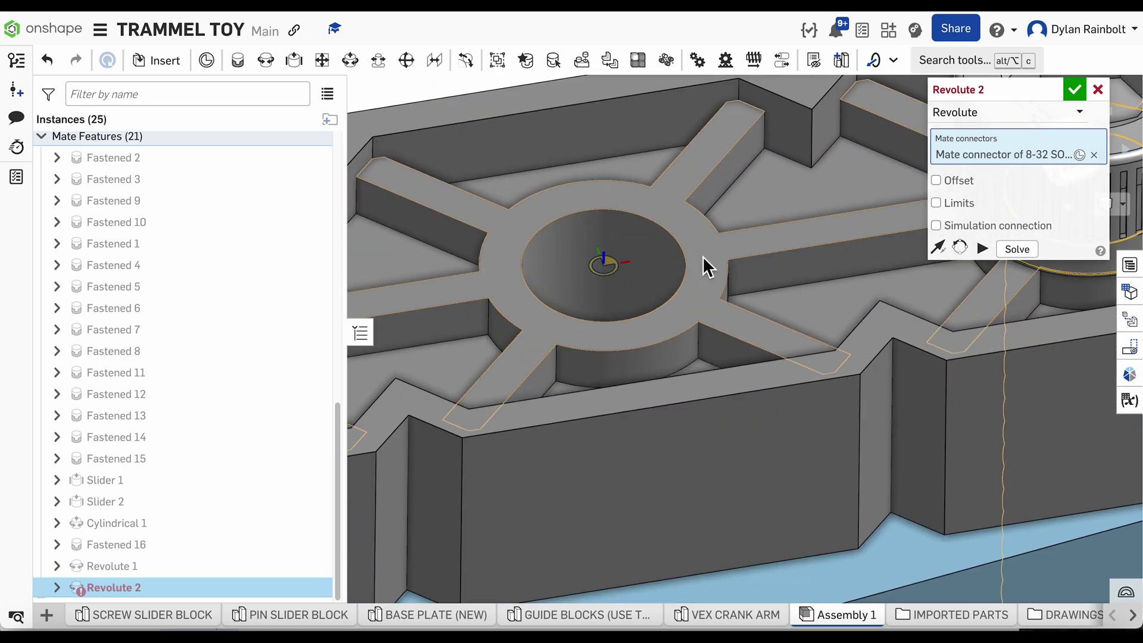
{"action": "left_click", "coordinate": [606, 267]}
{"action": "scroll", "coordinate": [613, 209], "scroll_direction": "down", "scroll_amount": 5}
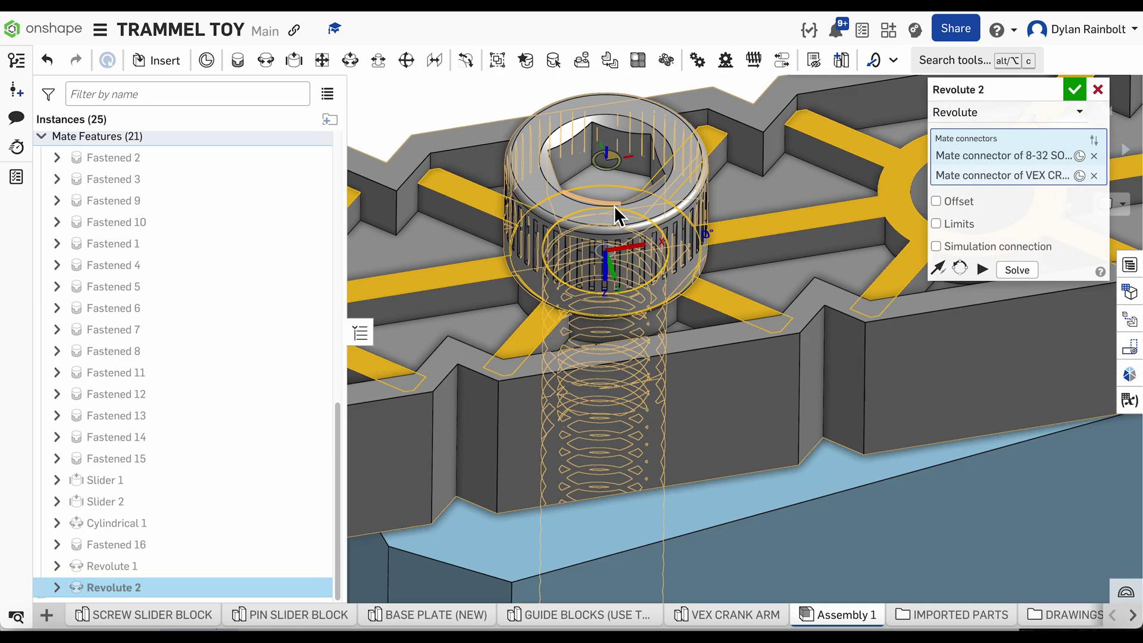
Solve the edited Revolute mate, check the screw's position in the crank arm, and commit the change
{"action": "left_click", "coordinate": [1017, 269]}
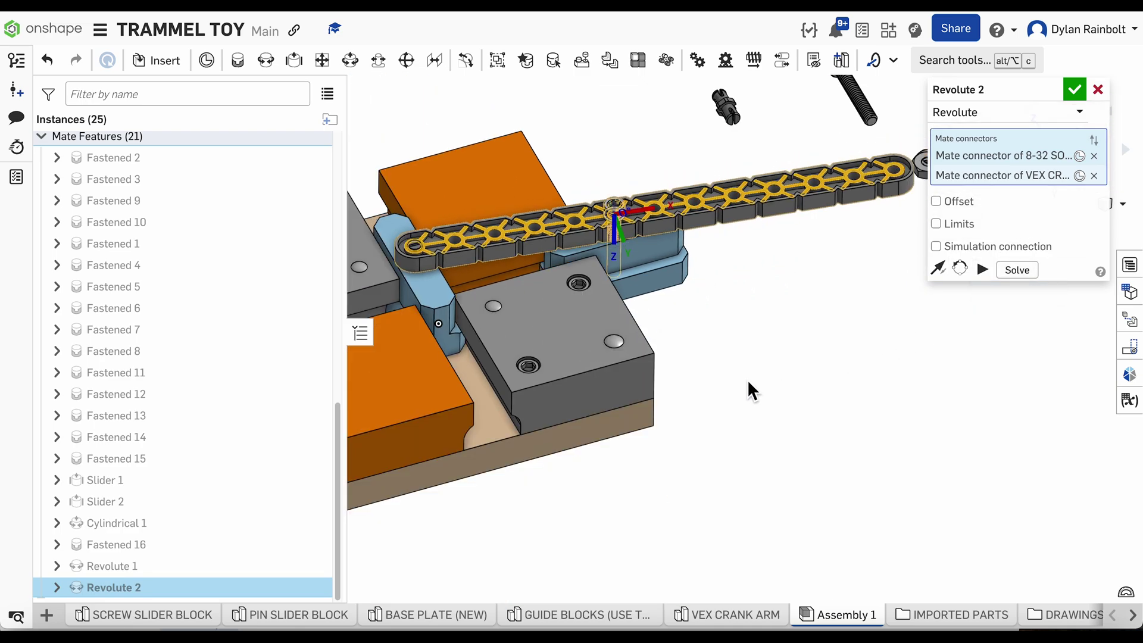
{"action": "scroll", "coordinate": [748, 380], "scroll_direction": "down", "scroll_amount": 5}
{"action": "right_click_drag", "start_coordinate": [748, 380], "coordinate": [707, 344]}
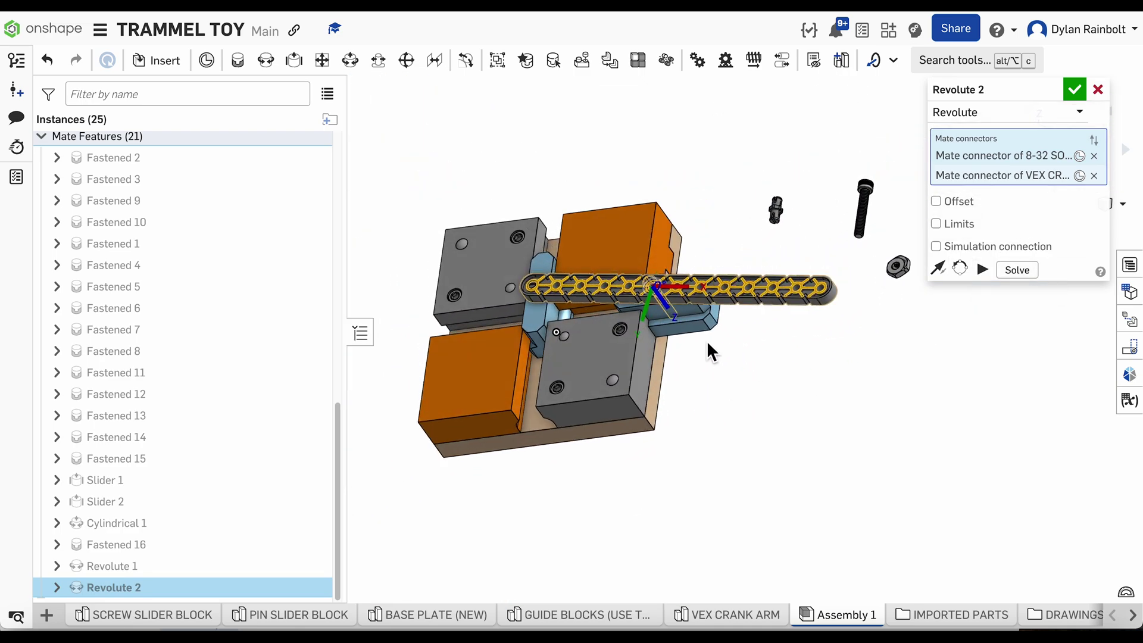
{"action": "right_click_drag", "start_coordinate": [709, 387], "coordinate": [739, 363]}
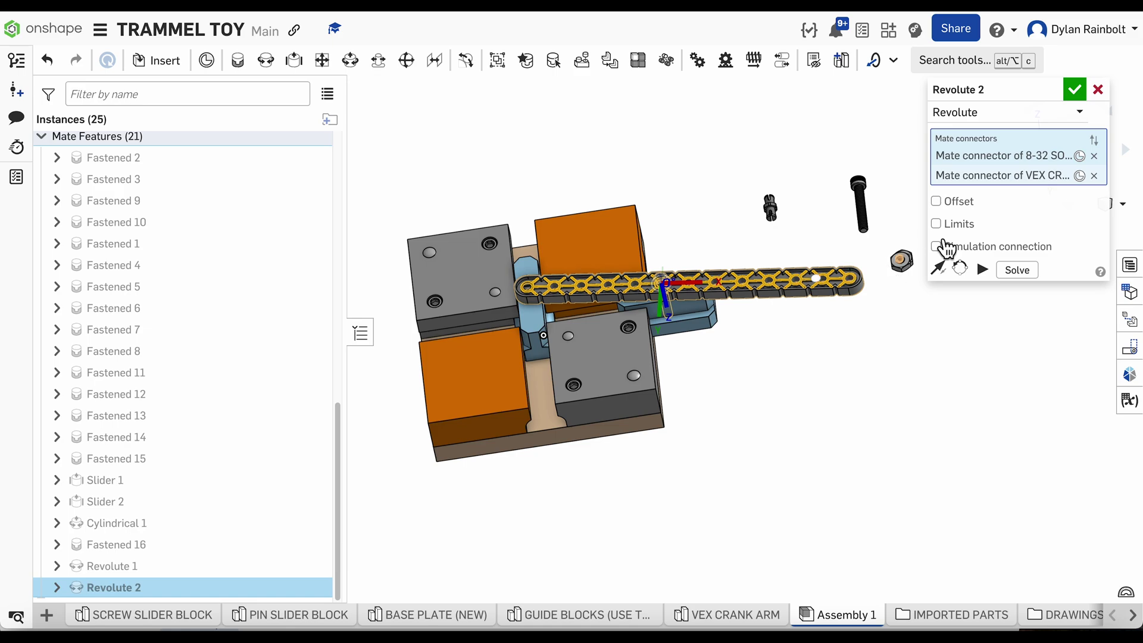
{"action": "left_click", "coordinate": [1076, 92]}
Swing the crank arm by its free end and examine how the arm and slider blocks move together
{"action": "right_click_drag", "start_coordinate": [822, 418], "coordinate": [828, 448]}
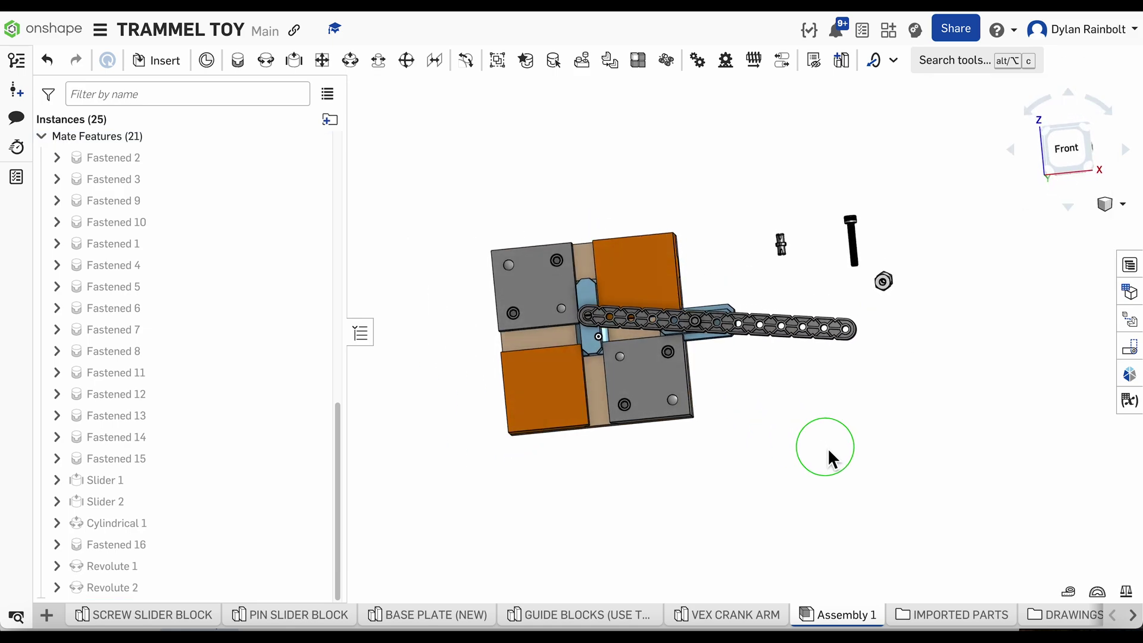
{"action": "left_click_drag", "start_coordinate": [836, 336], "coordinate": [871, 301]}
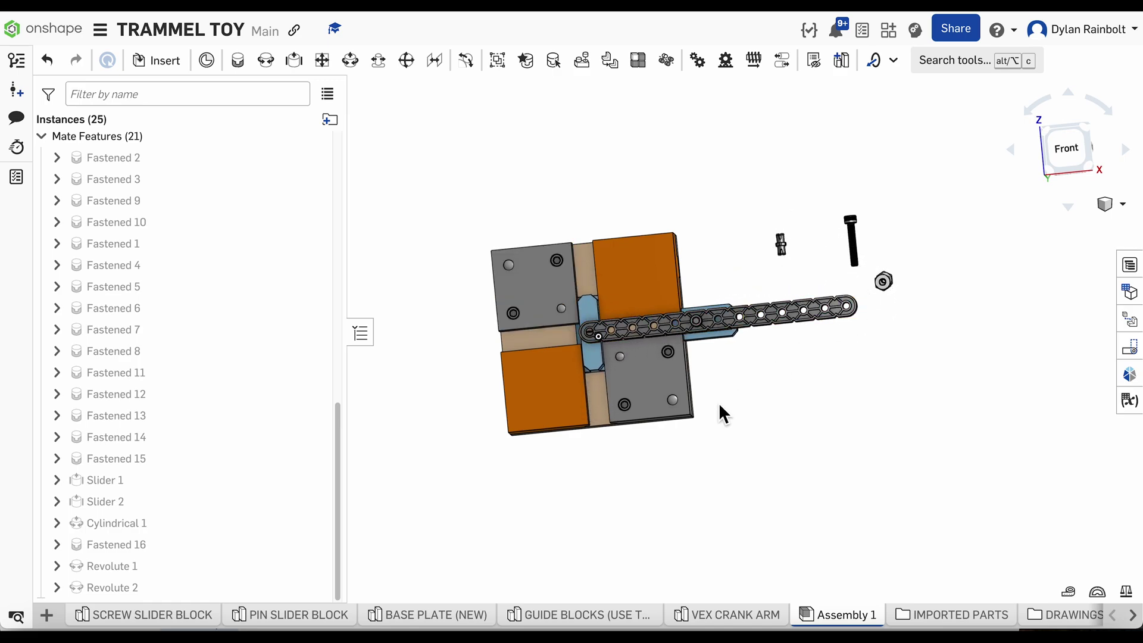
{"action": "right_click_drag", "start_coordinate": [720, 403], "coordinate": [576, 335]}
{"action": "scroll", "coordinate": [622, 347], "scroll_direction": "up", "scroll_amount": 5}
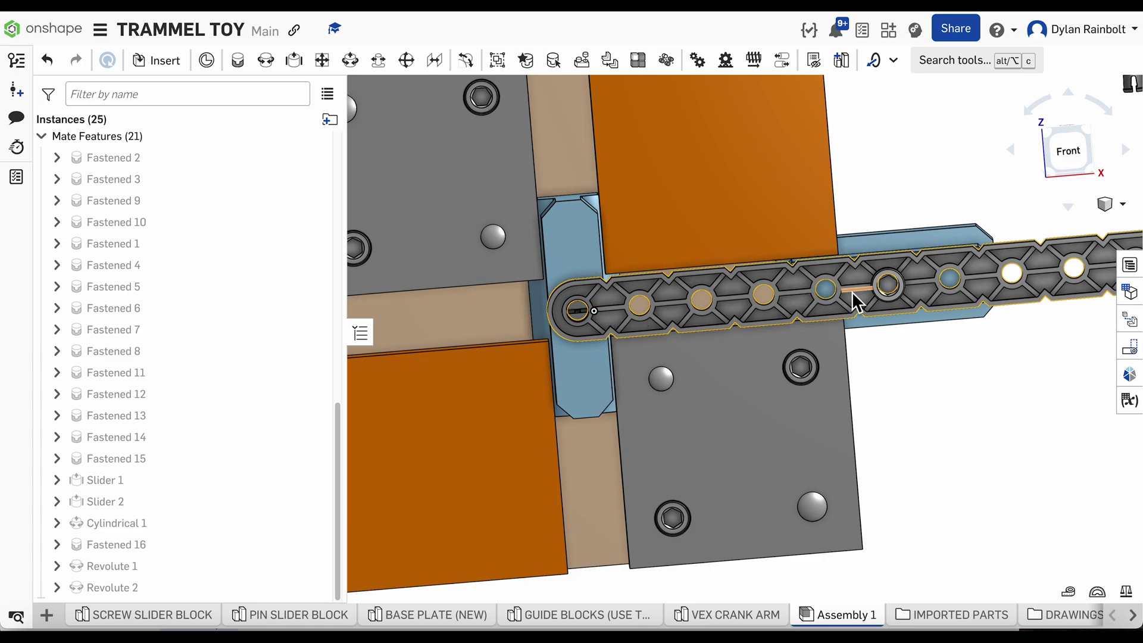
{"action": "scroll", "coordinate": [920, 277], "scroll_direction": "down", "scroll_amount": 5}
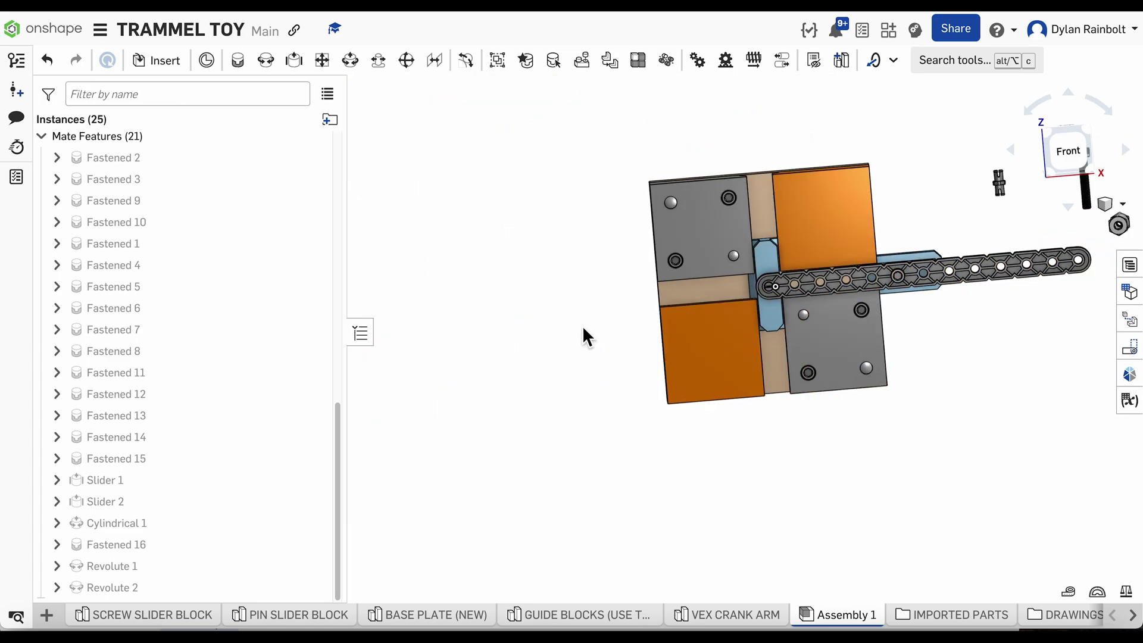
{"action": "scroll", "coordinate": [587, 338], "scroll_direction": "down", "scroll_amount": 2}
{"action": "mouse_move", "coordinate": [880, 387]}
{"action": "right_mouse_down"}
{"action": "mouse_move", "coordinate": [878, 331]}
{"action": "mouse_move", "coordinate": [864, 343]}
{"action": "mouse_move", "coordinate": [863, 391]}
{"action": "mouse_move", "coordinate": [877, 377]}
{"action": "right_mouse_up"}
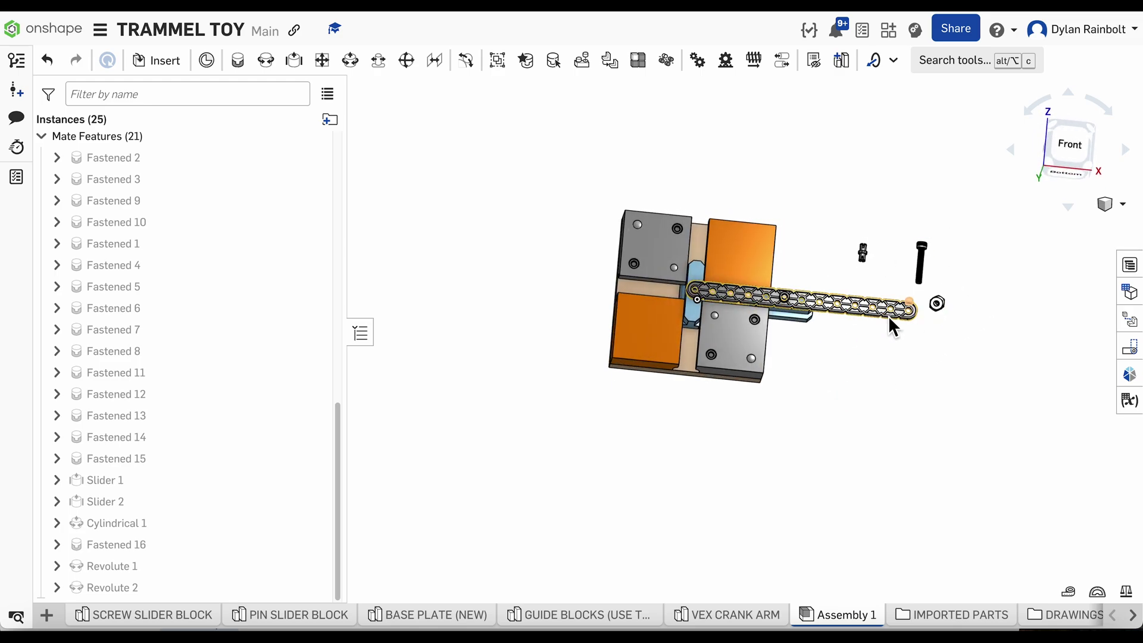
Start a Fastened mate with its first connector on the loose connector pin, centered where the shank meets the collar
{"action": "scroll", "coordinate": [859, 240], "scroll_direction": "up", "scroll_amount": 5}
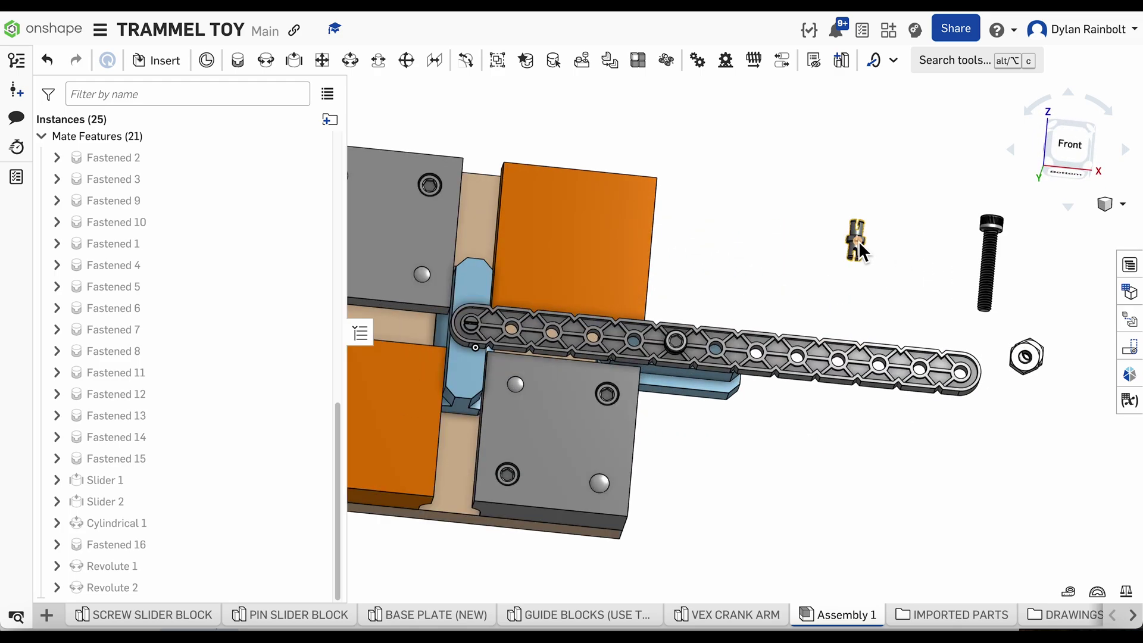
{"action": "left_click", "coordinate": [238, 62]}
{"action": "scroll", "coordinate": [870, 256], "scroll_direction": "up", "scroll_amount": 5}
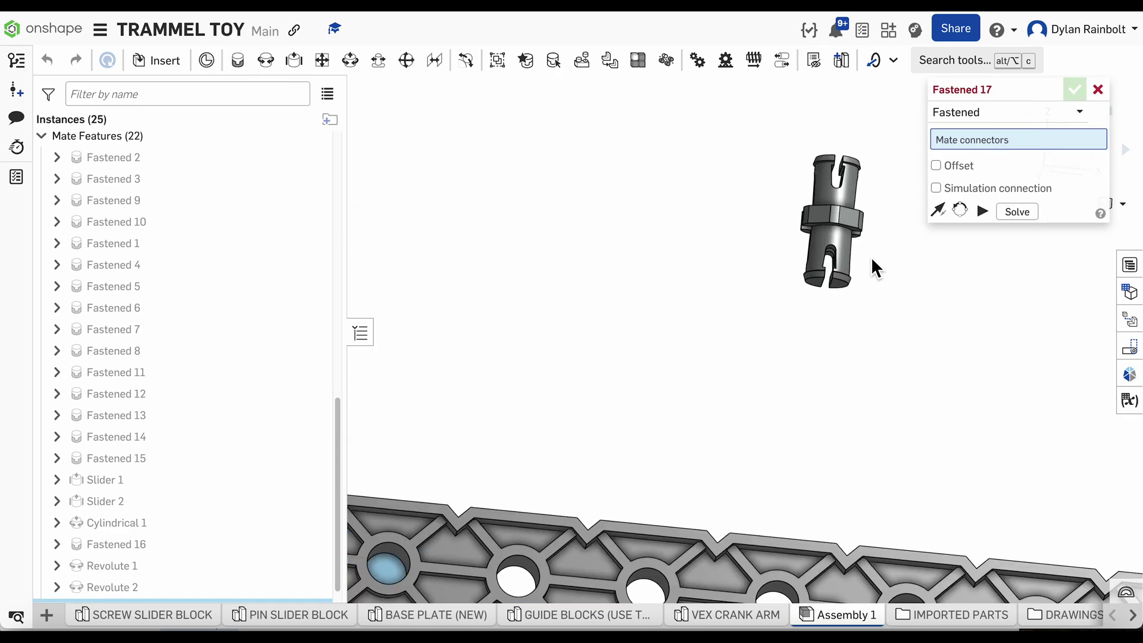
{"action": "left_click", "coordinate": [266, 61]}
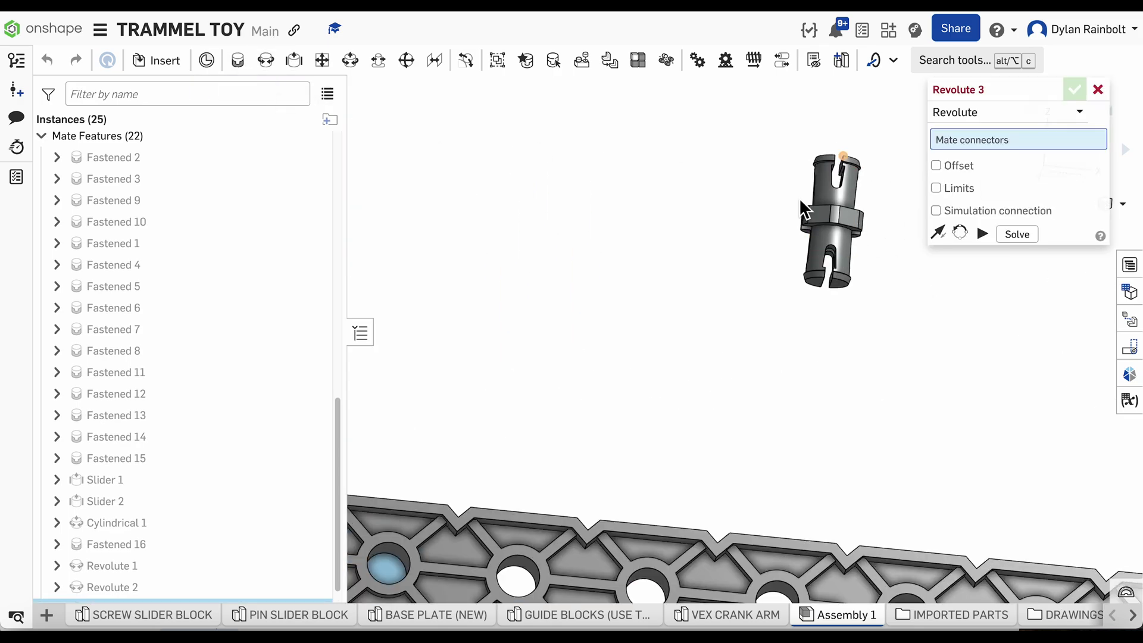
{"action": "scroll", "coordinate": [861, 232], "scroll_direction": "up", "scroll_amount": 5}
{"action": "right_click_drag", "start_coordinate": [881, 245], "coordinate": [859, 206]}
{"action": "scroll", "coordinate": [866, 220], "scroll_direction": "up", "scroll_amount": 5}
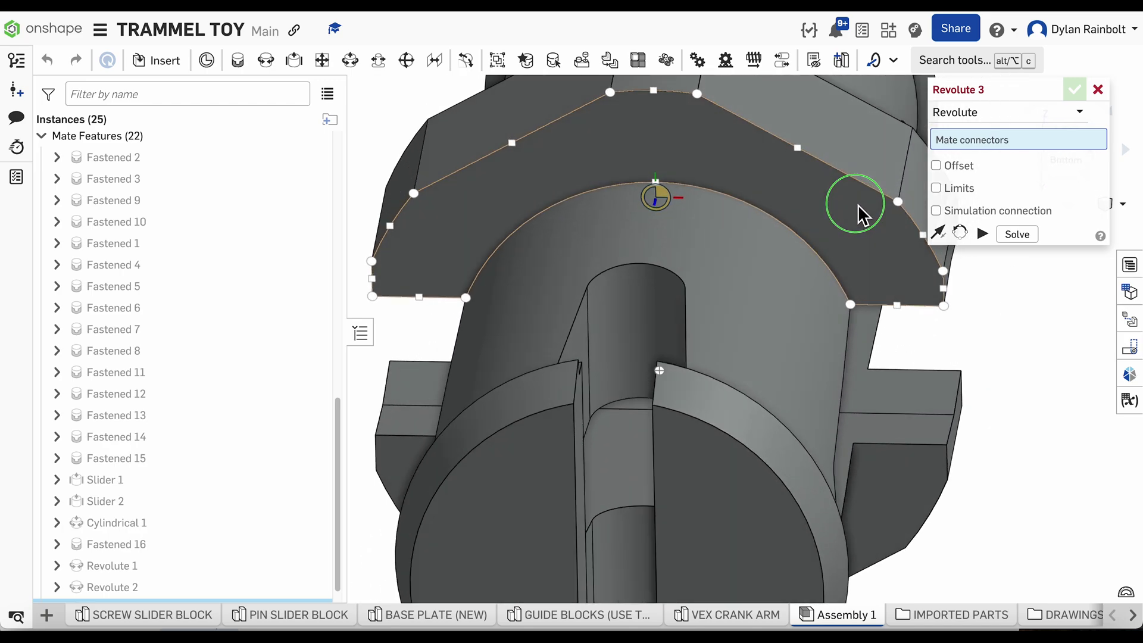
{"action": "left_click", "coordinate": [237, 62]}
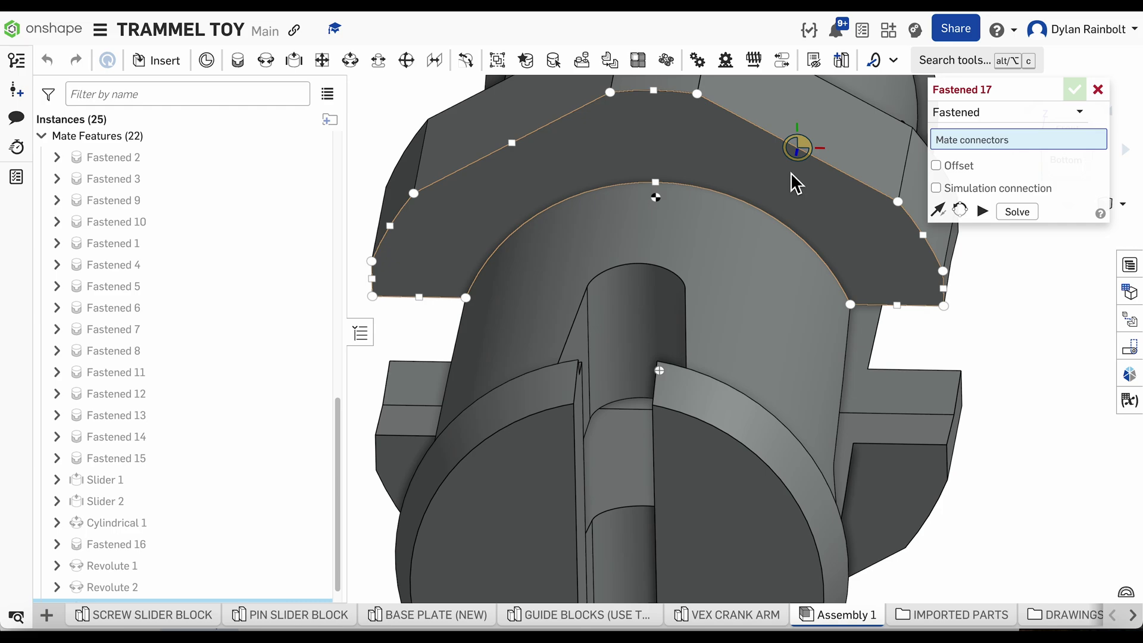
{"action": "right_click_drag", "start_coordinate": [790, 172], "coordinate": [765, 366]}
{"action": "scroll", "coordinate": [655, 375], "scroll_direction": "down", "scroll_amount": 10}
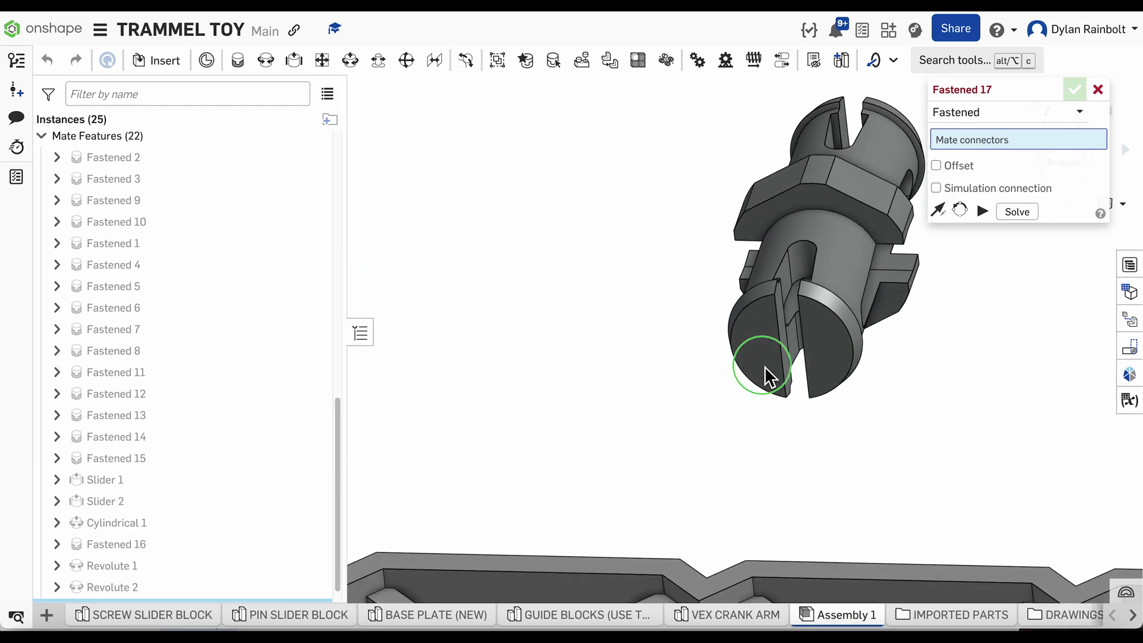
{"action": "left_click", "coordinate": [831, 273]}
Choose the upper rim center of the crank arm's free-end hole as the second connector of the Fastened mate
{"action": "right_click_drag", "start_coordinate": [972, 333], "coordinate": [980, 324]}
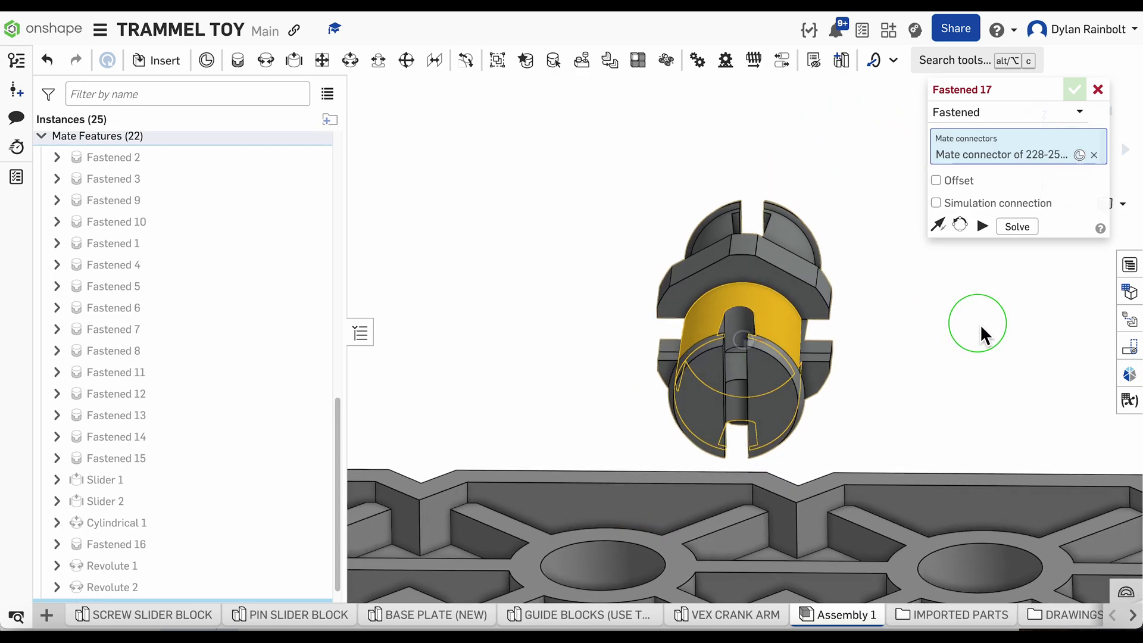
{"action": "scroll", "coordinate": [682, 302], "scroll_direction": "down", "scroll_amount": 10}
{"action": "right_click_drag", "start_coordinate": [852, 268], "coordinate": [847, 309]}
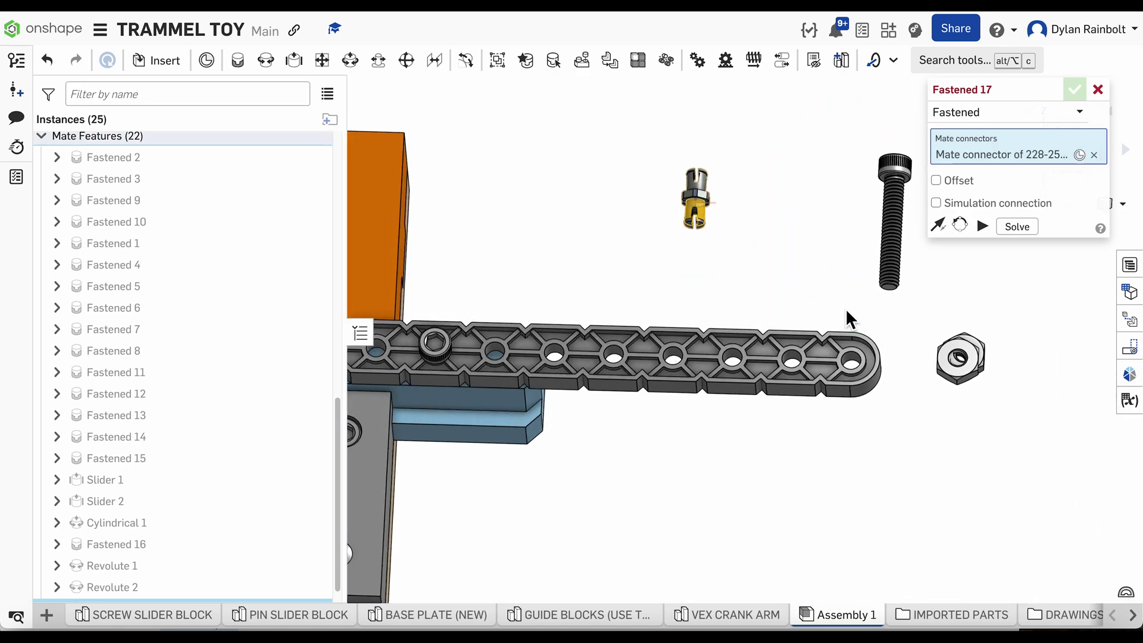
{"action": "scroll", "coordinate": [849, 365], "scroll_direction": "up", "scroll_amount": 10}
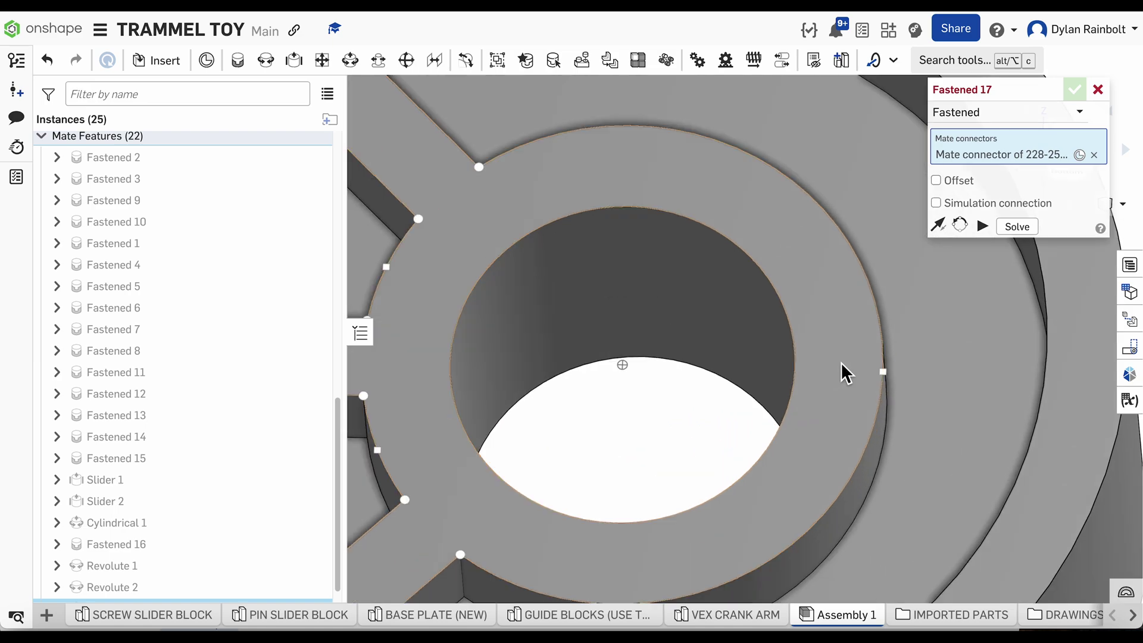
{"action": "left_click", "coordinate": [633, 366]}
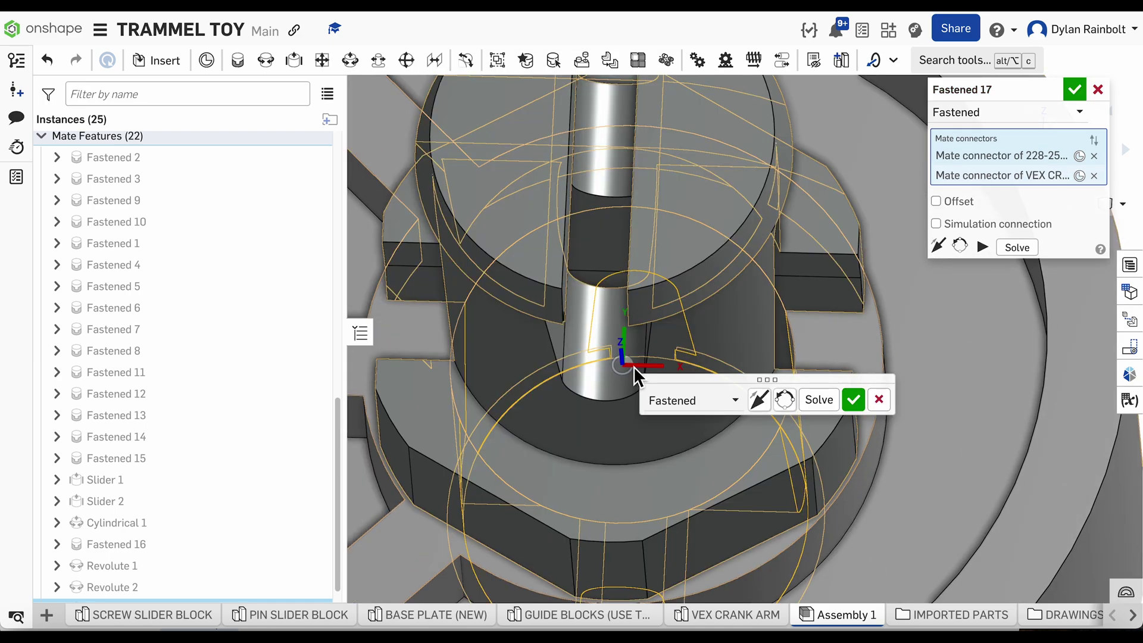
Try the connector pin flipped in the end hole, restore its original direction, and commit the Fastened mate
{"action": "scroll", "coordinate": [618, 339], "scroll_direction": "down", "scroll_amount": 10}
{"action": "right_click_drag", "start_coordinate": [696, 243], "coordinate": [677, 202]}
{"action": "scroll", "coordinate": [718, 230], "scroll_direction": "down", "scroll_amount": 5}
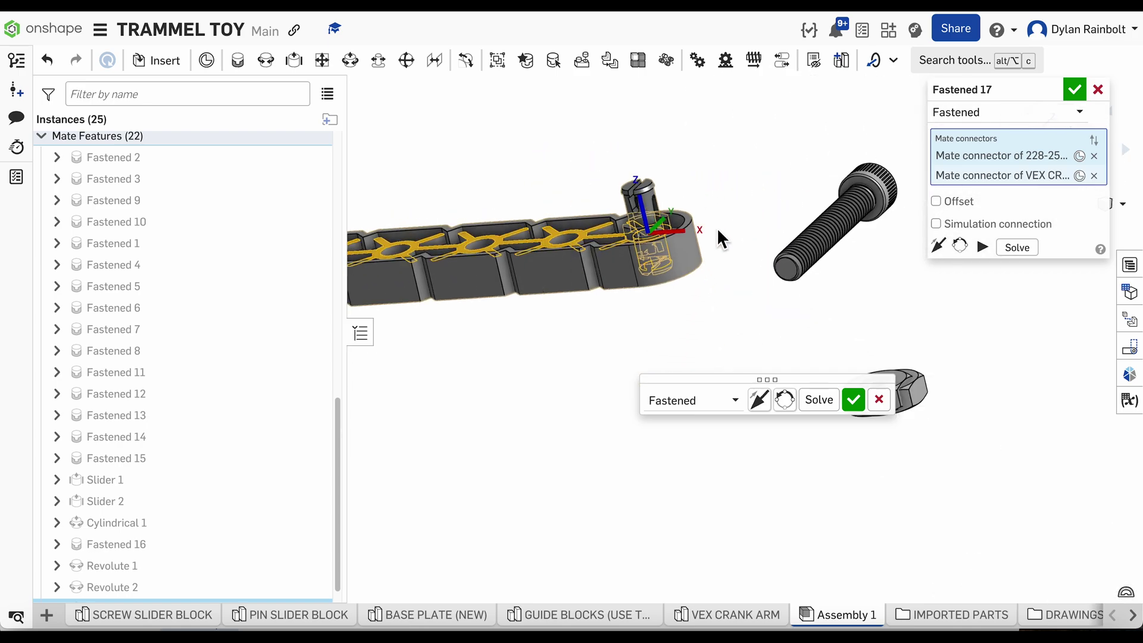
{"action": "left_click", "coordinate": [762, 409]}
{"action": "scroll", "coordinate": [639, 234], "scroll_direction": "up", "scroll_amount": 6}
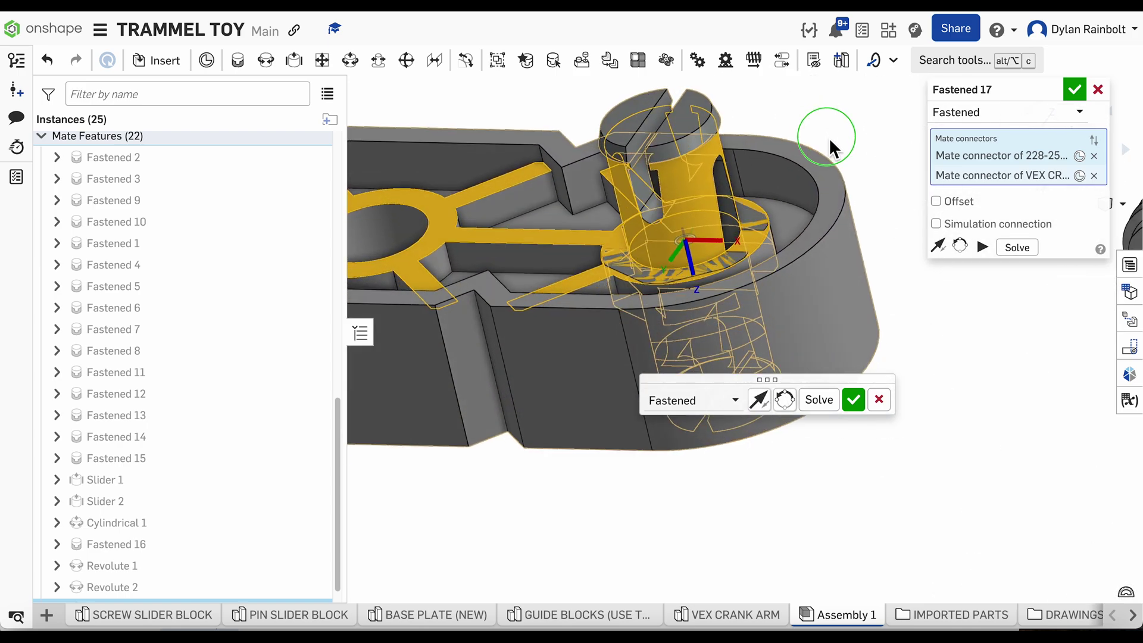
{"action": "right_click_drag", "start_coordinate": [831, 139], "coordinate": [819, 152]}
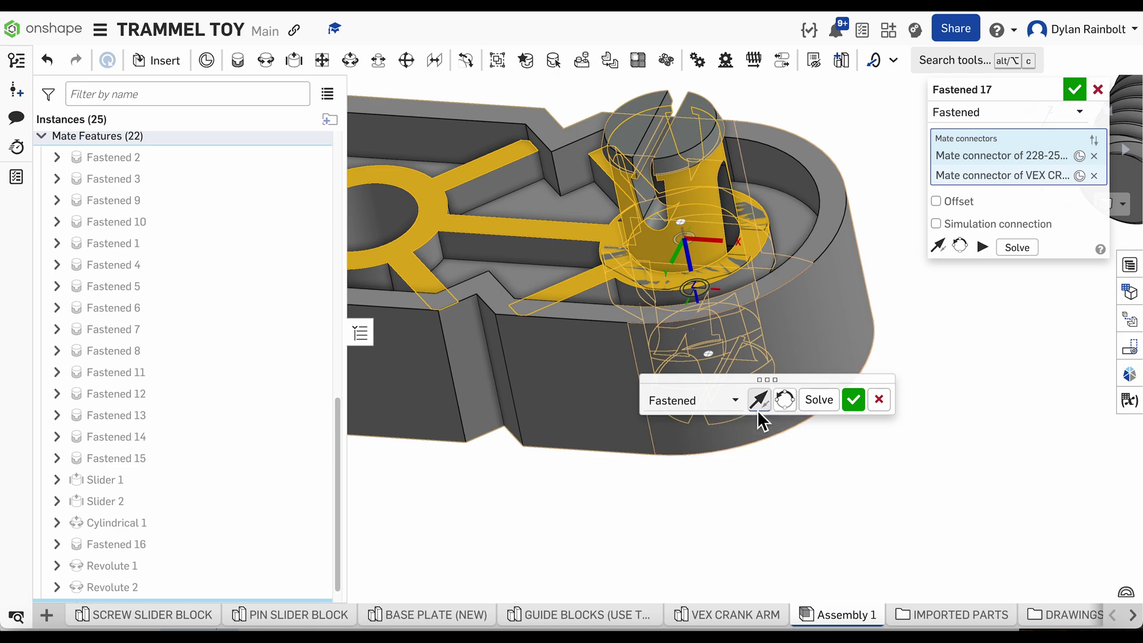
{"action": "left_click", "coordinate": [759, 401]}
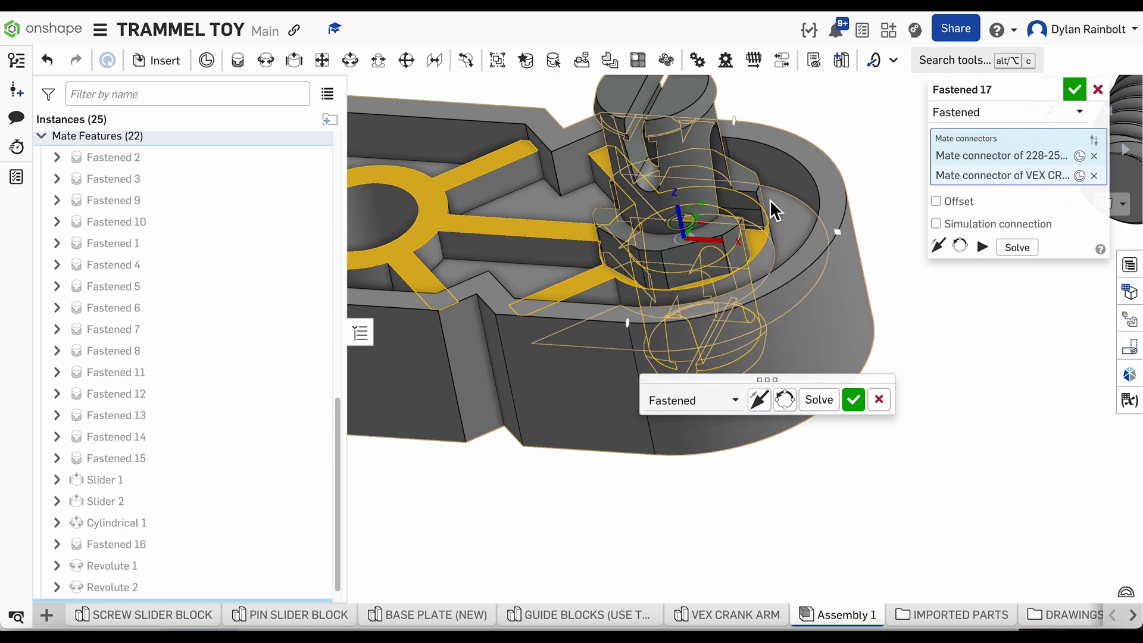
{"action": "left_click", "coordinate": [854, 400]}
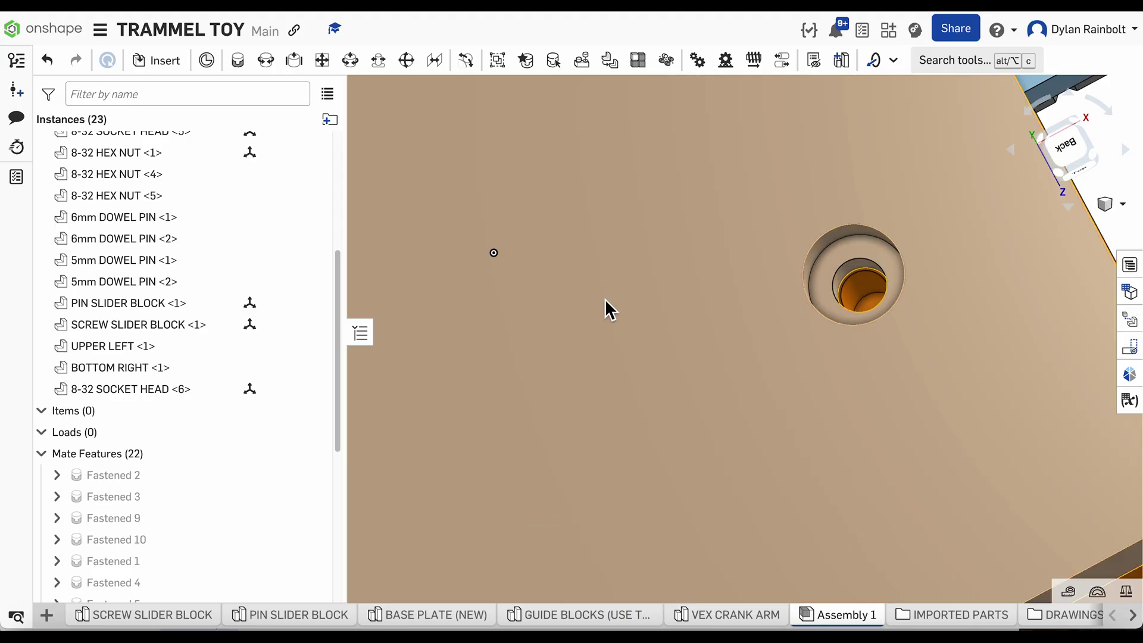
Start a Fastened mate with its first connector centered on the counterbore floor of the open hole in the base plate's underside
{"action": "scroll", "coordinate": [924, 268], "scroll_direction": "up", "scroll_amount": 5}
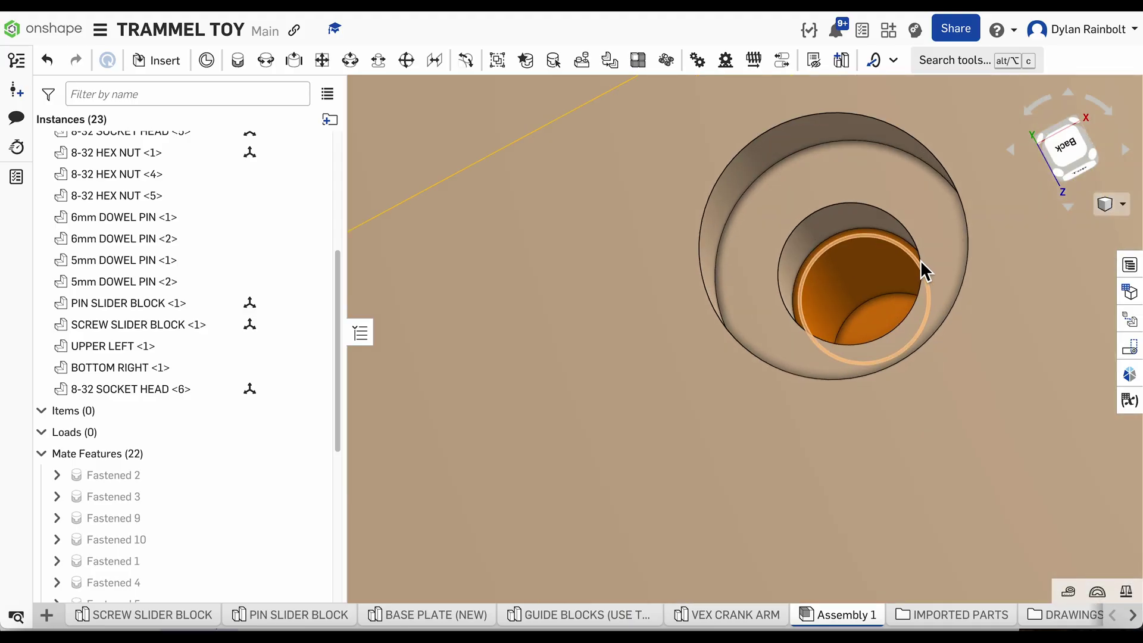
{"action": "left_click", "coordinate": [238, 60]}
{"action": "left_click", "coordinate": [837, 196]}
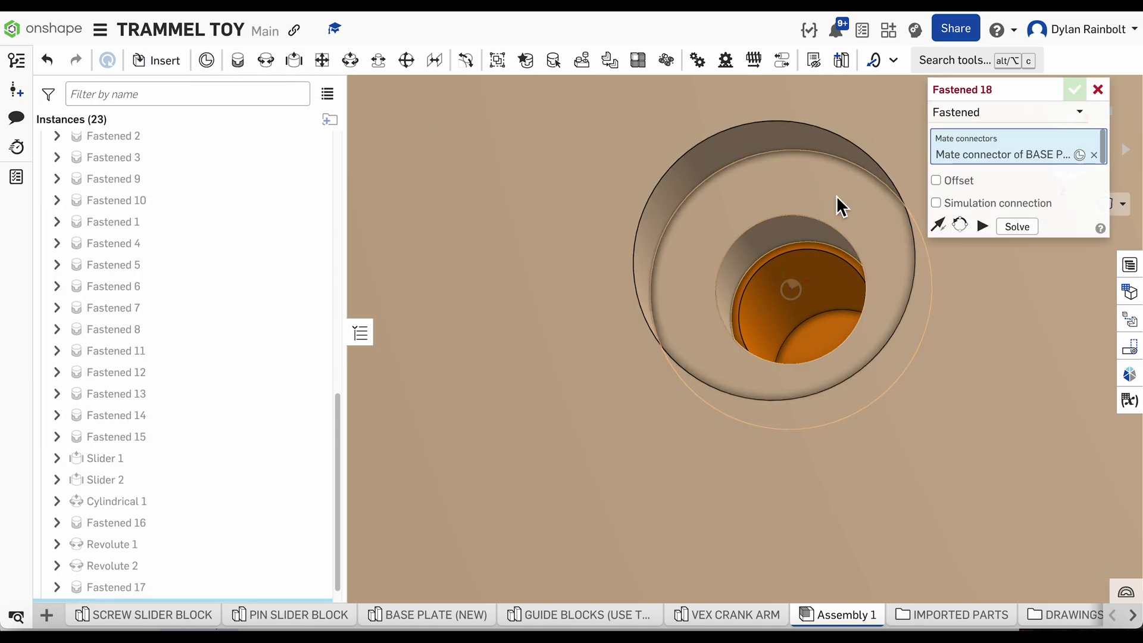
Choose the center under the head of the loose 8-32 socket head screw as the second connector of the Fastened mate
{"action": "scroll", "coordinate": [606, 193], "scroll_direction": "down", "scroll_amount": 10}
{"action": "right_click_drag", "start_coordinate": [813, 194], "coordinate": [829, 249]}
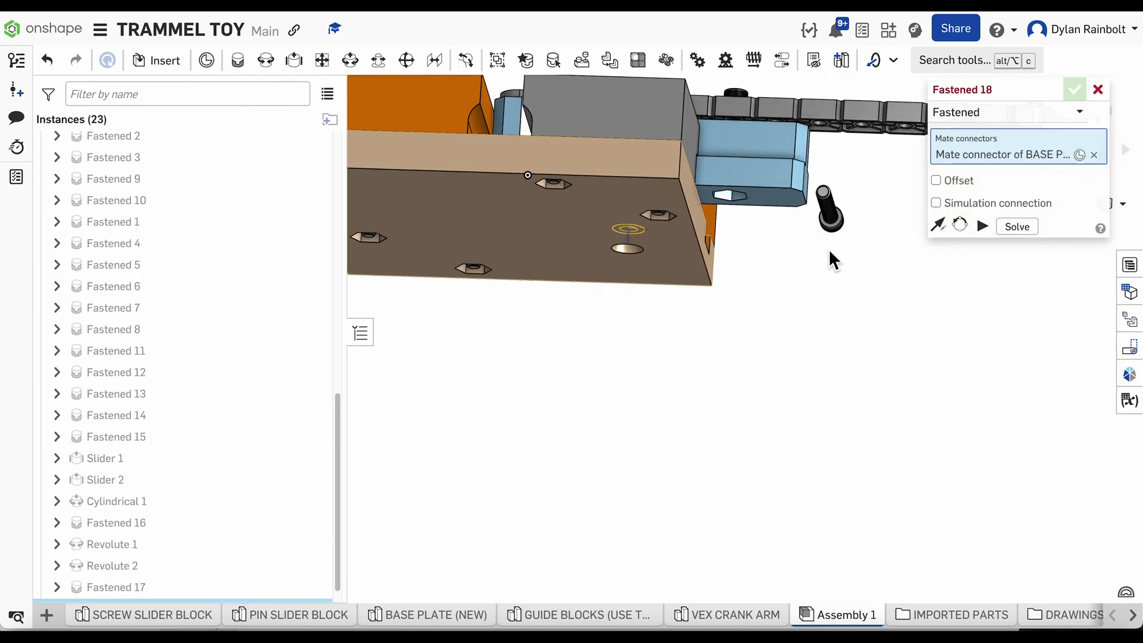
{"action": "scroll", "coordinate": [829, 248], "scroll_direction": "up", "scroll_amount": 10}
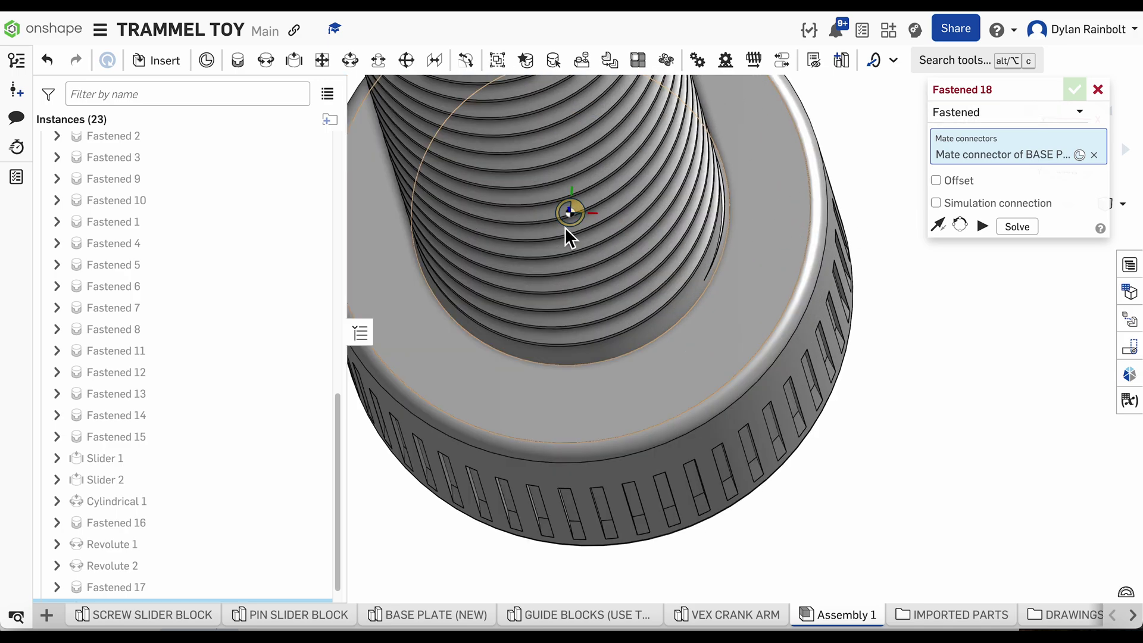
{"action": "left_click", "coordinate": [567, 220]}
Flip the screw's primary axis so its shank points into the base plate, and commit the Fastened mate
{"action": "scroll", "coordinate": [687, 181], "scroll_direction": "down", "scroll_amount": 5}
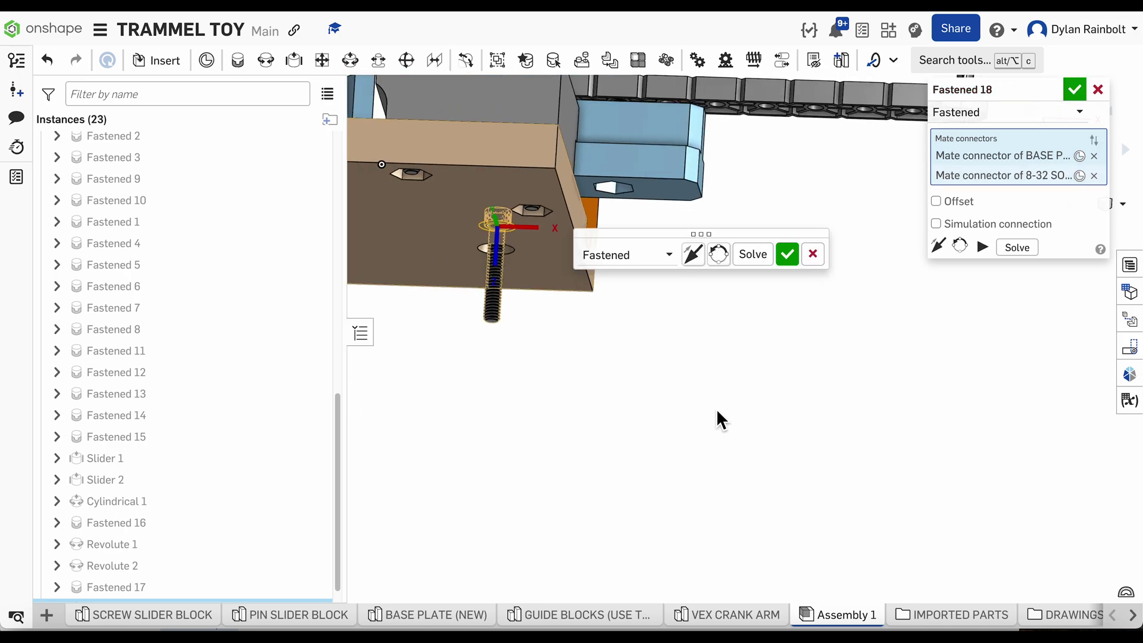
{"action": "scroll", "coordinate": [587, 388], "scroll_direction": "up", "scroll_amount": 3}
{"action": "scroll", "coordinate": [503, 302], "scroll_direction": "up", "scroll_amount": 6}
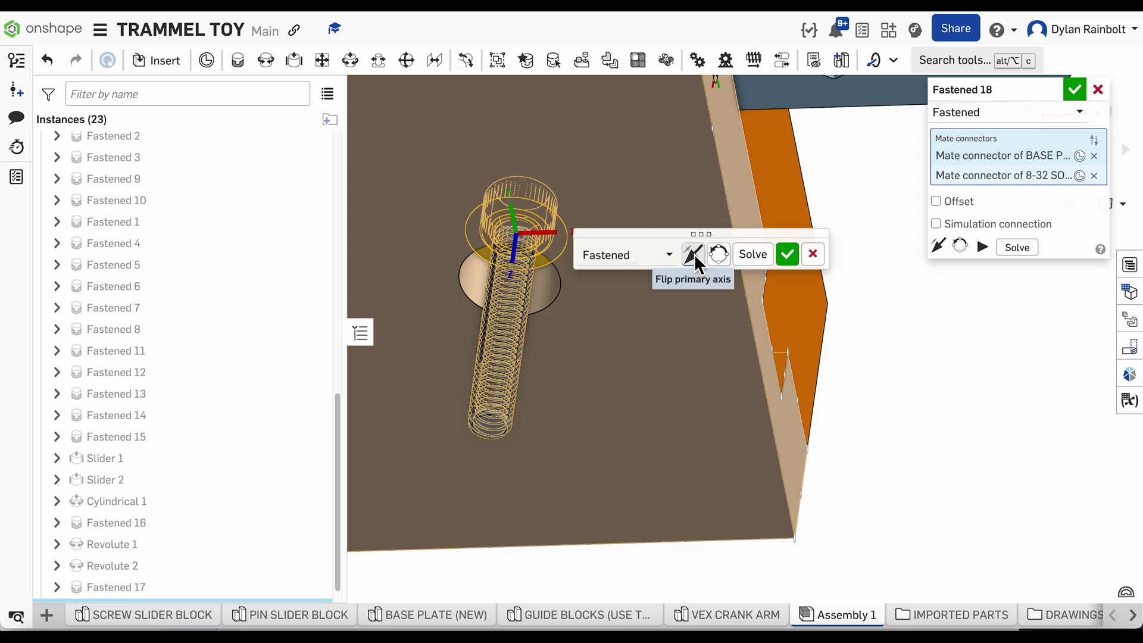
{"action": "left_click", "coordinate": [694, 253]}
{"action": "left_click", "coordinate": [787, 255]}
{"action": "left_click", "coordinate": [691, 254]}
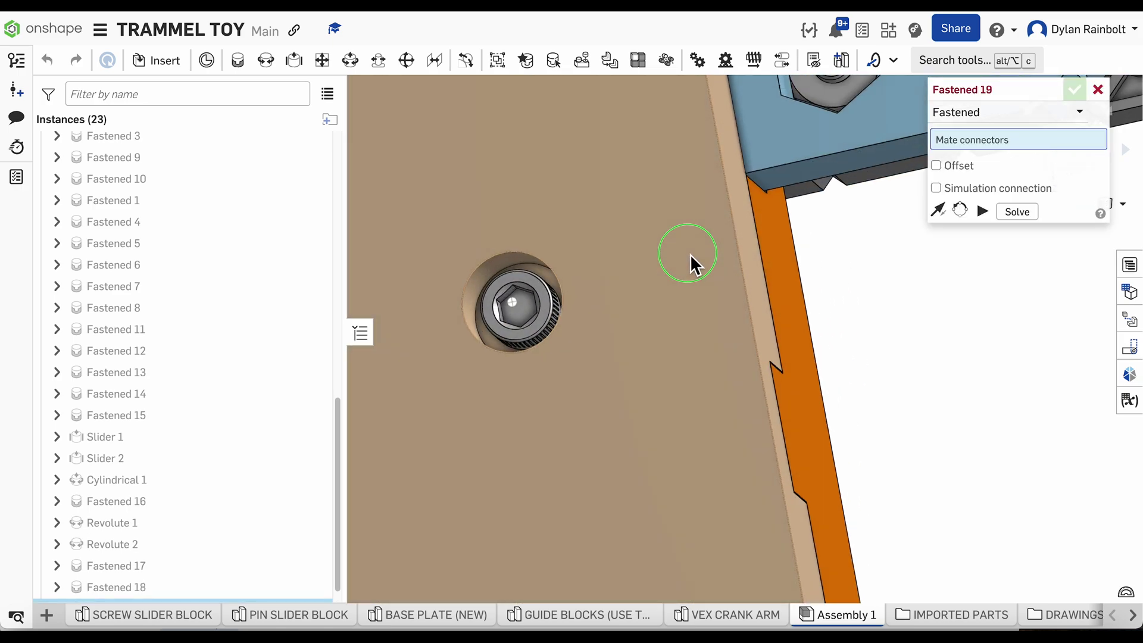
{"action": "right_click_drag", "start_coordinate": [691, 255], "coordinate": [706, 338]}
{"action": "scroll", "coordinate": [706, 339], "scroll_direction": "down", "scroll_amount": 6}
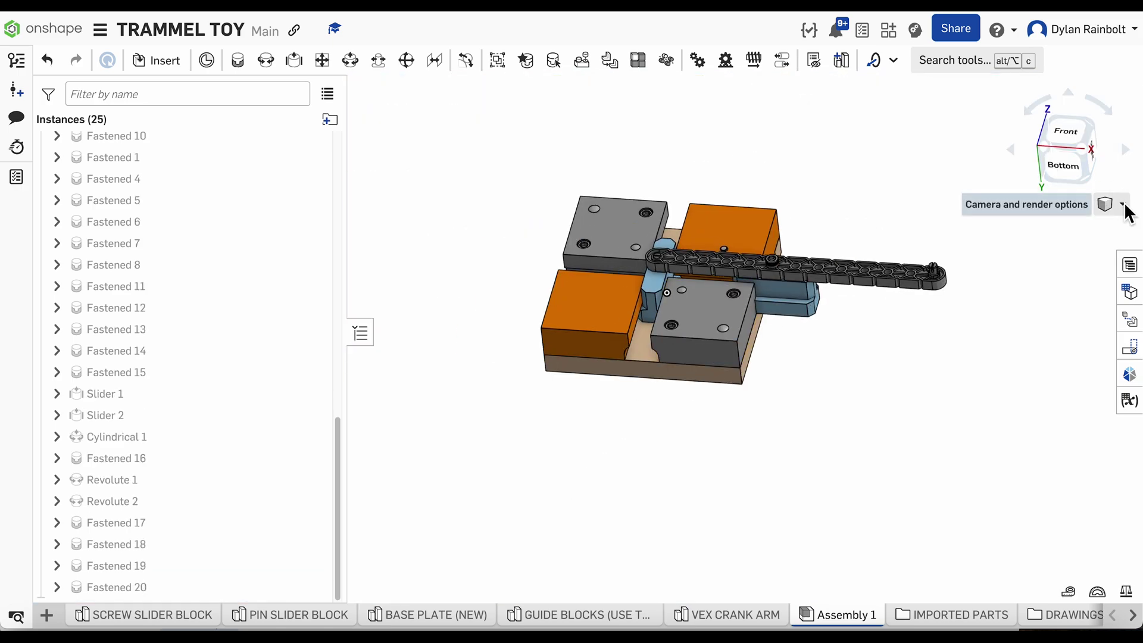
Try animating the Revolute 2 mate from 0 to 360 deg with Loop playback, and close the animation
{"action": "left_click", "coordinate": [172, 506]}
{"action": "right_click", "coordinate": [173, 506]}
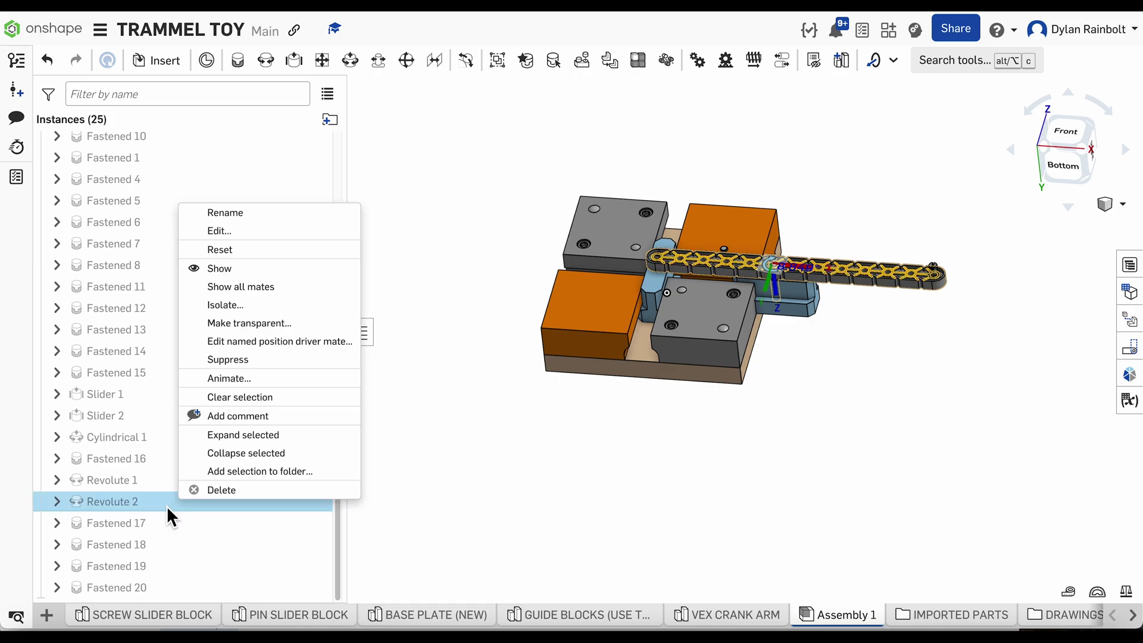
{"action": "left_click", "coordinate": [270, 379]}
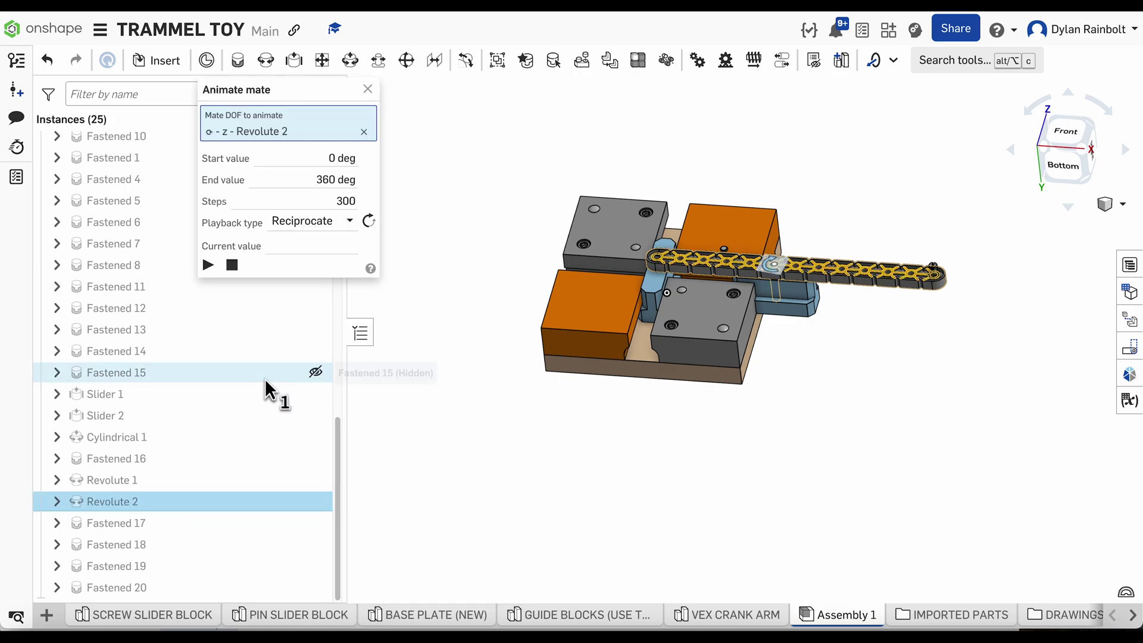
{"action": "left_click", "coordinate": [303, 230]}
{"action": "left_click", "coordinate": [306, 286]}
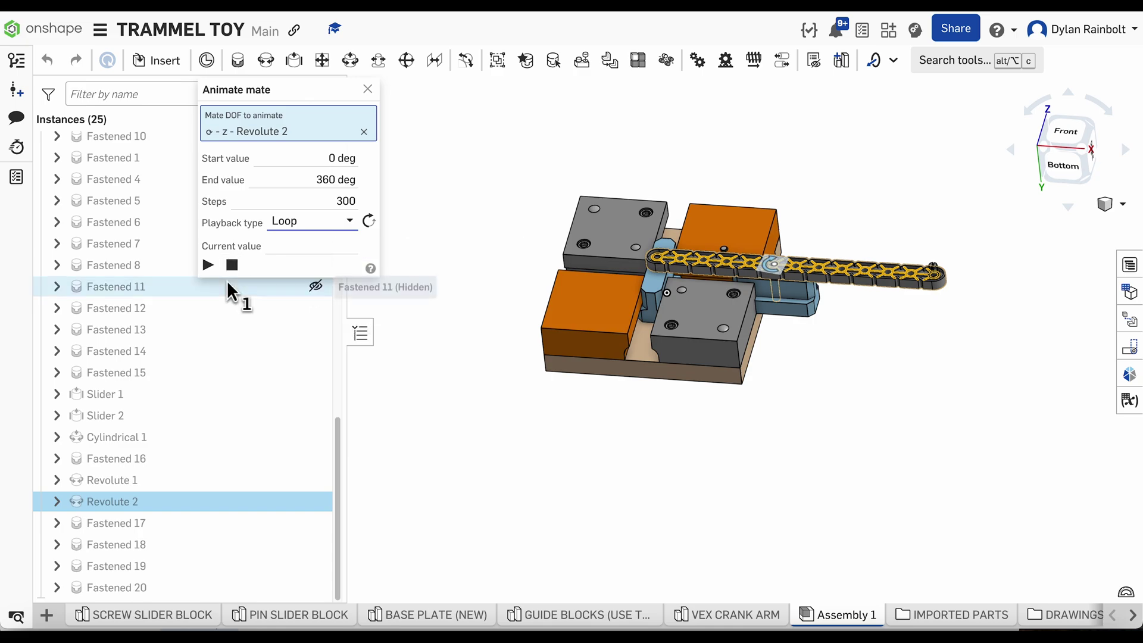
{"action": "left_click", "coordinate": [209, 265]}
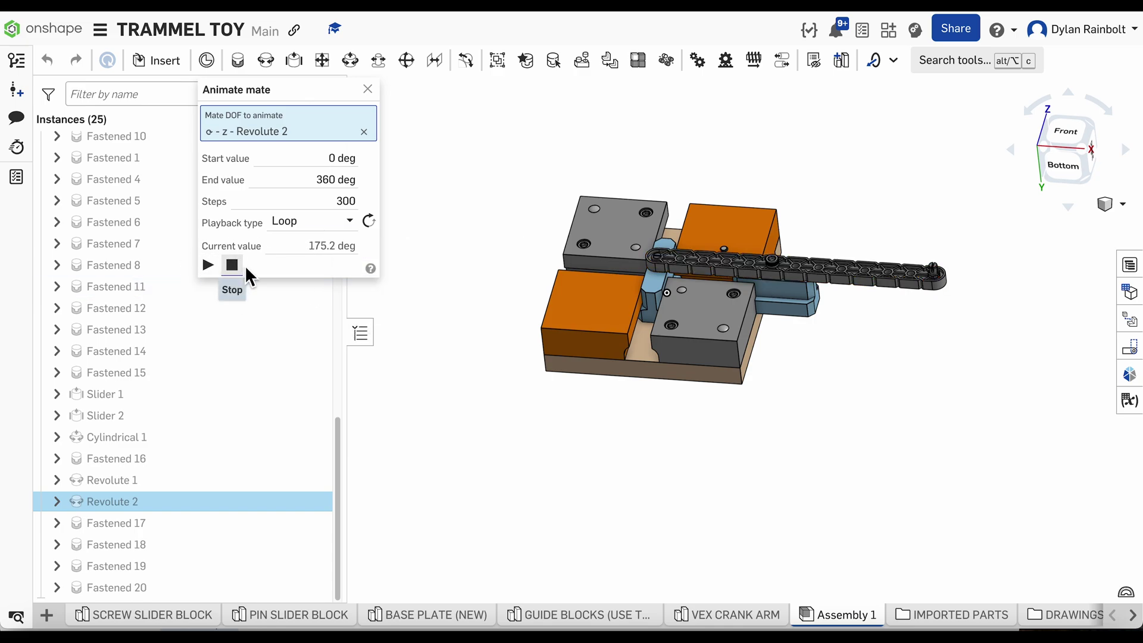
{"action": "left_click", "coordinate": [232, 265]}
{"action": "left_click", "coordinate": [367, 88]}
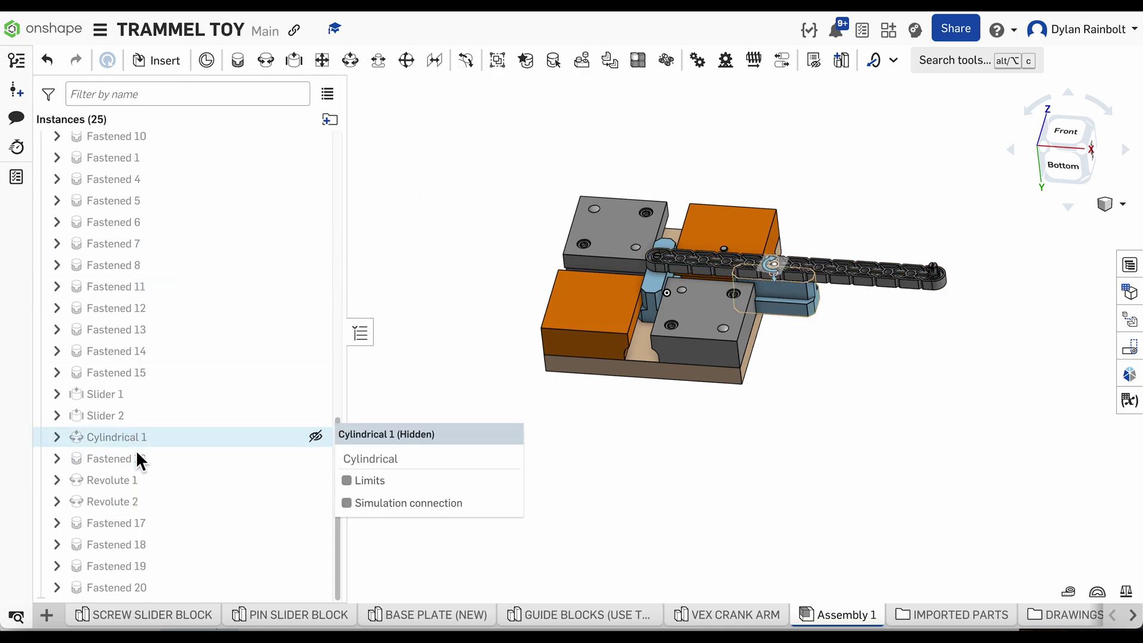
Animate the Revolute 1 mate from 0 to 360 deg in 300 steps with Loop playback
{"action": "right_click", "coordinate": [135, 476]}
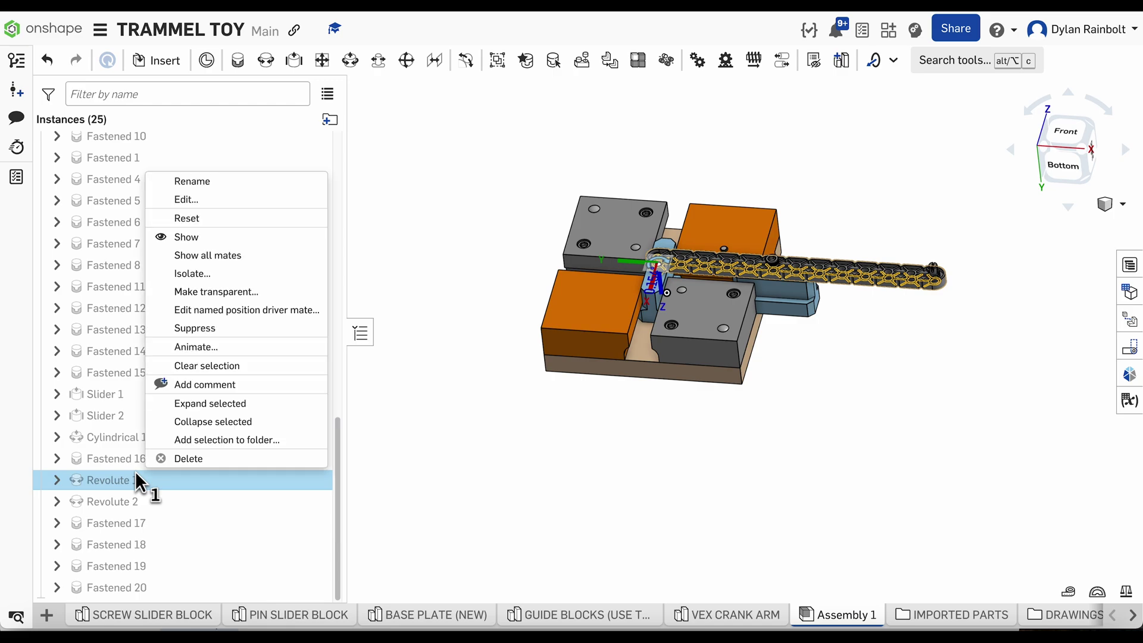
{"action": "left_click", "coordinate": [218, 347]}
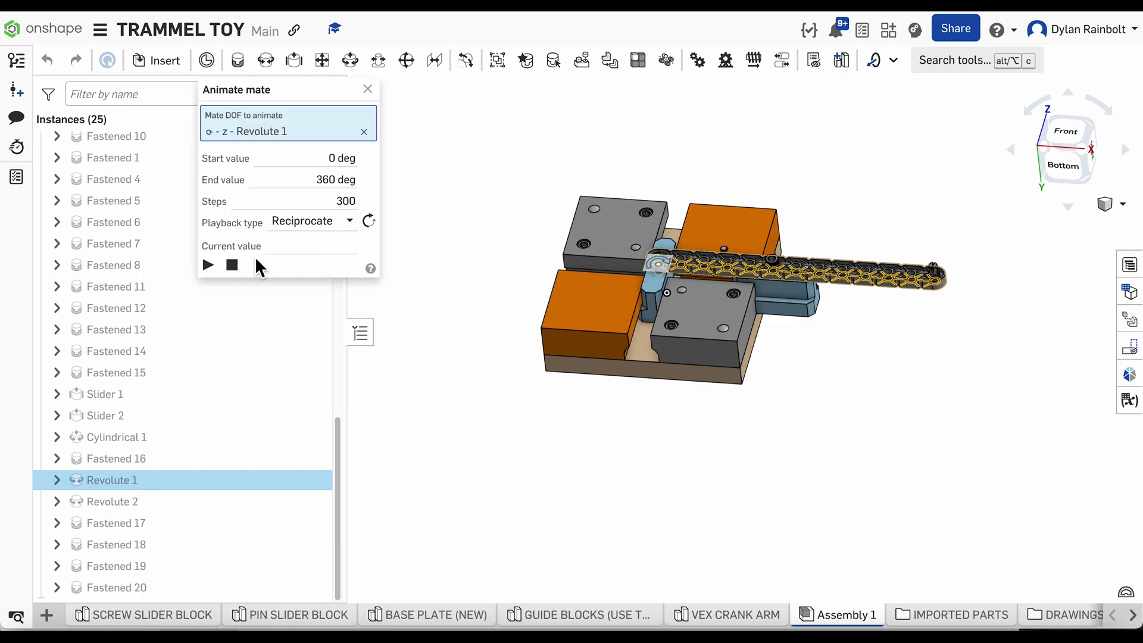
{"action": "left_click", "coordinate": [312, 222]}
{"action": "left_click", "coordinate": [288, 291]}
{"action": "left_click", "coordinate": [208, 265]}
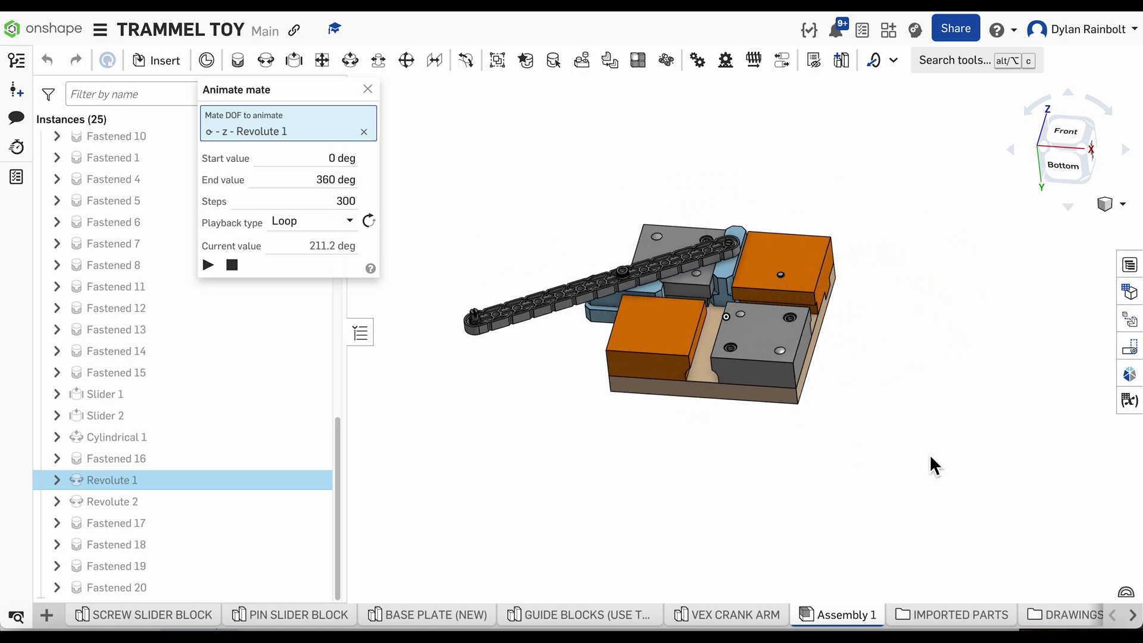
Try the Revolute 1 animation with 20 steps and play it
{"action": "left_click", "coordinate": [338, 201]}
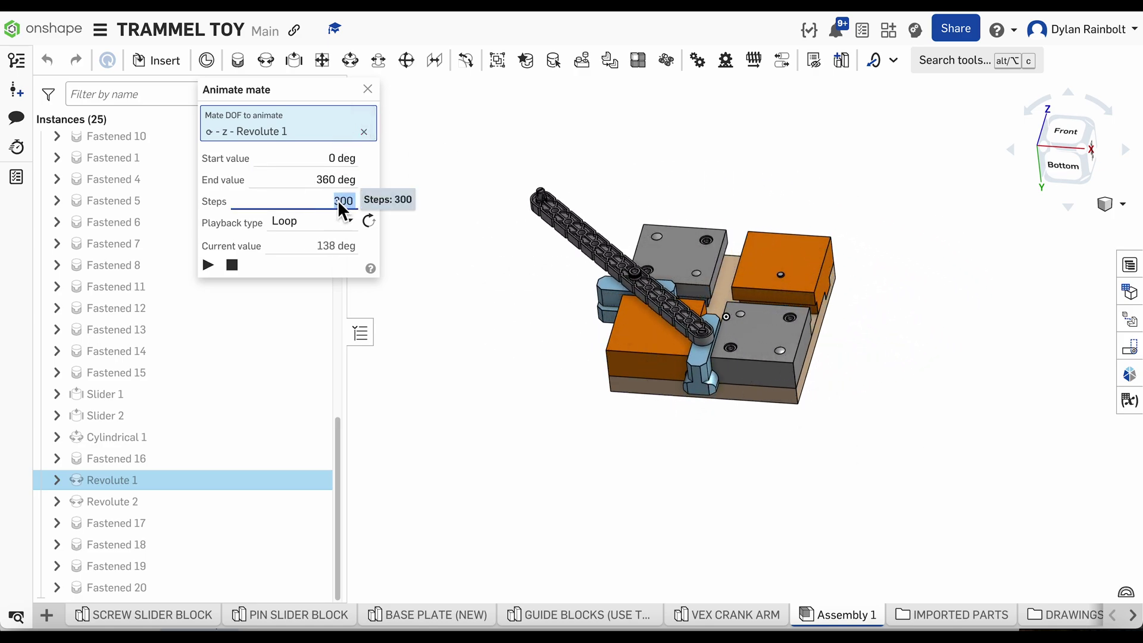
{"action": "type", "text": "20"}
{"action": "left_click", "coordinate": [208, 265]}
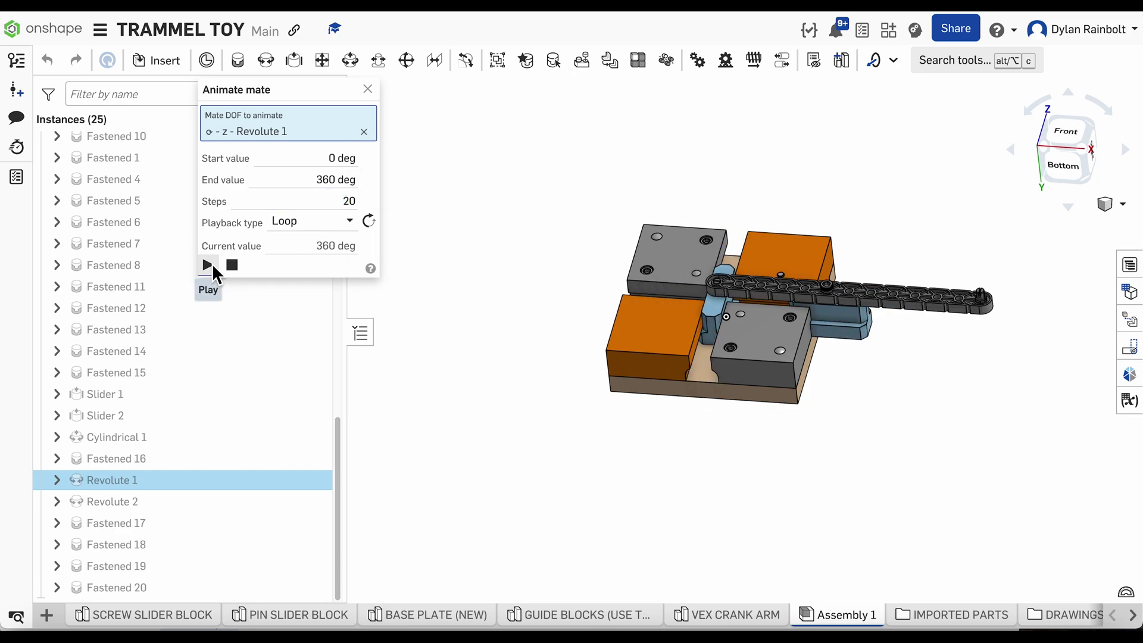
Set the Revolute 1 animation to 100 steps, play it, and view the moving mechanism from another angle
{"action": "left_click", "coordinate": [339, 199]}
{"action": "type", "text": "1"}
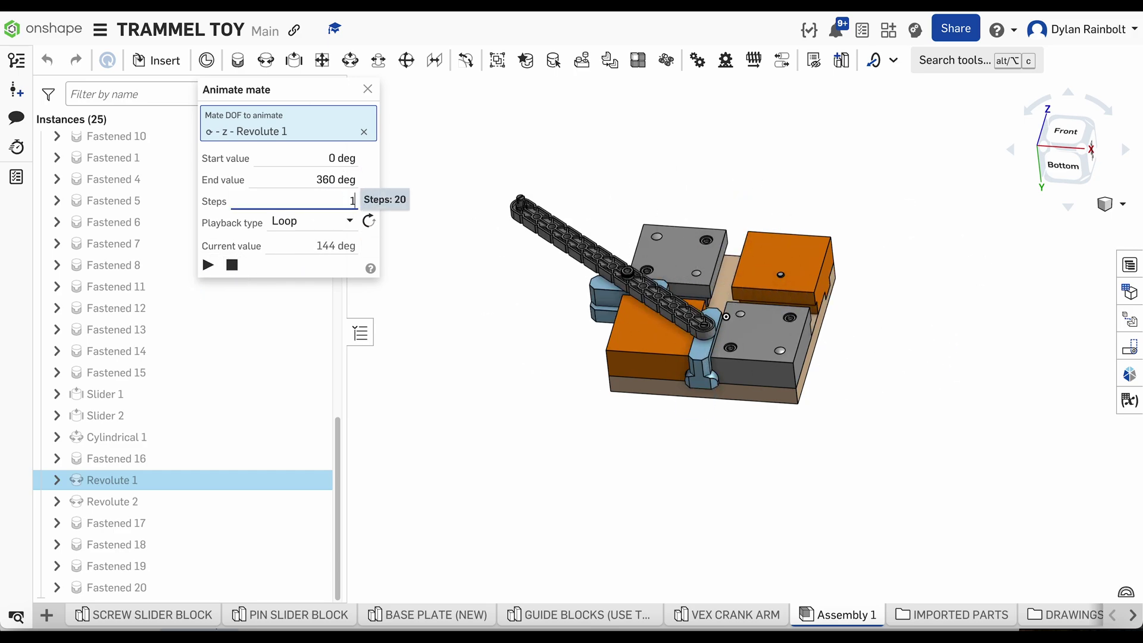
{"action": "type", "text": "00"}
{"action": "key", "text": "Return"}
{"action": "left_click", "coordinate": [207, 265]}
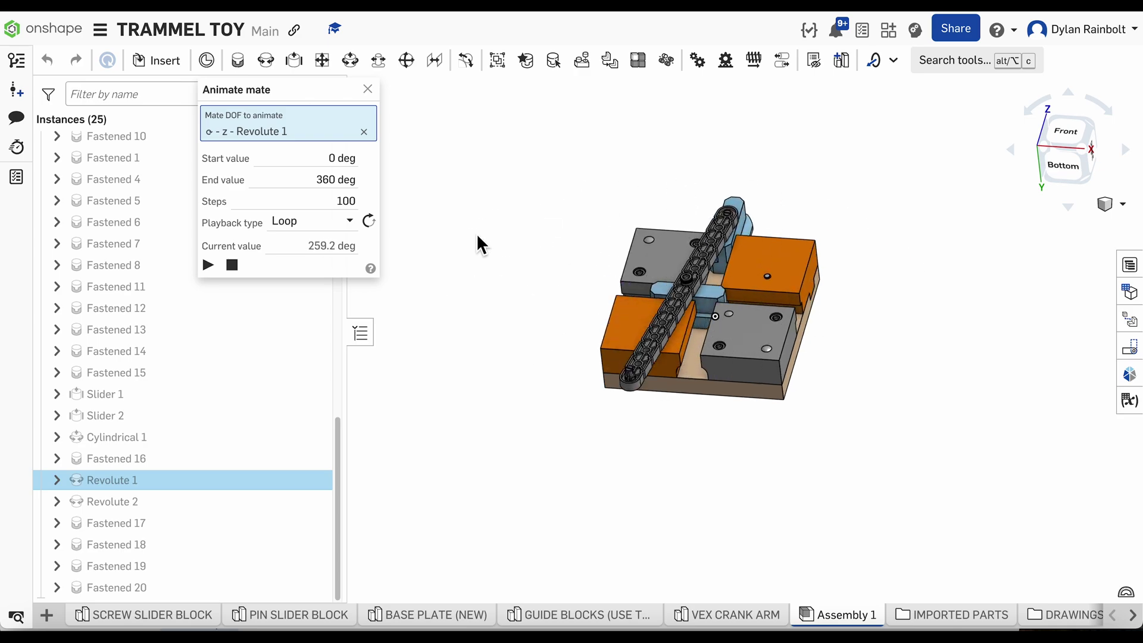
{"action": "mouse_move", "coordinate": [985, 368]}
{"action": "right_mouse_down"}
{"action": "mouse_move", "coordinate": [979, 393]}
{"action": "mouse_move", "coordinate": [998, 356]}
{"action": "mouse_move", "coordinate": [962, 348]}
{"action": "mouse_move", "coordinate": [964, 373]}
{"action": "right_mouse_up"}
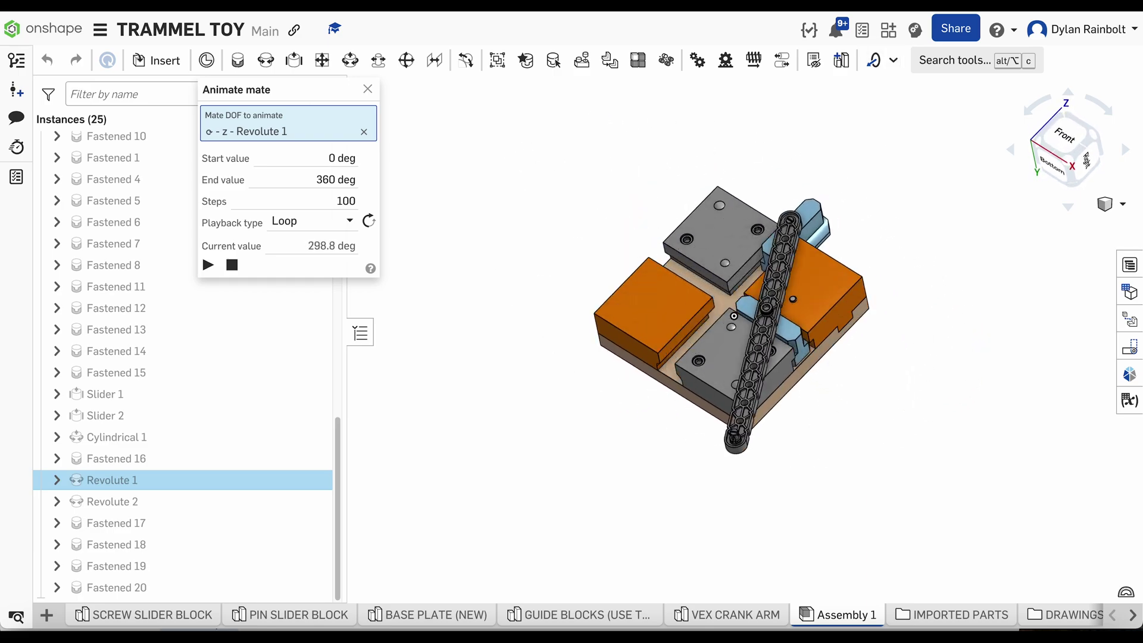